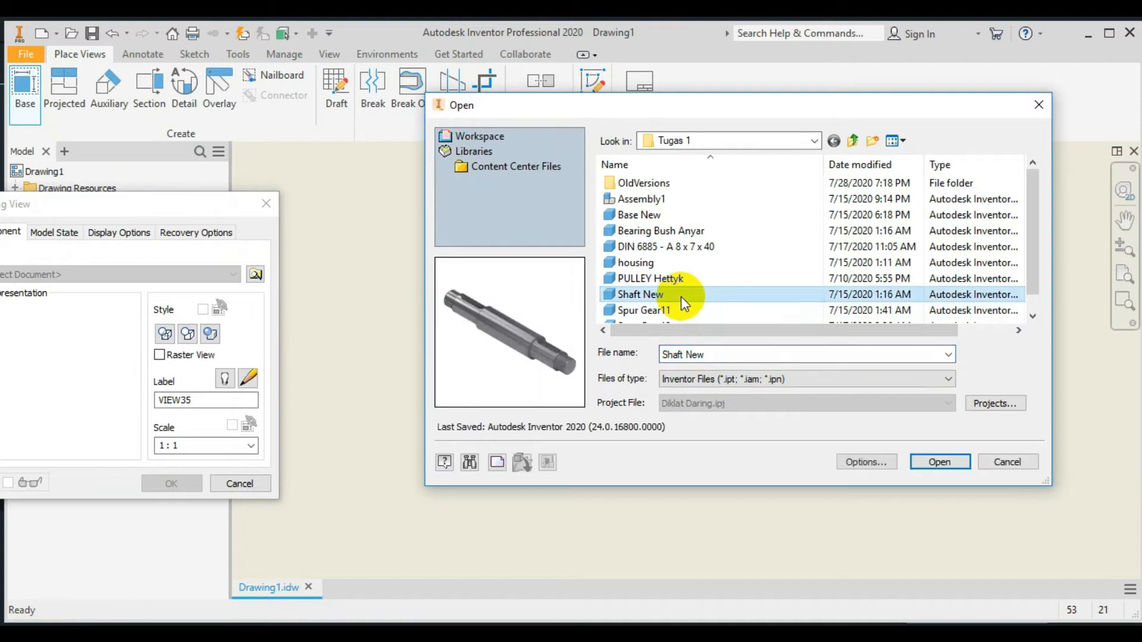
Place a front base view of the Shaft New part on Sheet:4 at a scale of 1:4
left_click(931, 462)
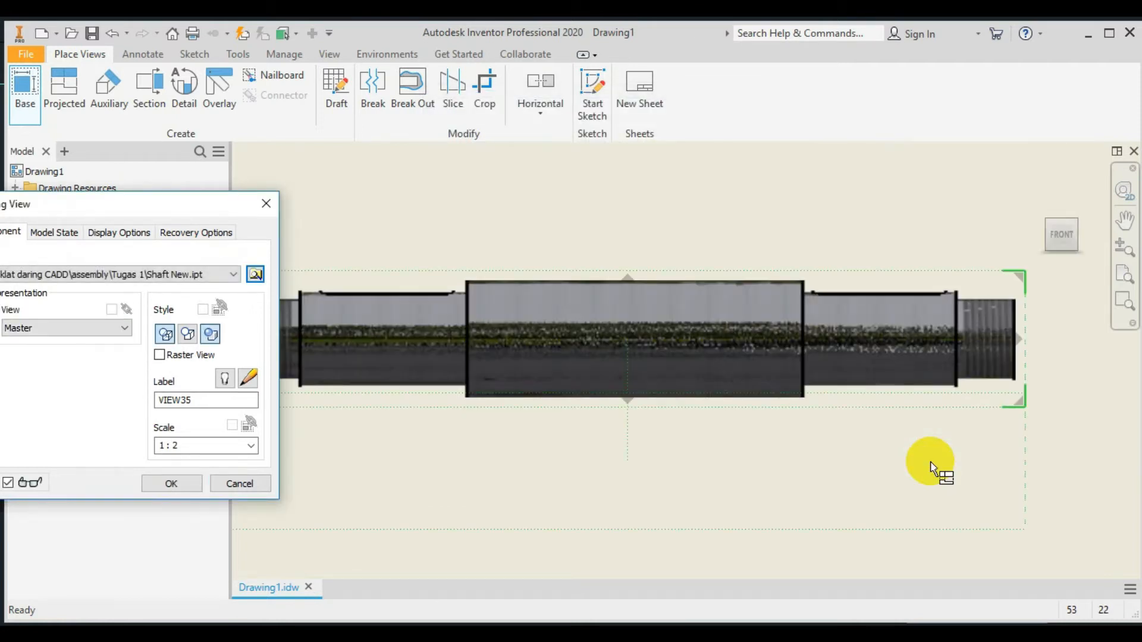
left_click(251, 446)
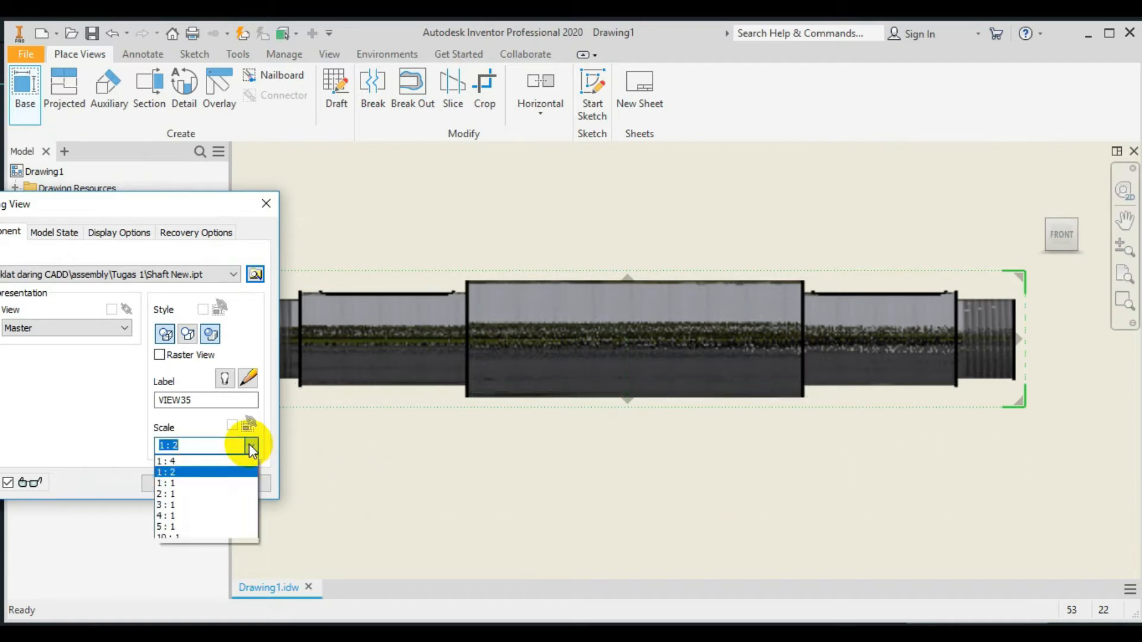
left_click(197, 462)
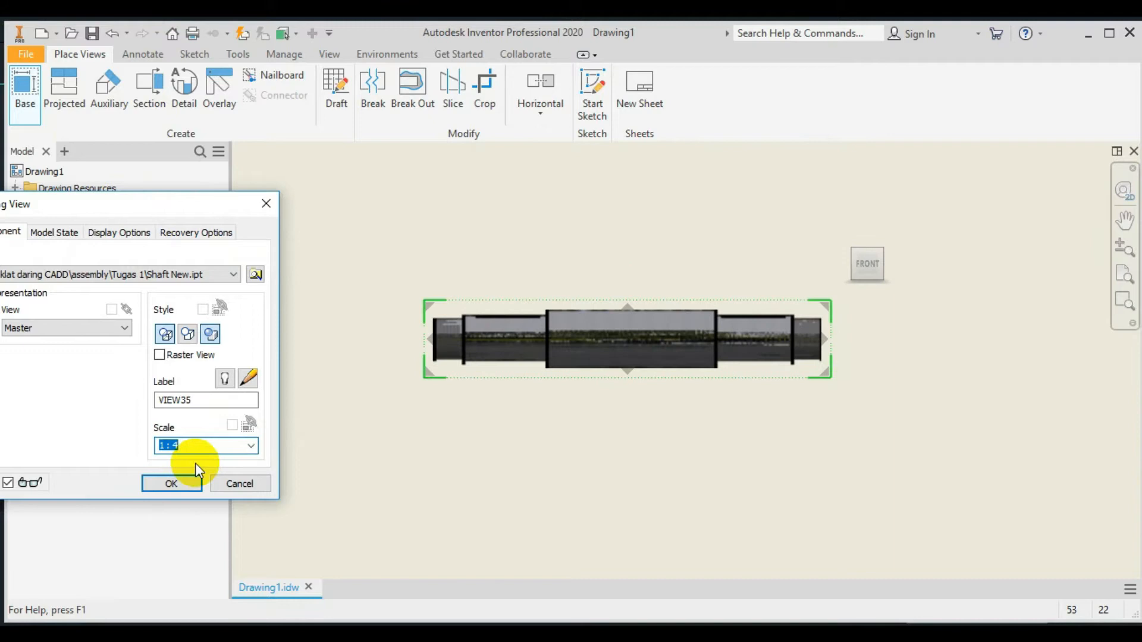
left_click(191, 484)
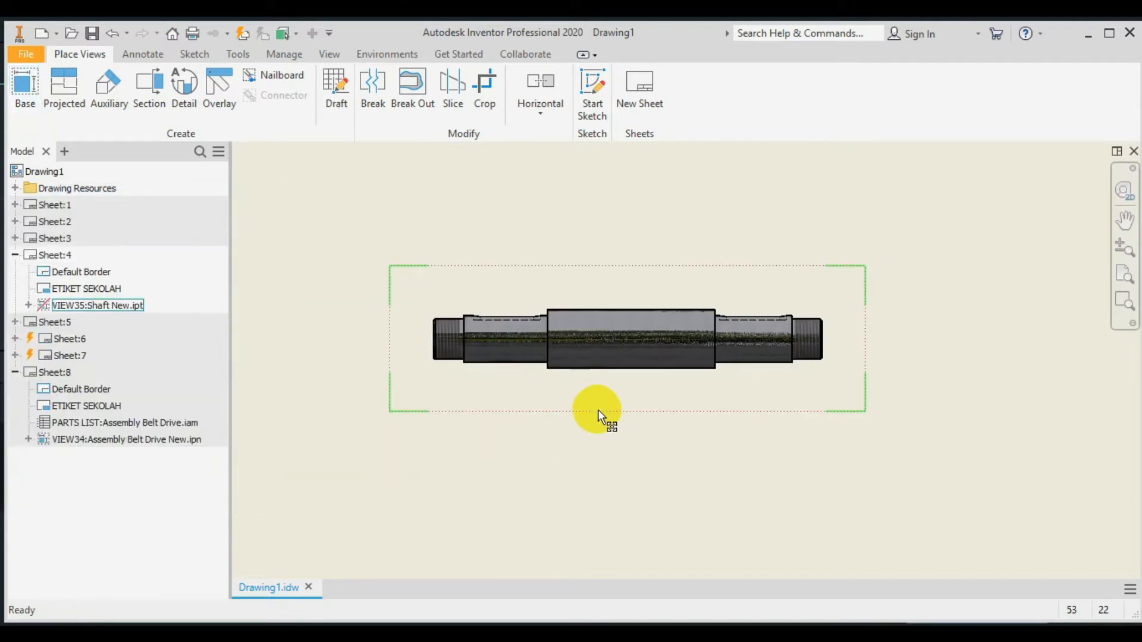
left_click(452, 384)
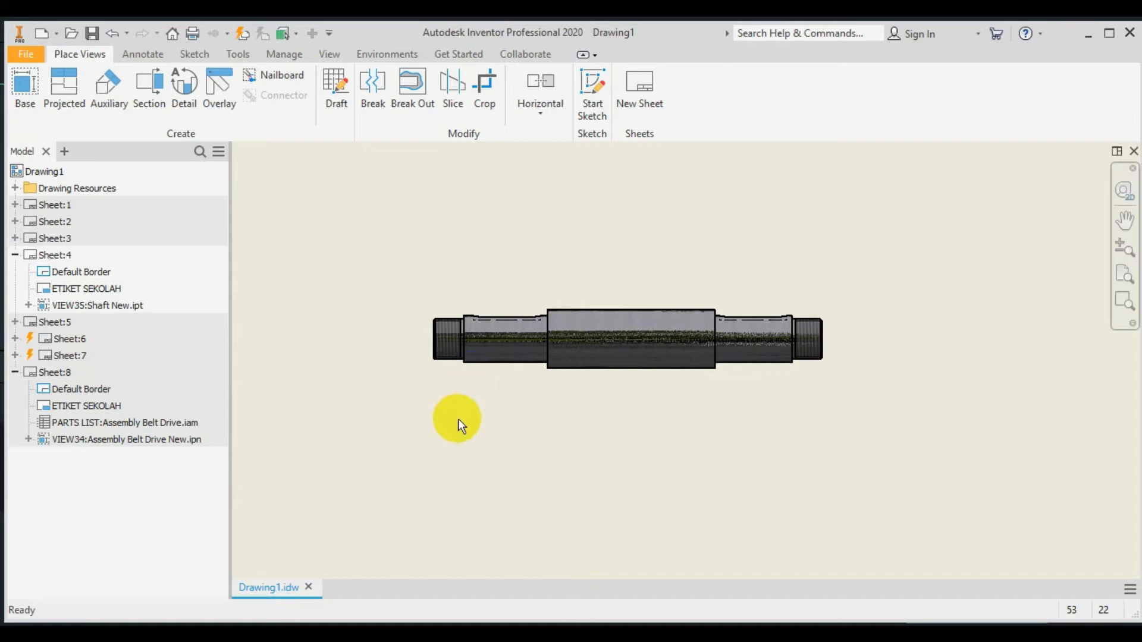
Turn off shading for the shaft view, keeping its hidden lines shown
double_click(458, 407)
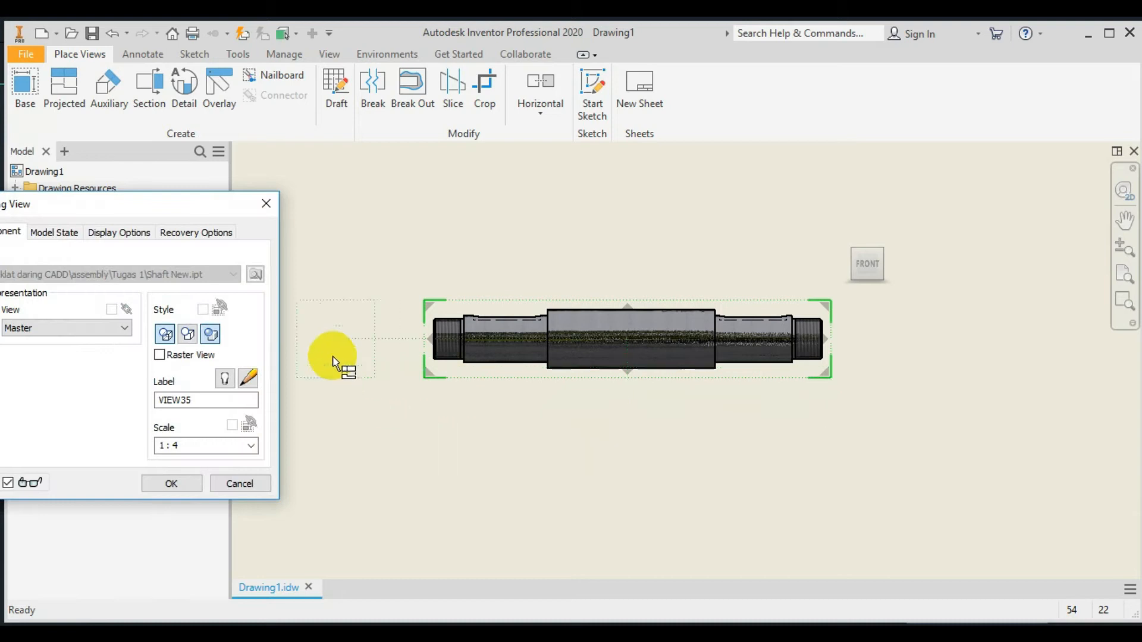
left_click(213, 330)
left_click(190, 484)
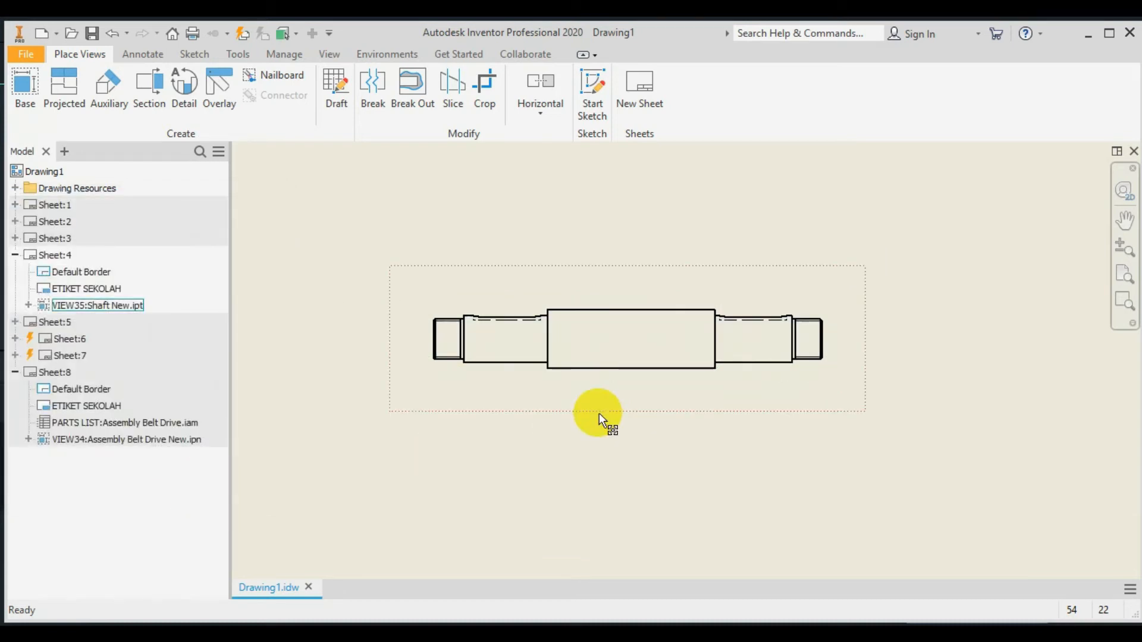
Add a centerline along the shaft's axis, from the left end face to just beyond the right end
scroll(599, 406, "up", 4)
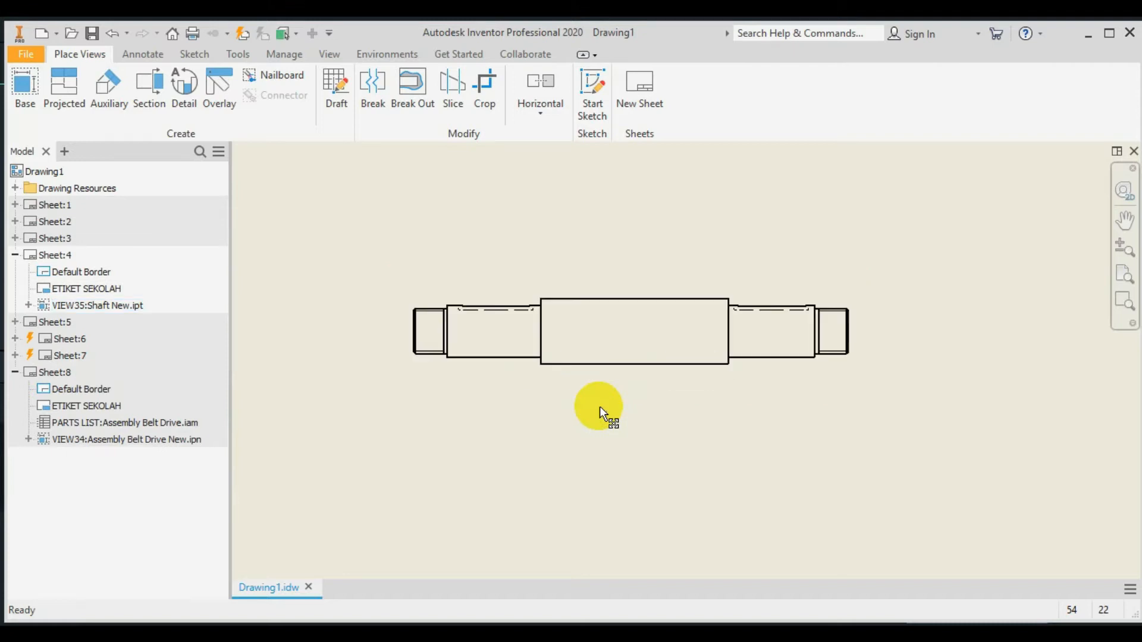
middle_click_drag(612, 305, 660, 391)
scroll(661, 390, "down", 2)
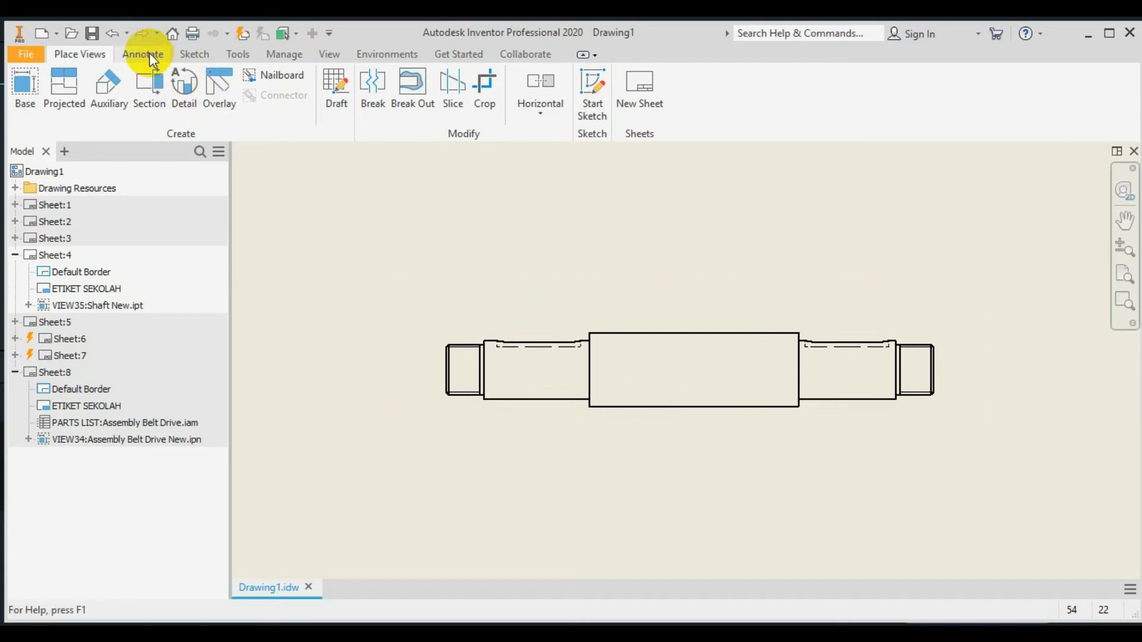
left_click(165, 53)
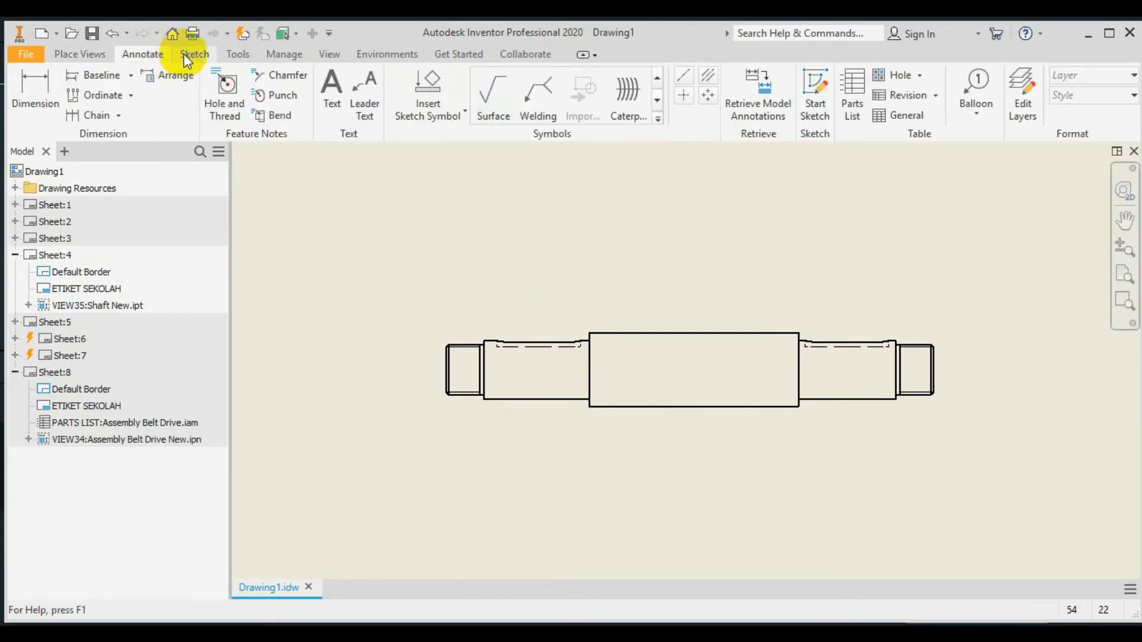
left_click(71, 52)
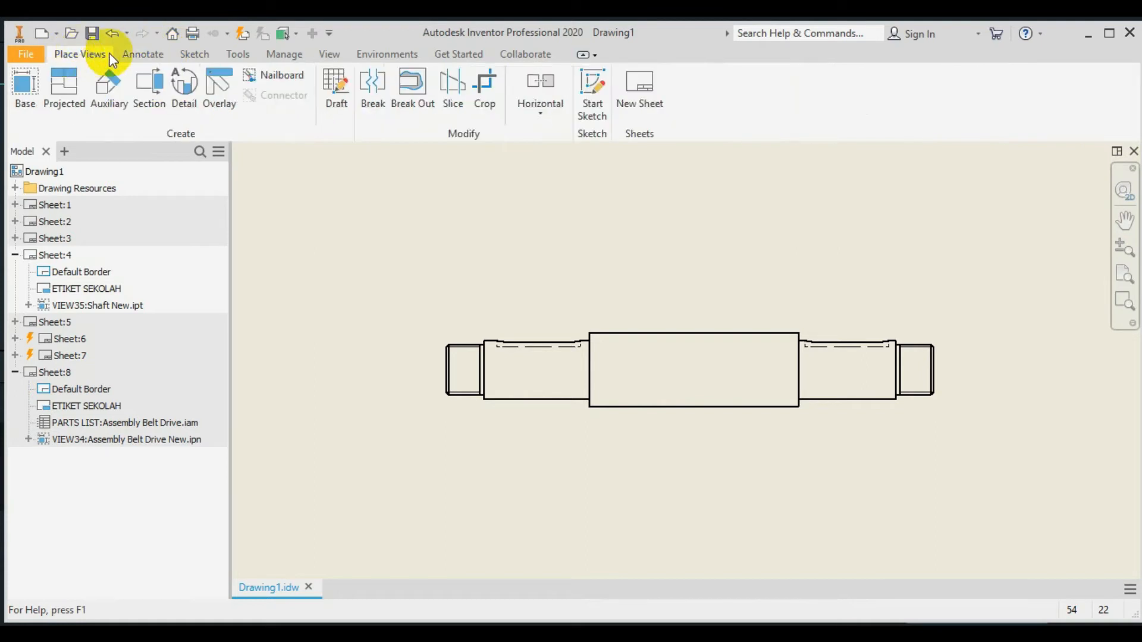
left_click(135, 53)
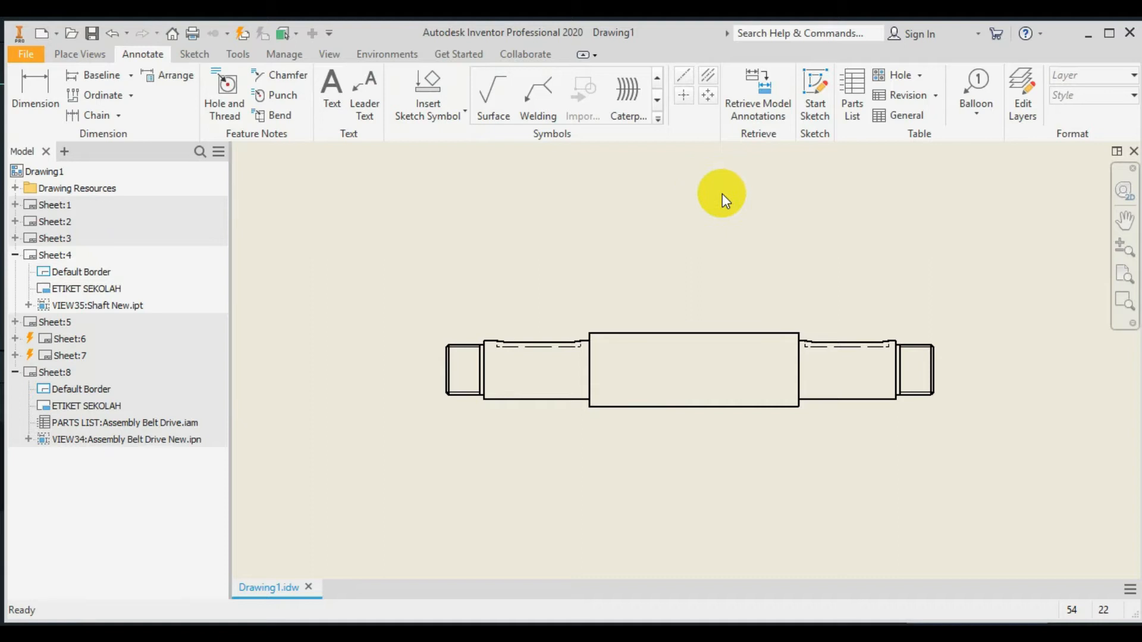
left_click(685, 78)
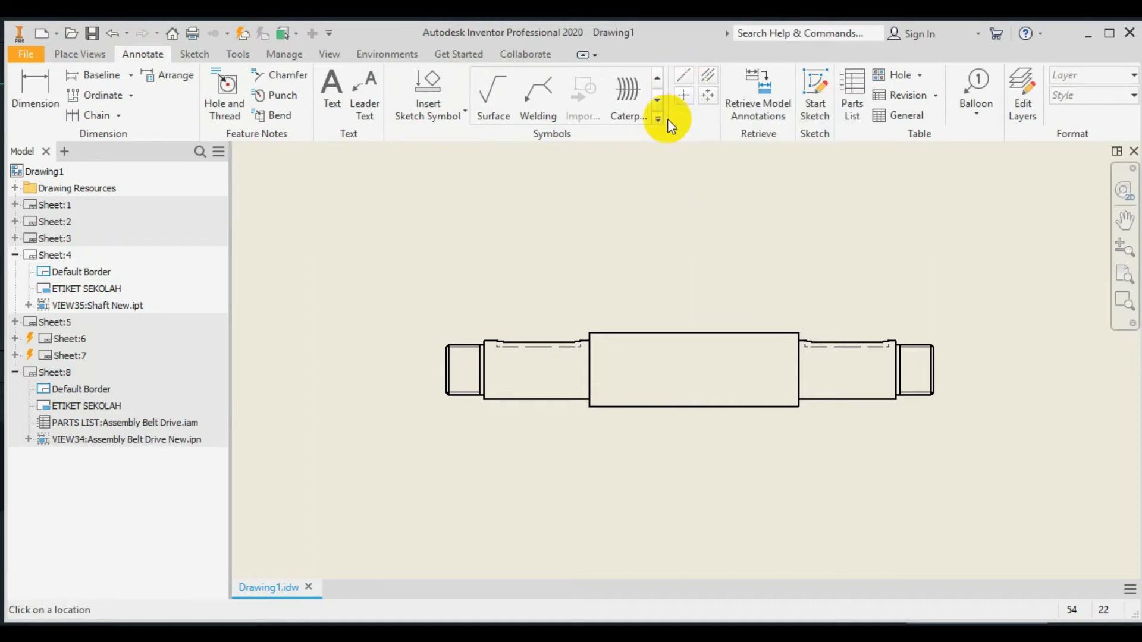
left_click(447, 370)
scroll(447, 370, "up", 3)
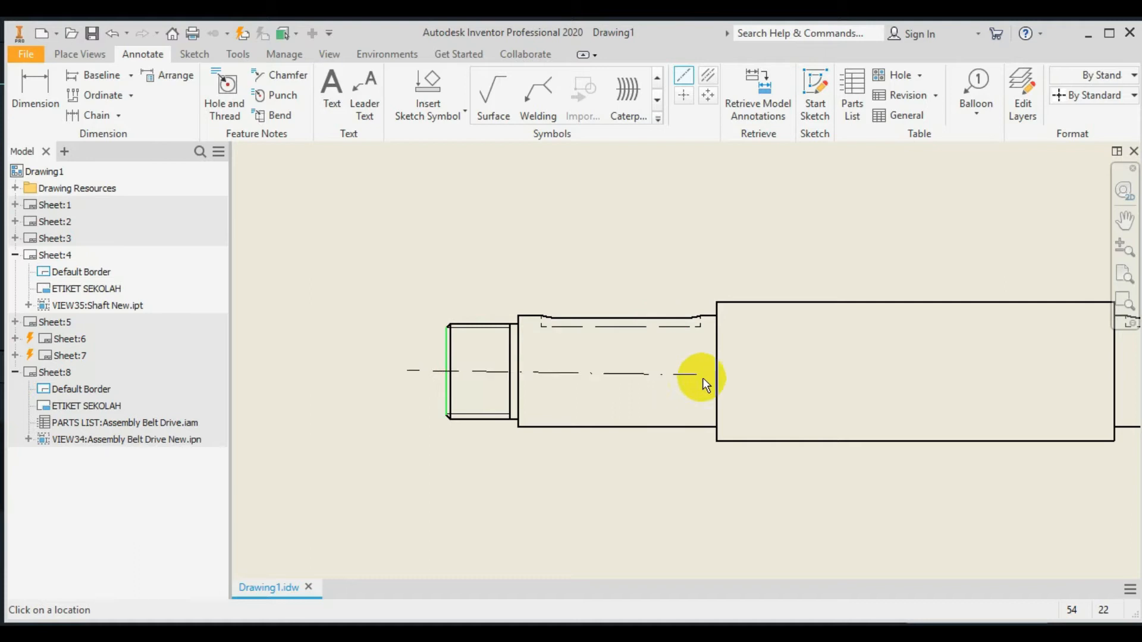
scroll(868, 374, "down", 2)
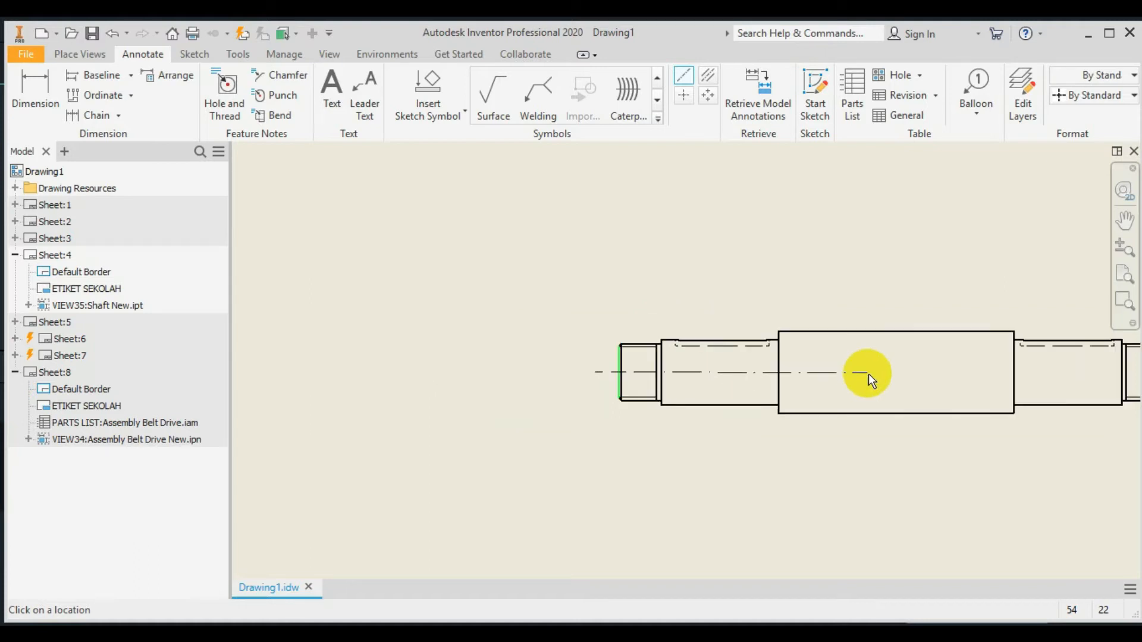
middle_click_drag(996, 374, 596, 357)
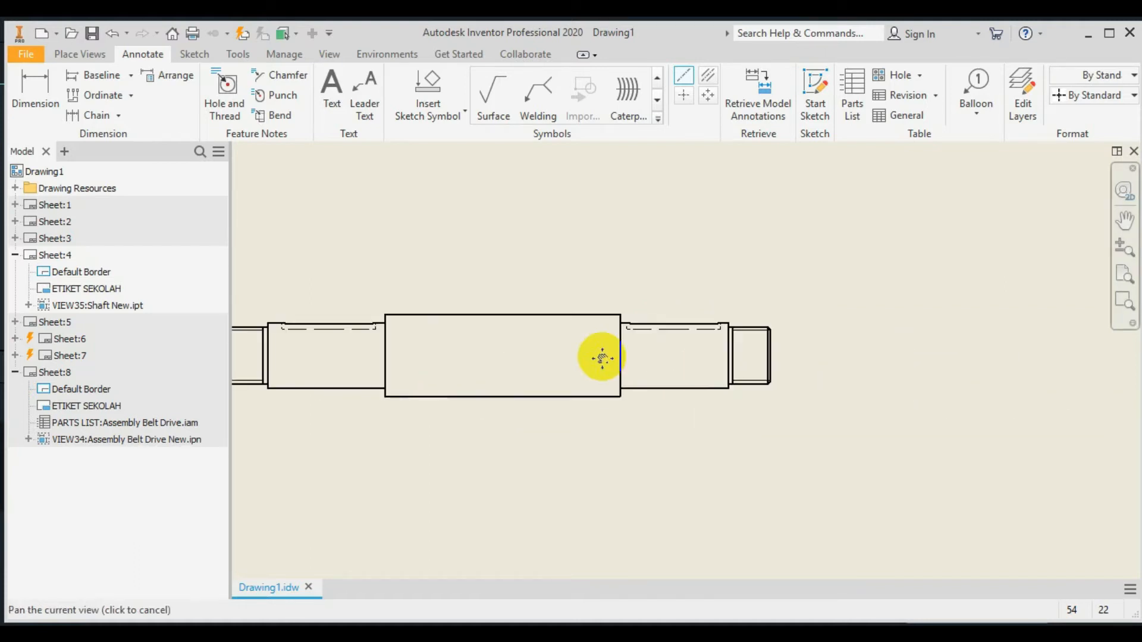
scroll(770, 355, "up", 3)
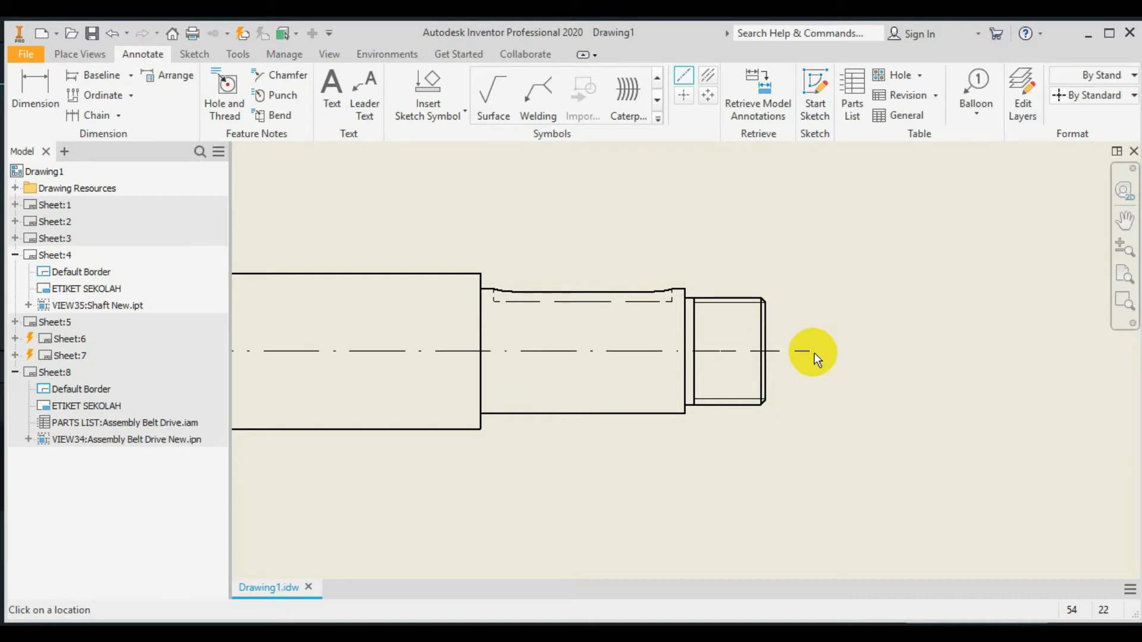
Dimension the width of the chamfer at the shaft's left end, placing the dimension below the threaded section
scroll(815, 352, "down", 3)
key("F2")
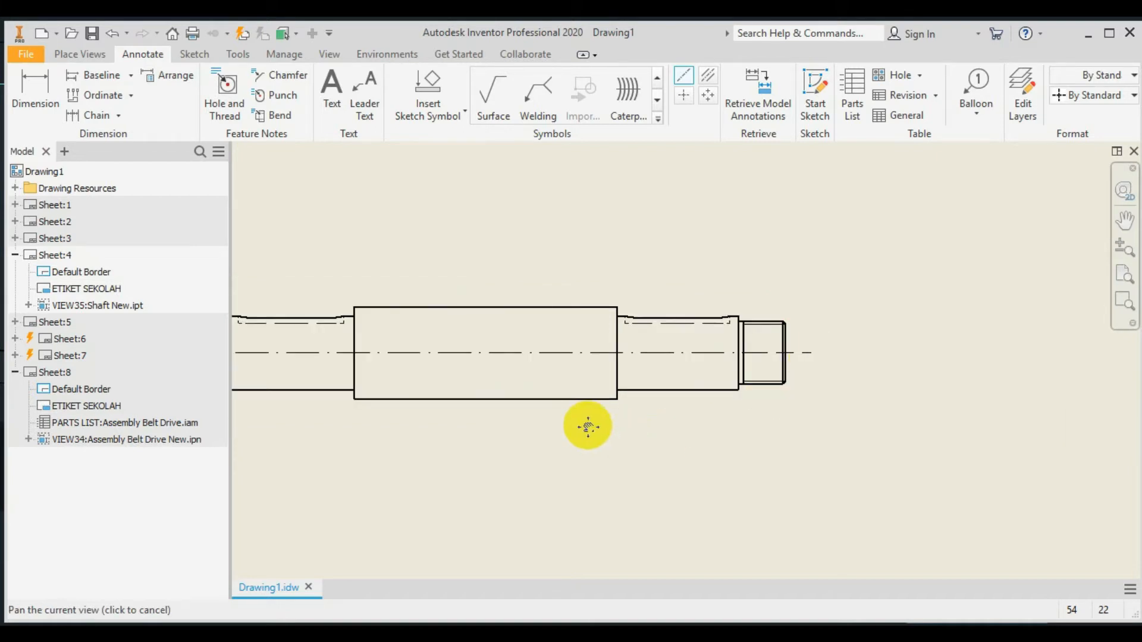
left_click_drag(587, 425, 830, 446)
scroll(831, 449, "down", 2)
scroll(832, 447, "up", 4)
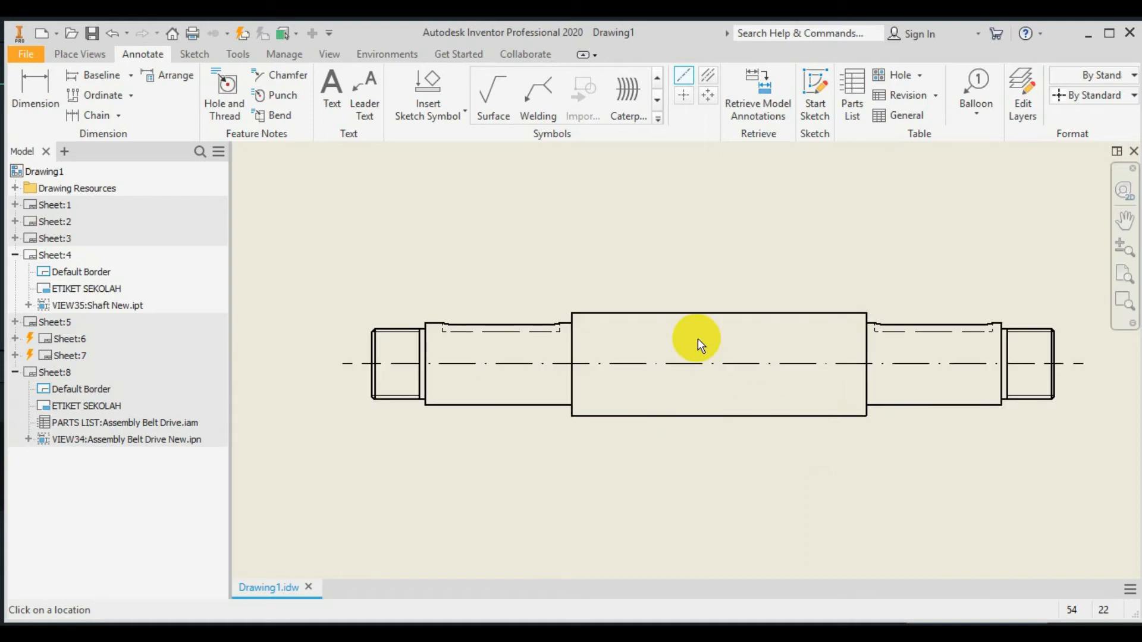
left_click(34, 90)
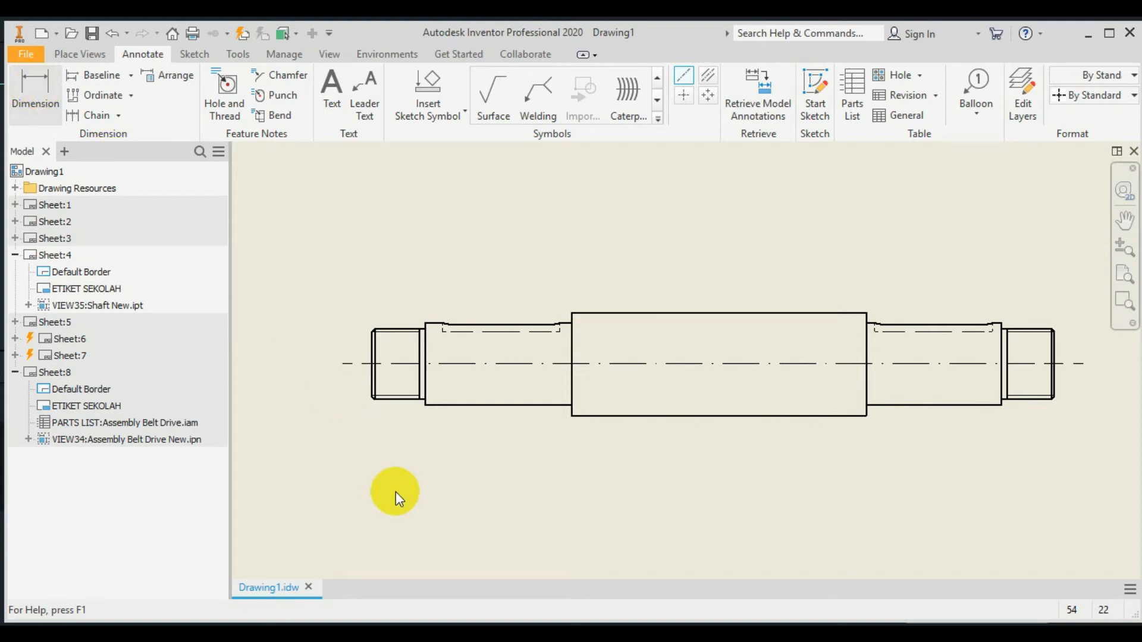
left_click(373, 395)
scroll(372, 402, "up", 3)
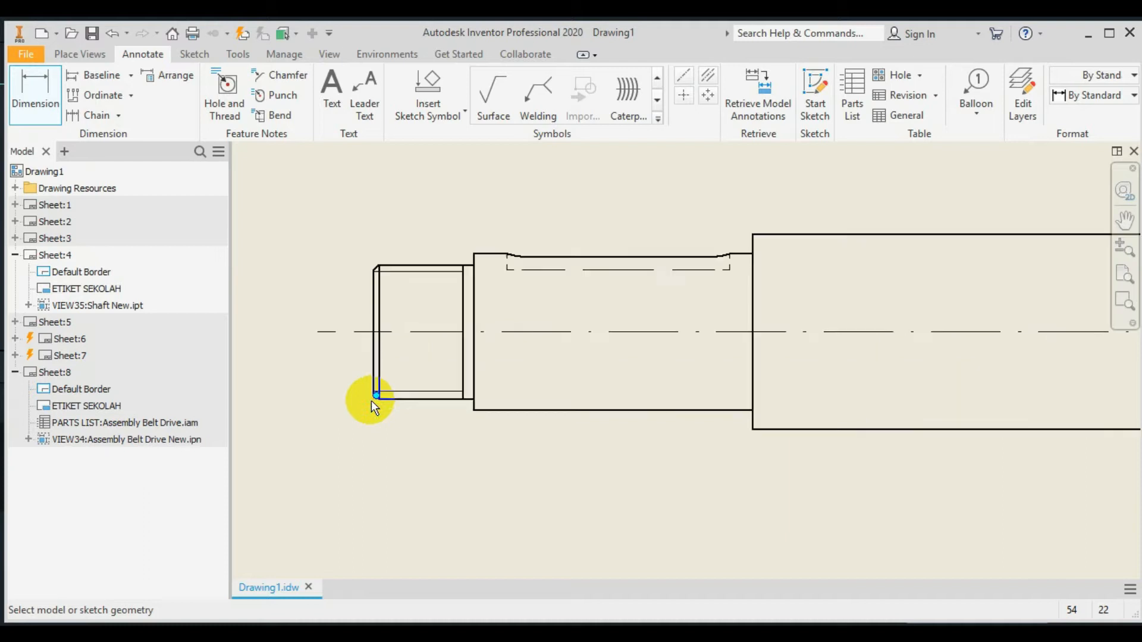
scroll(371, 401, "up", 3)
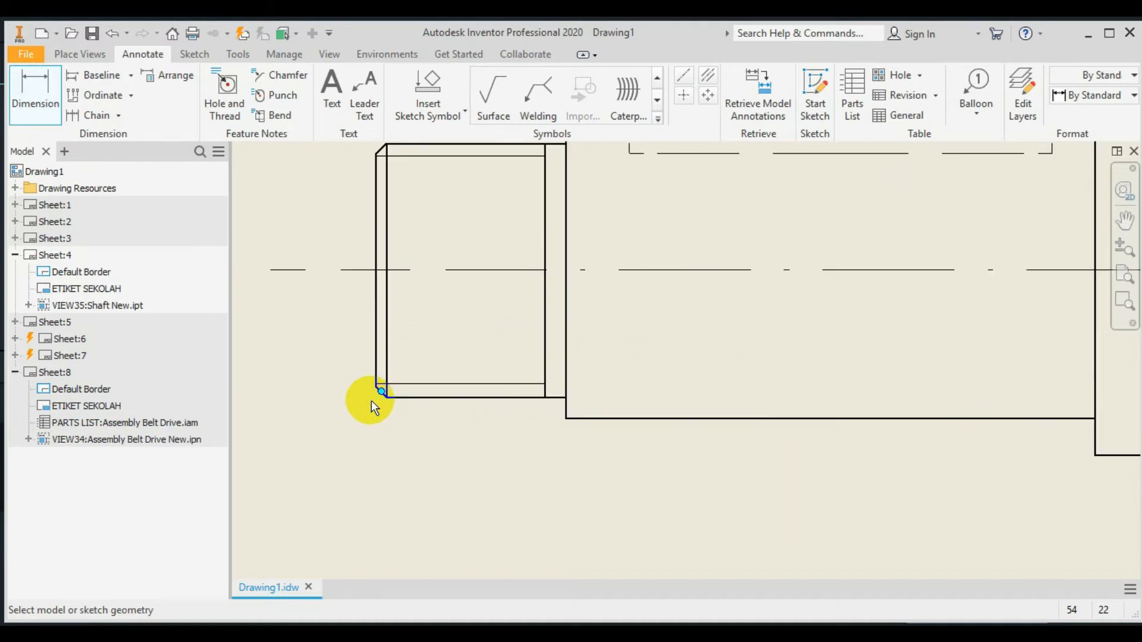
left_click(377, 332)
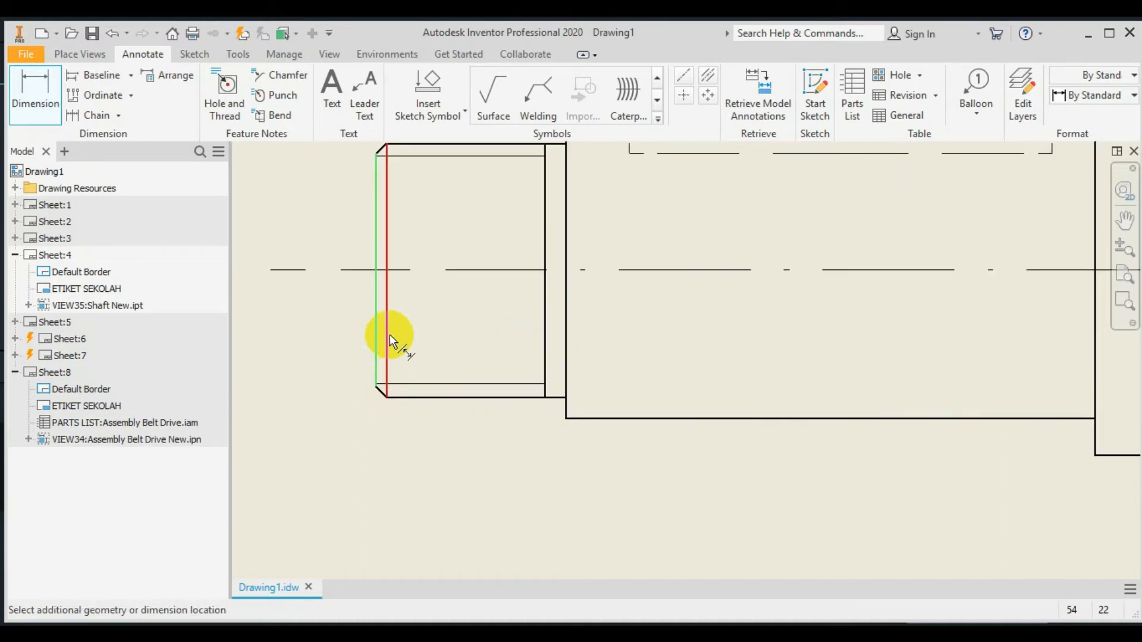
left_click(387, 333)
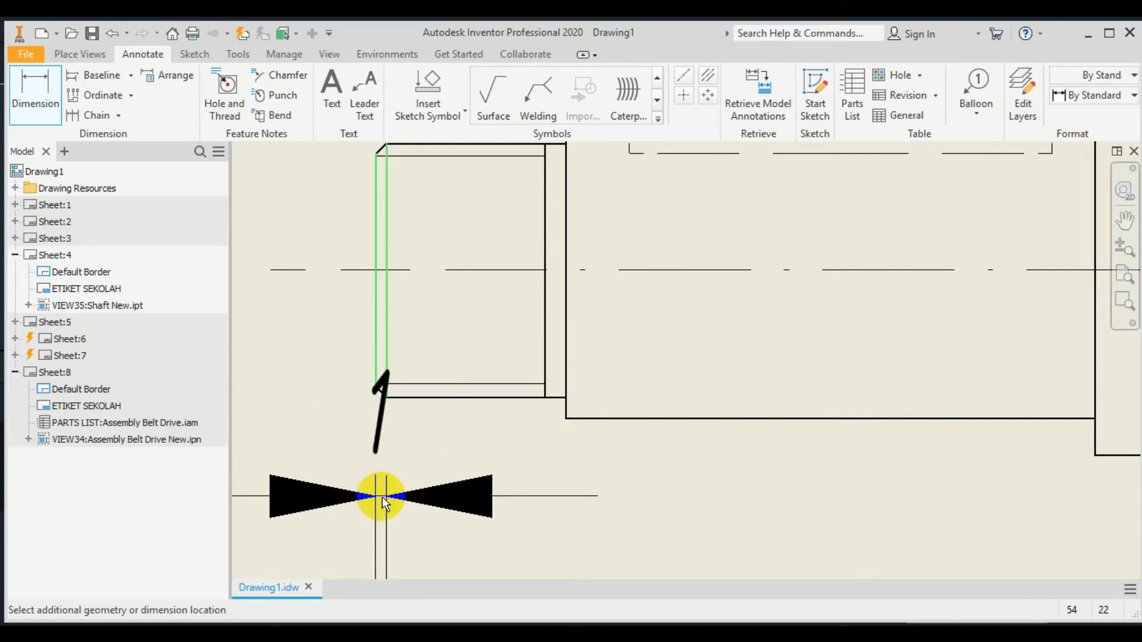
scroll(383, 503, "up", 2)
scroll(384, 503, "up", 2)
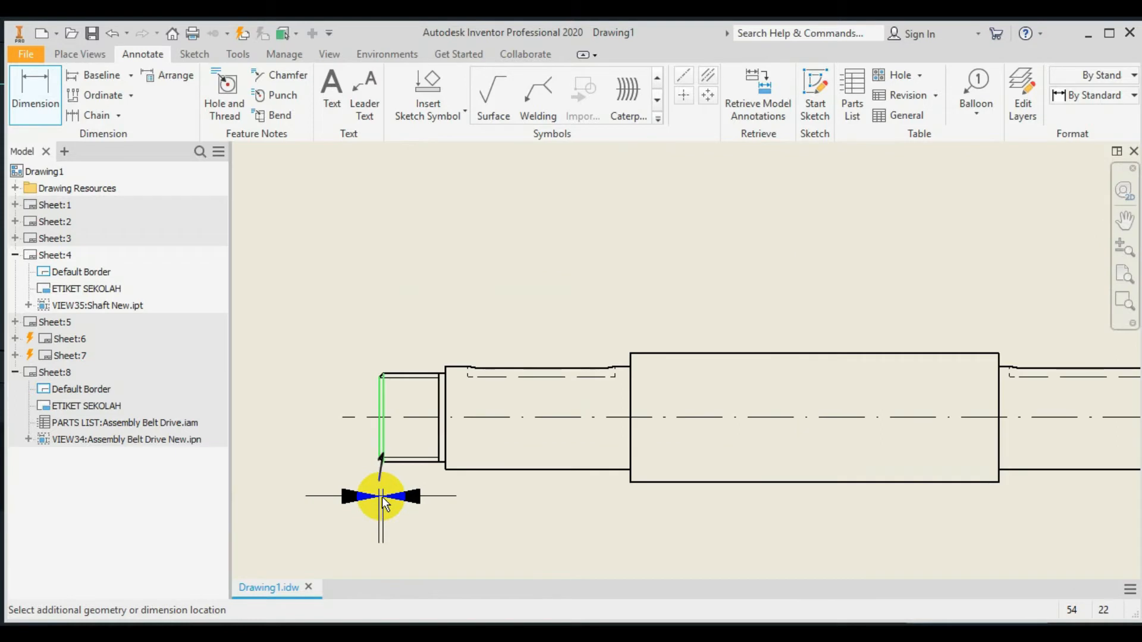
scroll(384, 504, "down", 3)
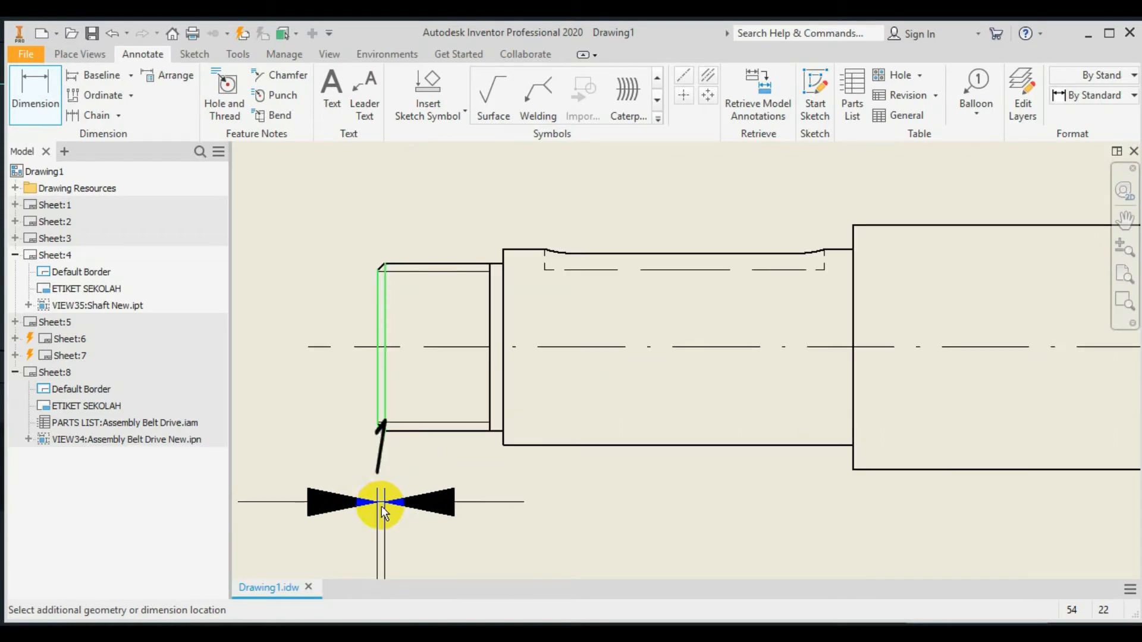
left_click(378, 527)
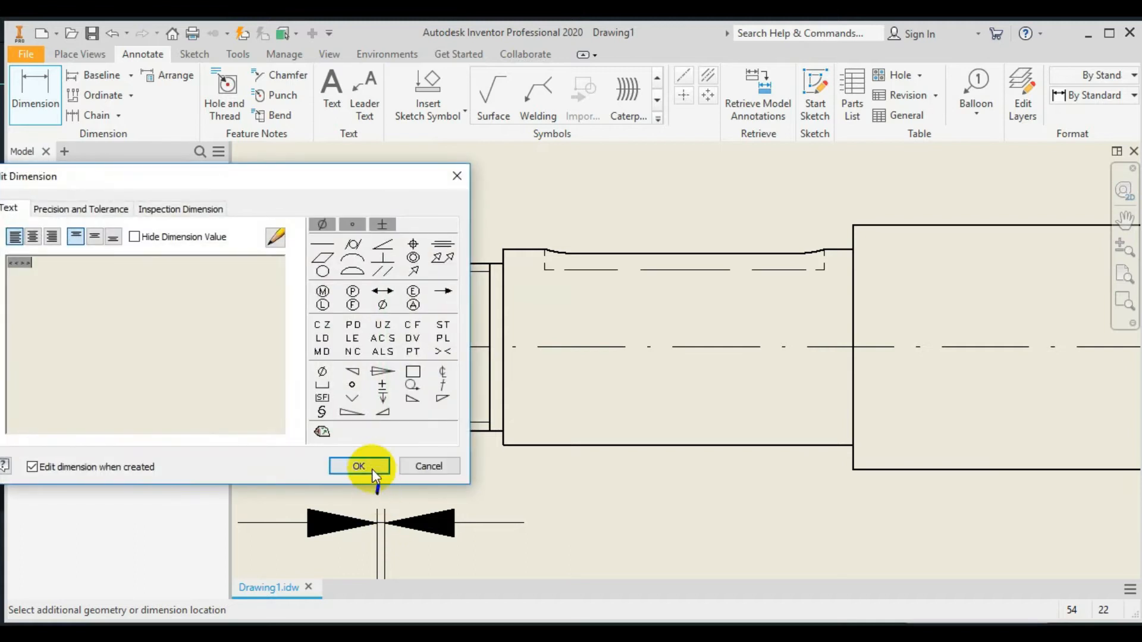
Hide the chamfer dimension's measured value and replace it with the text 1x45°
left_click(134, 236)
left_click(21, 273)
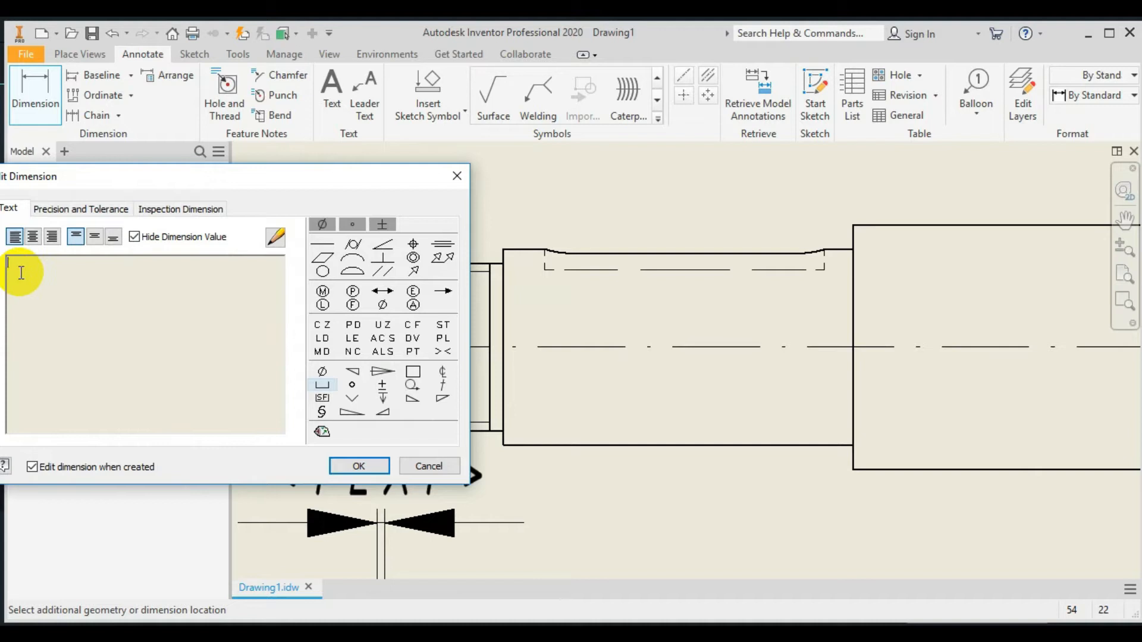
type("'")
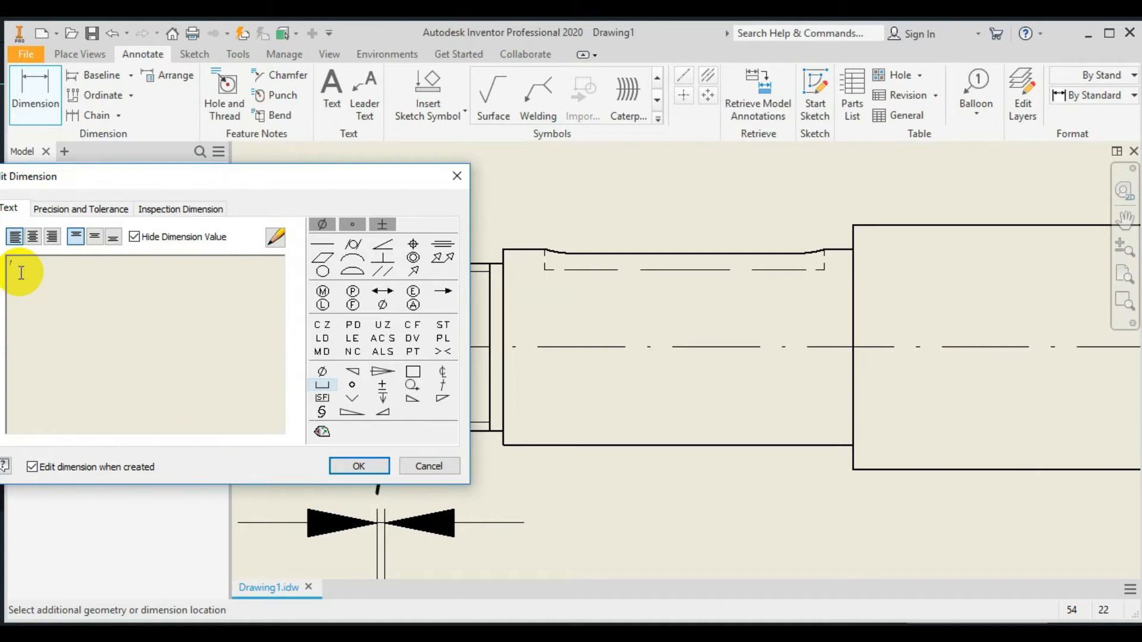
type("x45")
left_click(352, 224)
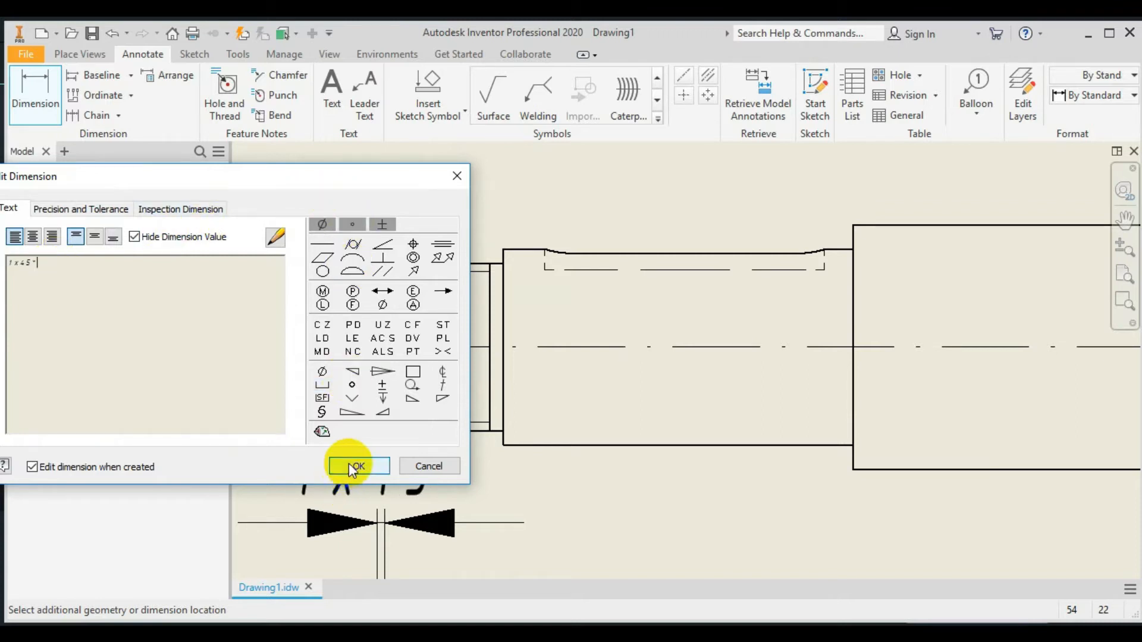
left_click(349, 464)
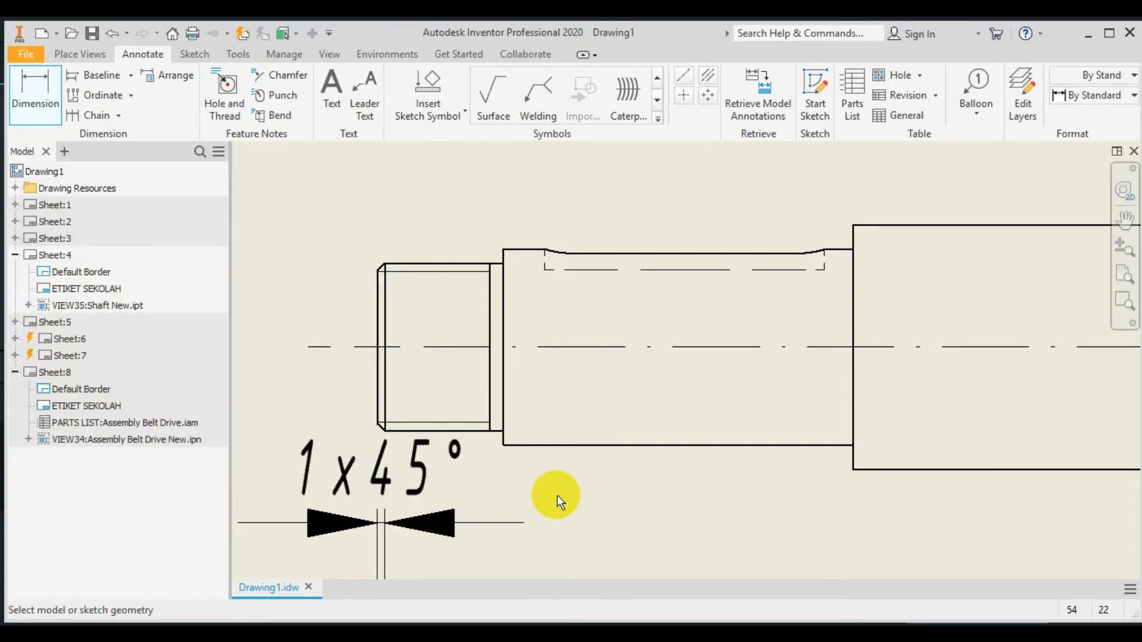
scroll(557, 495, "up", 4)
scroll(557, 494, "down", 5)
scroll(557, 494, "down", 2)
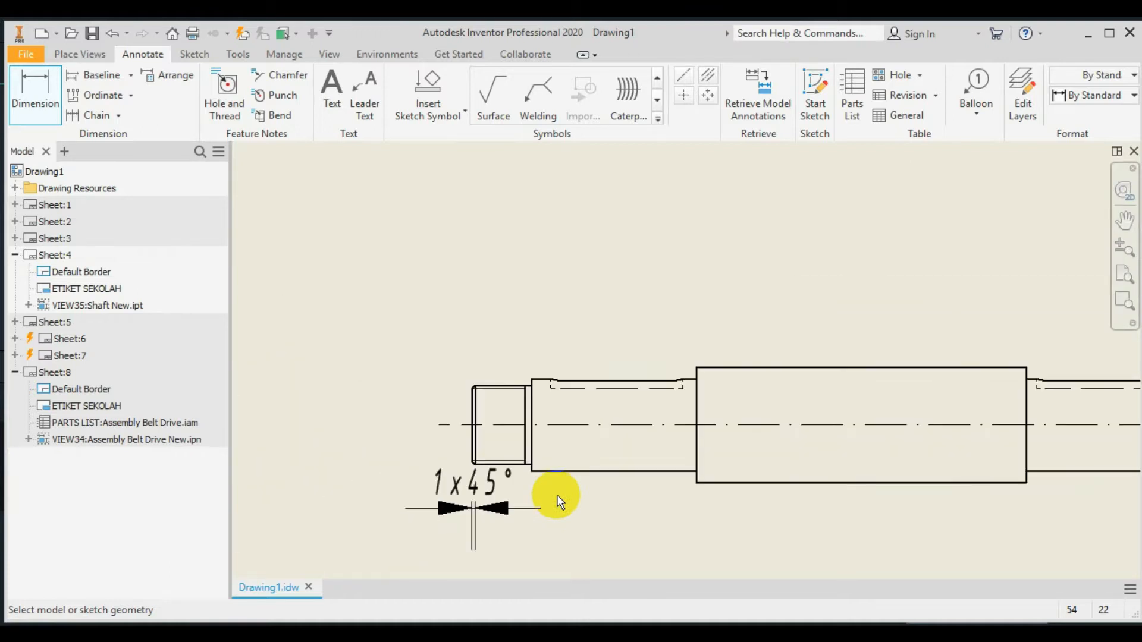
mouse_move(584, 495)
middle_mouse_down()
mouse_move(476, 415)
mouse_move(495, 419)
middle_mouse_up()
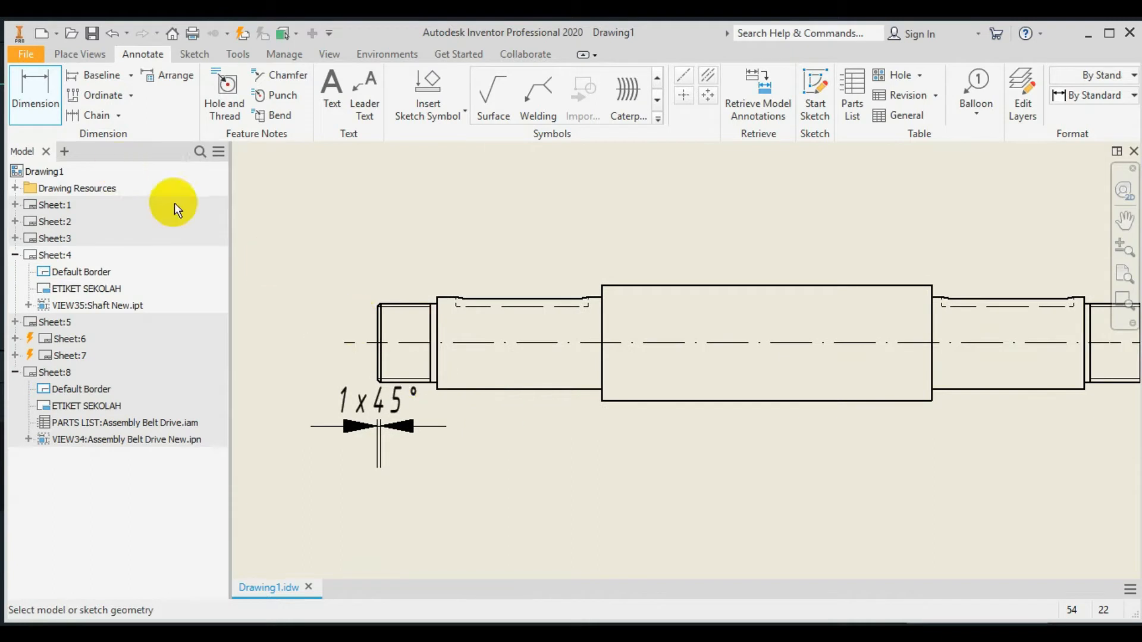
left_click(376, 342)
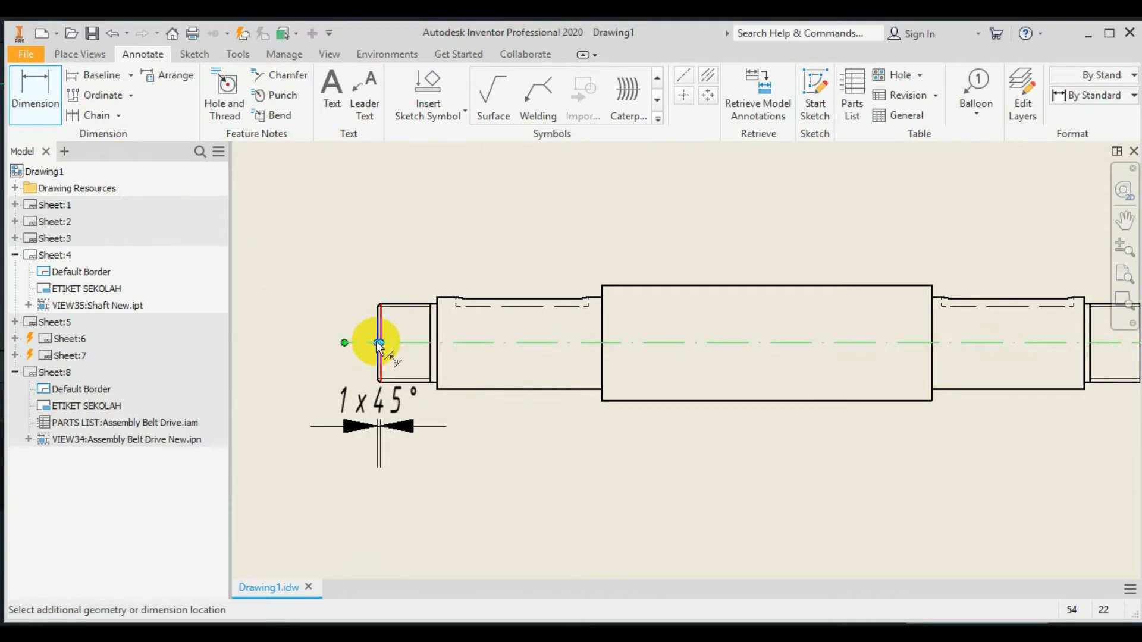
left_click(437, 344)
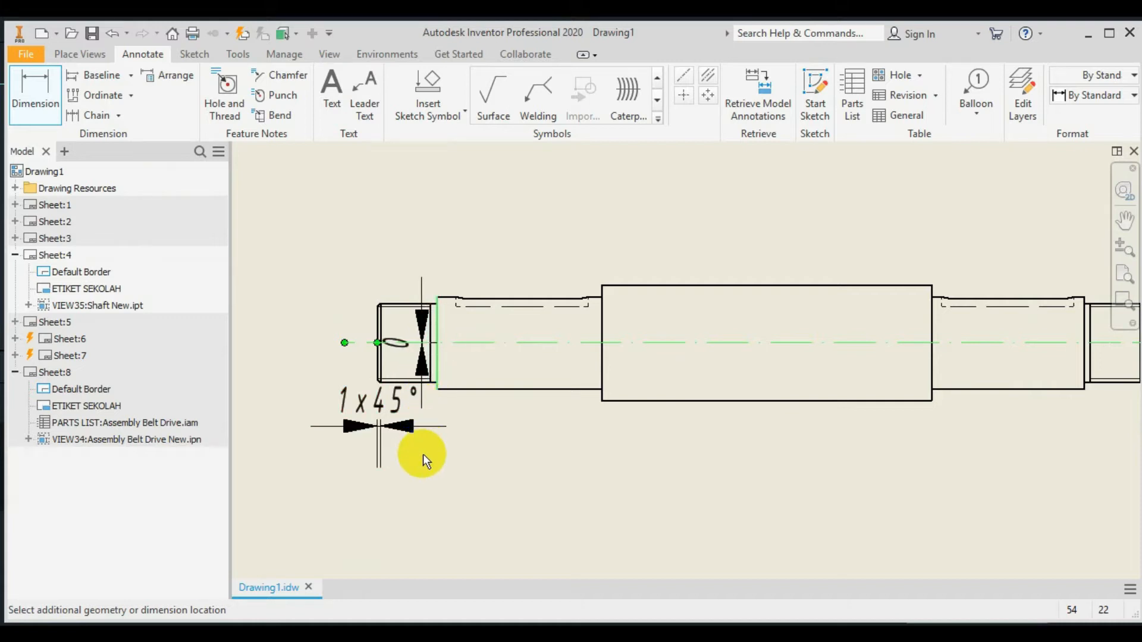
key("Escape")
left_click(28, 101)
scroll(365, 335, "up", 3)
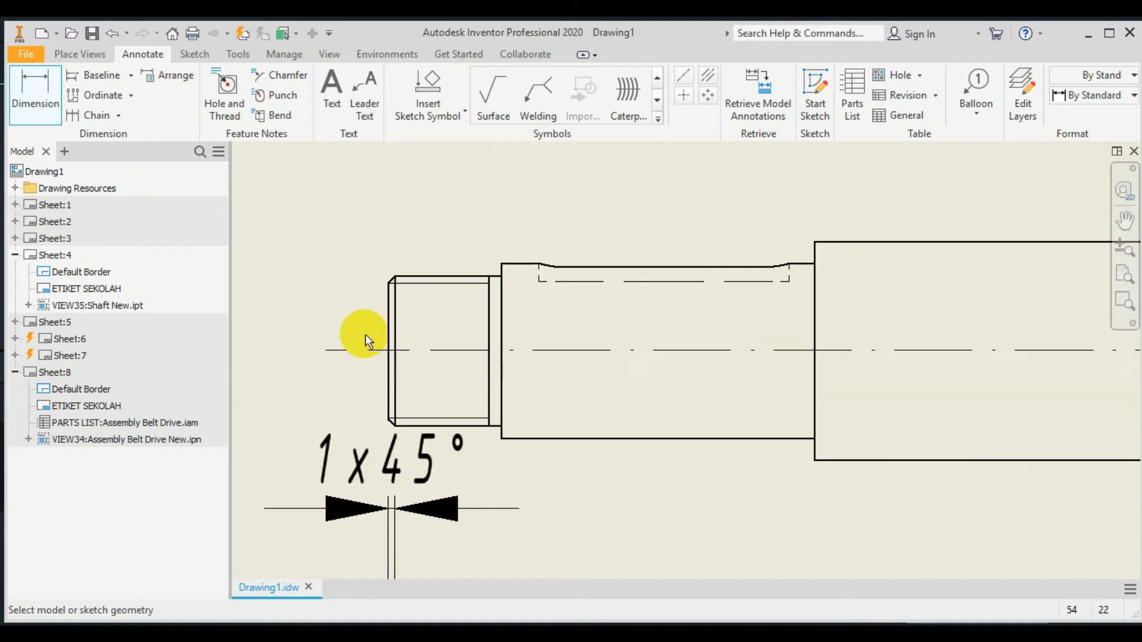
left_click(388, 351)
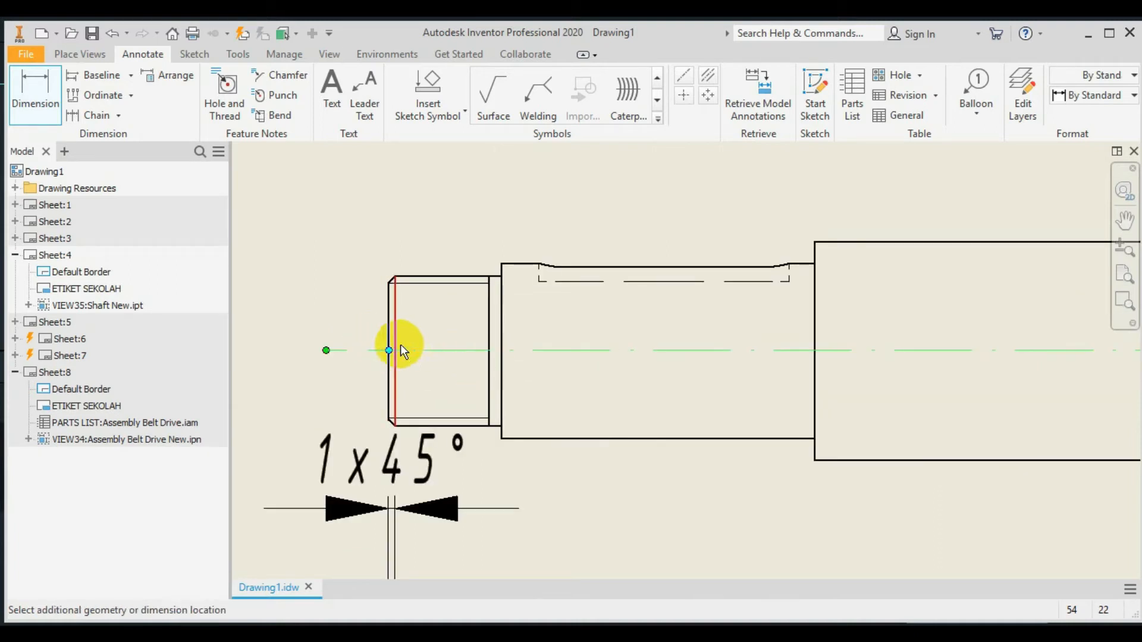
left_click(501, 354)
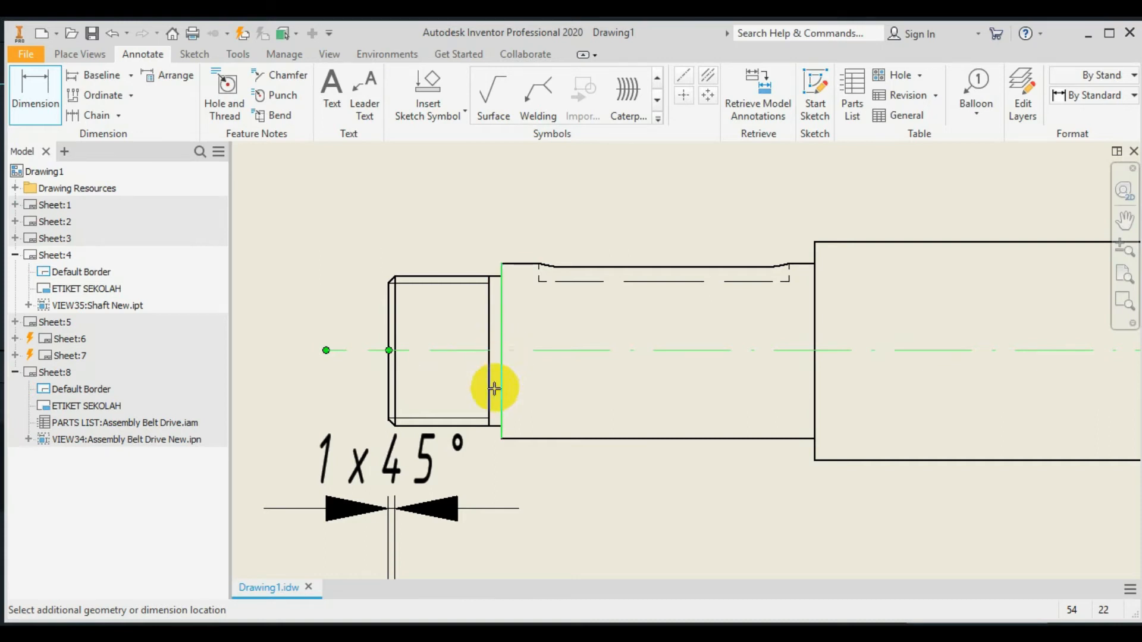
left_click(449, 543)
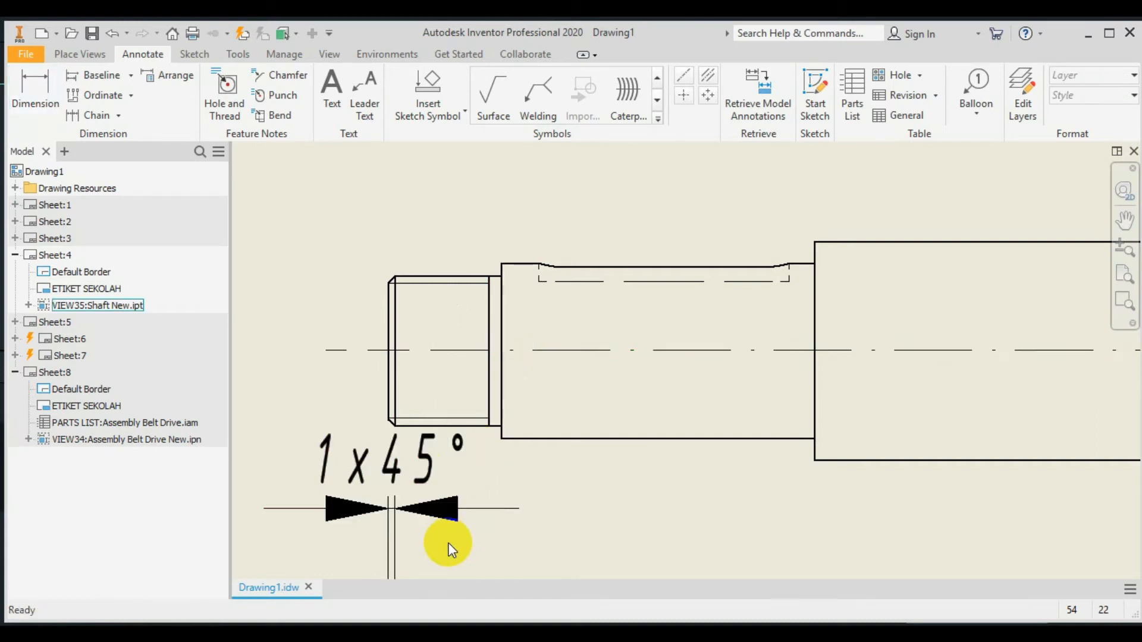
key("Escape")
Dimension the threaded section's length from the shaft's left end face to the first shoulder, placing it below the chamfer dimension
left_click(36, 84)
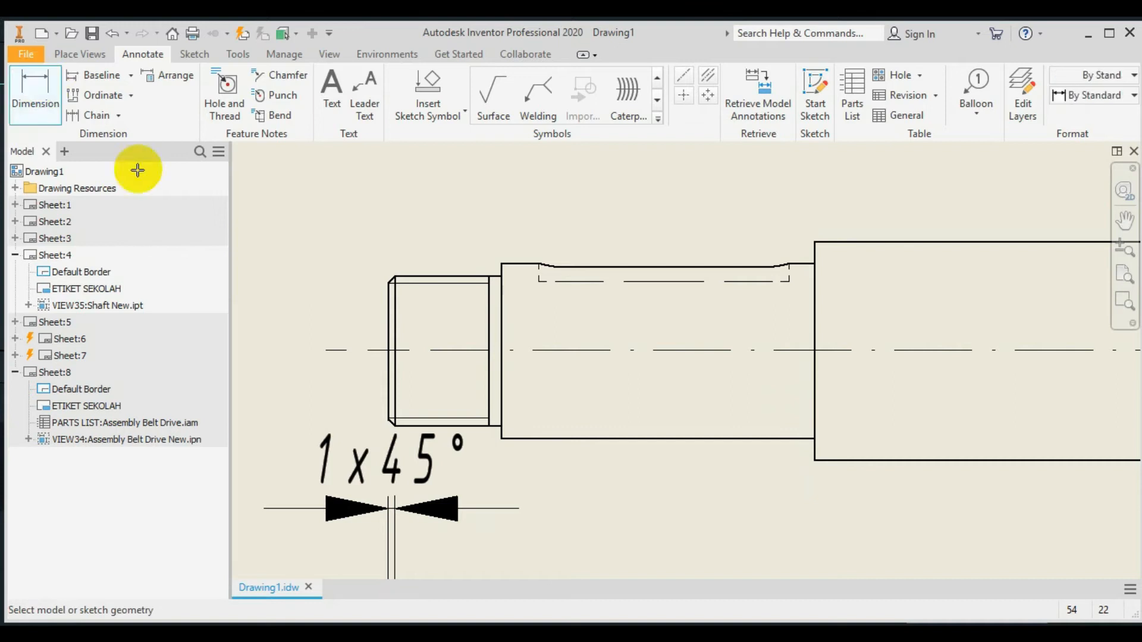
left_click(388, 390)
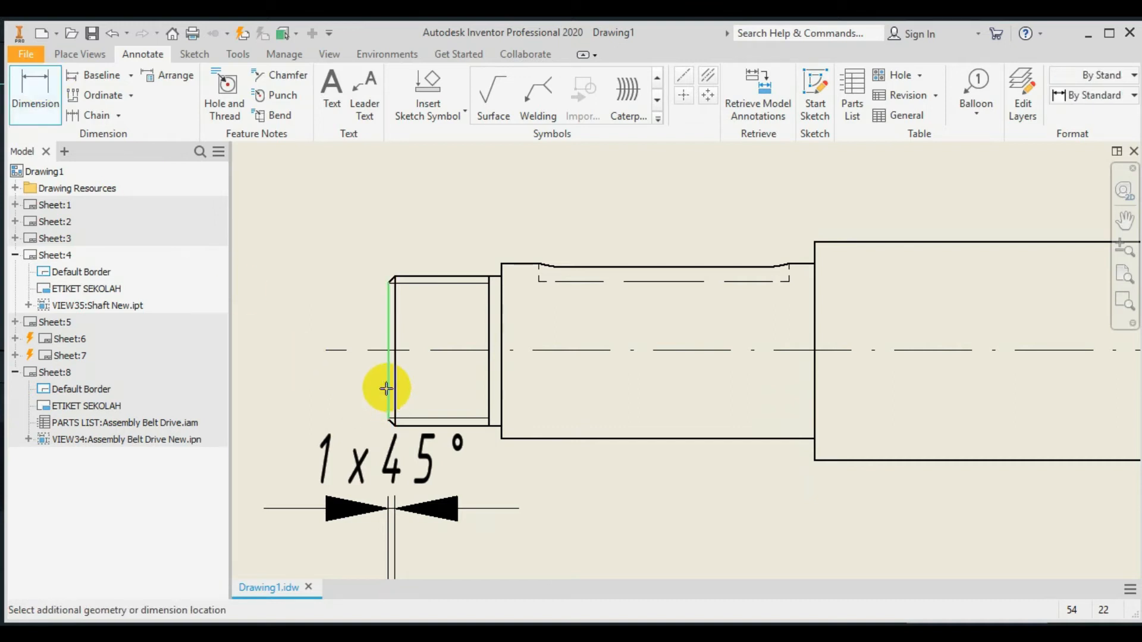
left_click(500, 390)
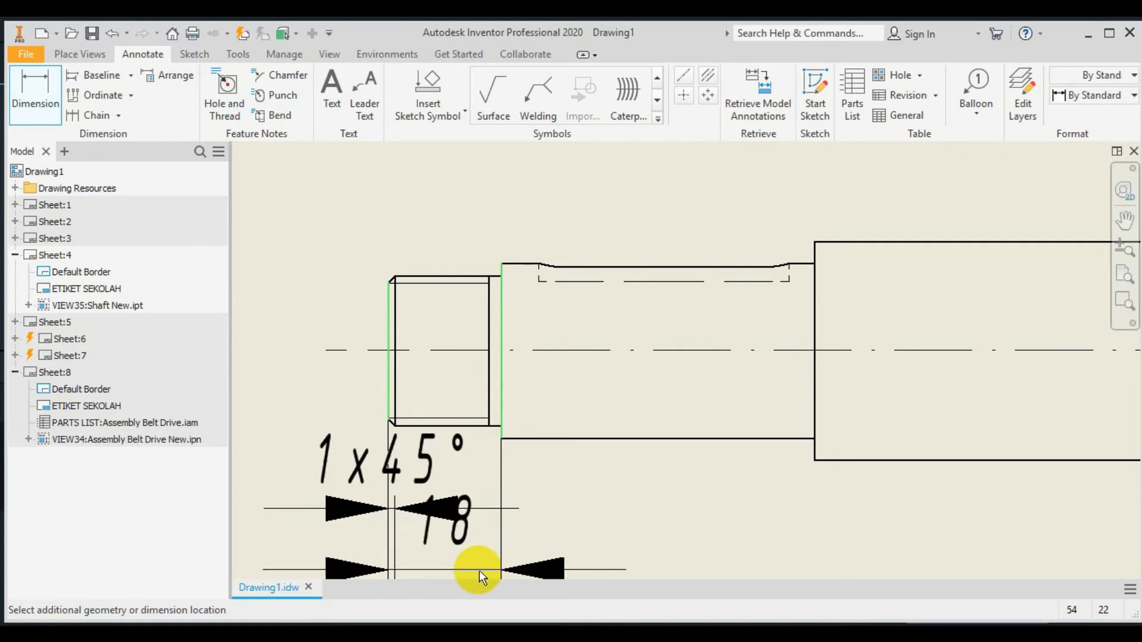
middle_click_drag(479, 570, 503, 383)
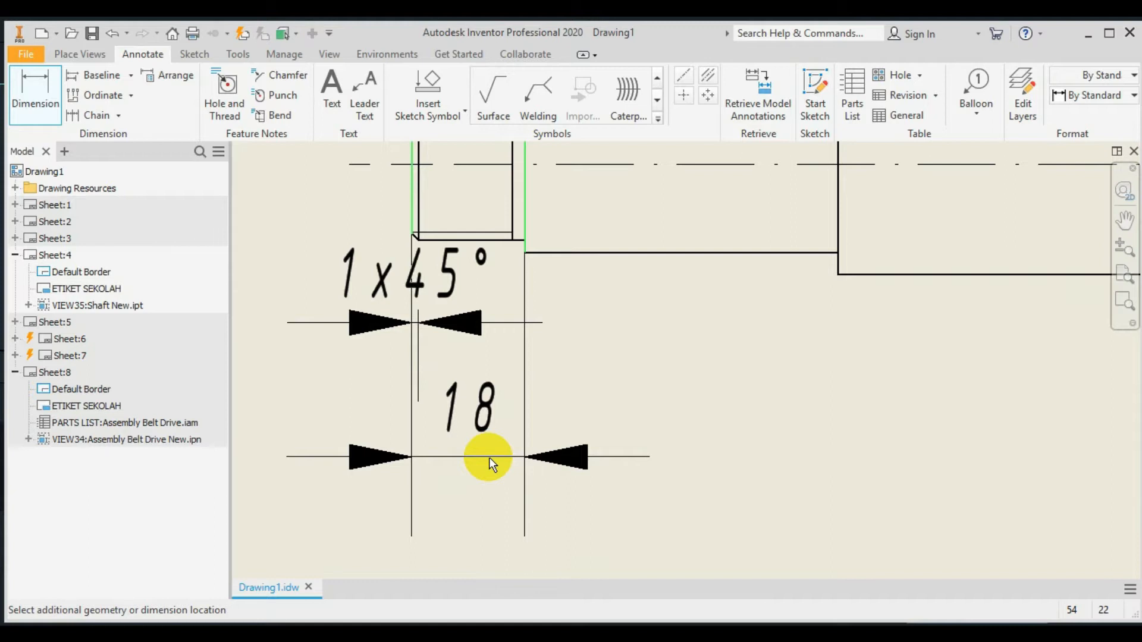
scroll(489, 457, "up", 2)
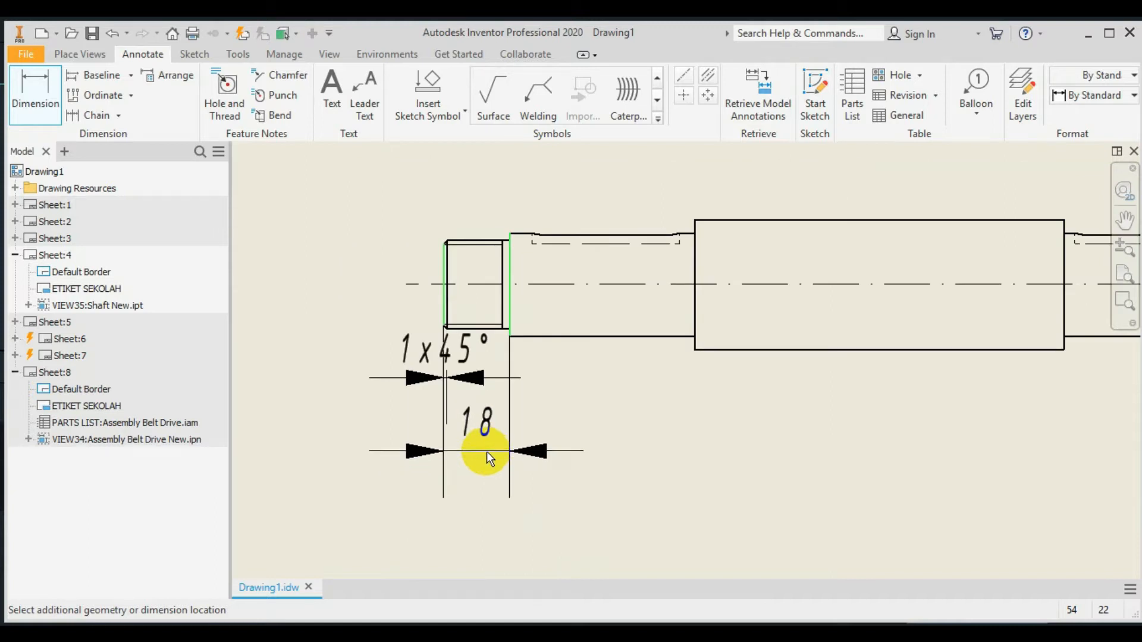
left_click(486, 451)
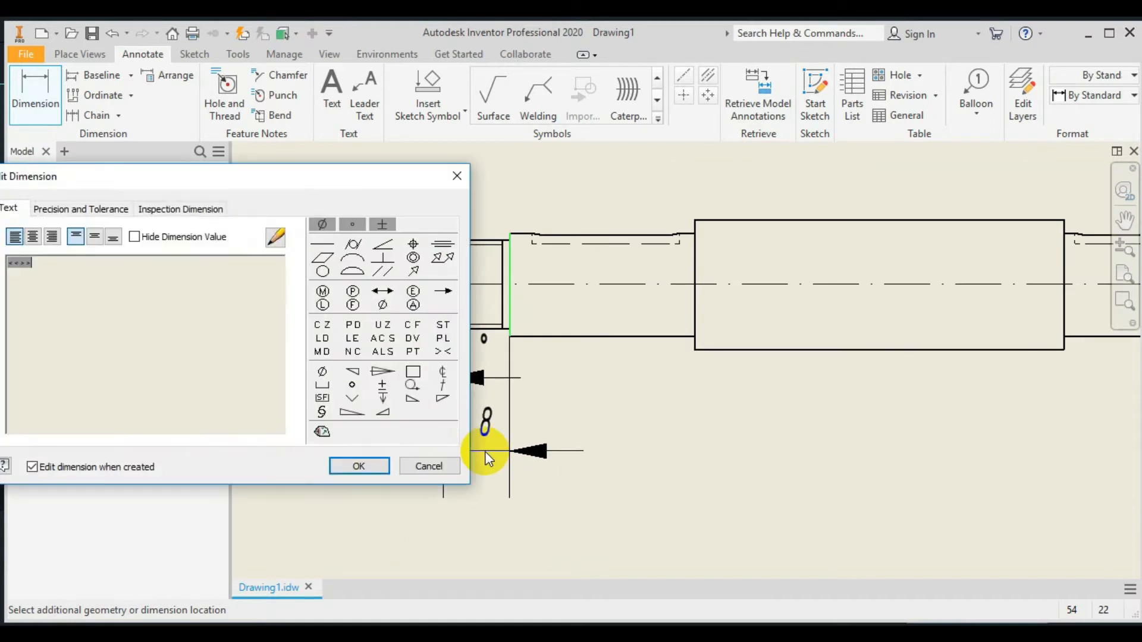
left_click(386, 467)
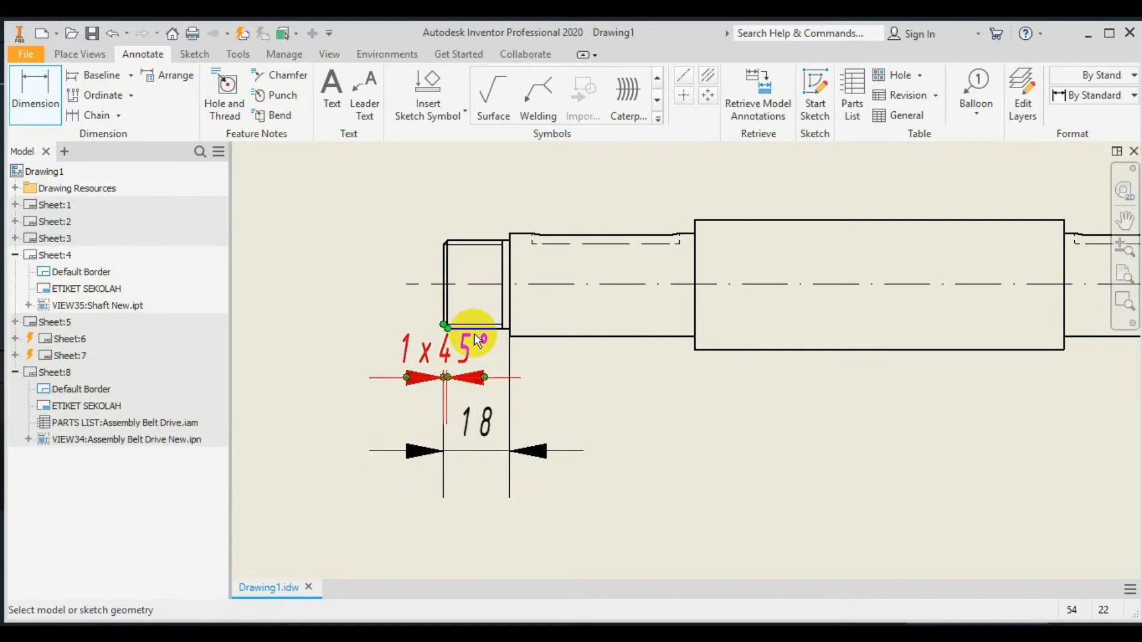
Dimension the distance from the shaft's left end face to the start of the large middle section, placing it below the threaded section's length dimension
scroll(444, 308, "up", 3)
left_click(445, 307)
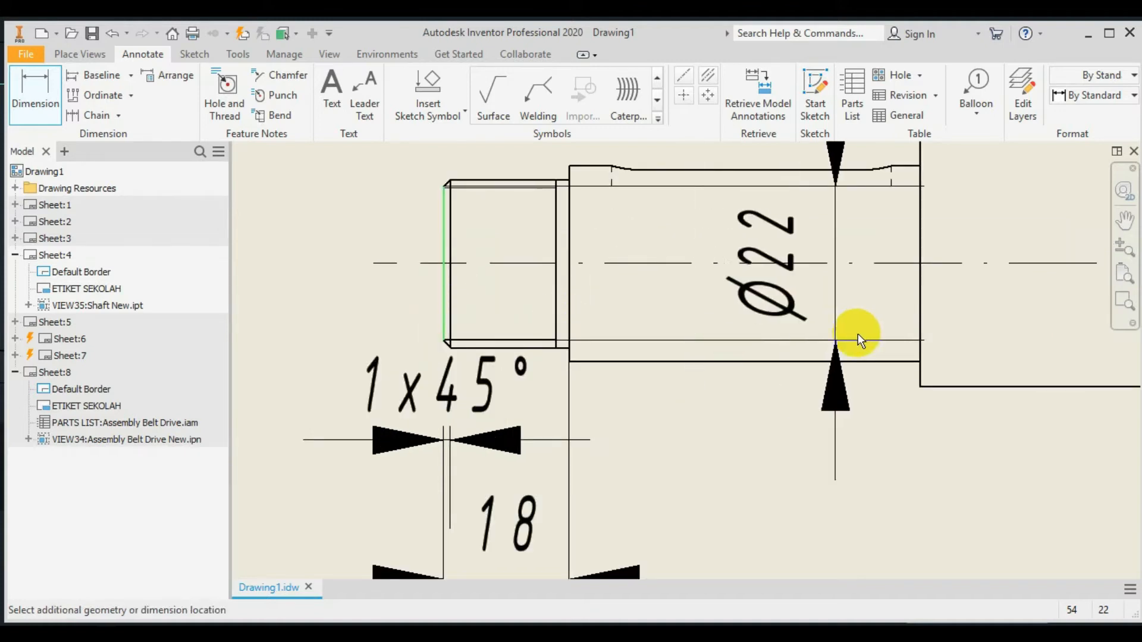
left_click(920, 333)
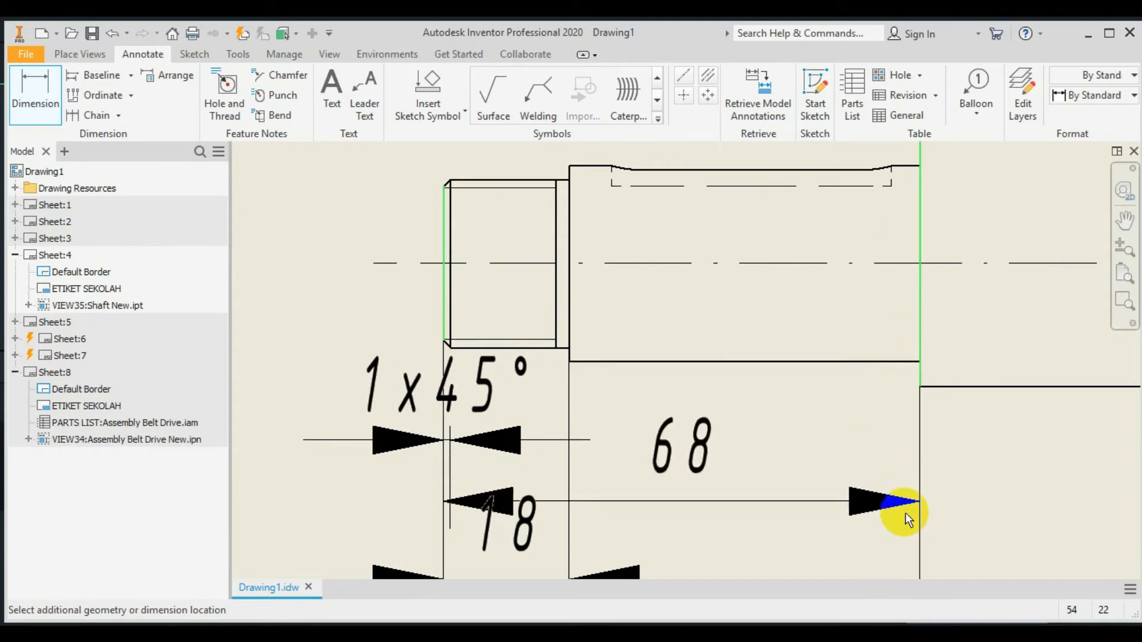
middle_click_drag(904, 526, 858, 254)
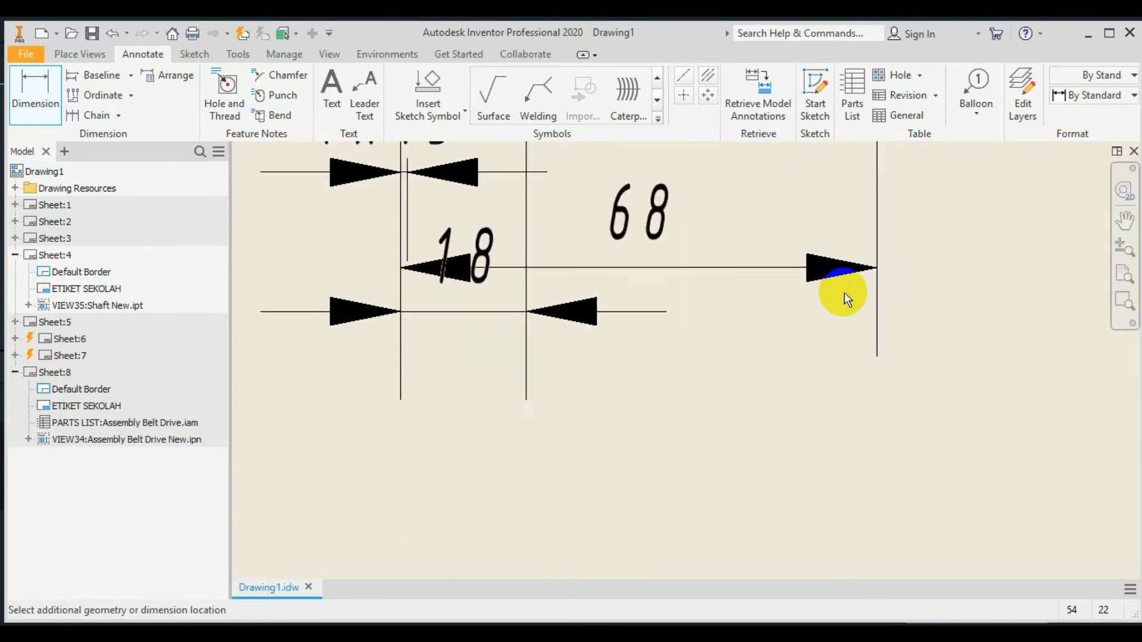
left_click(835, 488)
left_click_drag(835, 487, 821, 467)
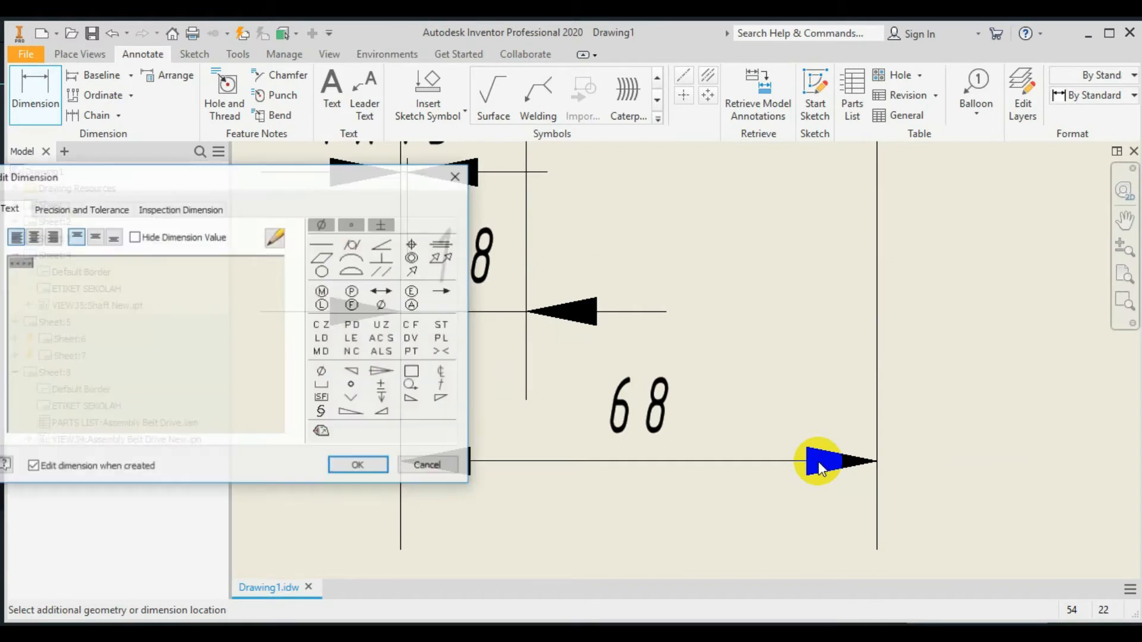
left_click(378, 469)
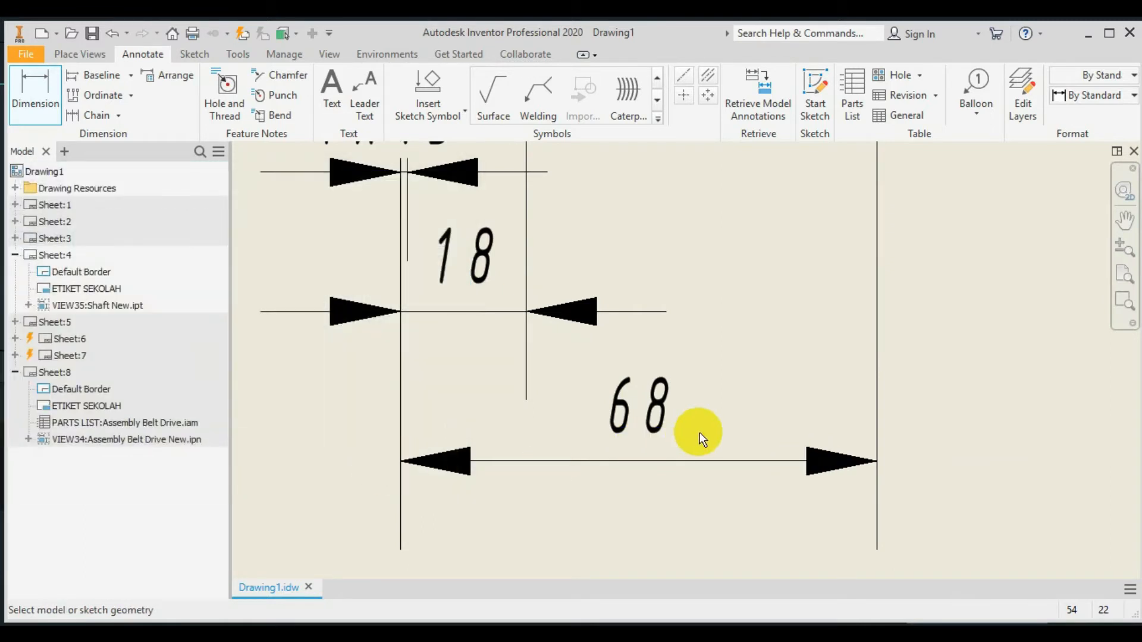
Dimension the width of the chamfer at the shaft's right end, placing the dimension below the threaded section
scroll(700, 433, "down", 3)
middle_click_drag(952, 424, 667, 424)
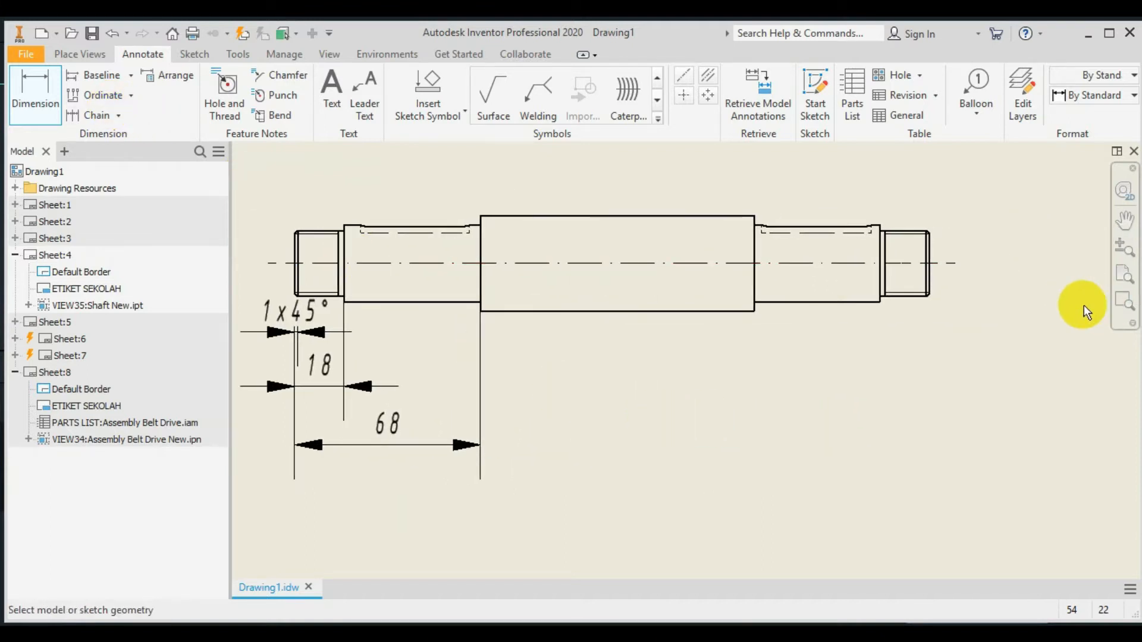
scroll(1011, 294, "up", 3)
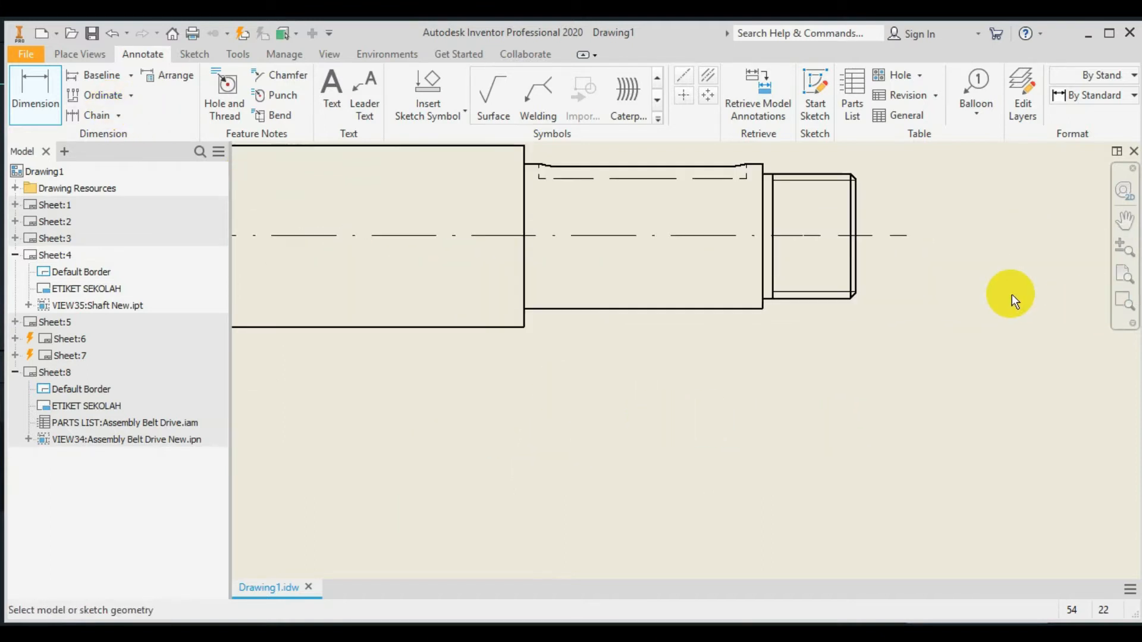
left_click(850, 245)
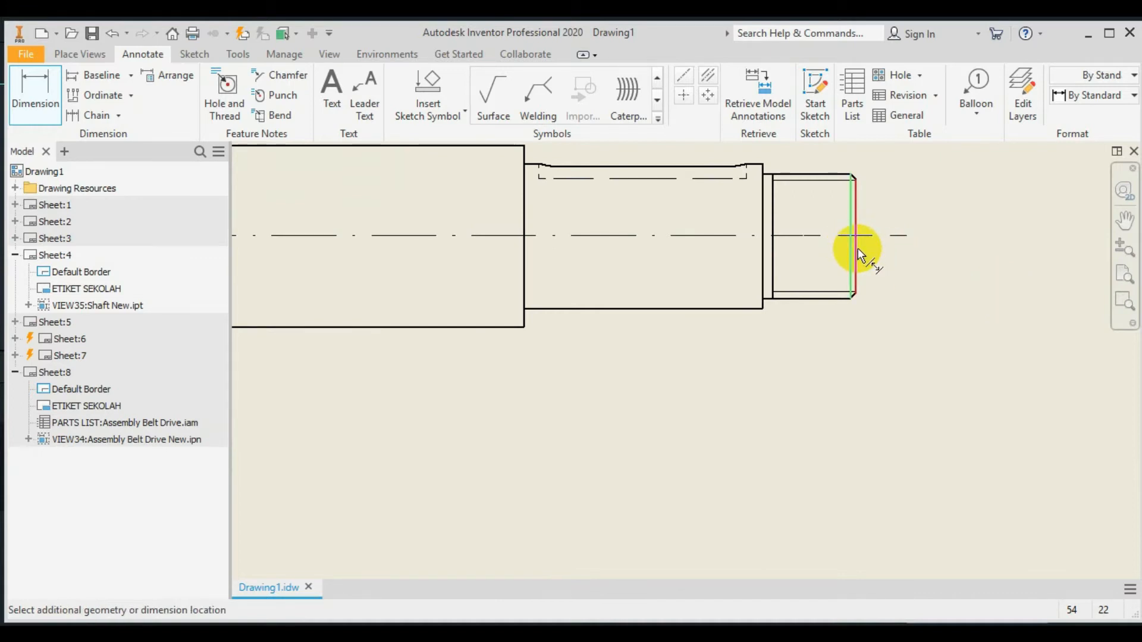
left_click(855, 247)
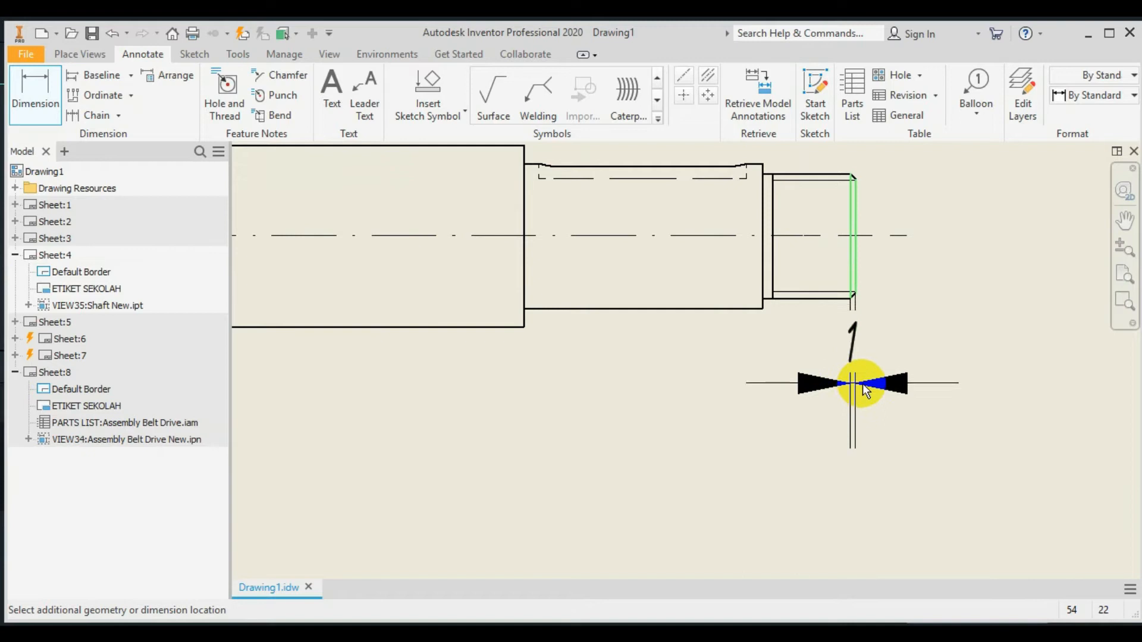
left_click(862, 379)
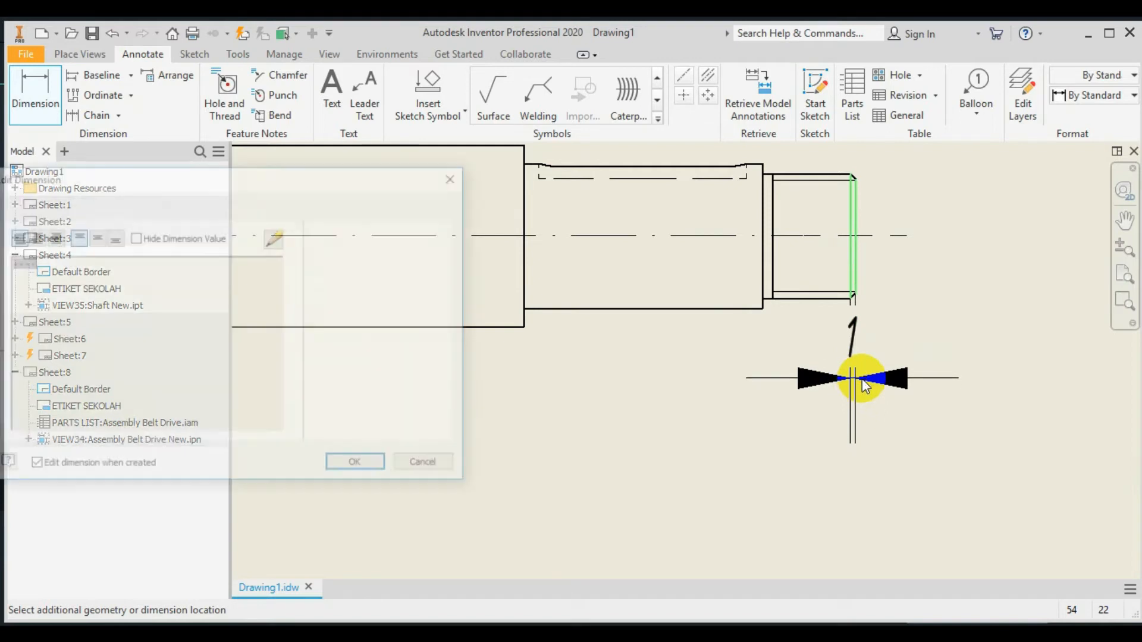
Hide the right chamfer dimension's measured value and replace it with the text 1x45°
left_click(134, 237)
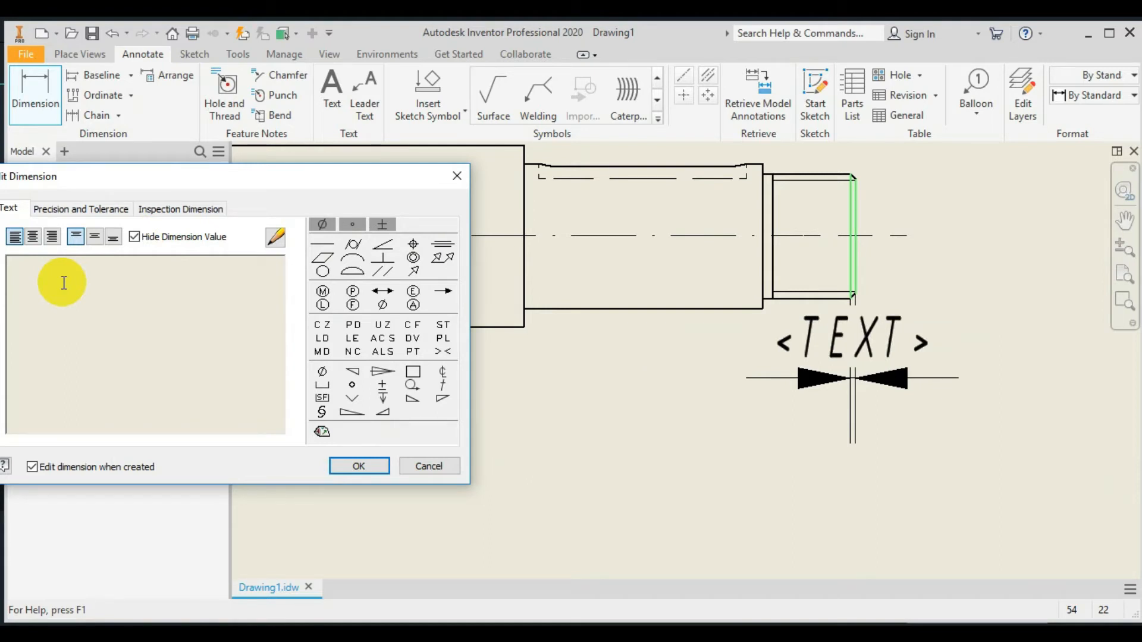
left_click(38, 271)
type("1")
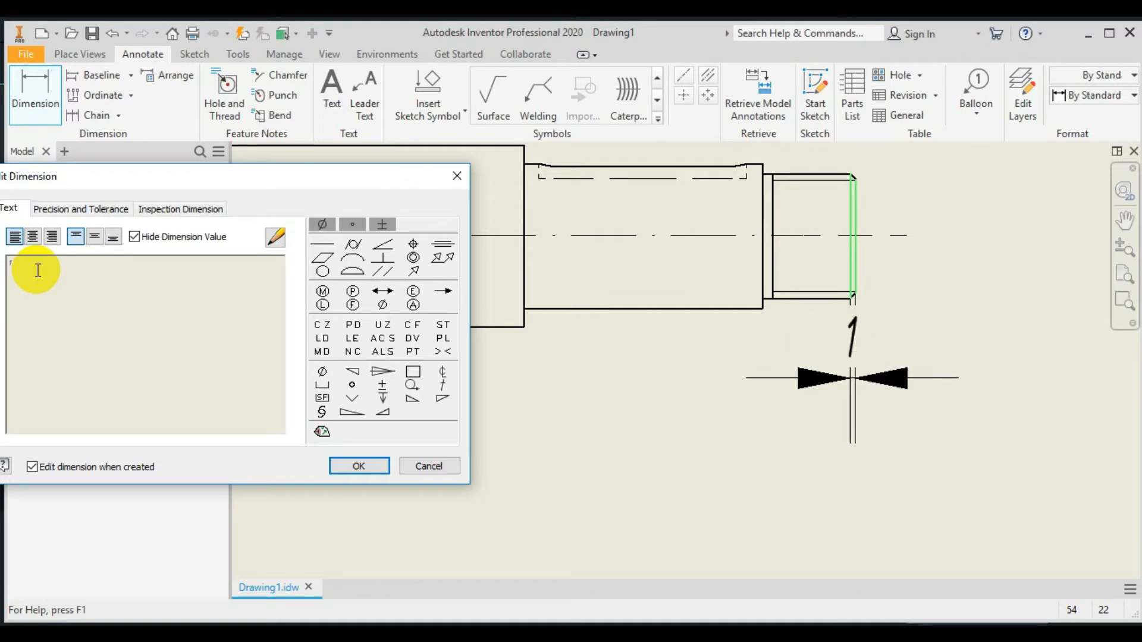
type(" x")
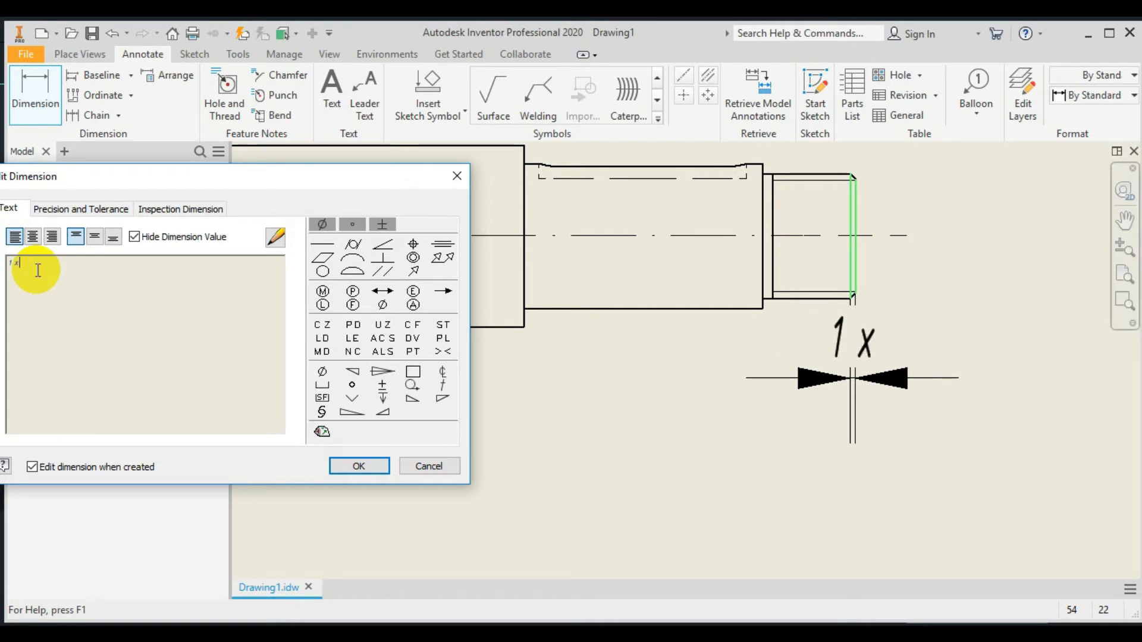
type(" 4 5")
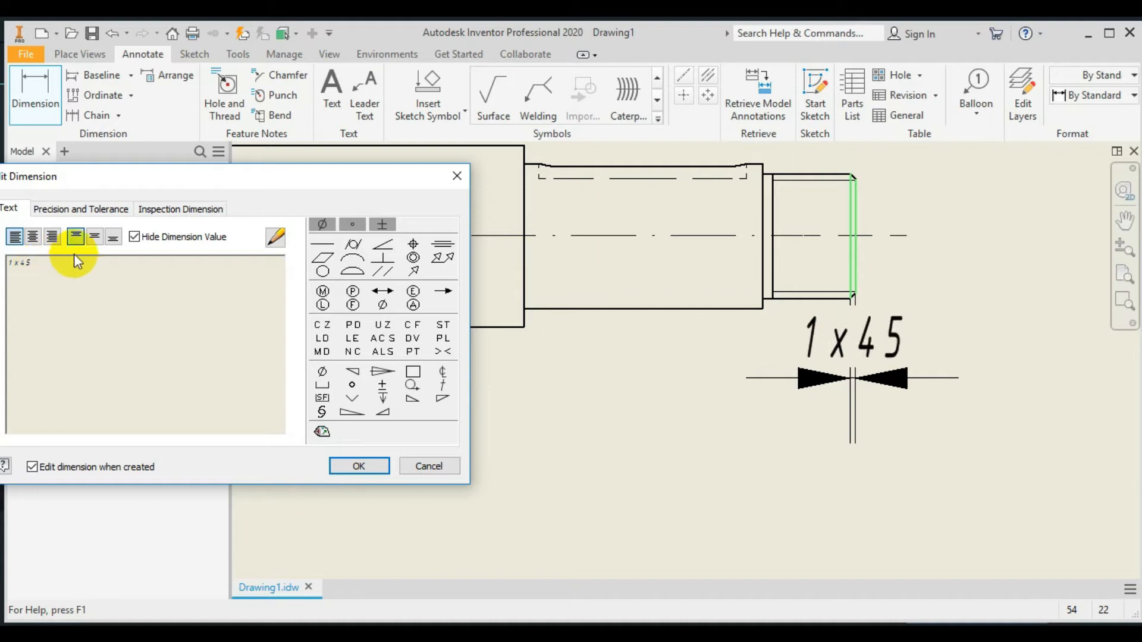
left_click(346, 223)
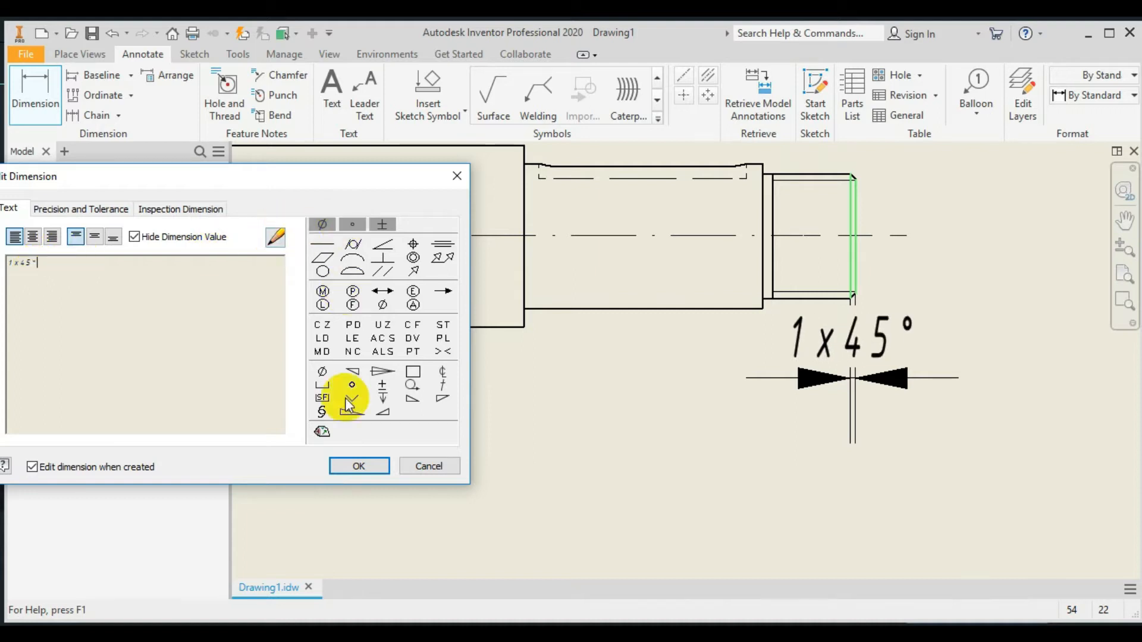
left_click(359, 466)
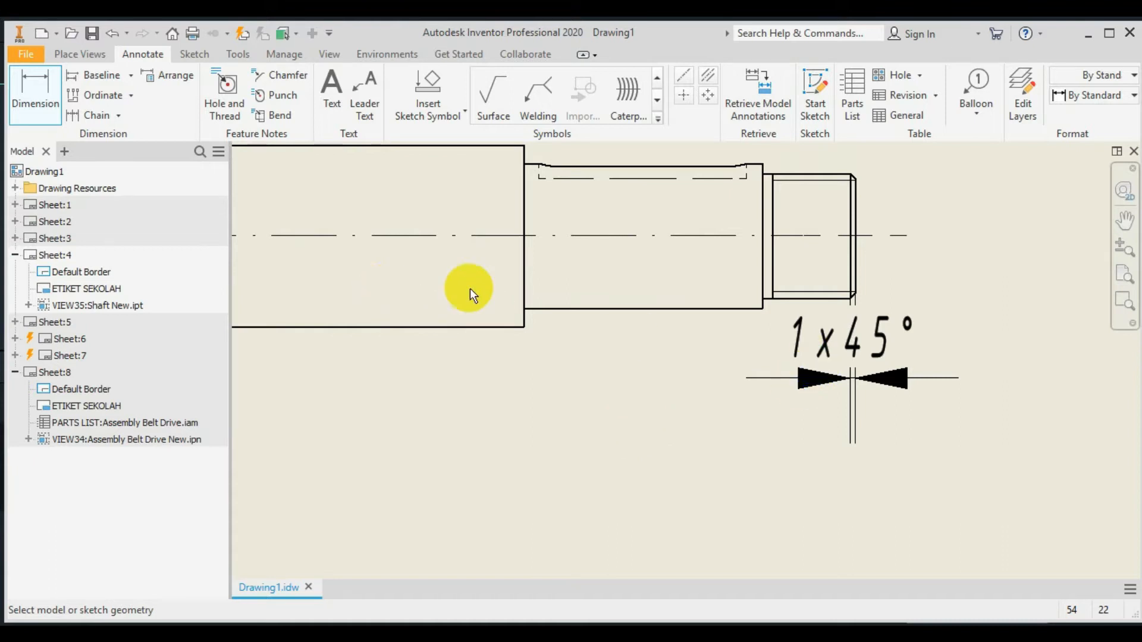
Dimension the right threaded section's length from the shaft's right end face to the adjacent shoulder, placing it below the right chamfer dimension
left_click(56, 110)
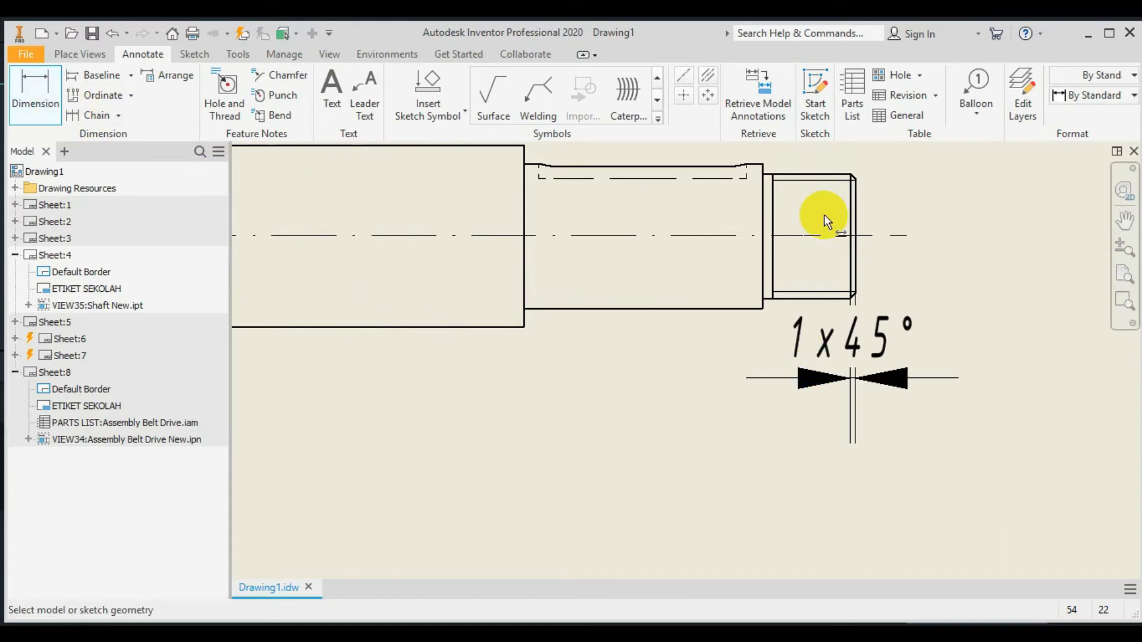
left_click(855, 260)
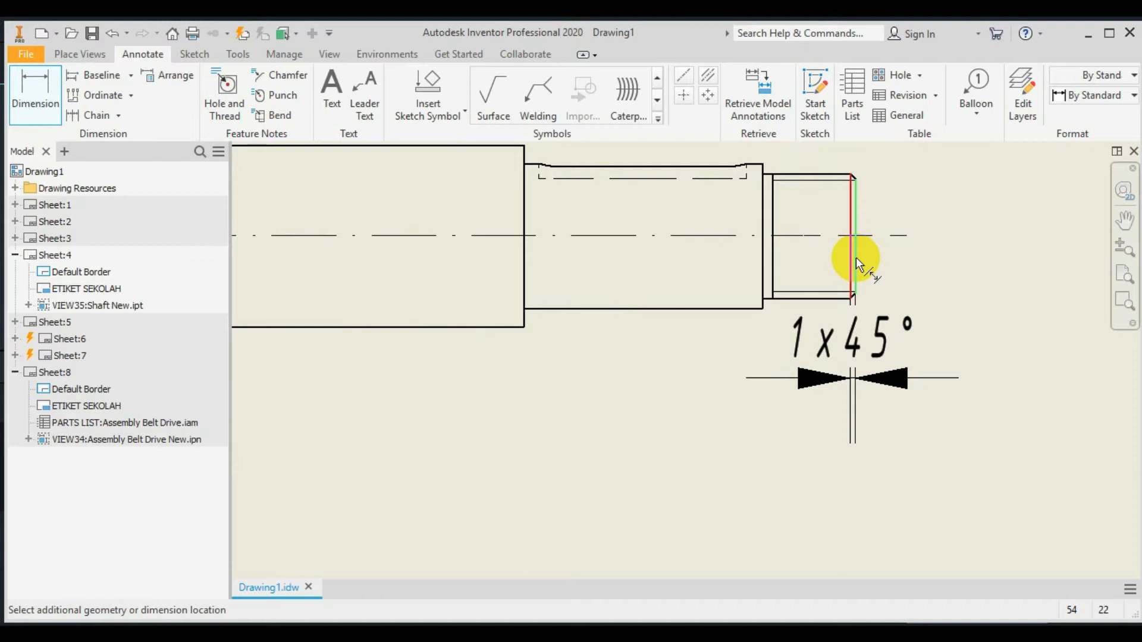
left_click(762, 266)
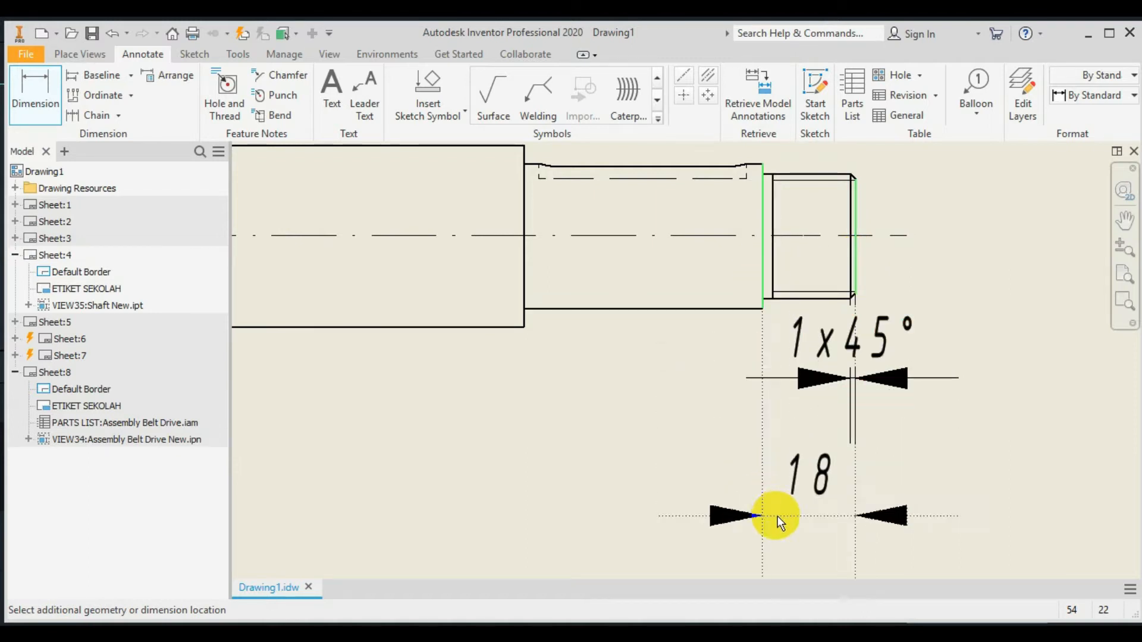
left_click(778, 516)
left_click(360, 466)
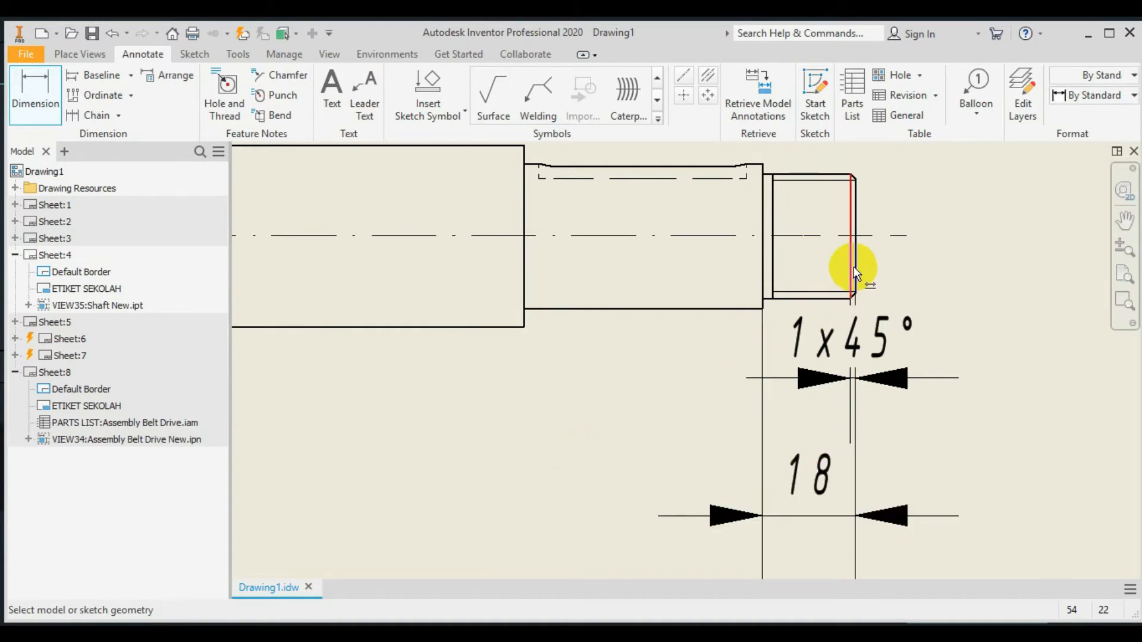
Dimension the distance from the shaft's right end face to the large middle section, placing it below the right threaded section's length dimension
scroll(908, 355, "up", 2)
scroll(919, 355, "down", 4)
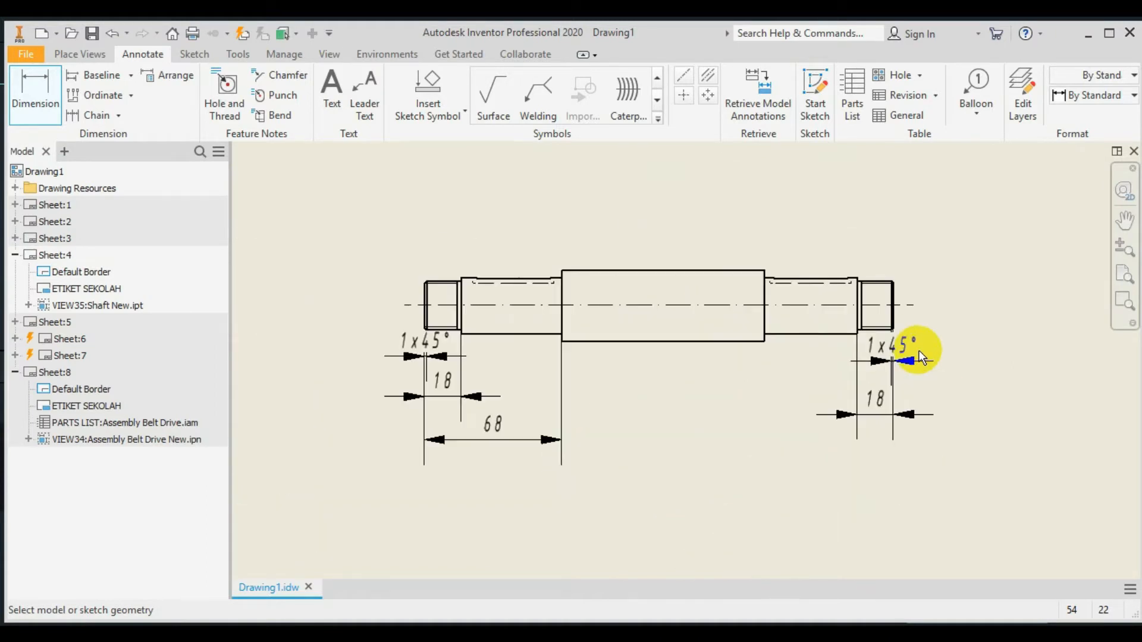
scroll(918, 316, "up", 2)
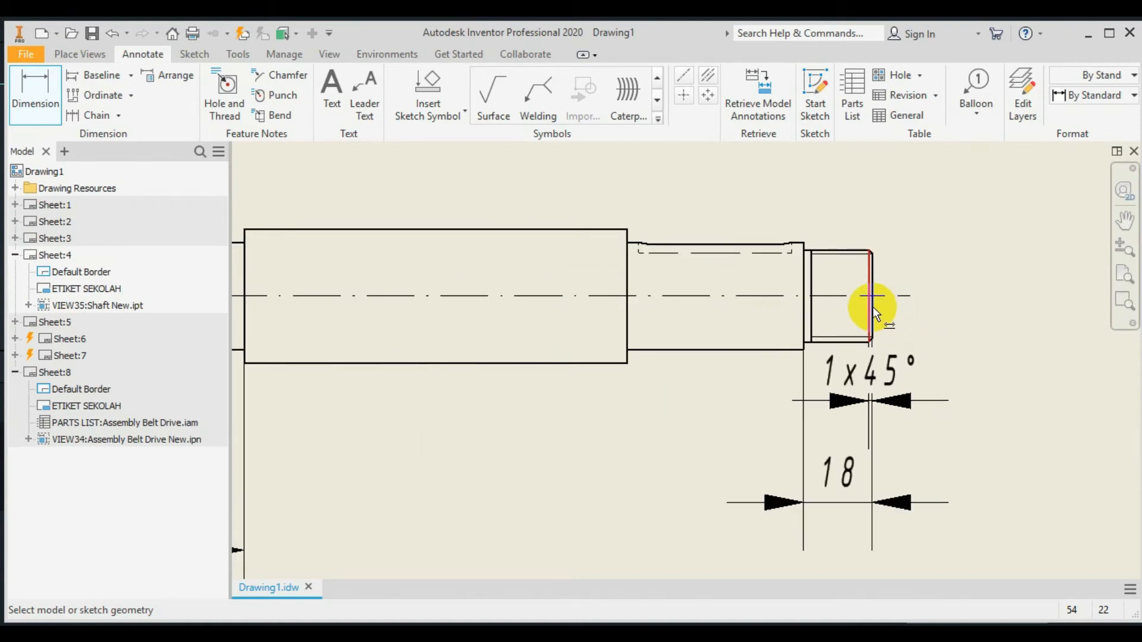
scroll(872, 306, "up", 2)
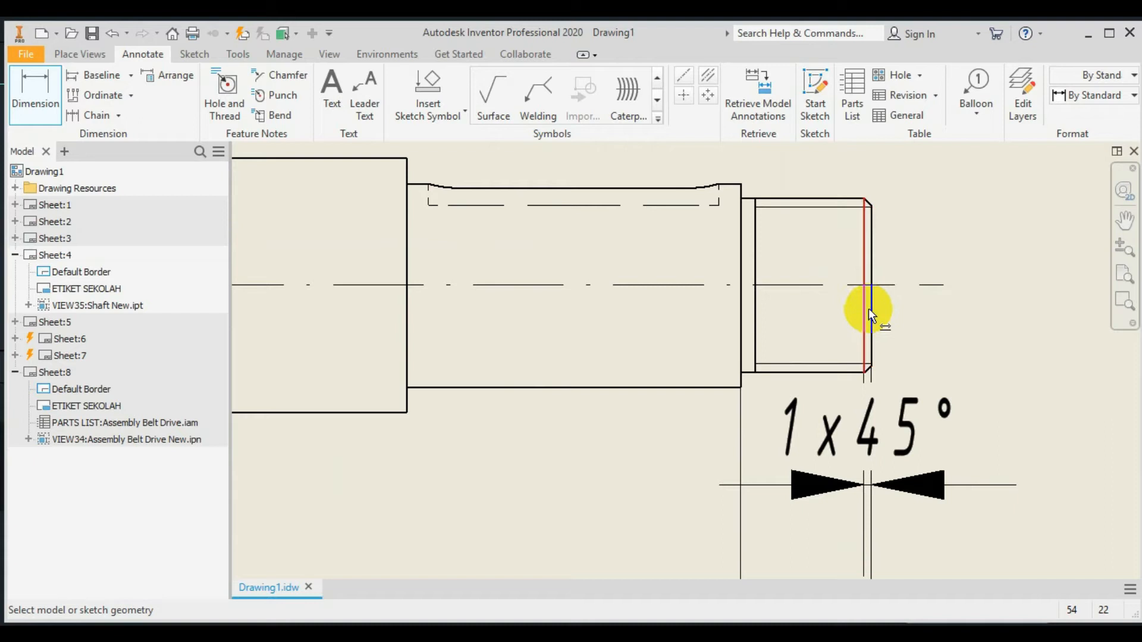
left_click(872, 309)
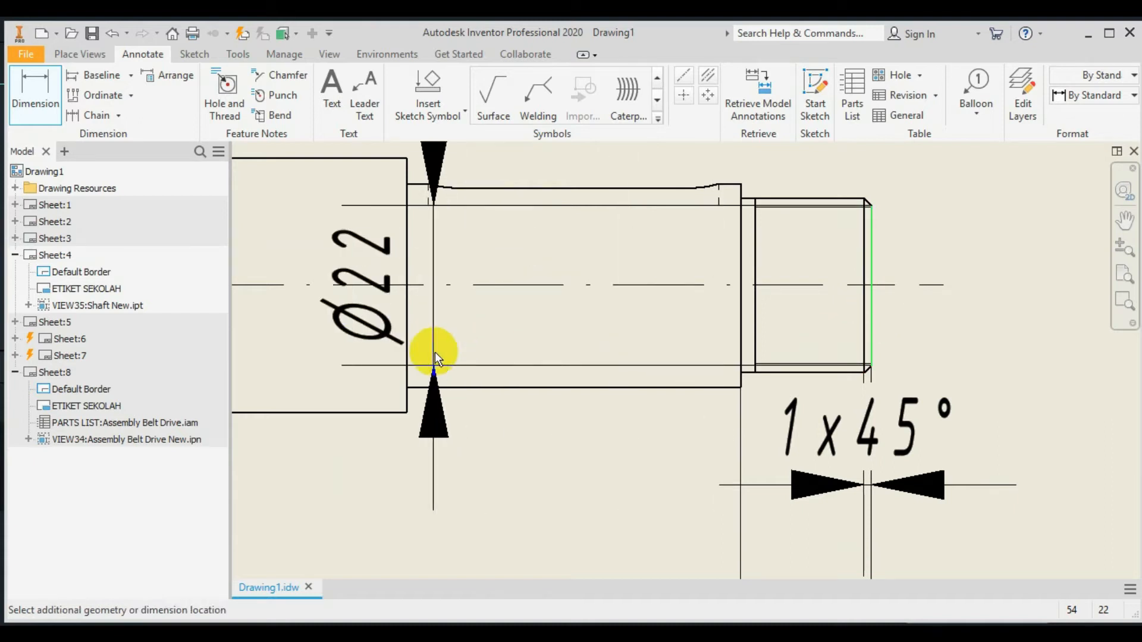
left_click(407, 333)
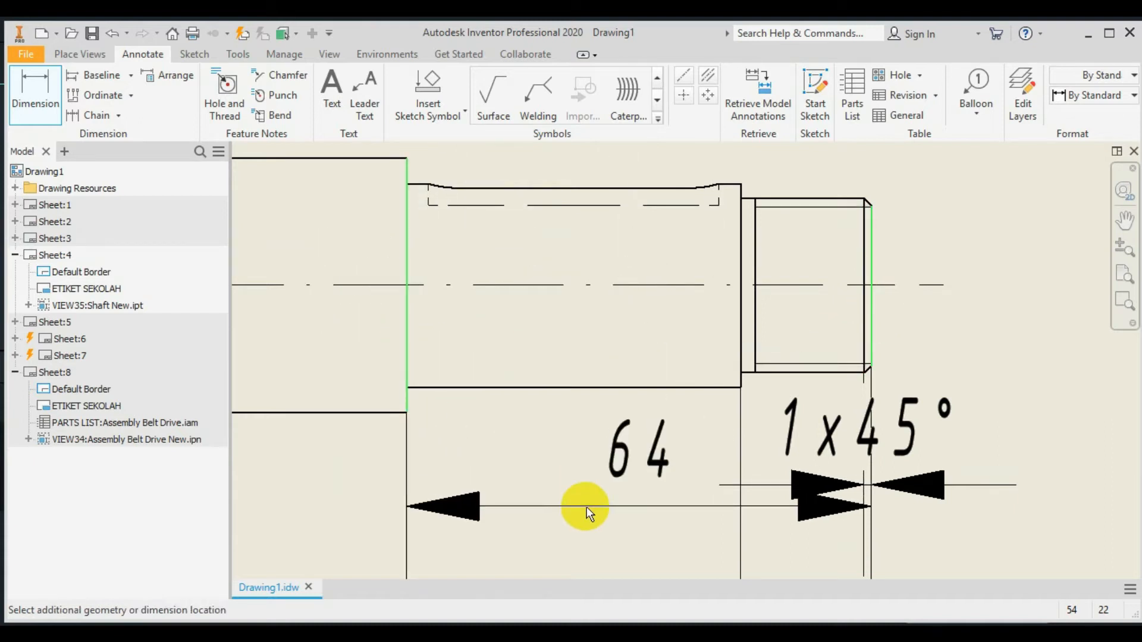
mouse_move(586, 507)
middle_mouse_down()
mouse_move(671, 250)
mouse_move(669, 267)
middle_mouse_up()
scroll(678, 568, "down", 2)
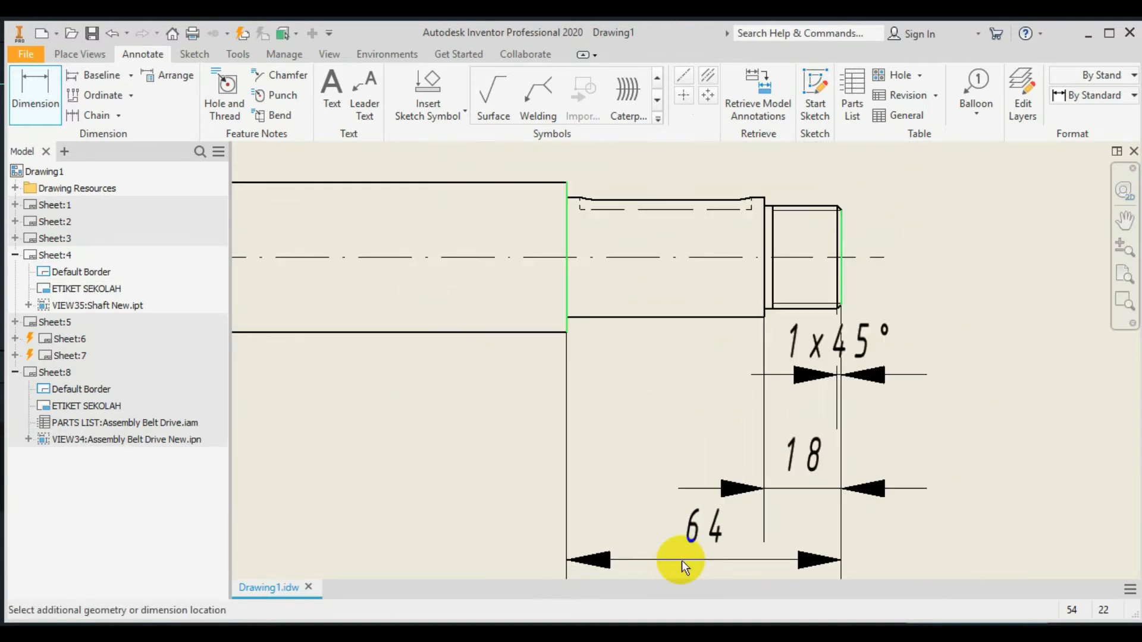
scroll(684, 559, "down", 2)
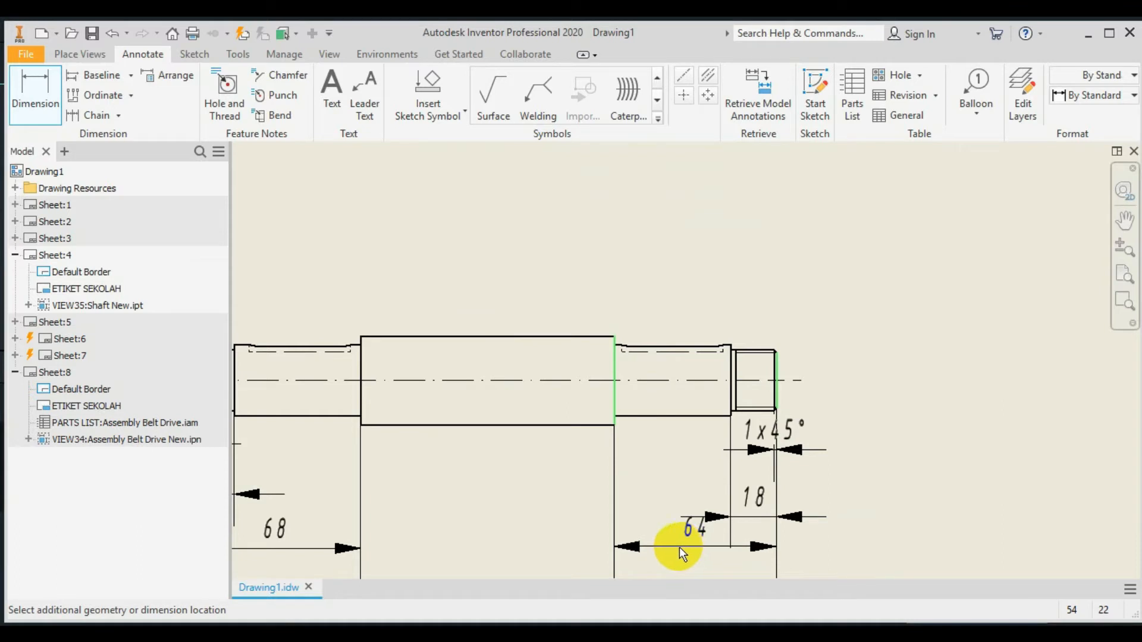
left_click(679, 548)
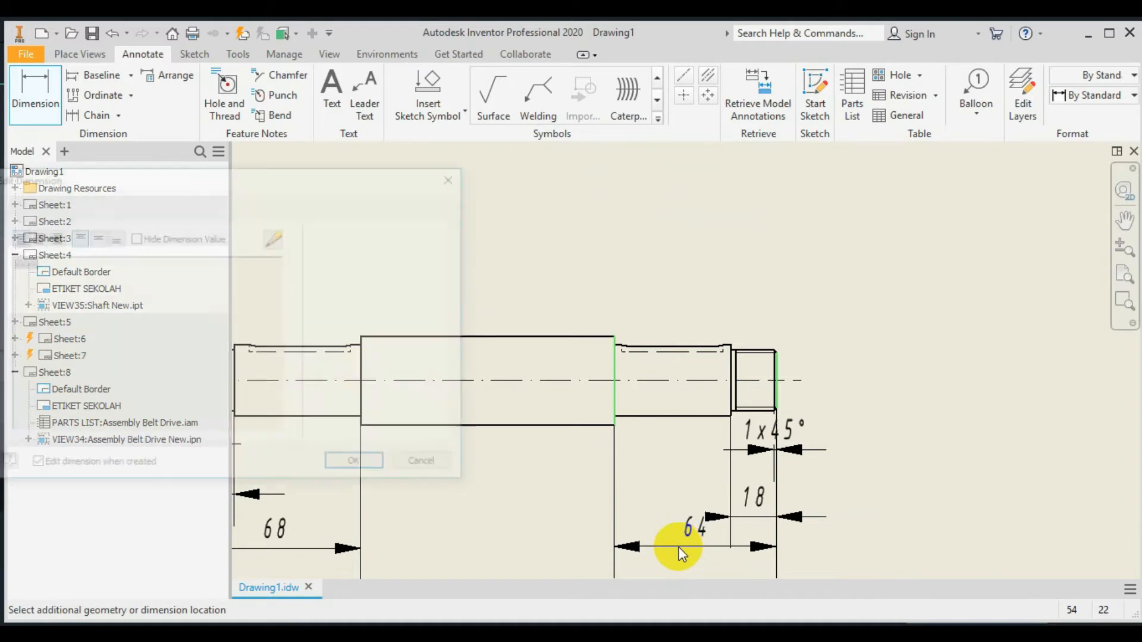
left_click(380, 466)
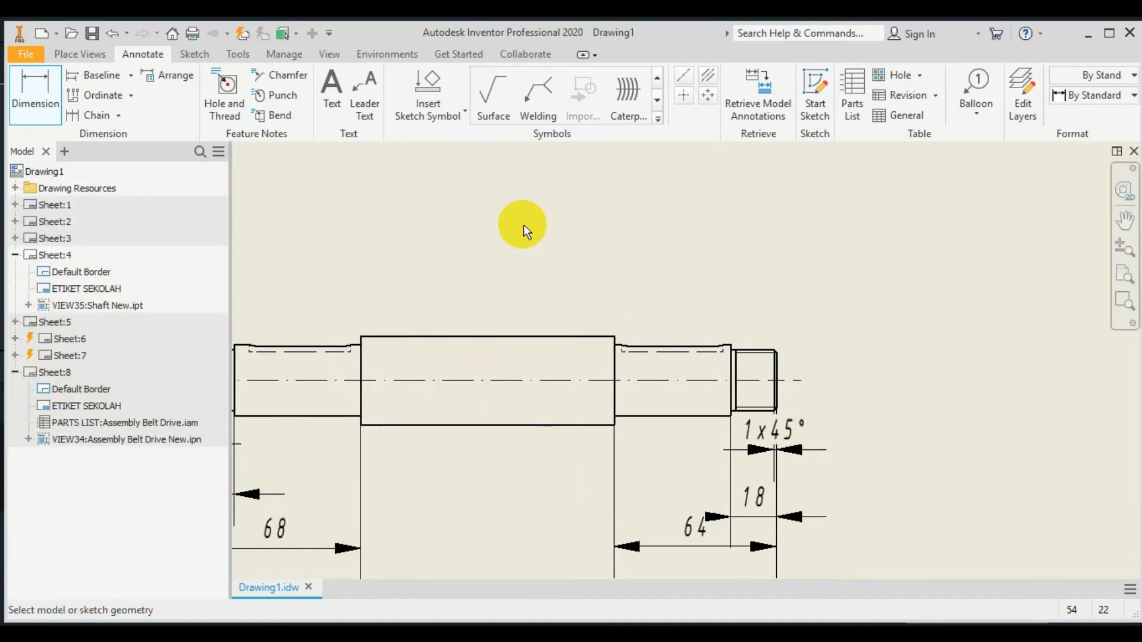
key("Escape")
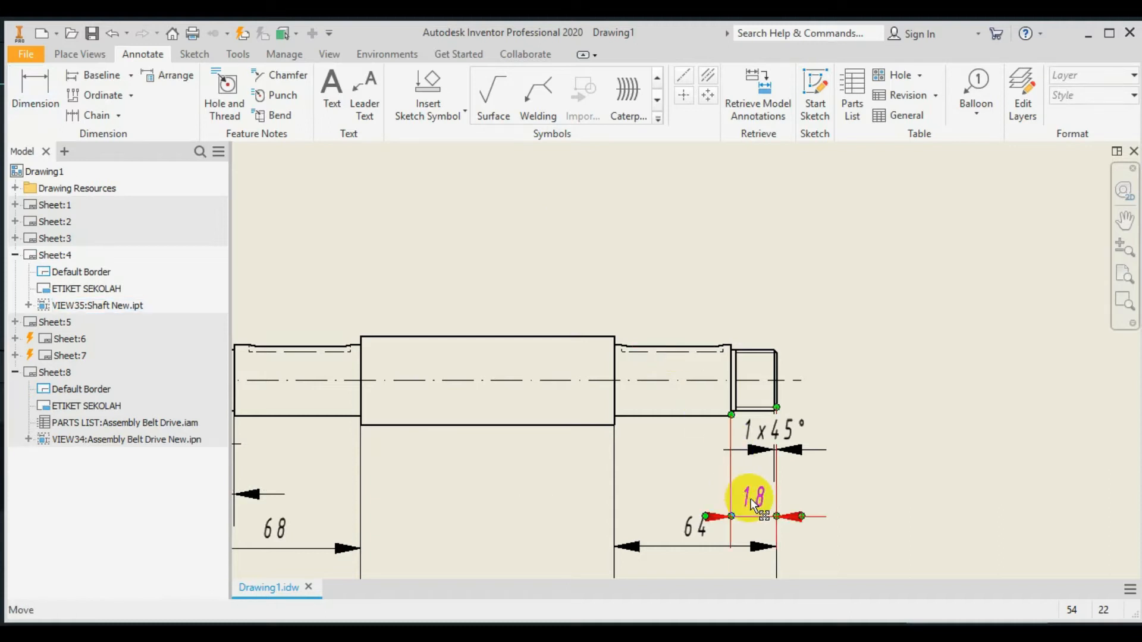
Move the right threaded section's length dimension closer to the shaft and shift the right chamfer dimension's text outward beyond the end face
left_click_drag(751, 512, 751, 500)
left_click_drag(767, 427, 810, 456)
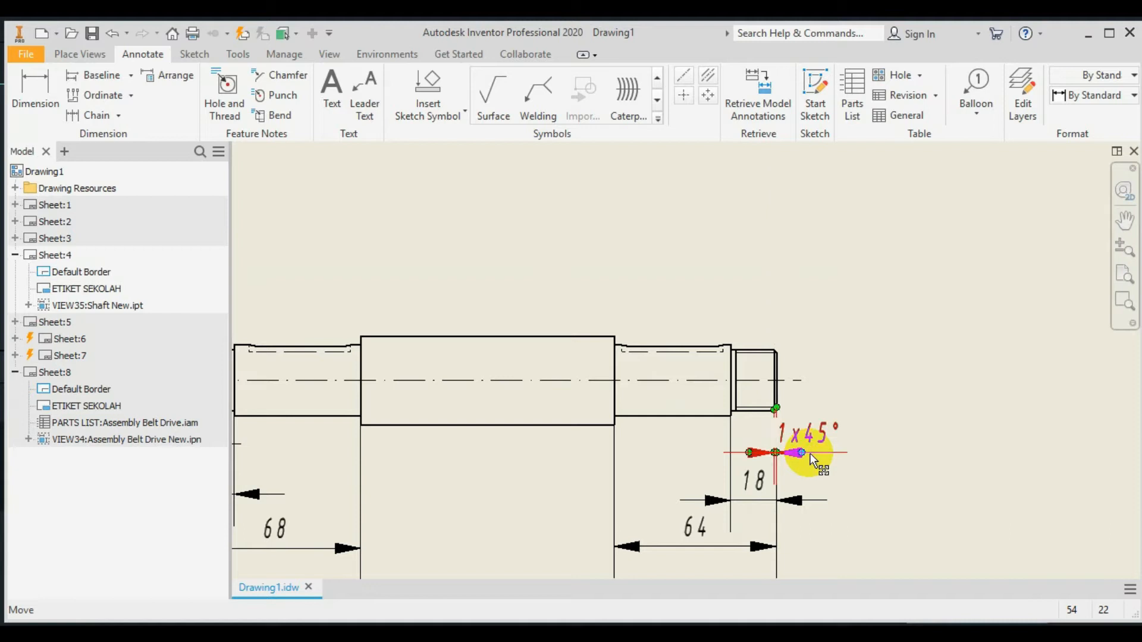
left_click(888, 469)
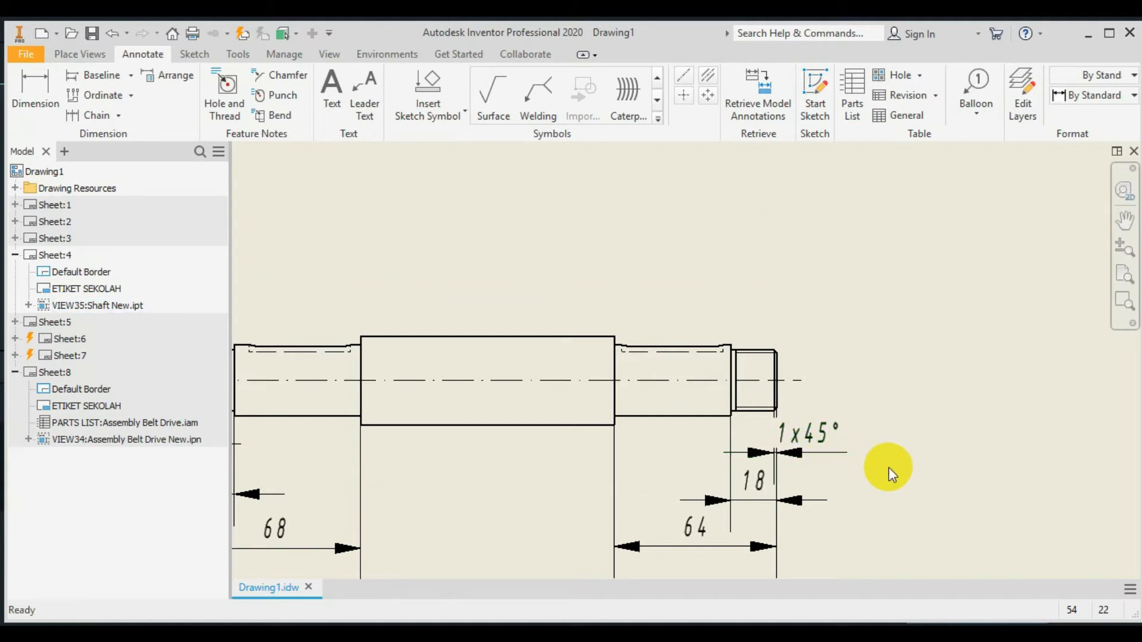
Move the left chamfer dimension slightly closer to the shaft, with its text shifted outward beyond the left end face
scroll(889, 468, "up", 3)
key("F2")
left_click_drag(736, 476, 1114, 505)
scroll(591, 446, "down", 4)
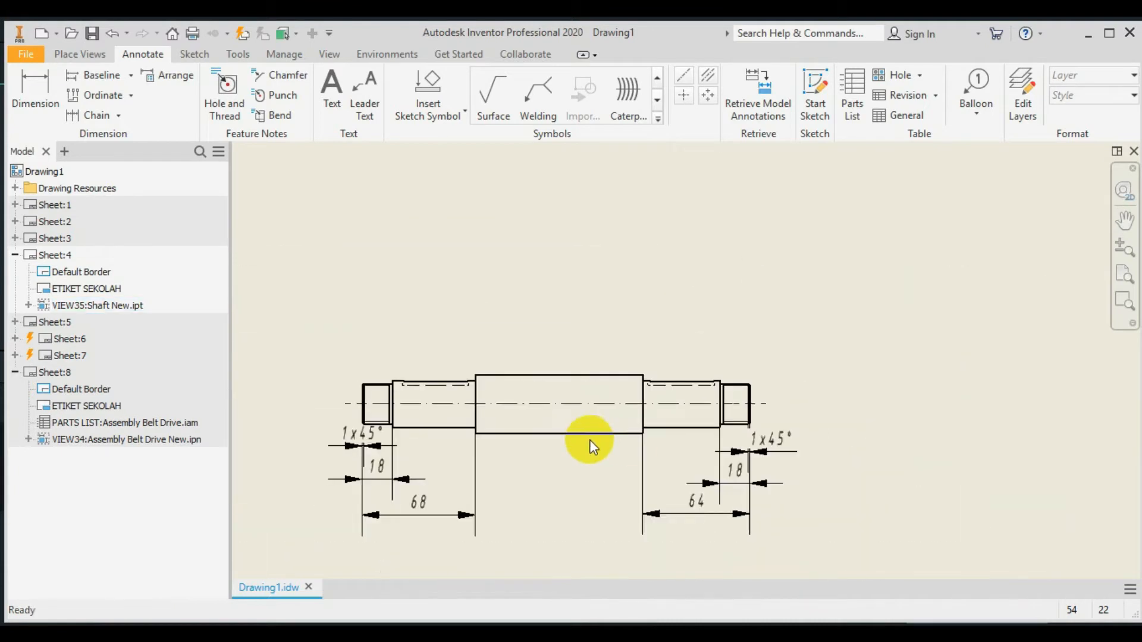
key("F2")
left_click_drag(604, 471, 739, 441)
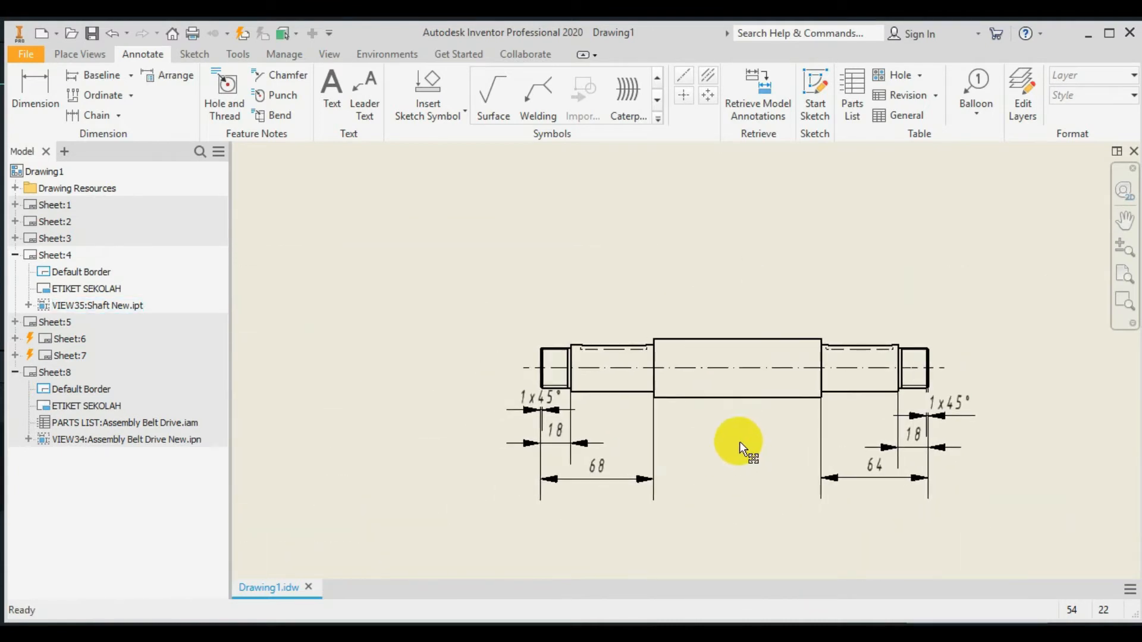
scroll(648, 430, "up", 2)
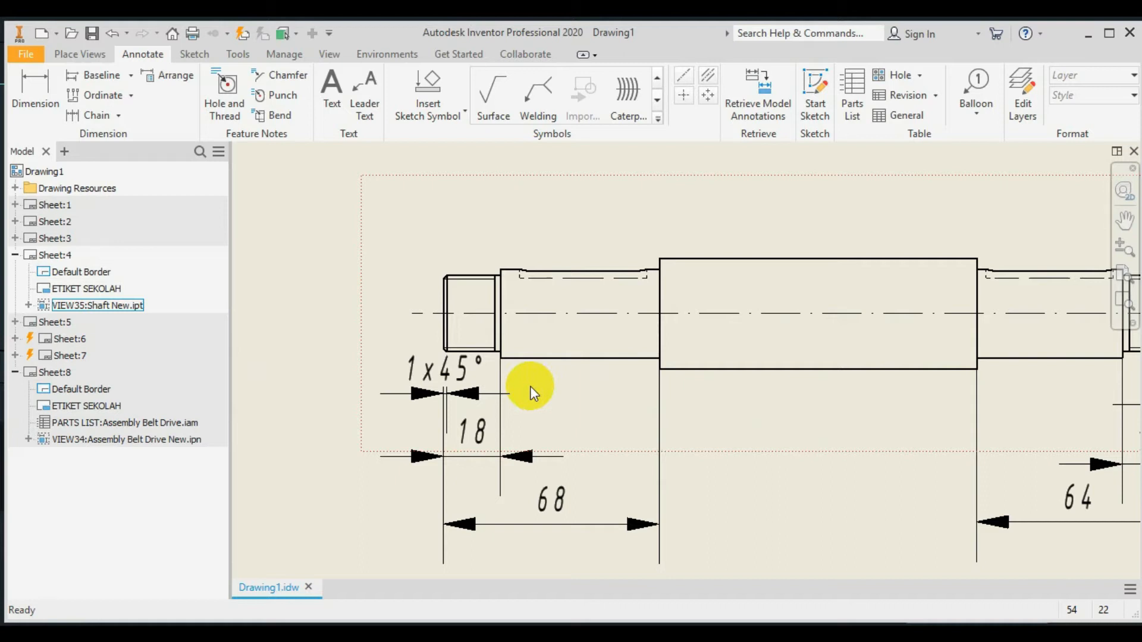
left_click_drag(446, 393, 408, 386)
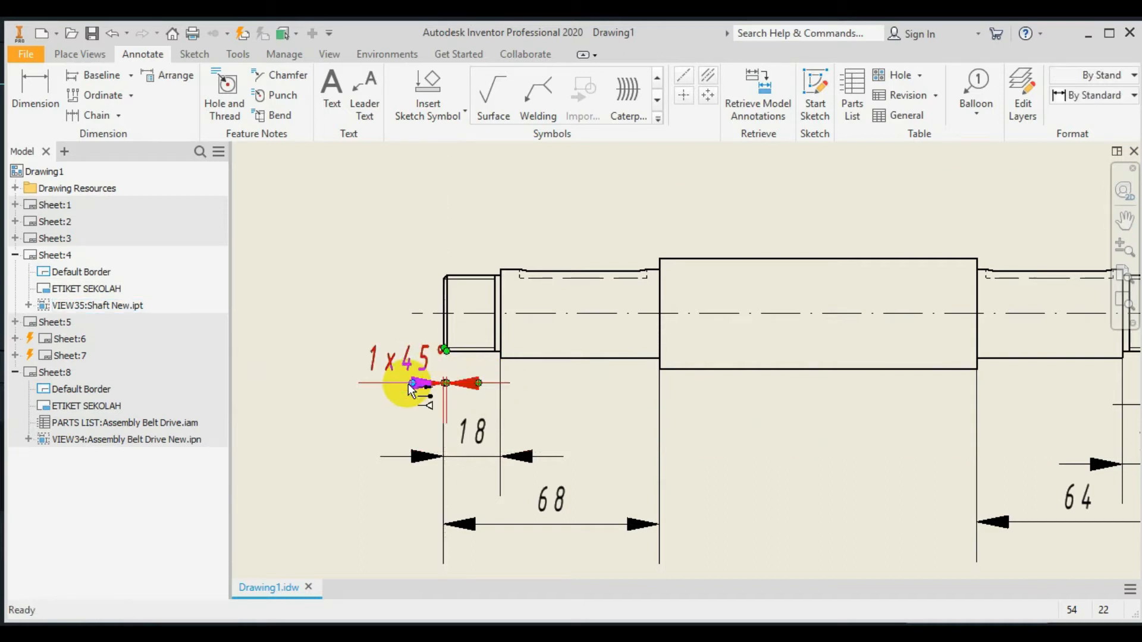
scroll(414, 386, "down", 2)
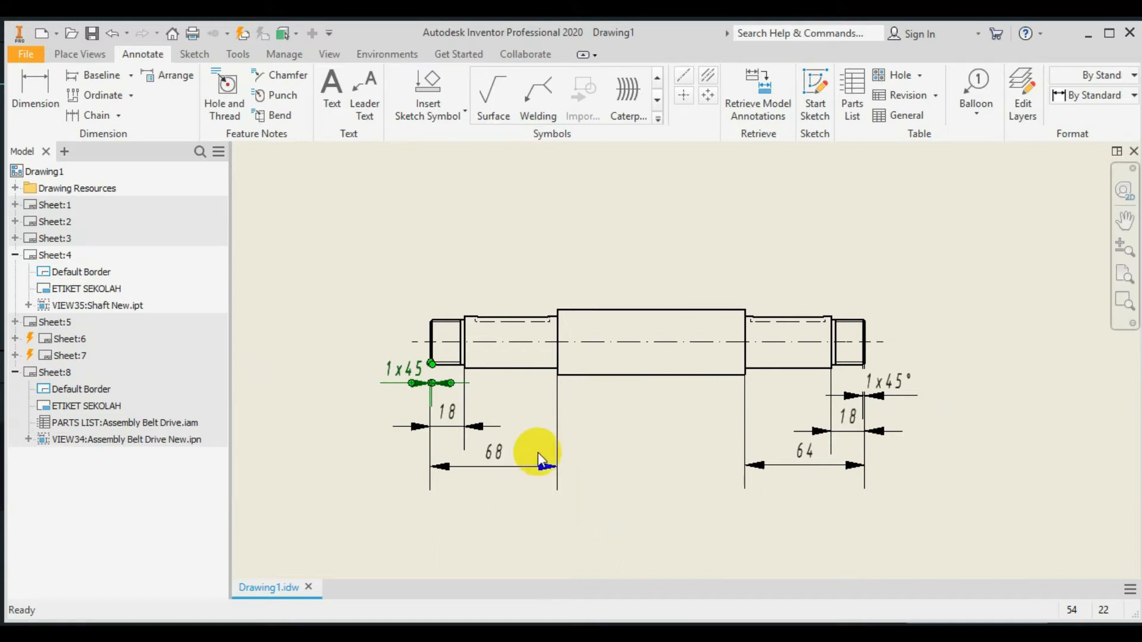
Dimension the shaft's overall length between its two end faces, centring it below all the other length dimensions
scroll(571, 440, "down", 2)
scroll(573, 444, "up", 3)
scroll(569, 440, "up", 2)
scroll(570, 440, "down", 2)
scroll(570, 440, "up", 2)
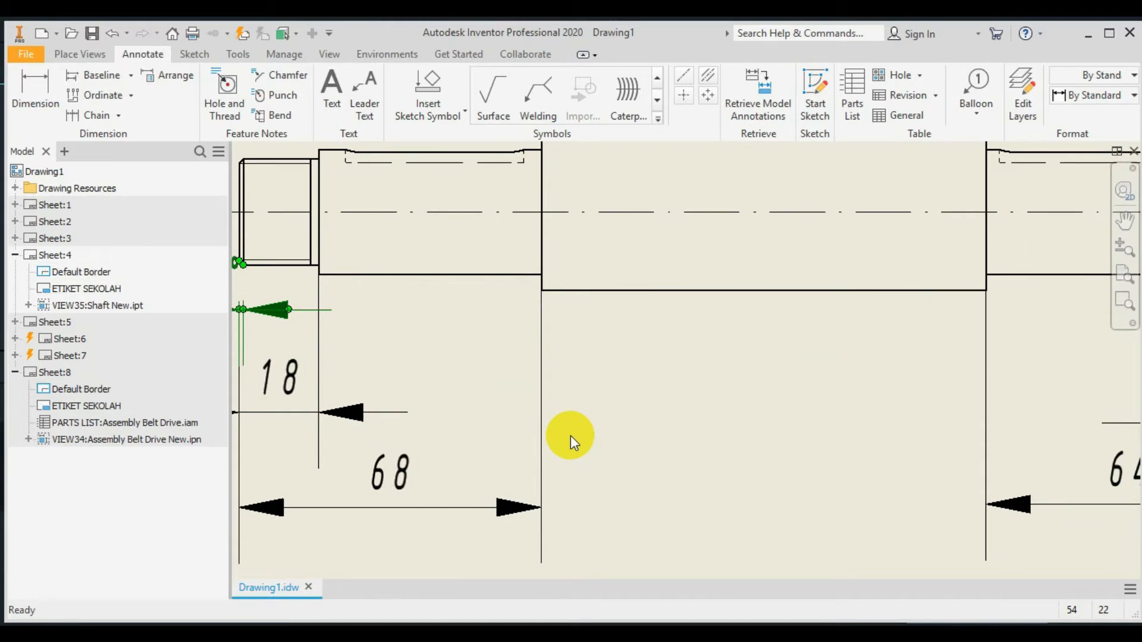
scroll(570, 435, "down", 3)
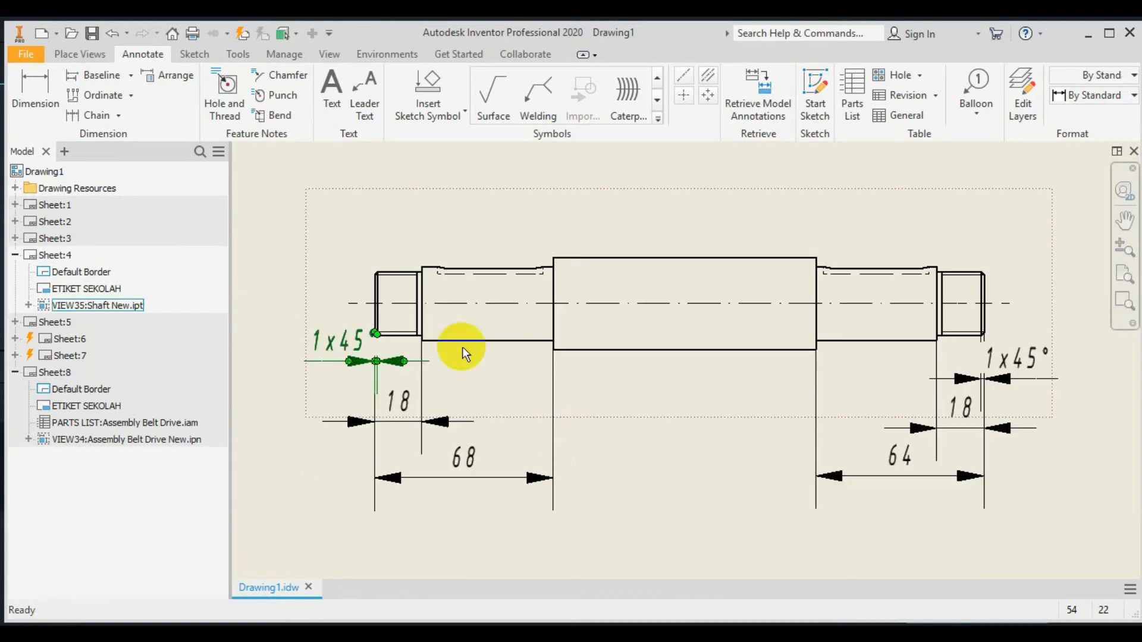
left_click(36, 80)
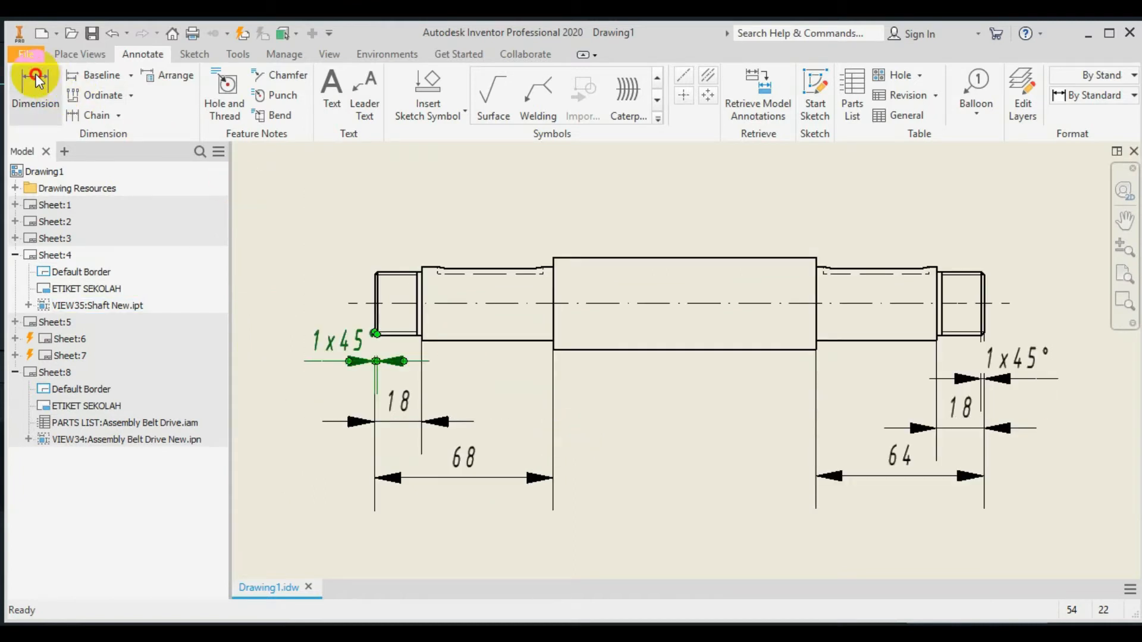
left_click(369, 315)
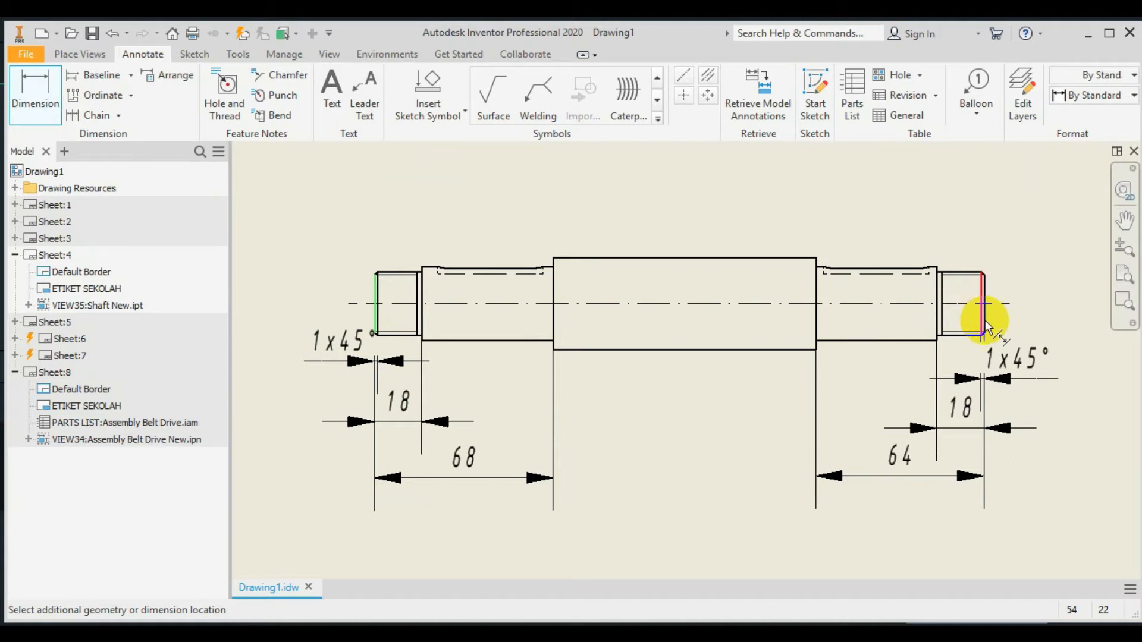
scroll(985, 320, "up", 3)
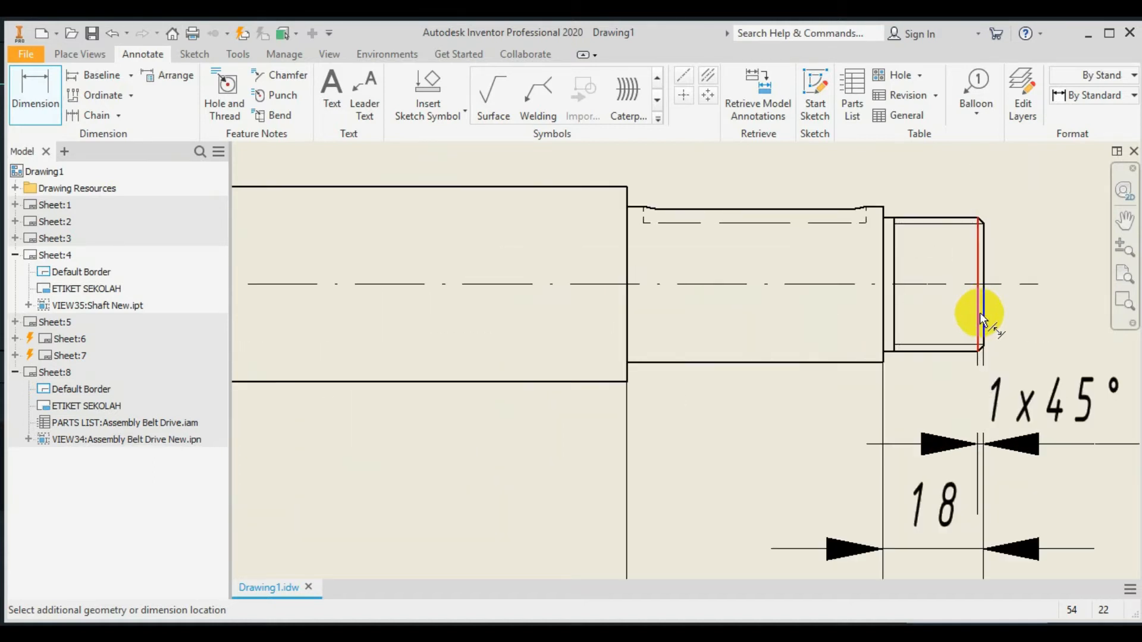
left_click(983, 316)
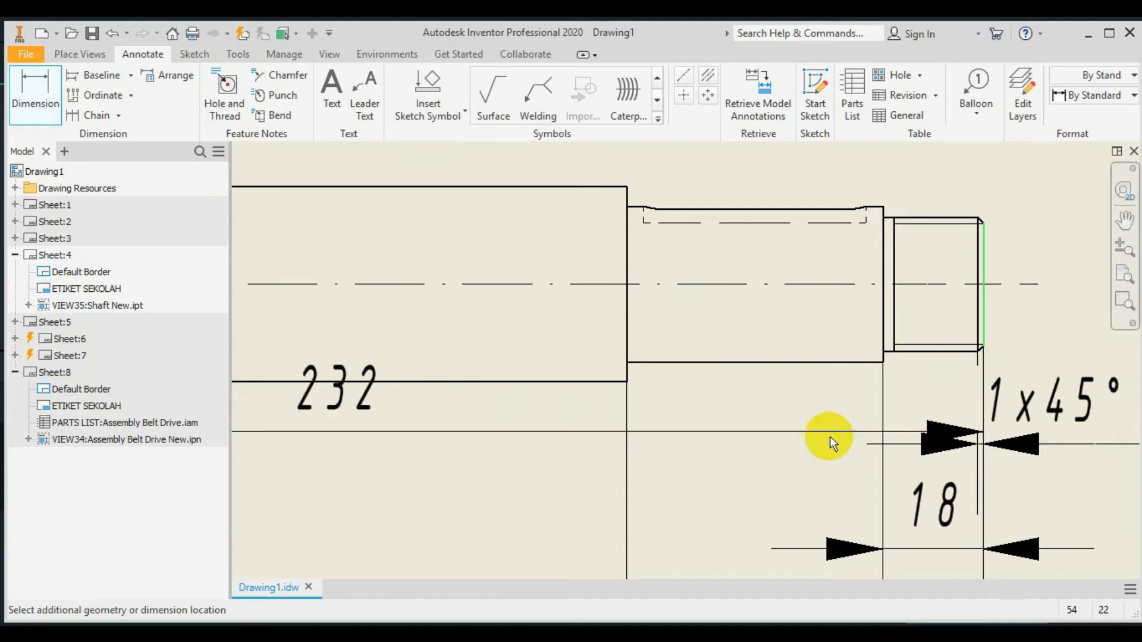
scroll(644, 466, "down", 5)
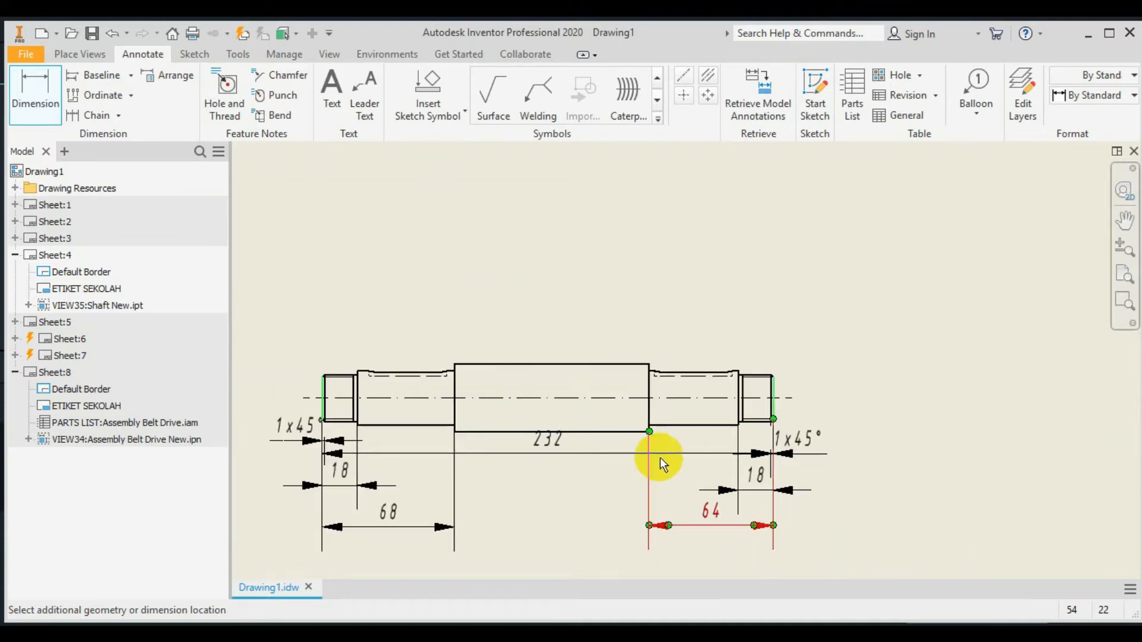
middle_click_drag(547, 537, 605, 334)
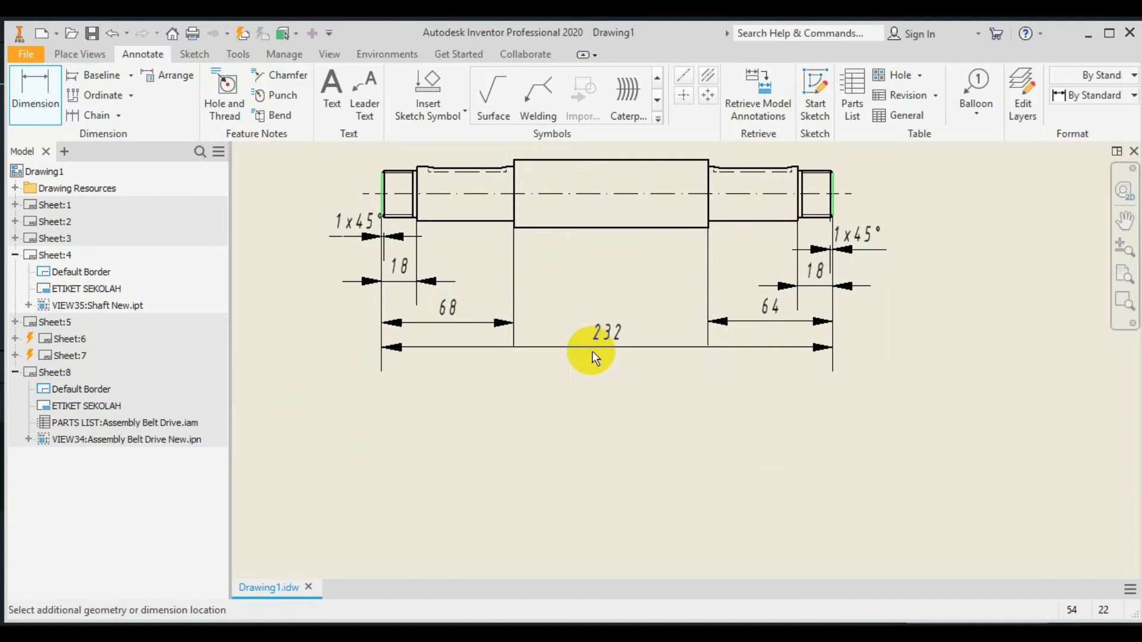
left_click(599, 359)
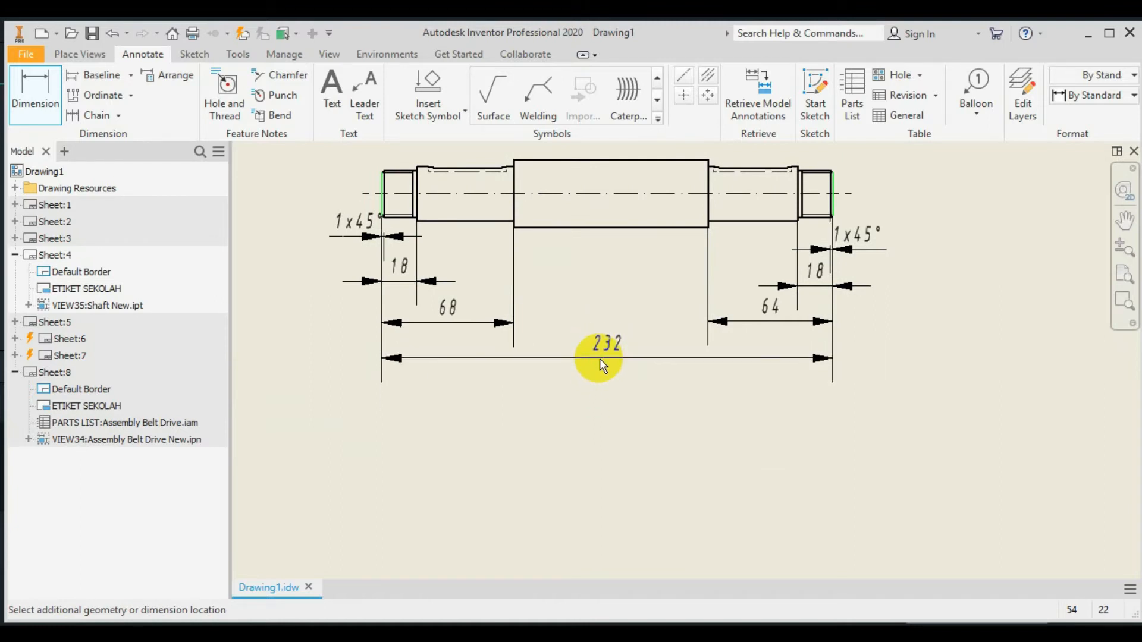
left_click(381, 467)
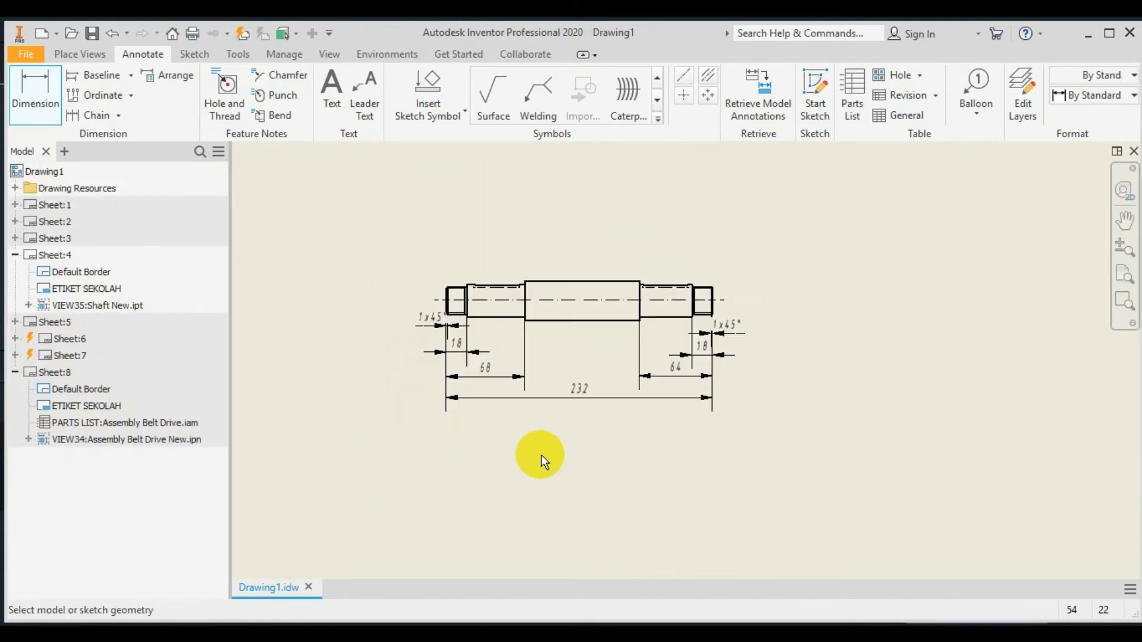
scroll(541, 455, "up", 1)
middle_click_drag(584, 425, 626, 576)
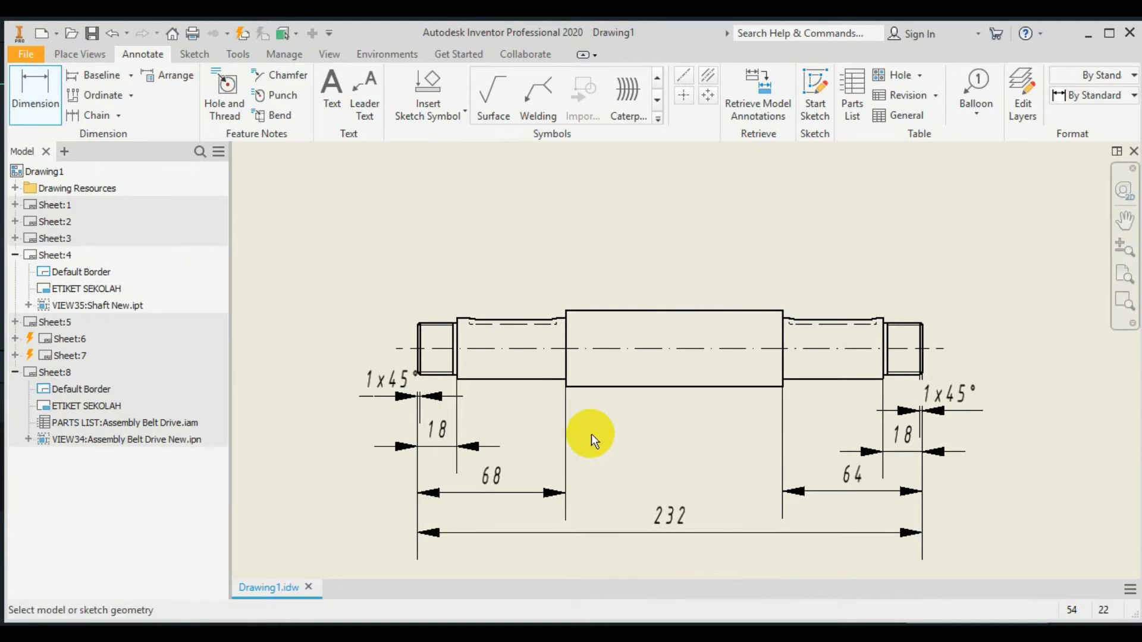
key("Escape")
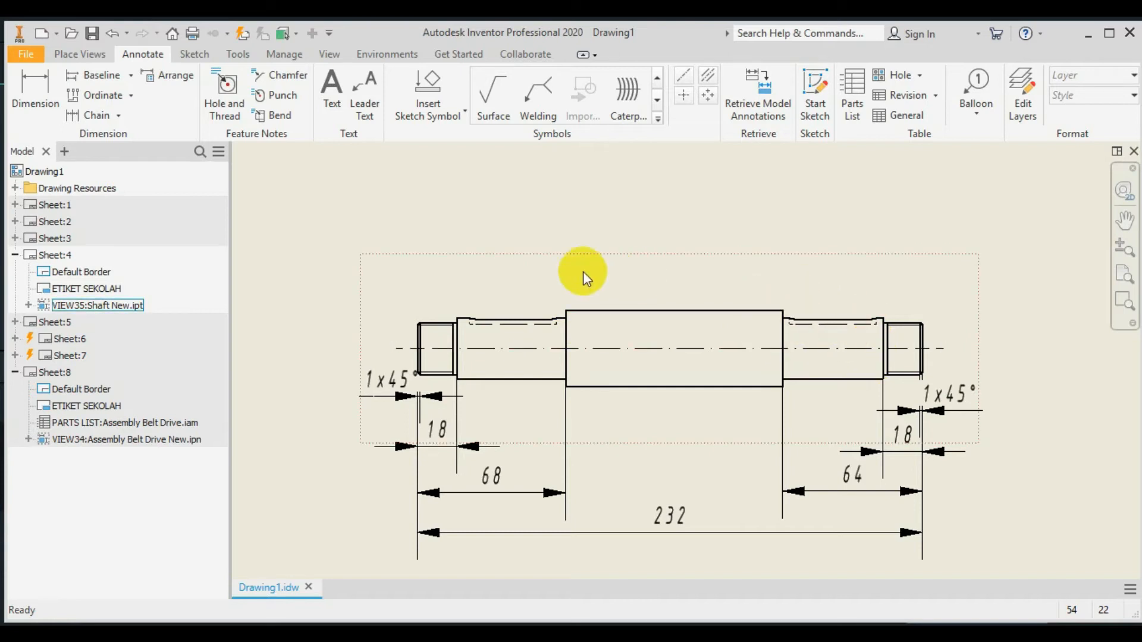
Start a new sketch attached to the Shaft New view on Sheet:4
scroll(540, 275, "up", 3)
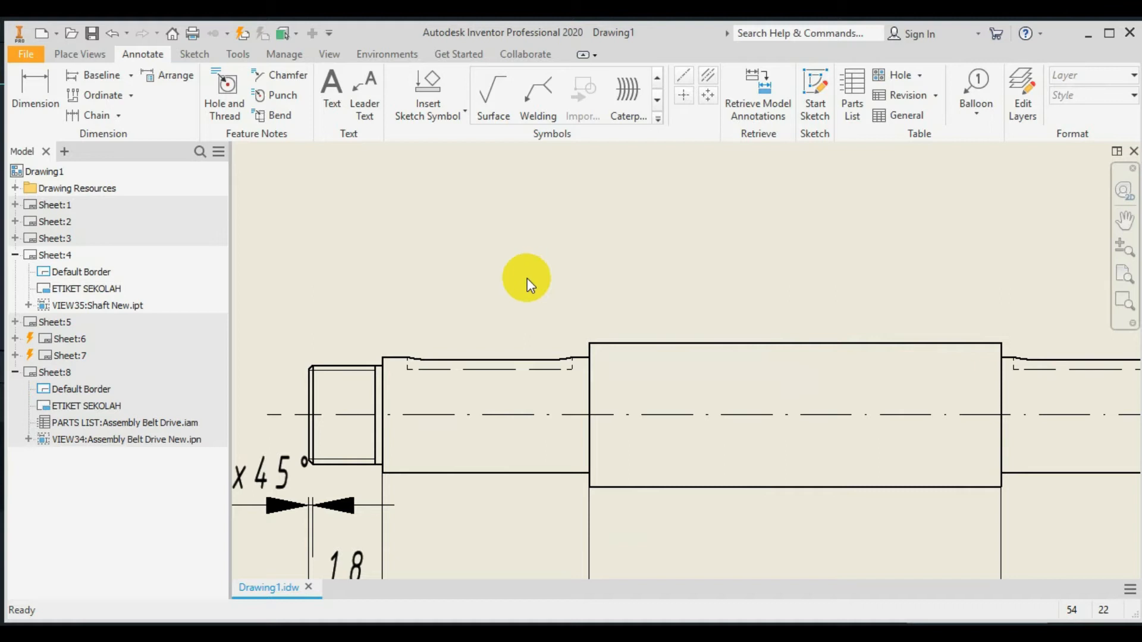
scroll(518, 289, "down", 2)
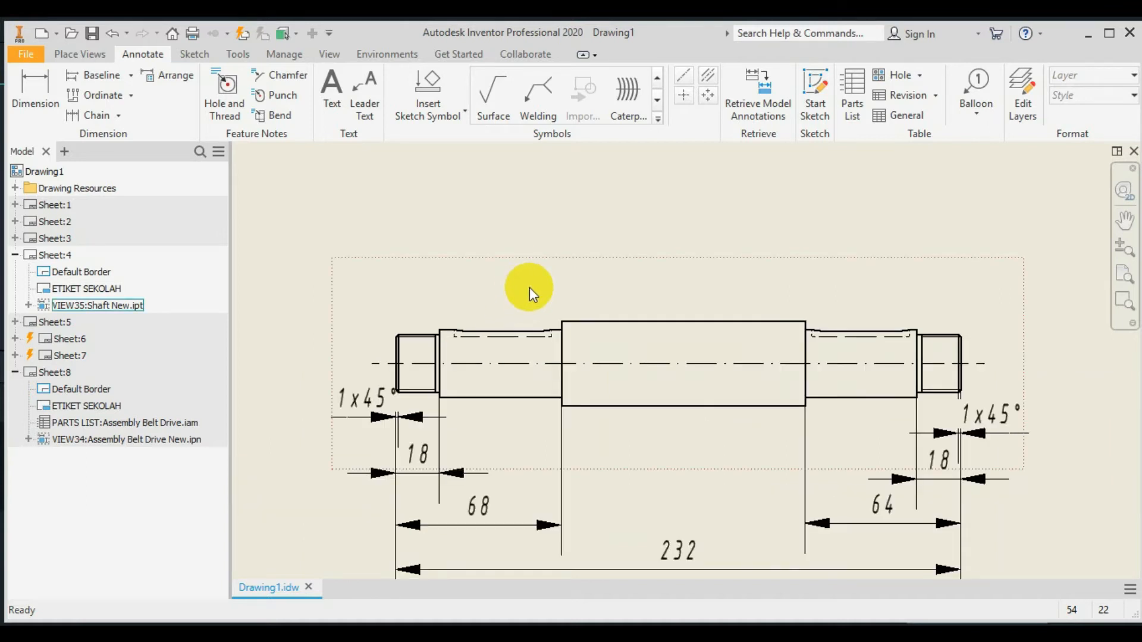
left_click(522, 268)
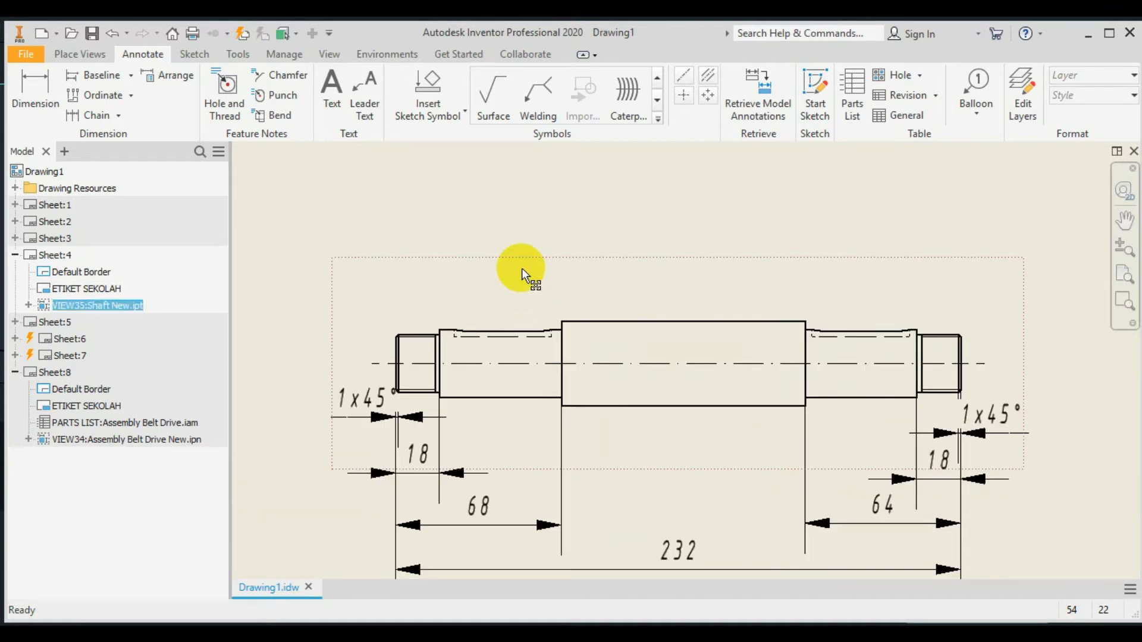
left_click(811, 93)
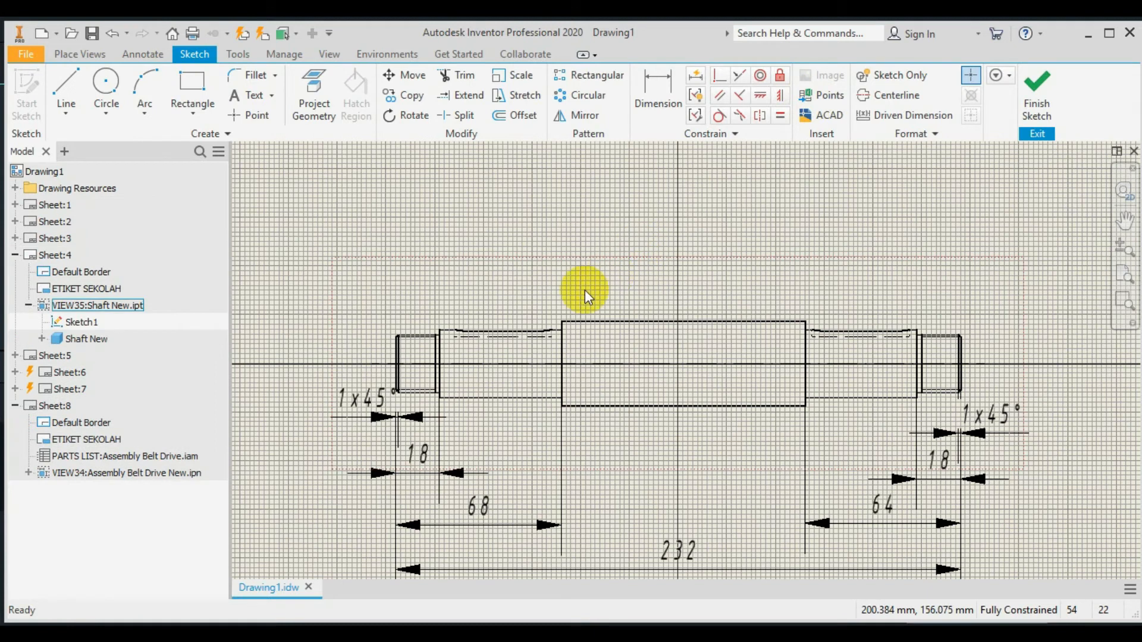
Sketch a circle about 45 mm in diameter, centred on the left keyway's upper edge, and finish the sketch
scroll(580, 284, "up", 1)
scroll(581, 284, "up", 2)
middle_click_drag(509, 324, 596, 262)
left_click(106, 86)
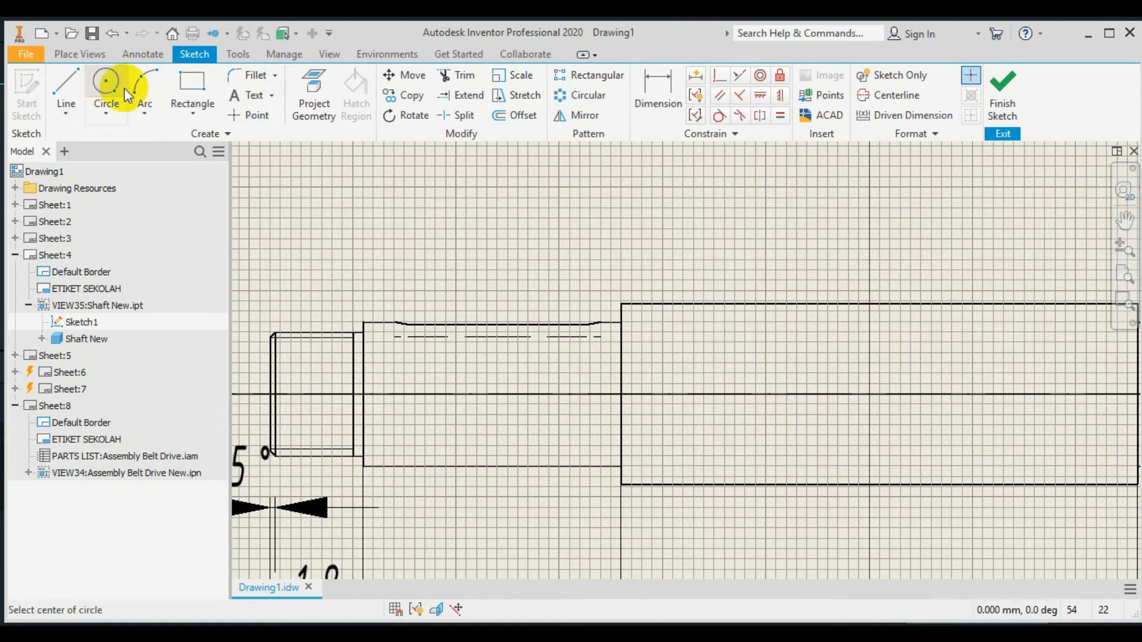
left_click(496, 324)
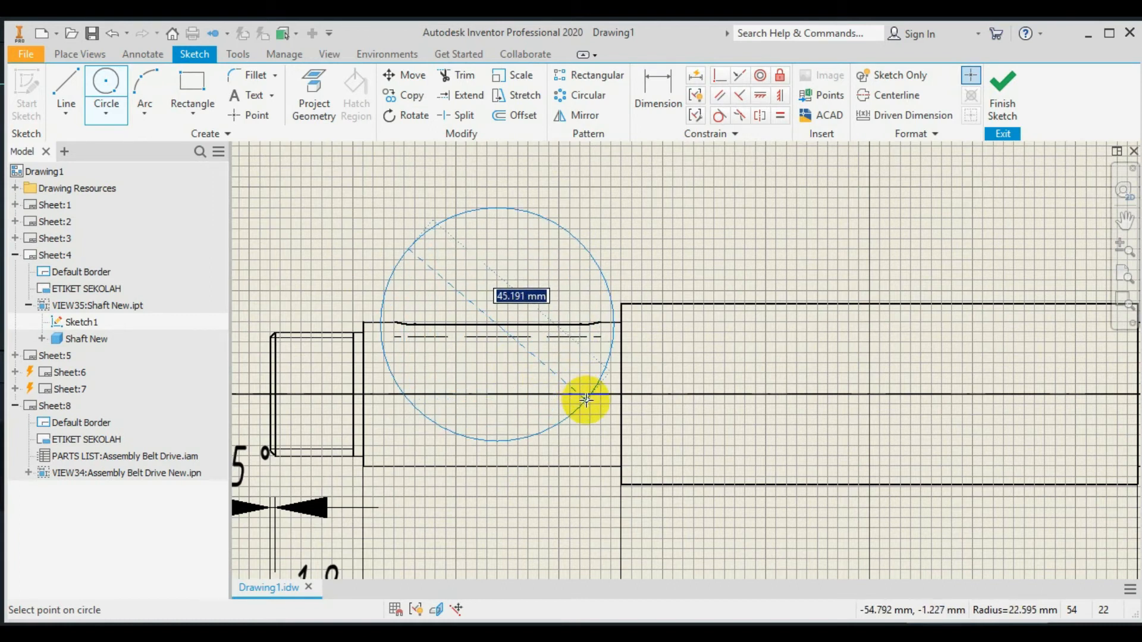
left_click(586, 400)
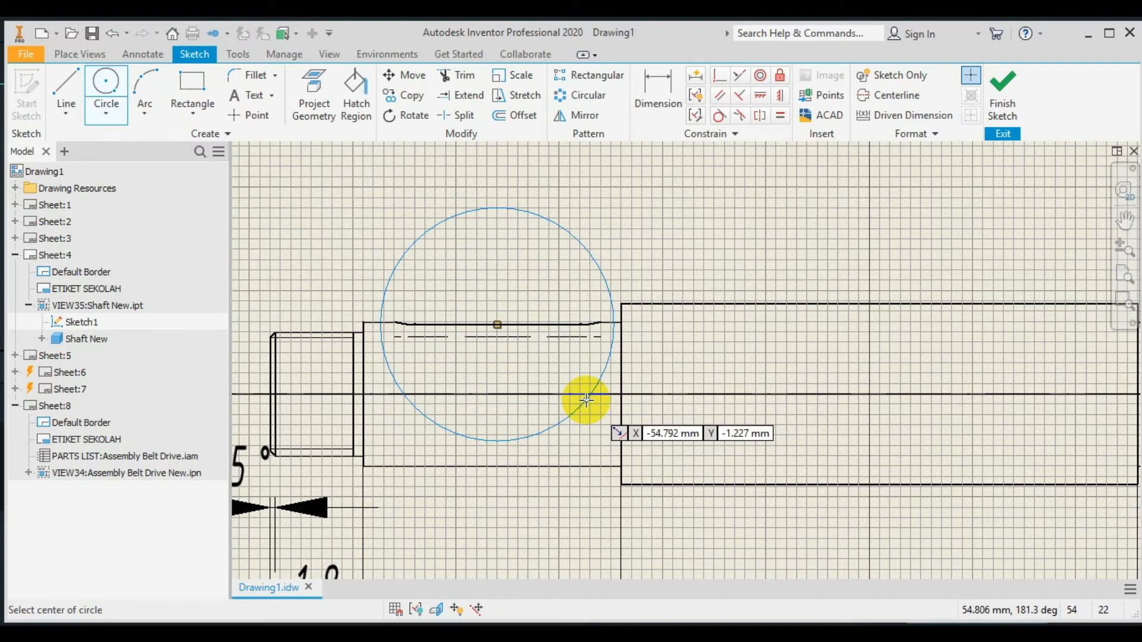
left_click(1005, 87)
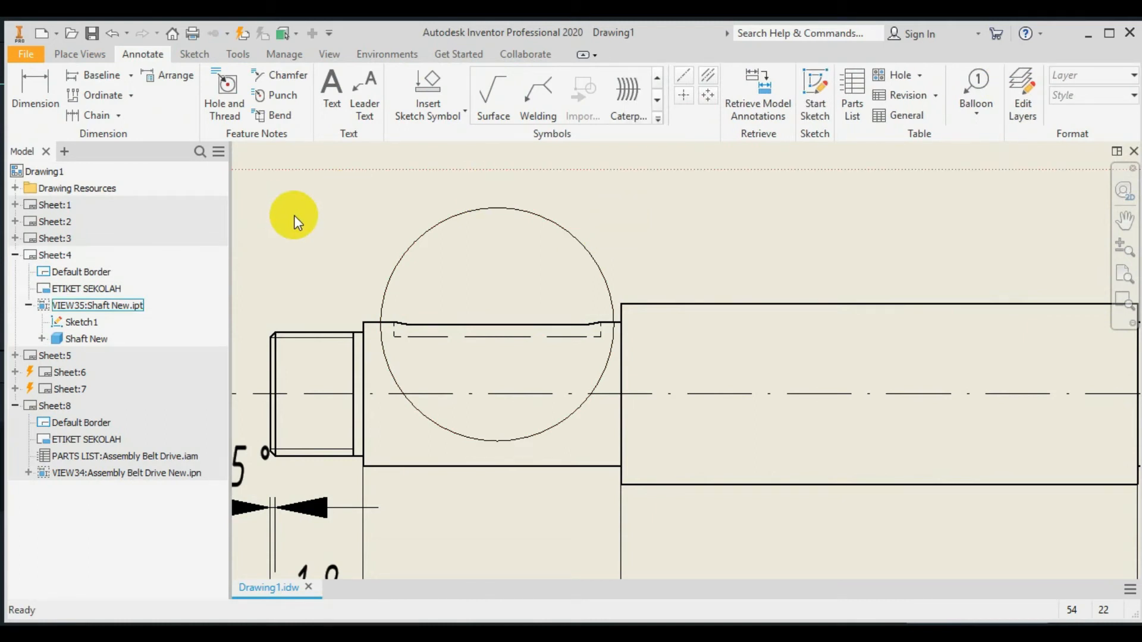
Create a Break Out in the shaft view from the left circle, with From Point depth 0 taken at the left keyway's hidden bottom line
left_click(80, 55)
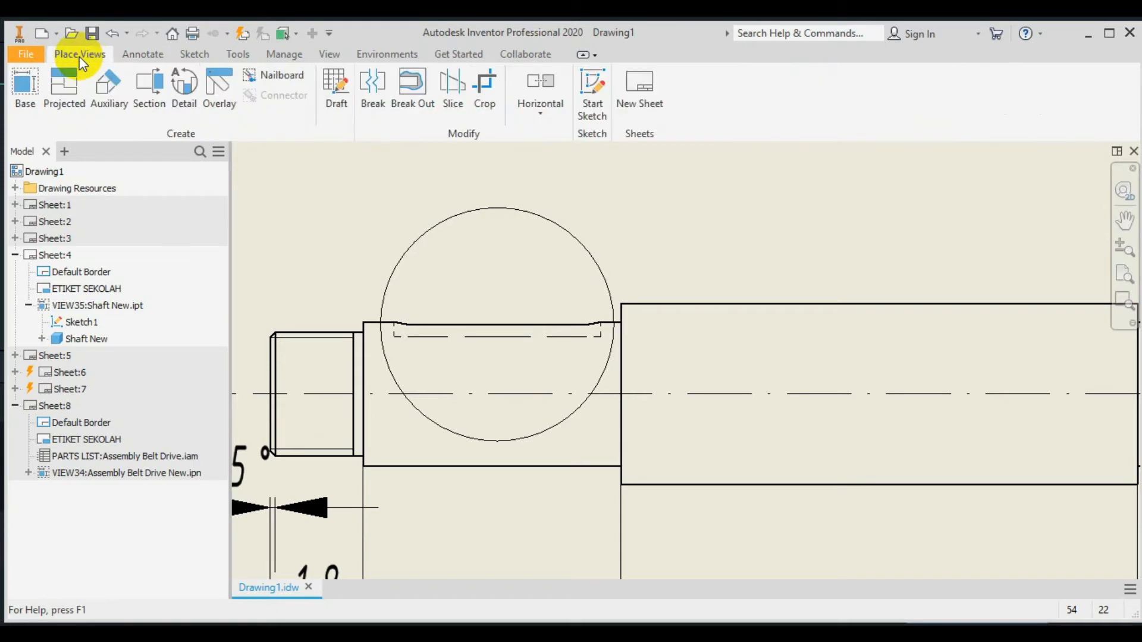
left_click(412, 87)
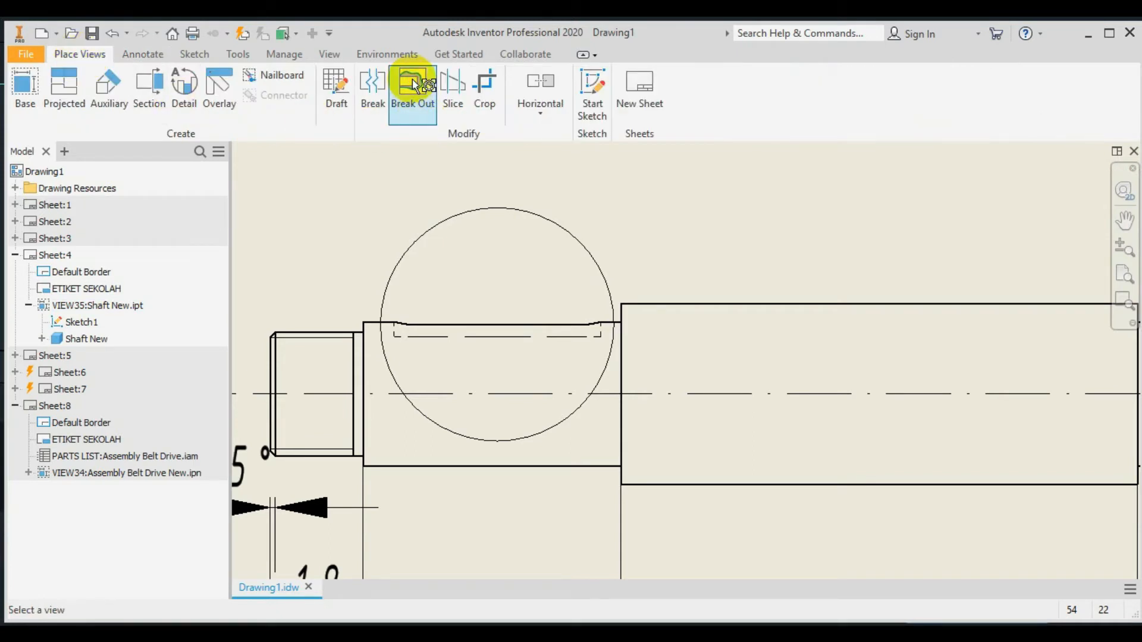
left_click(414, 343)
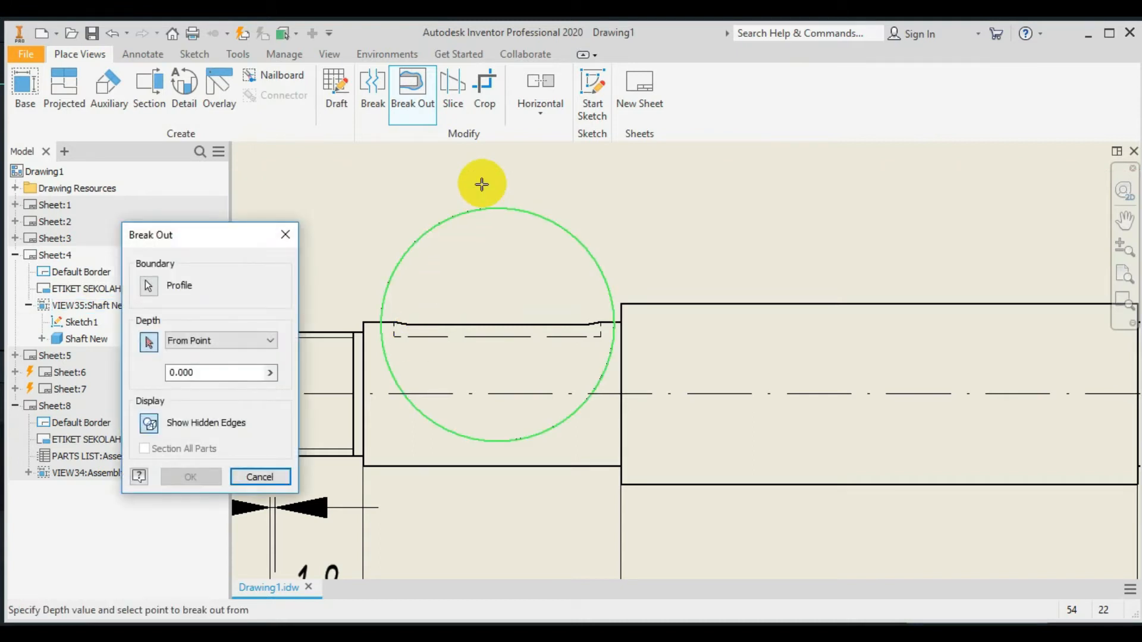
left_click(395, 328)
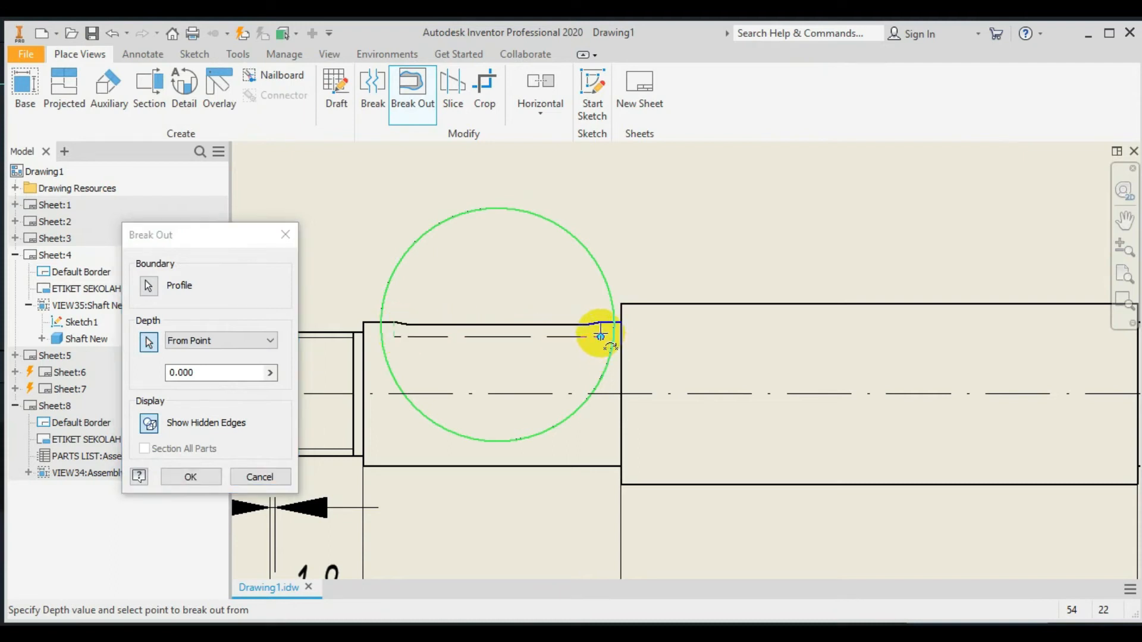
left_click(511, 337)
left_click(191, 477)
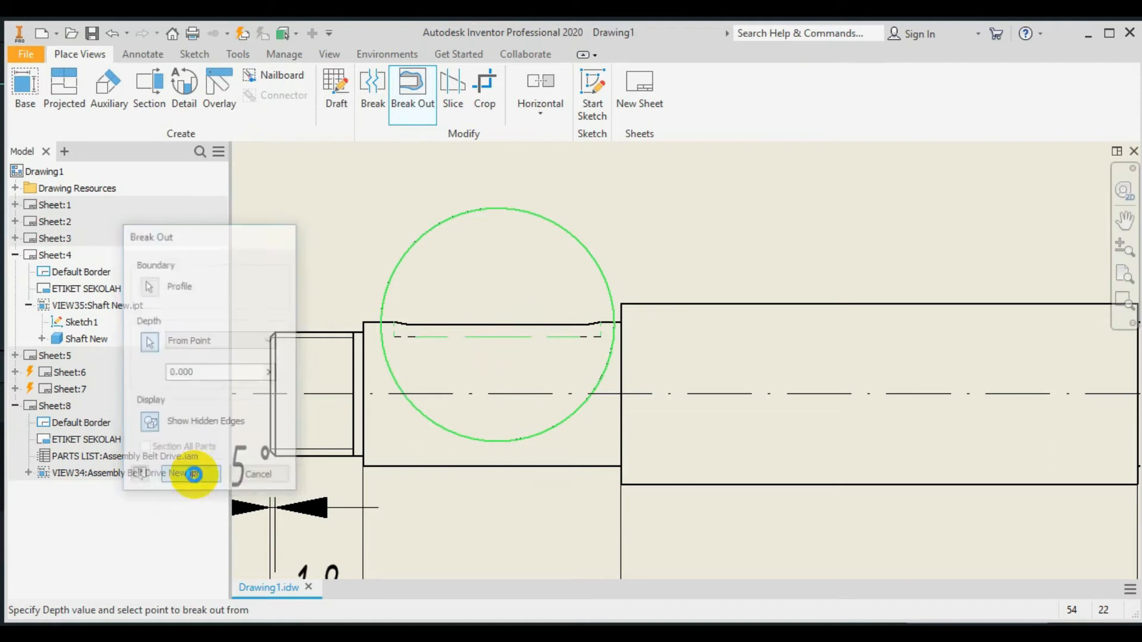
left_click(536, 308)
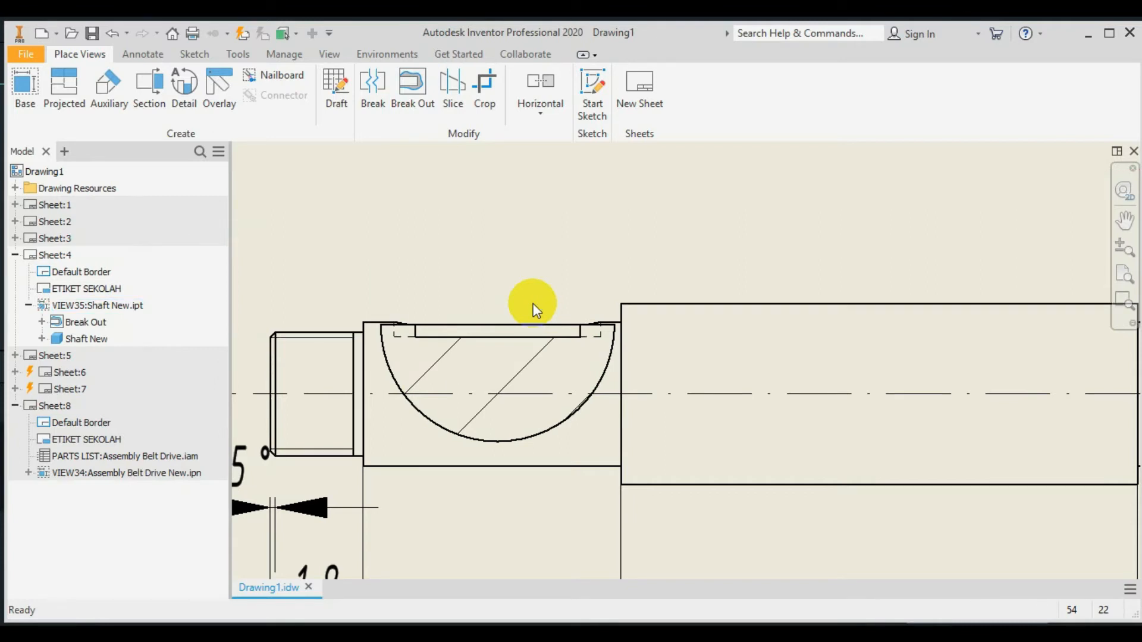
Set the hatch pattern scale of the left keyway's broken-out section to 0.5
double_click(484, 370)
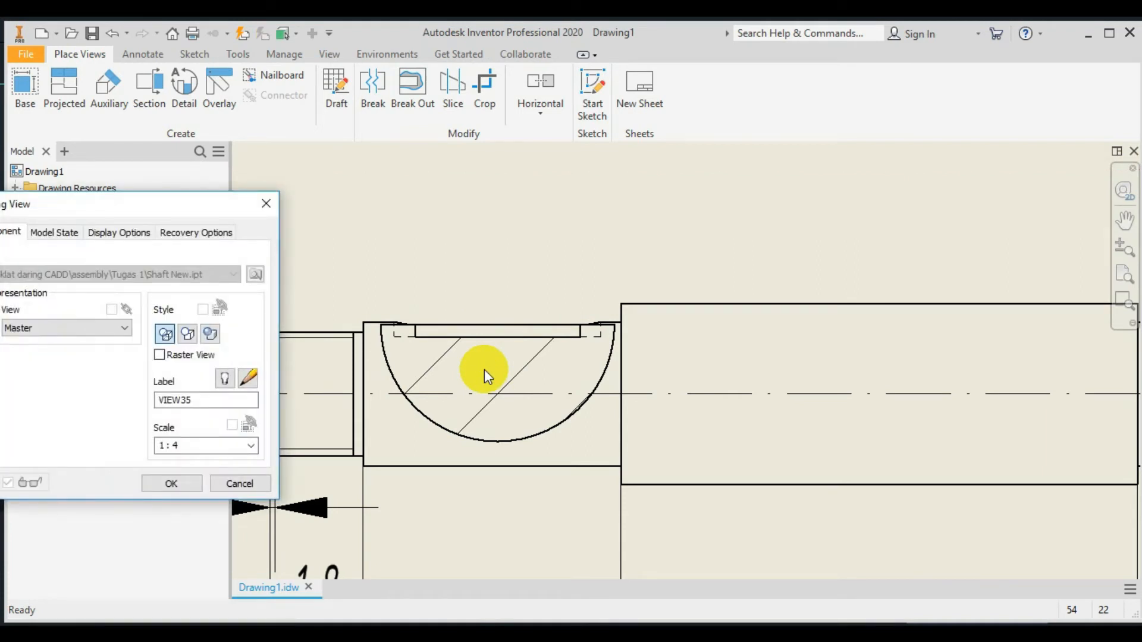
left_click(269, 203)
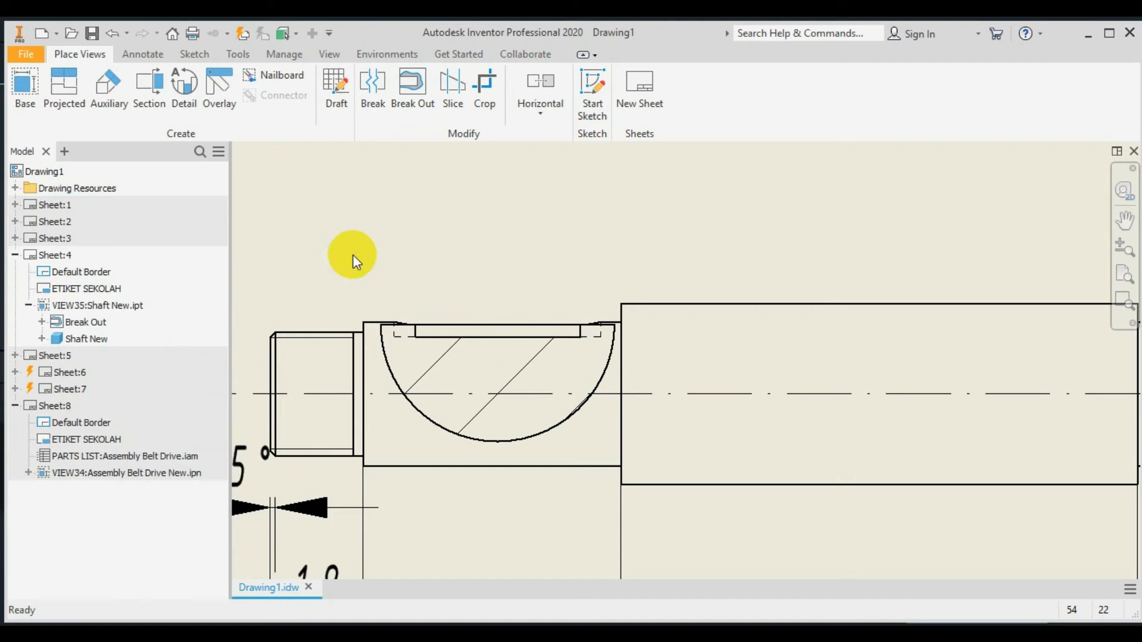
double_click(437, 358)
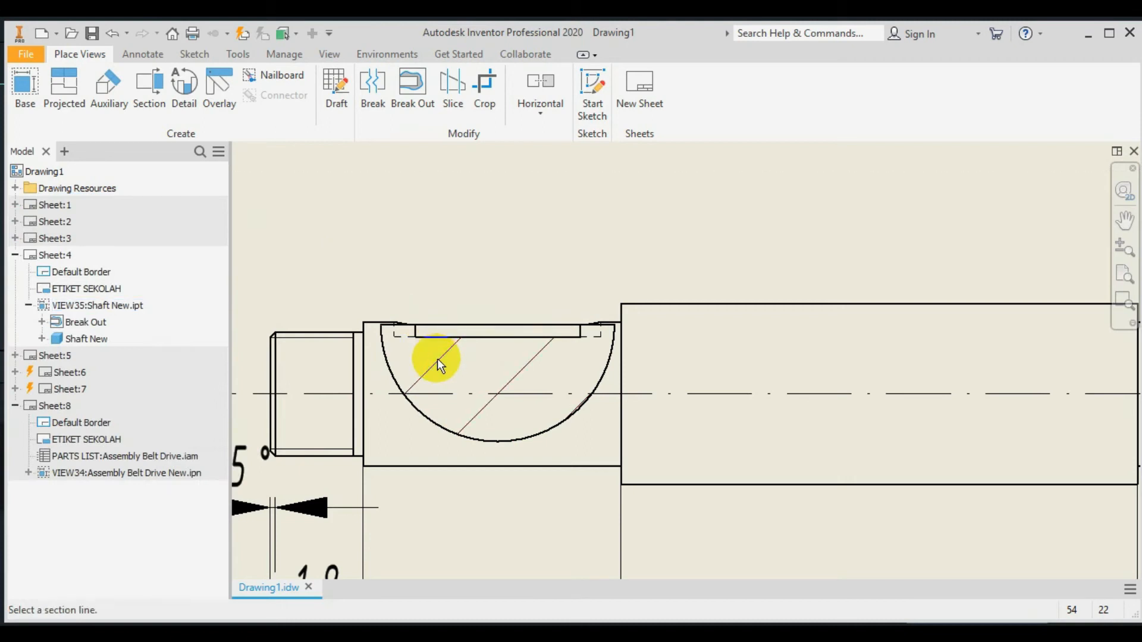
left_click(282, 328)
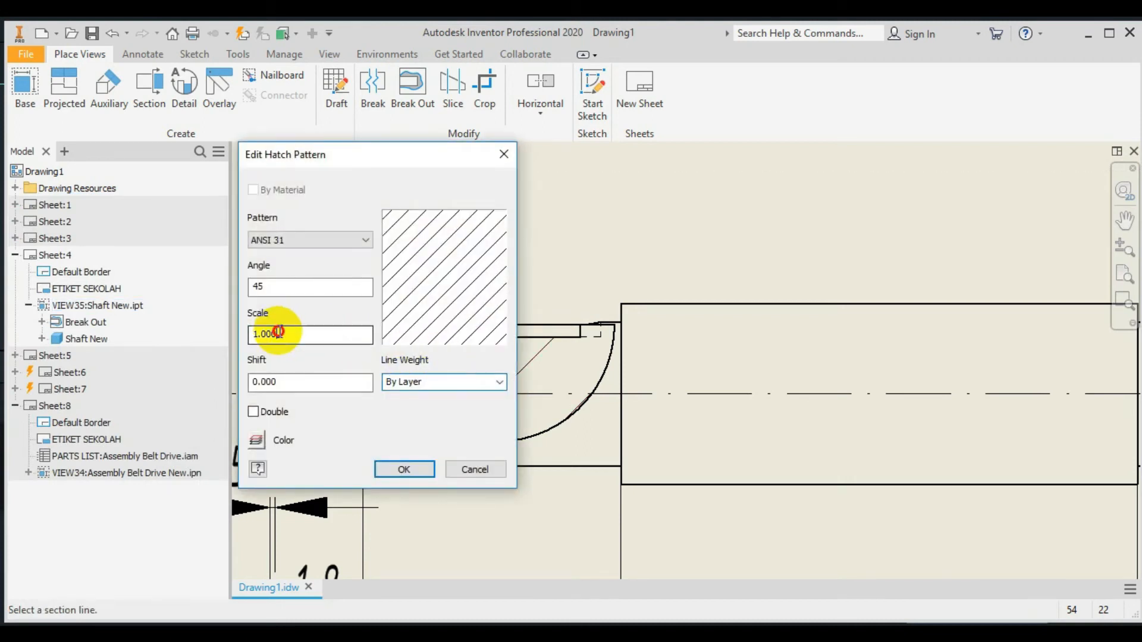
key("BackSpace")
key("BackSpace")
key("BackSpace")
key("BackSpace")
key("BackSpace")
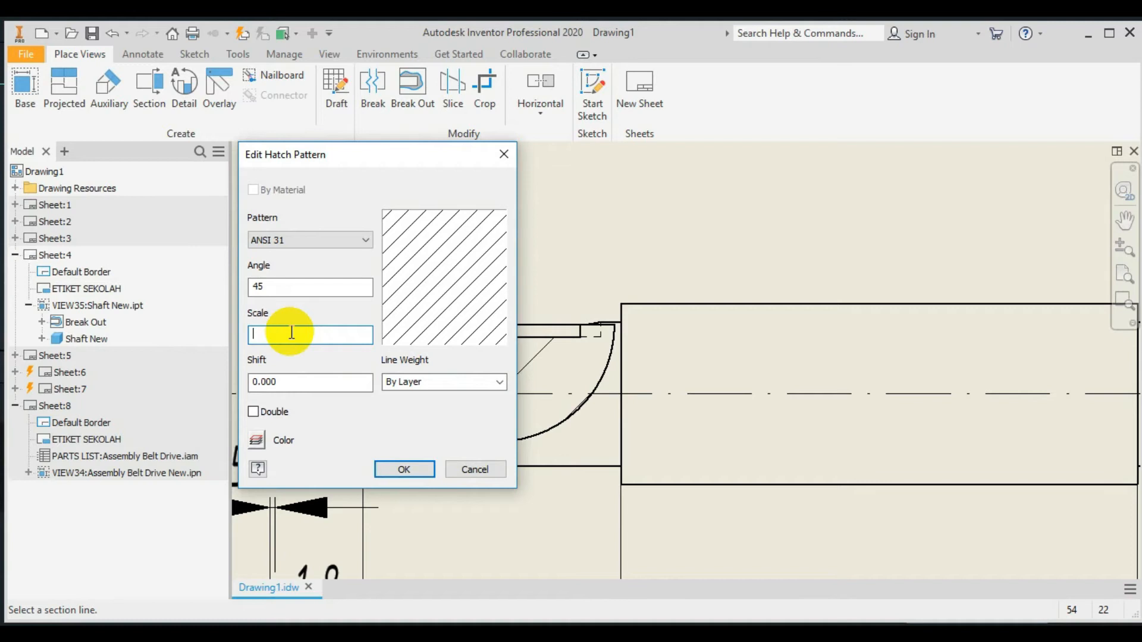
type("0,5")
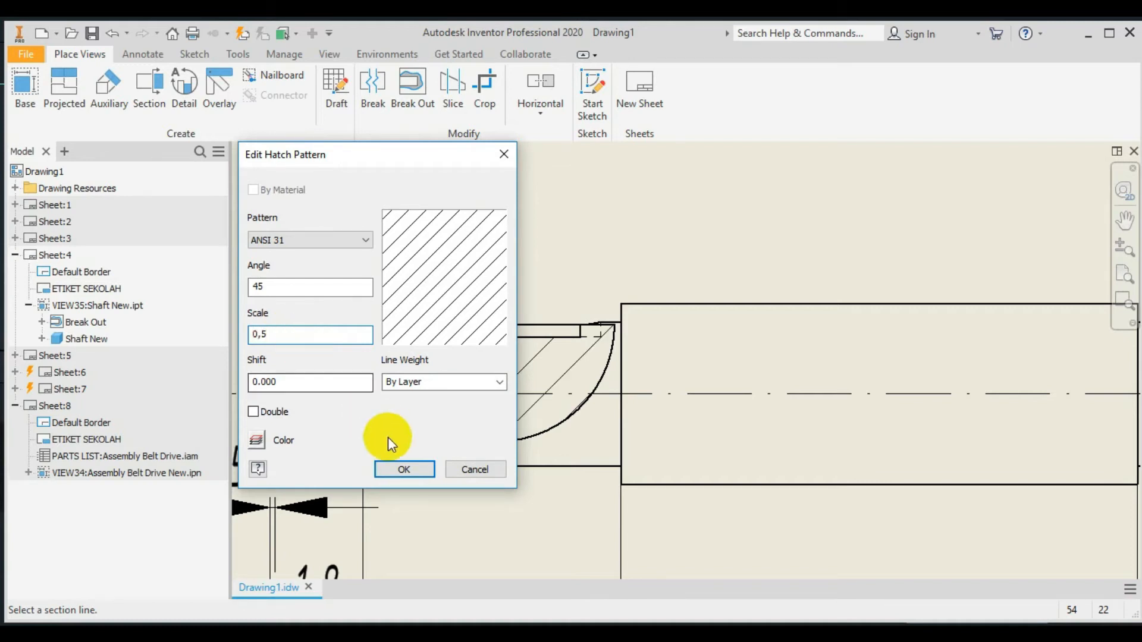
left_click(402, 469)
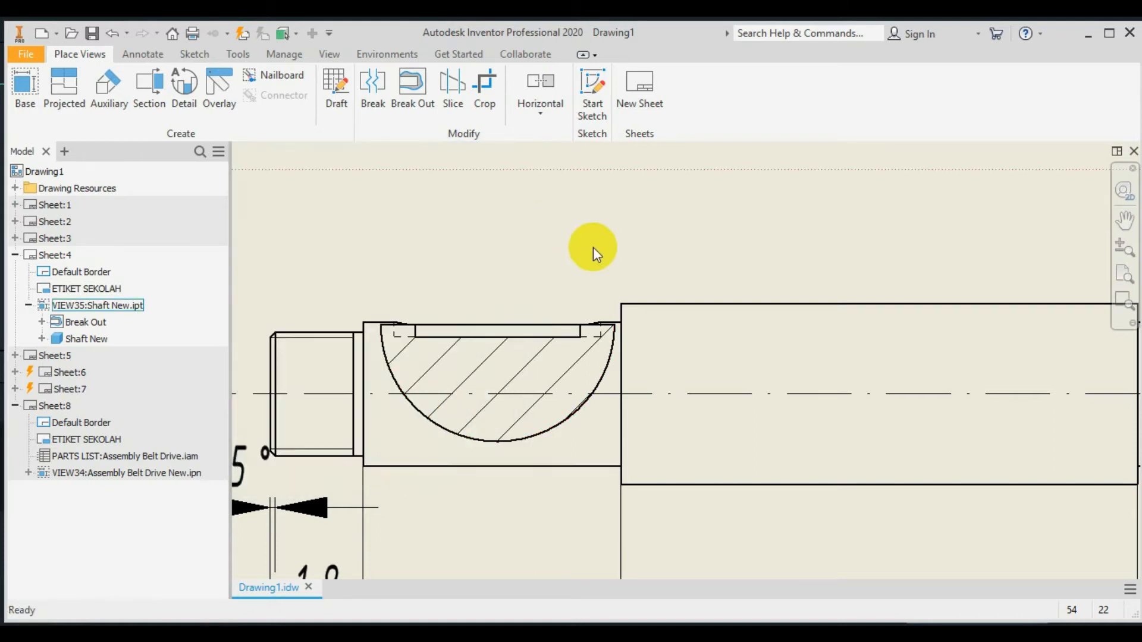
In a new sketch attached to the shaft view, draw a circle about 42 mm in diameter centred on the right keyway's upper edge
scroll(597, 248, "up", 2)
middle_click_drag(951, 242, 721, 265)
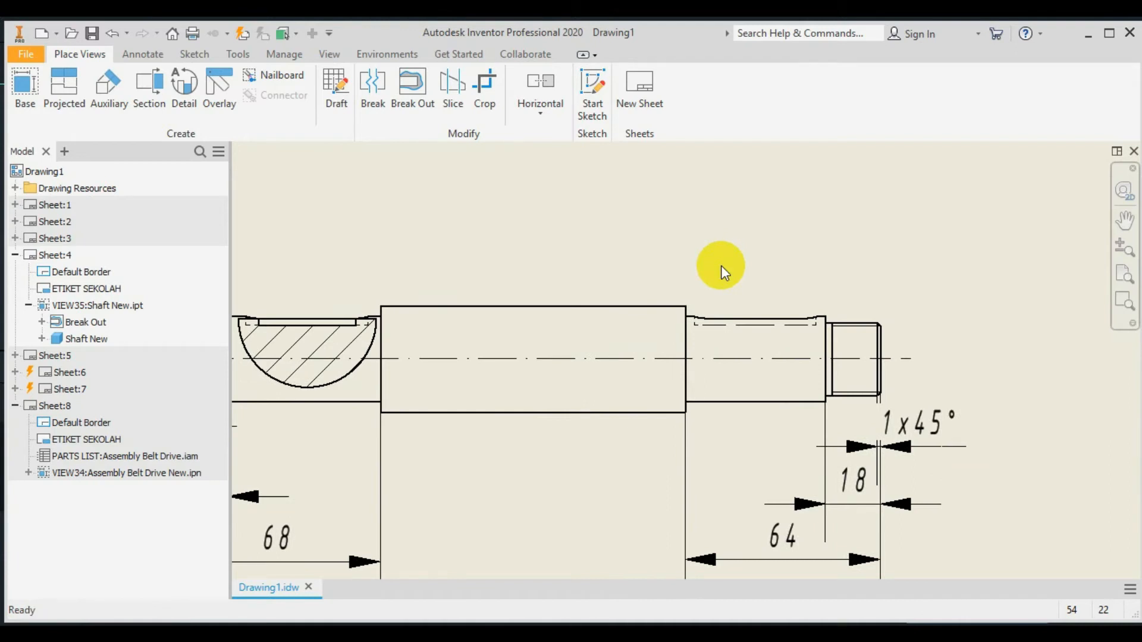
middle_click_drag(826, 262, 788, 274)
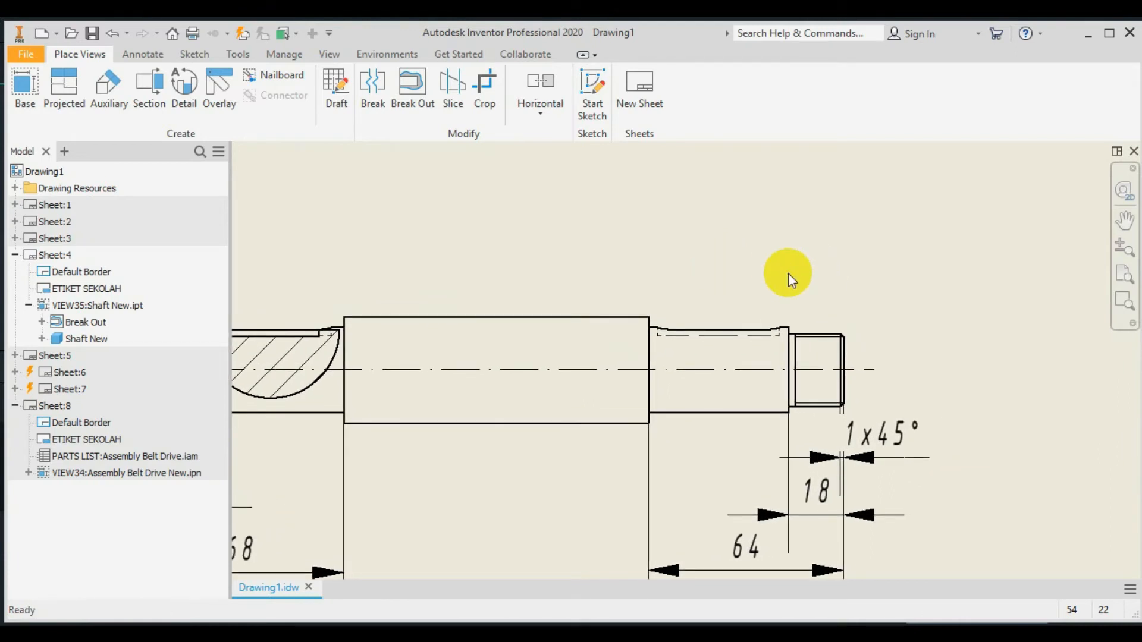
left_click(692, 248)
left_click(594, 88)
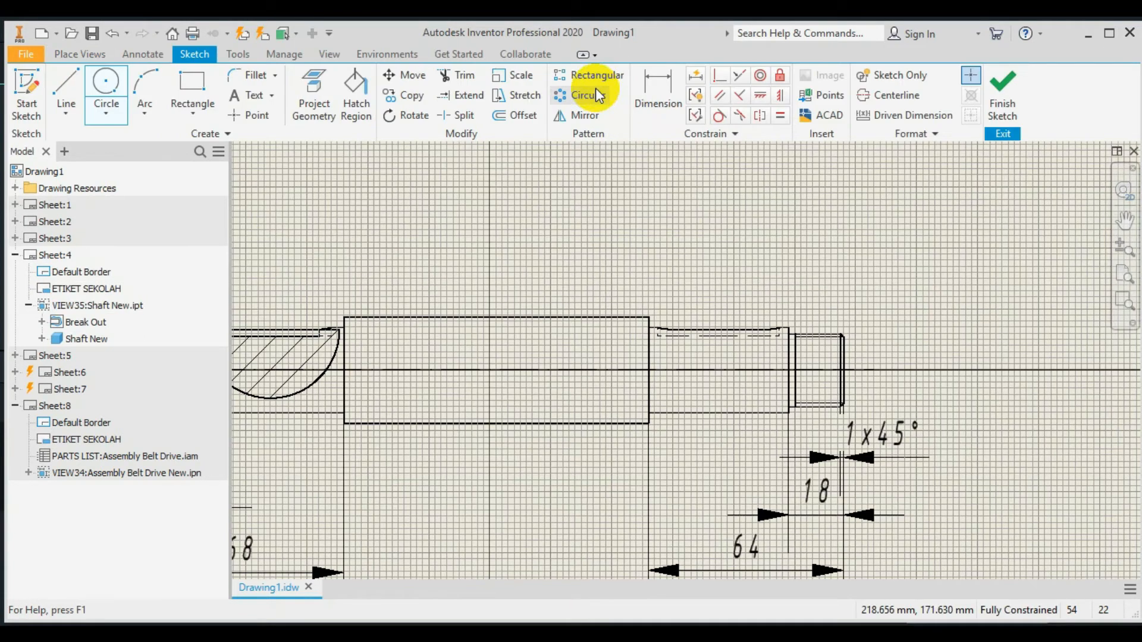
scroll(797, 252, "down", 3)
middle_click_drag(728, 324, 772, 262)
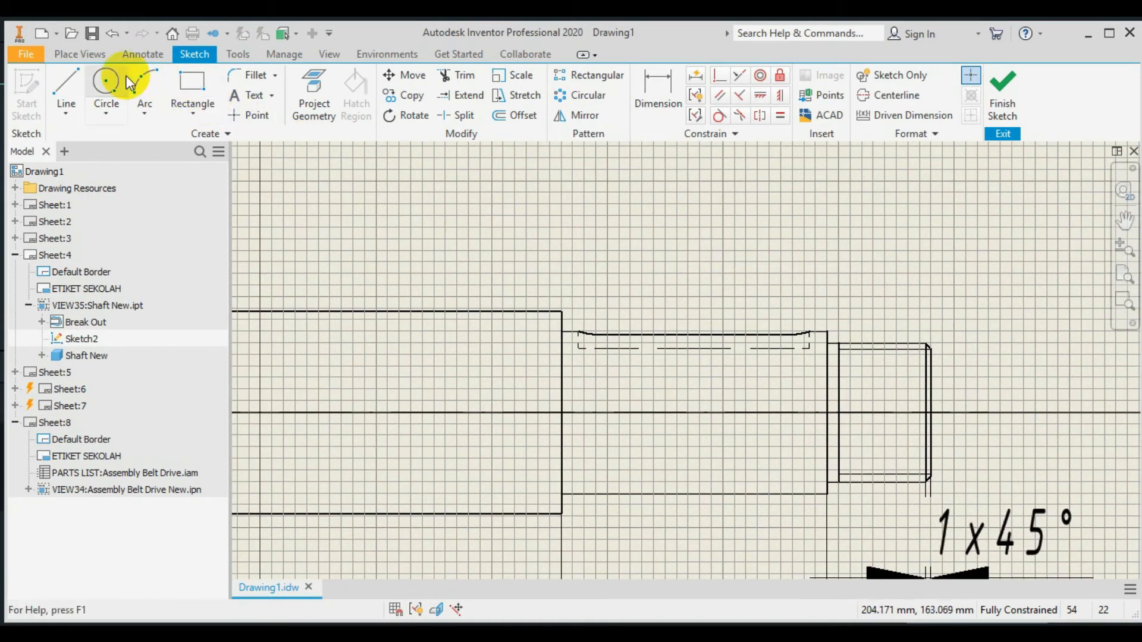
left_click(110, 83)
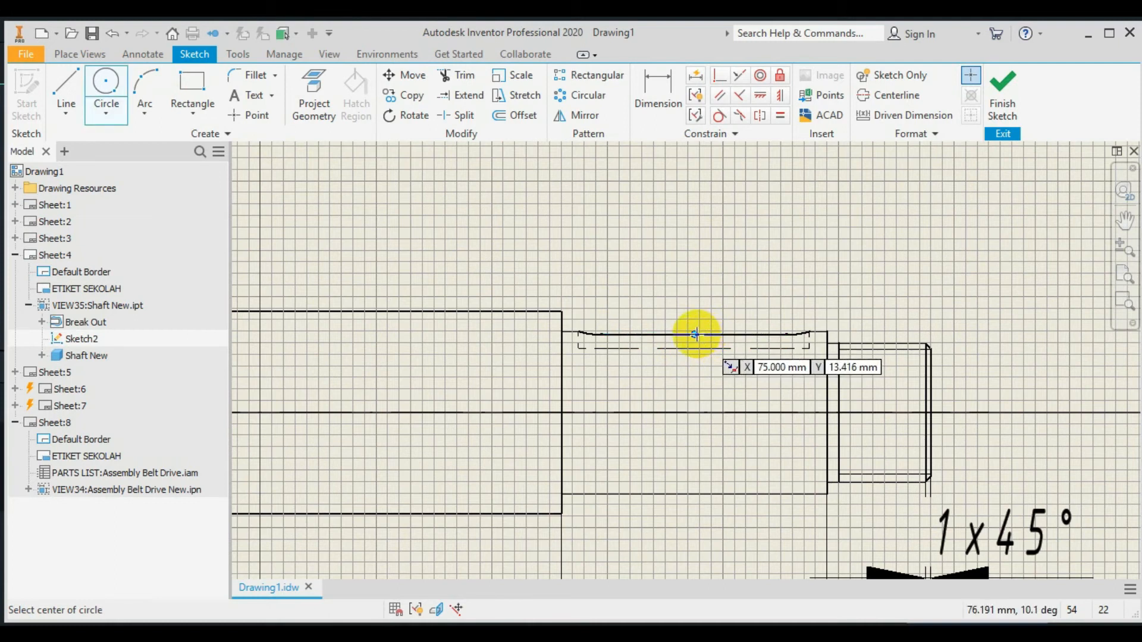
left_click(699, 334)
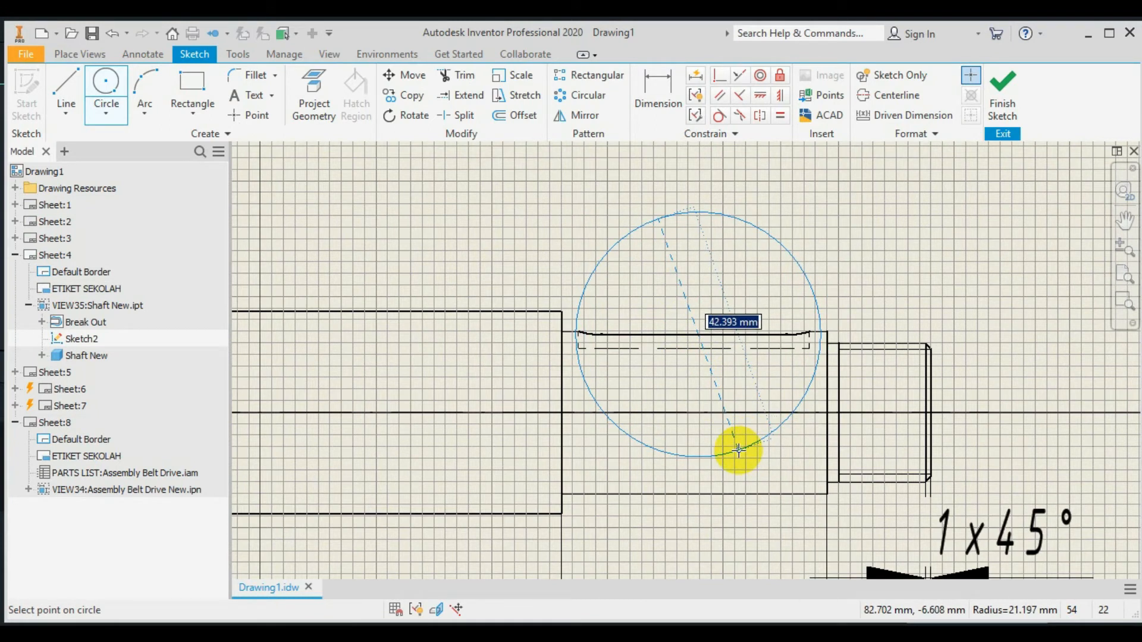
left_click(738, 450)
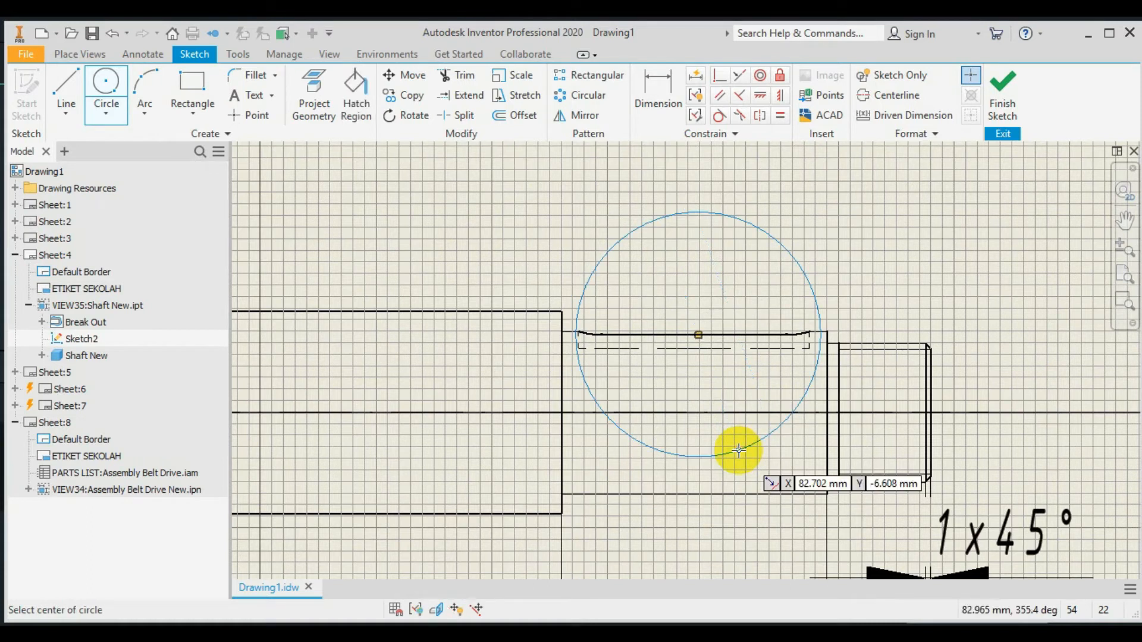
left_click(1002, 83)
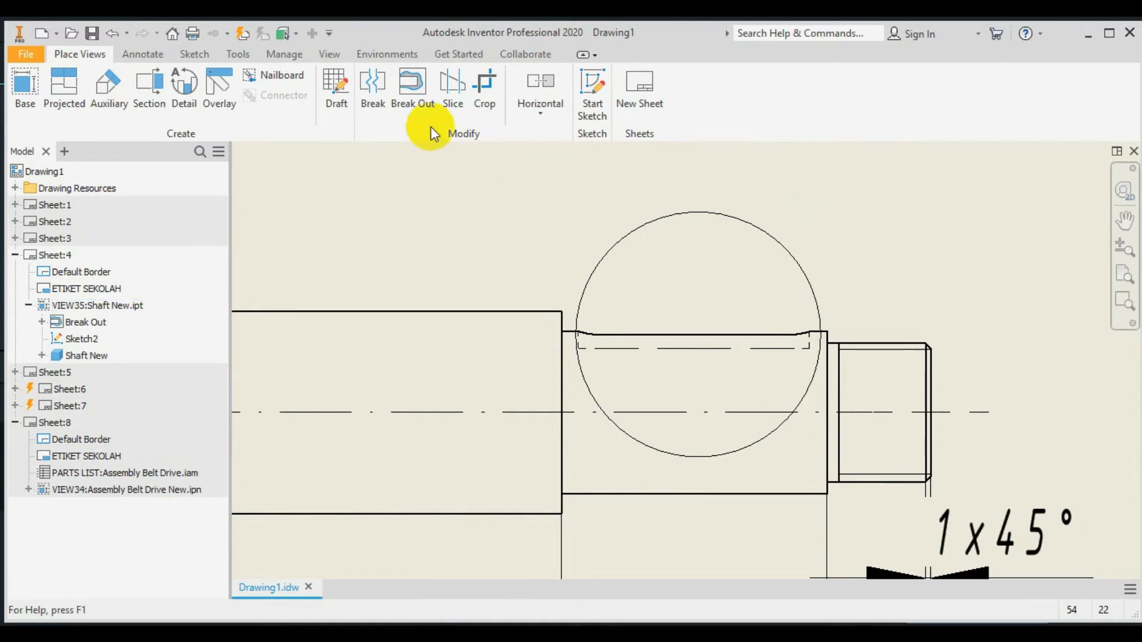
Break out the right keyway inside the circle, with From Point depth 0 at its hidden bottom line, and accept hatch scale 0.5
left_click(412, 83)
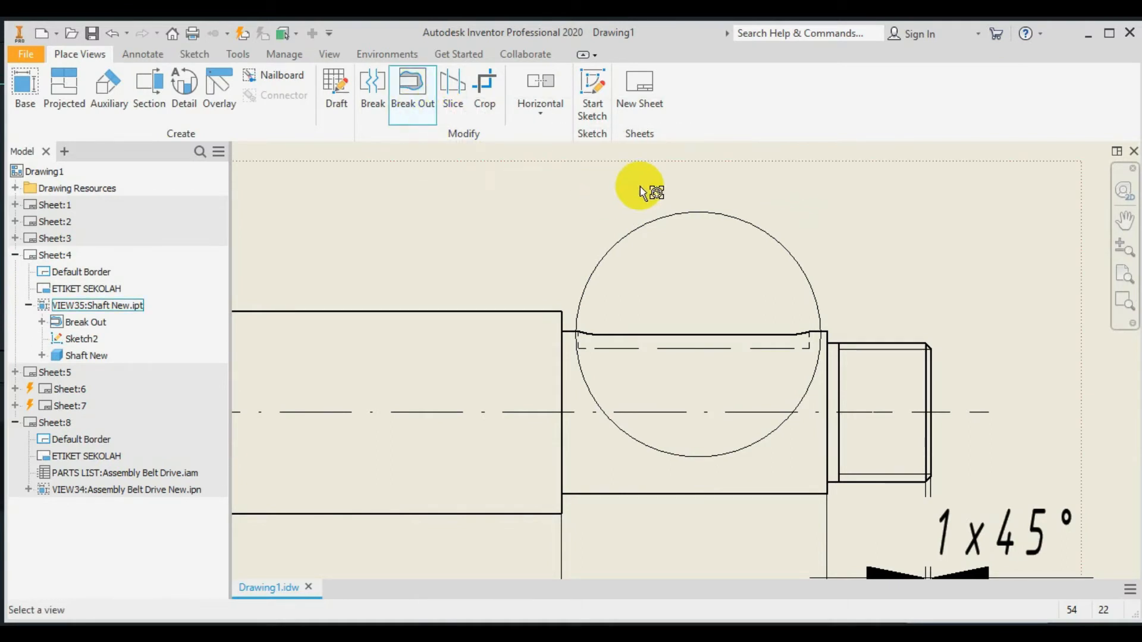
left_click(659, 187)
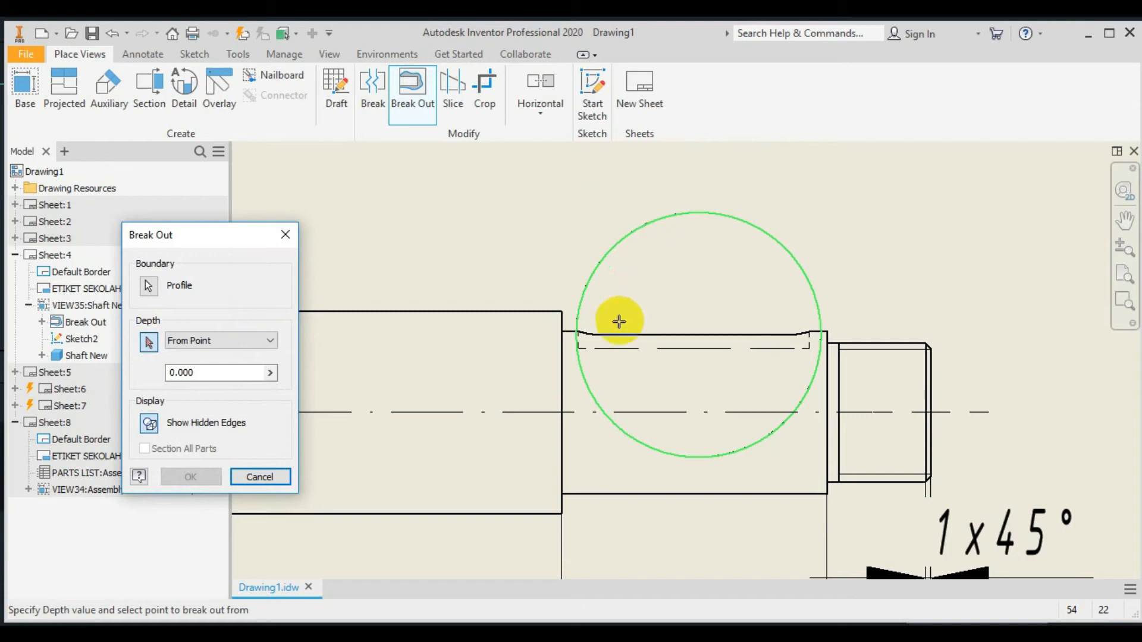
left_click(580, 340)
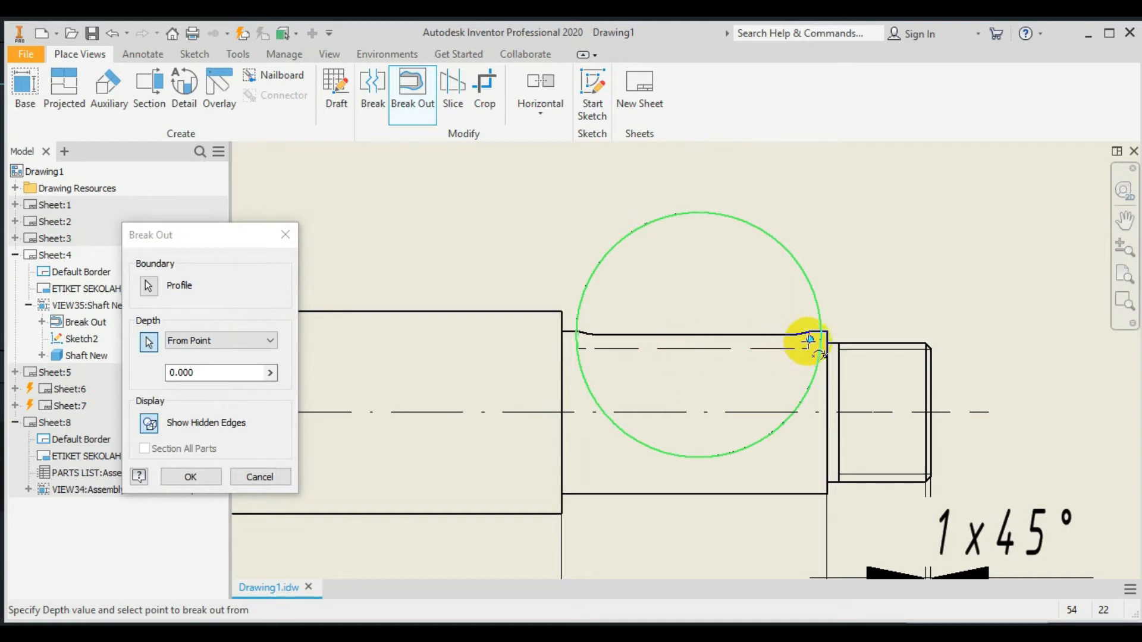
left_click(706, 348)
left_click(188, 477)
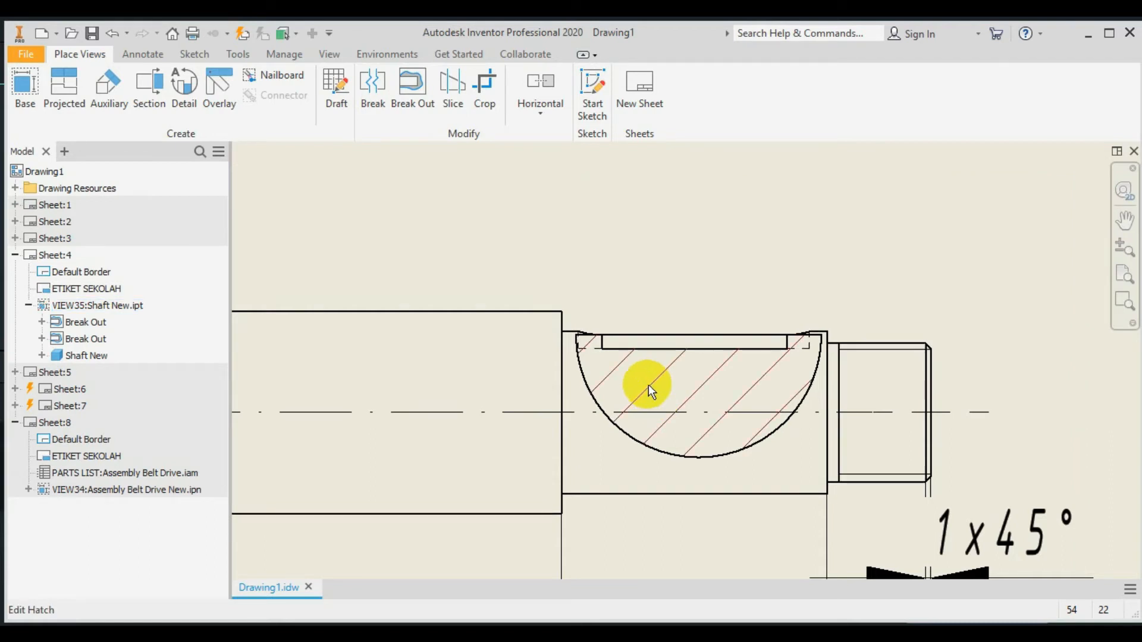
double_click(648, 384)
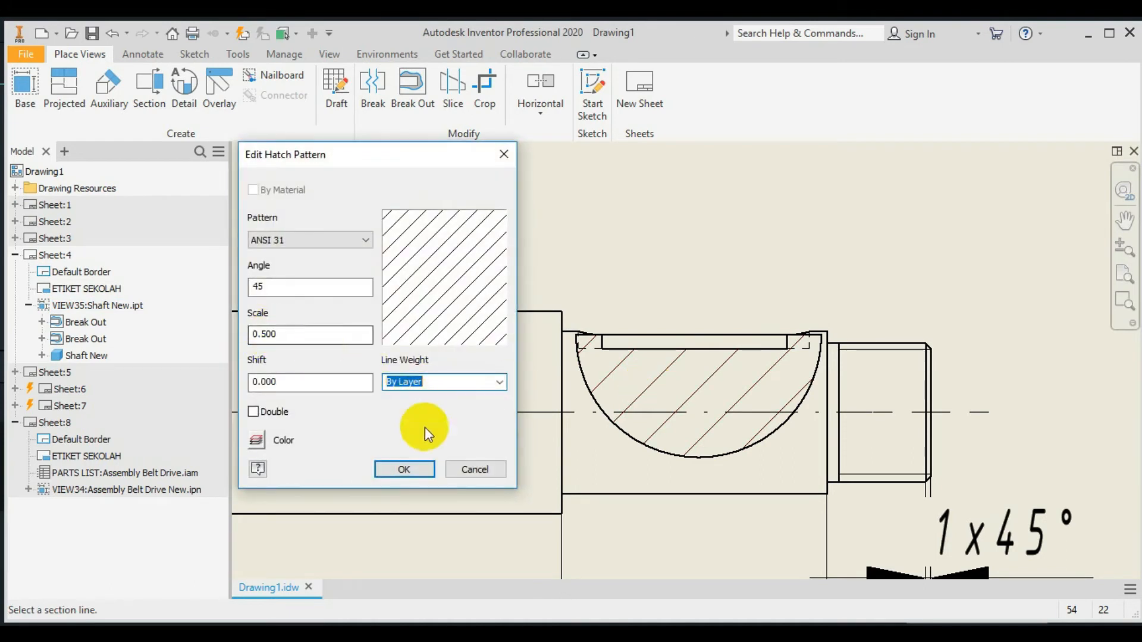
left_click(411, 468)
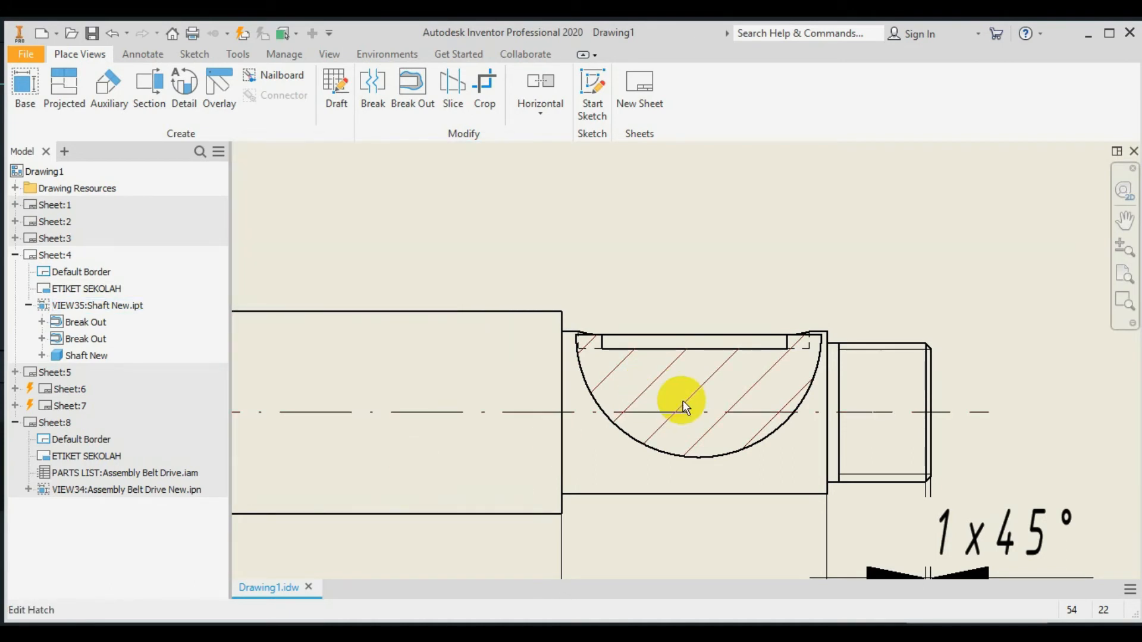
scroll(687, 399, "down", 4)
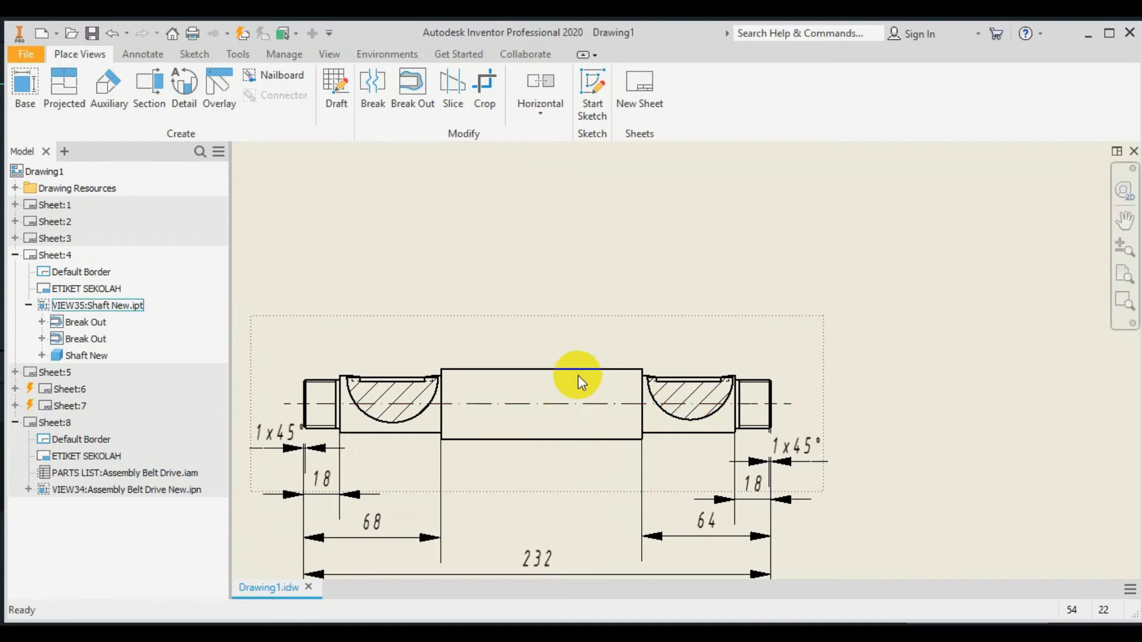
middle_click_drag(586, 390, 684, 271)
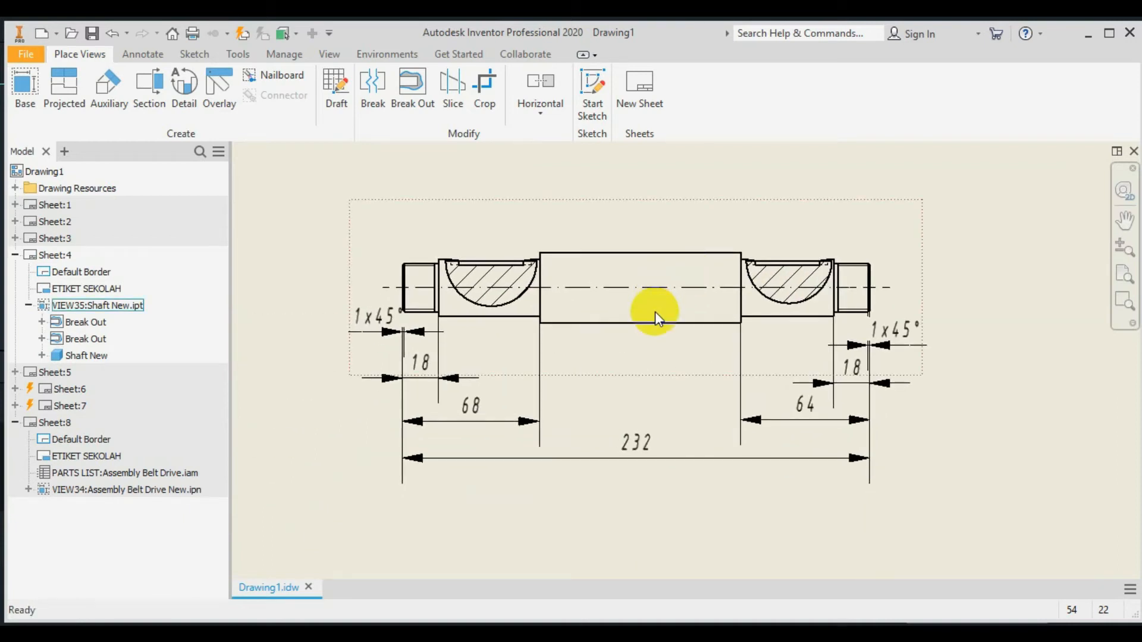
scroll(657, 317, "up", 5)
scroll(657, 317, "down", 4)
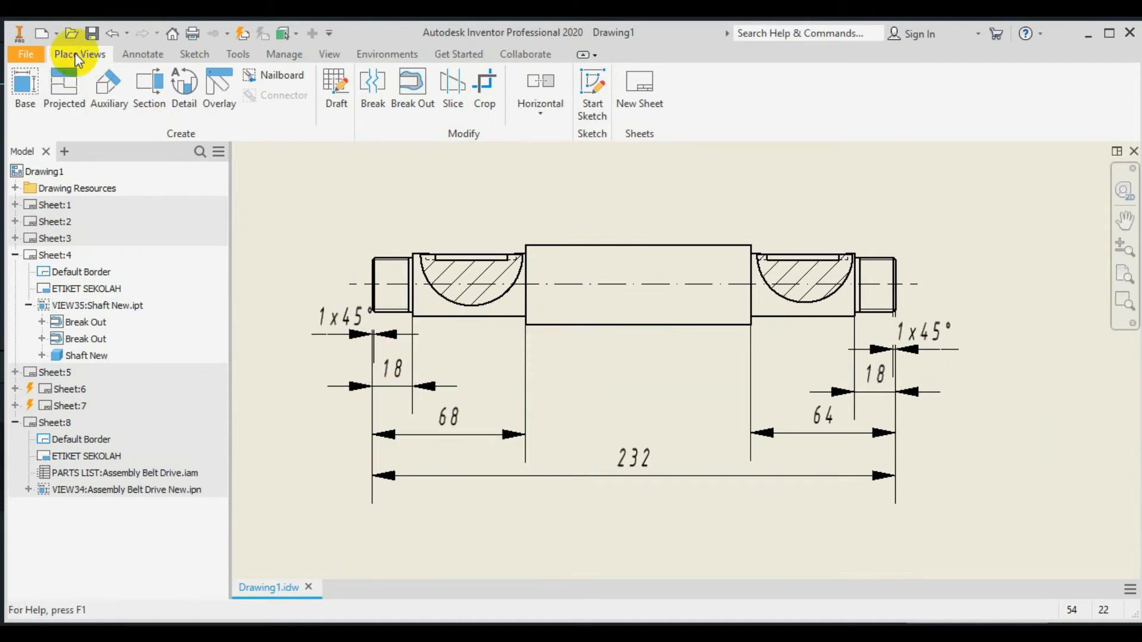
left_click(143, 54)
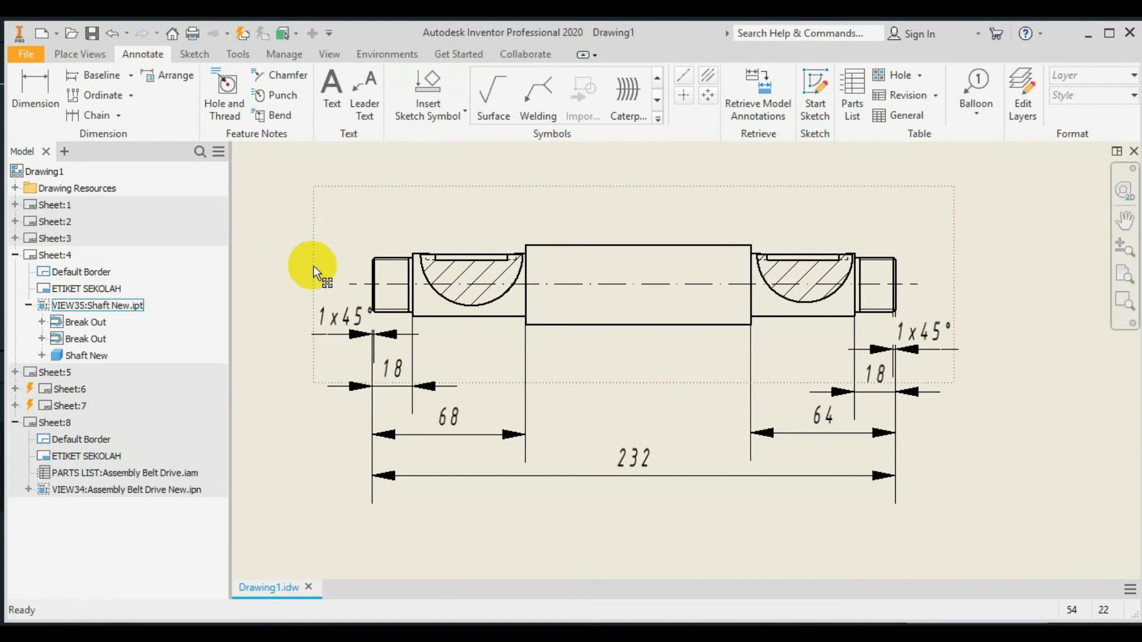
Move the 1x45° chamfer dimension at the shaft's left end slightly lower and farther outward from the shaft
scroll(326, 246, "up", 2)
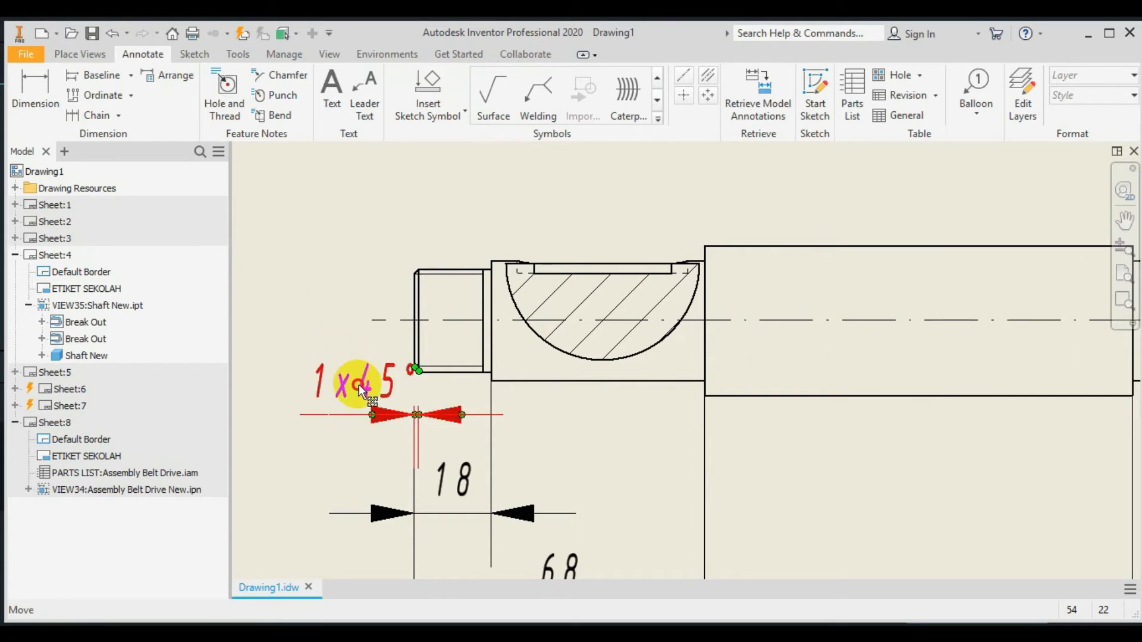
left_click_drag(359, 385, 338, 428)
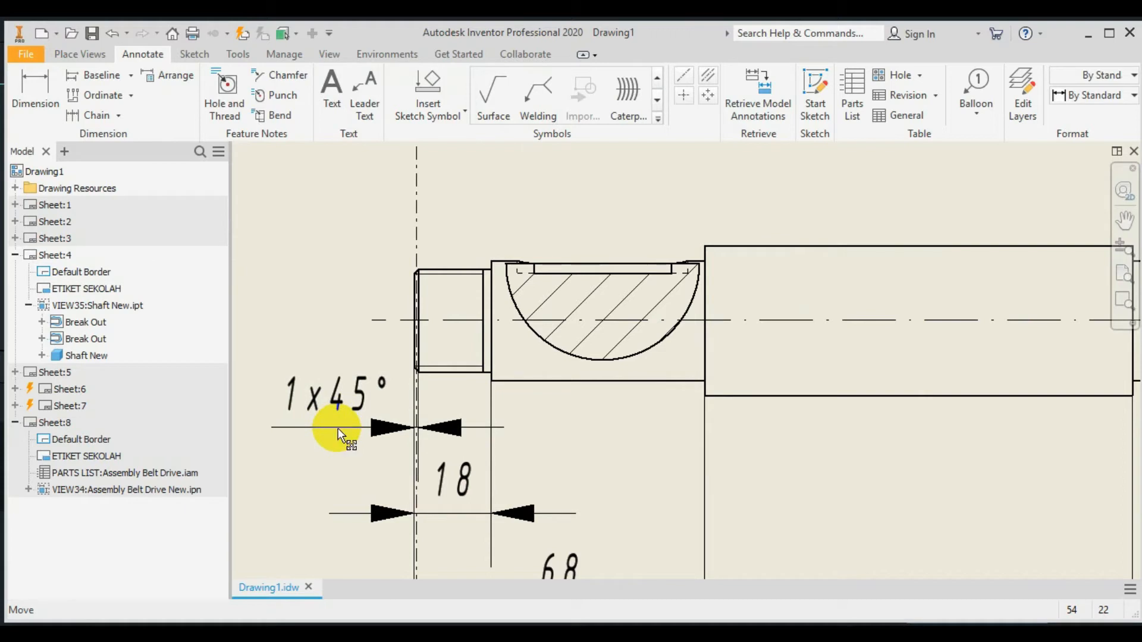
left_click(337, 218)
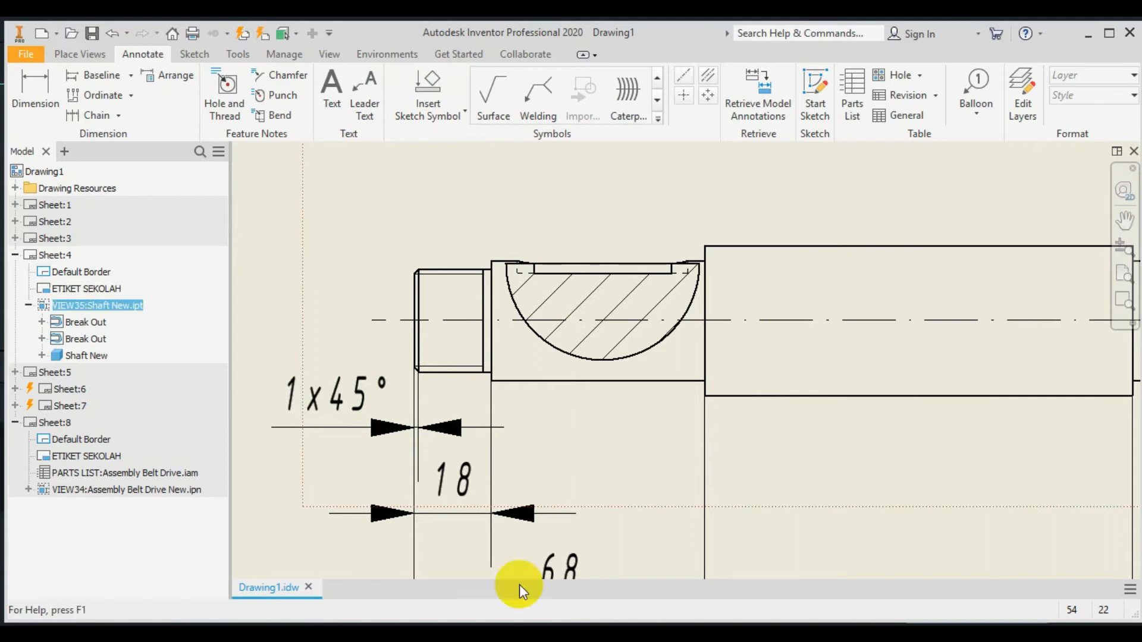
Dimension the left threaded end between its upper and lower edges, replacing the hidden value with the text M24x2
left_click(33, 82)
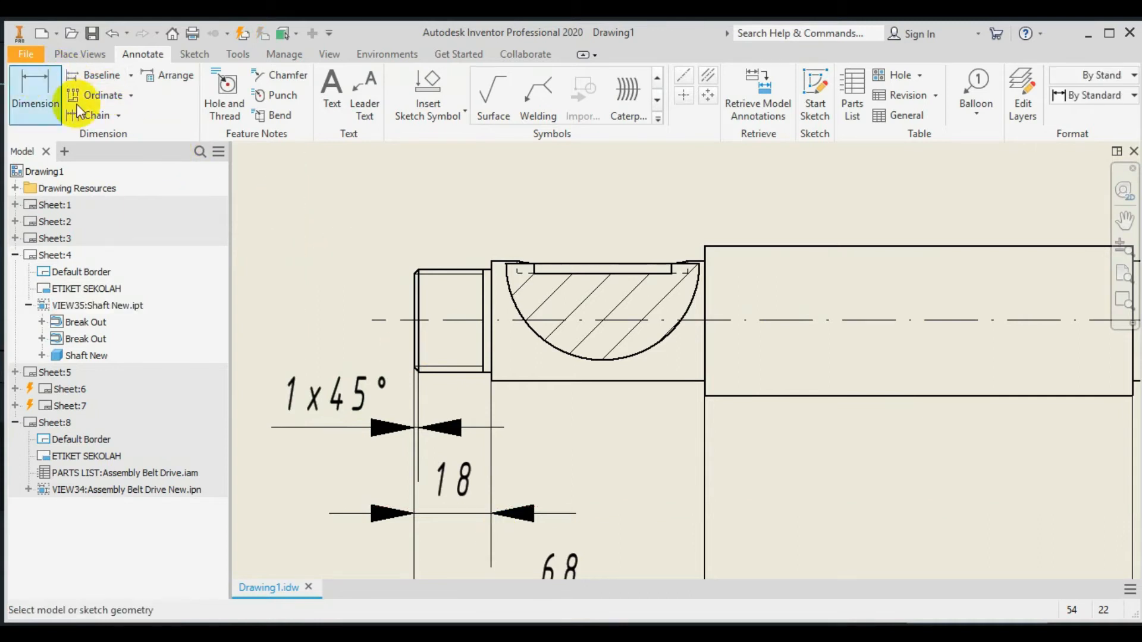
left_click(452, 270)
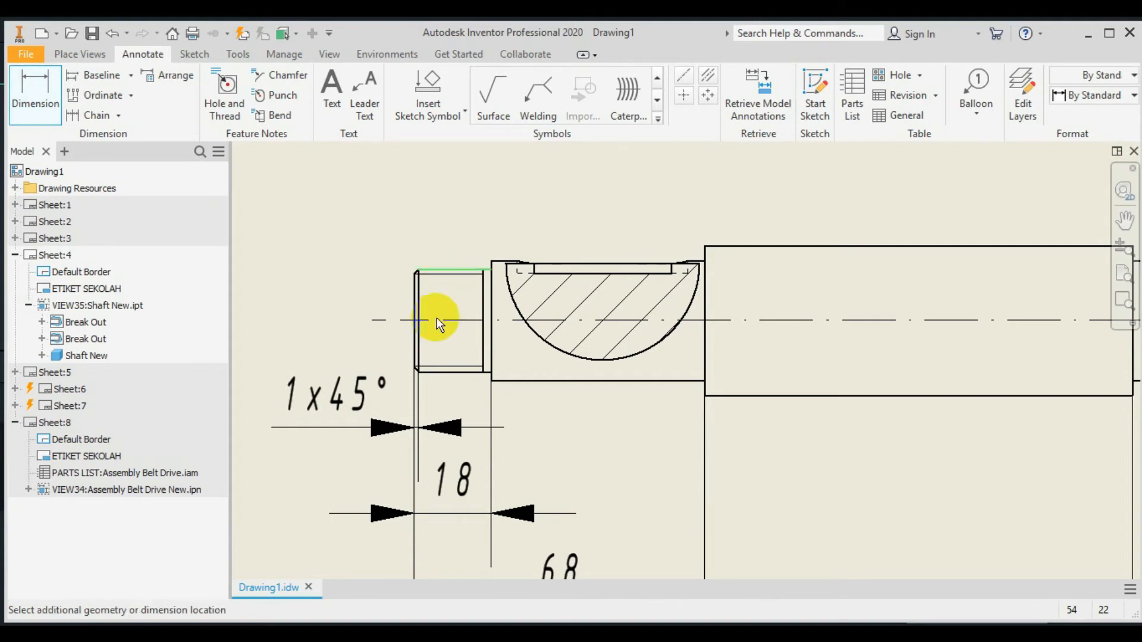
left_click(440, 373)
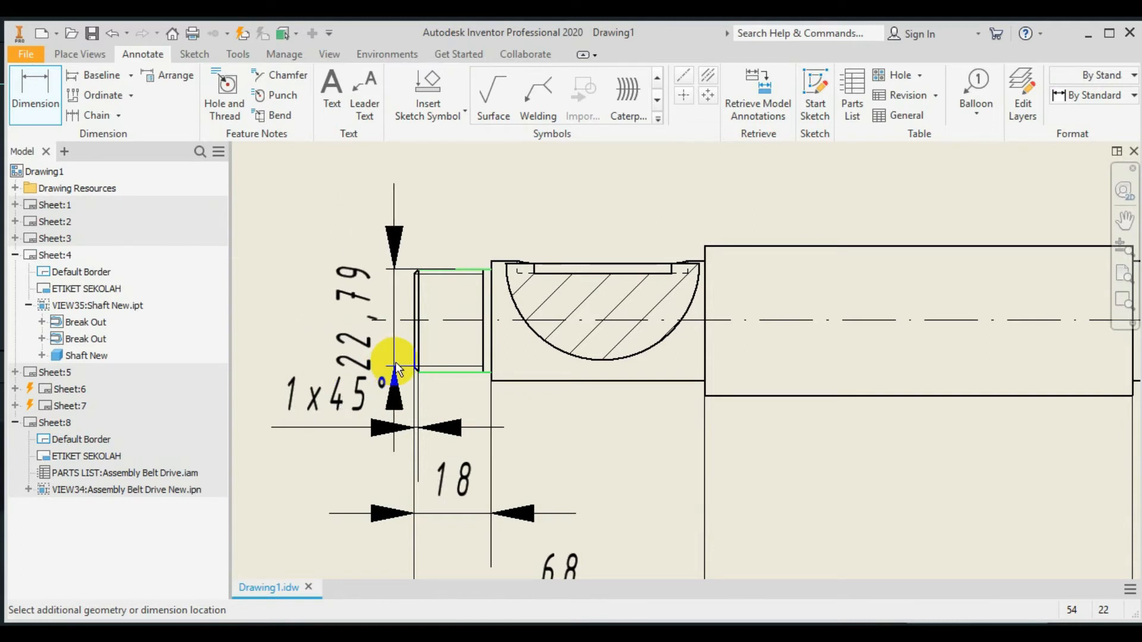
left_click(396, 364)
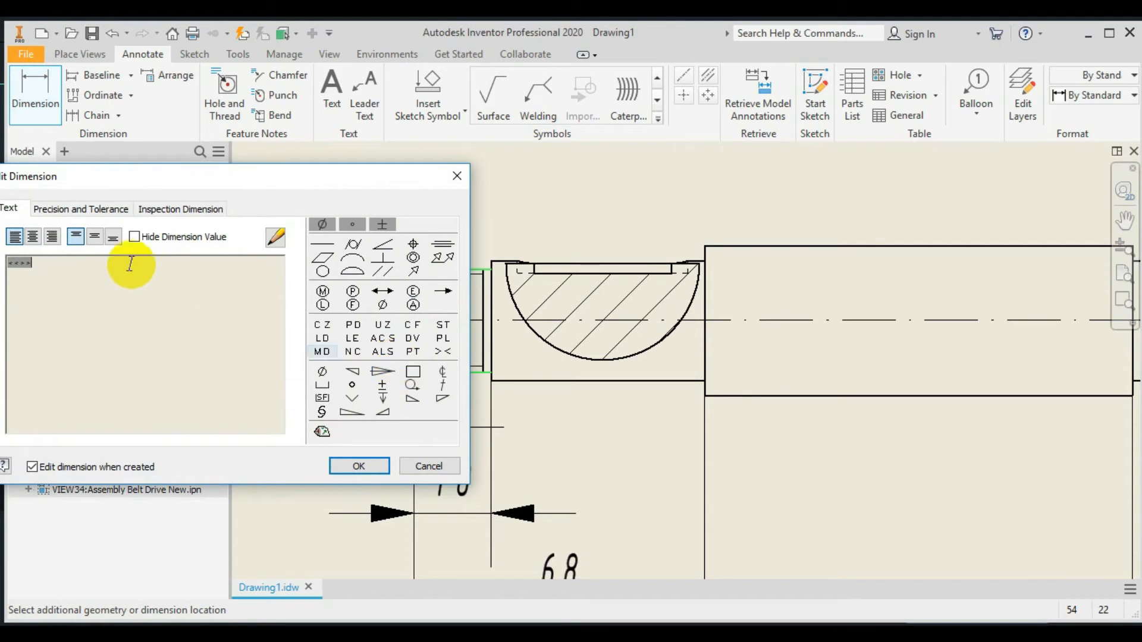
left_click(134, 236)
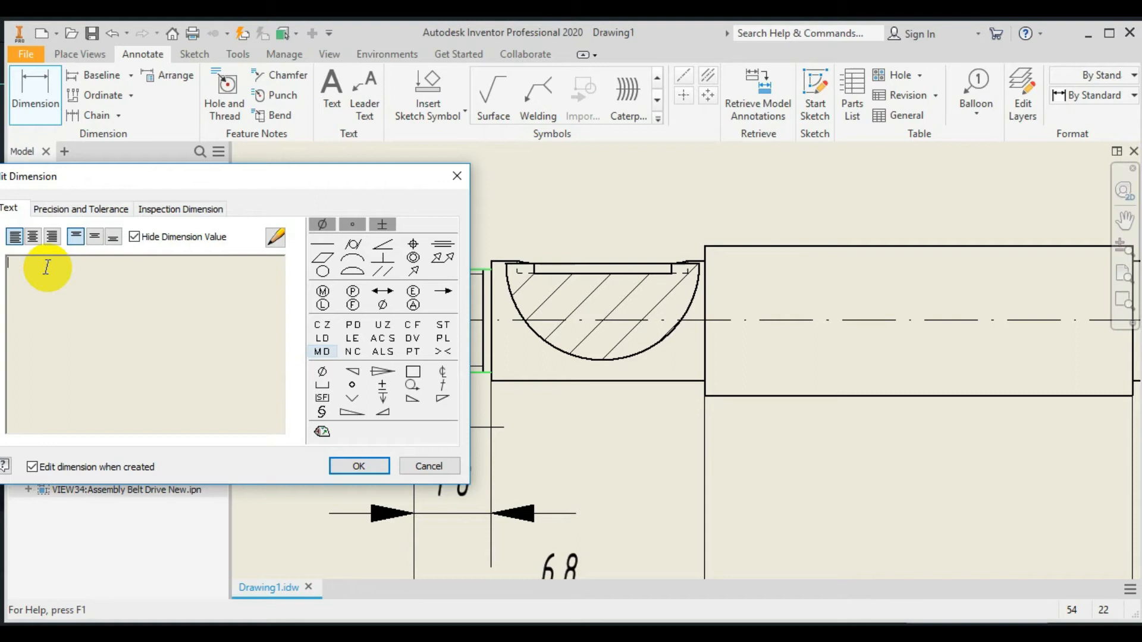
type("M24x2")
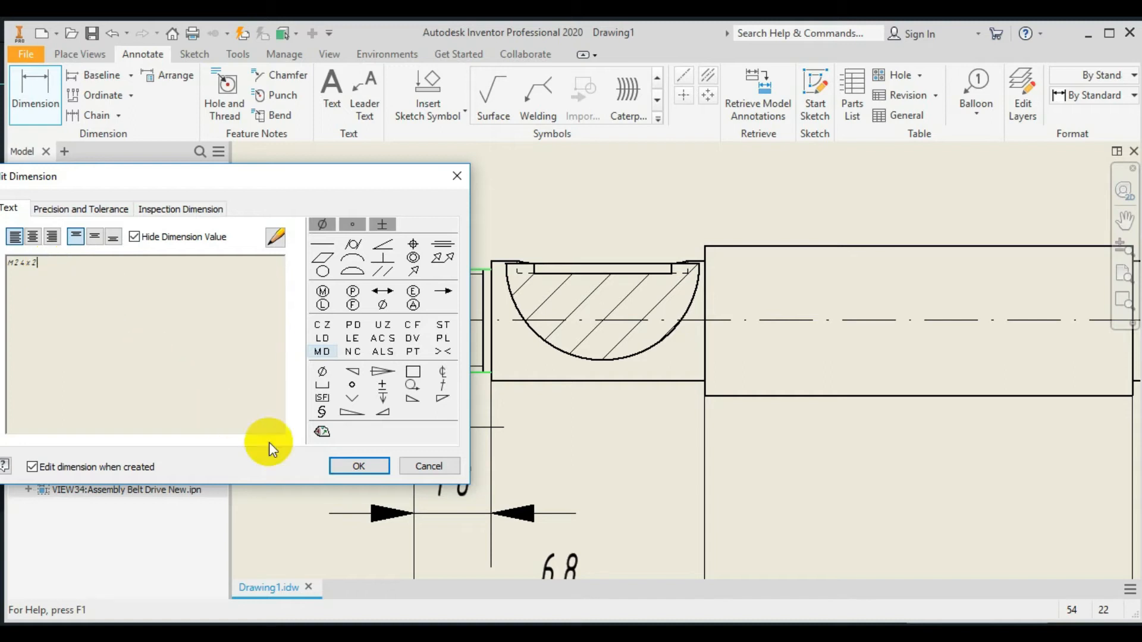
left_click(341, 466)
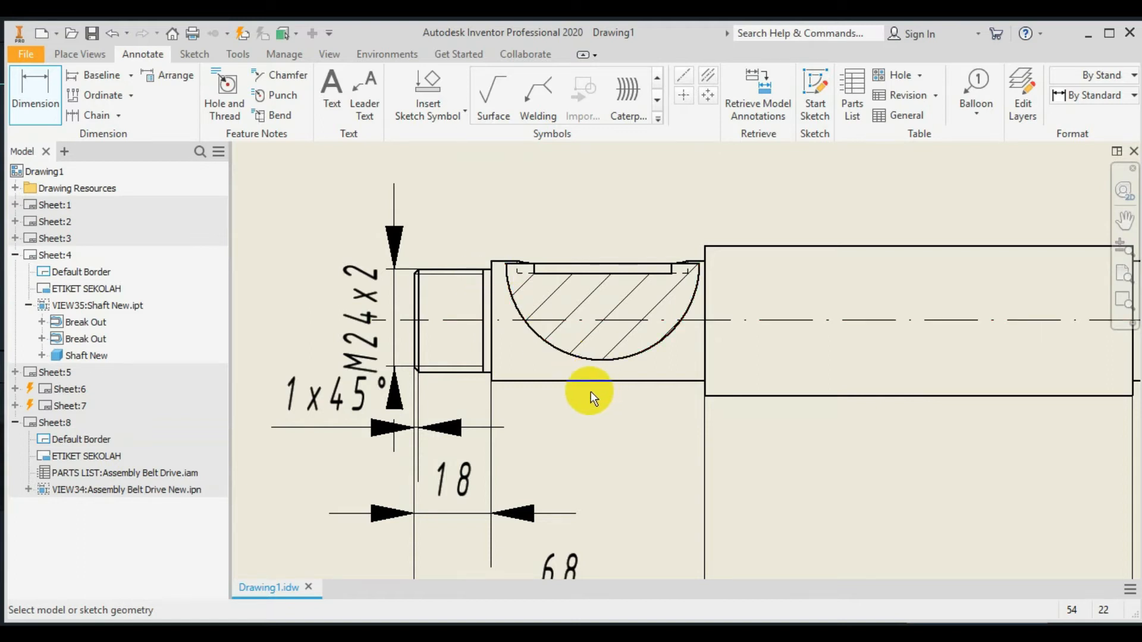
Dimension the left keyway section's diameter outside the M24x2 dimension, replacing the hidden value with the text Ø28g6
left_click(522, 378)
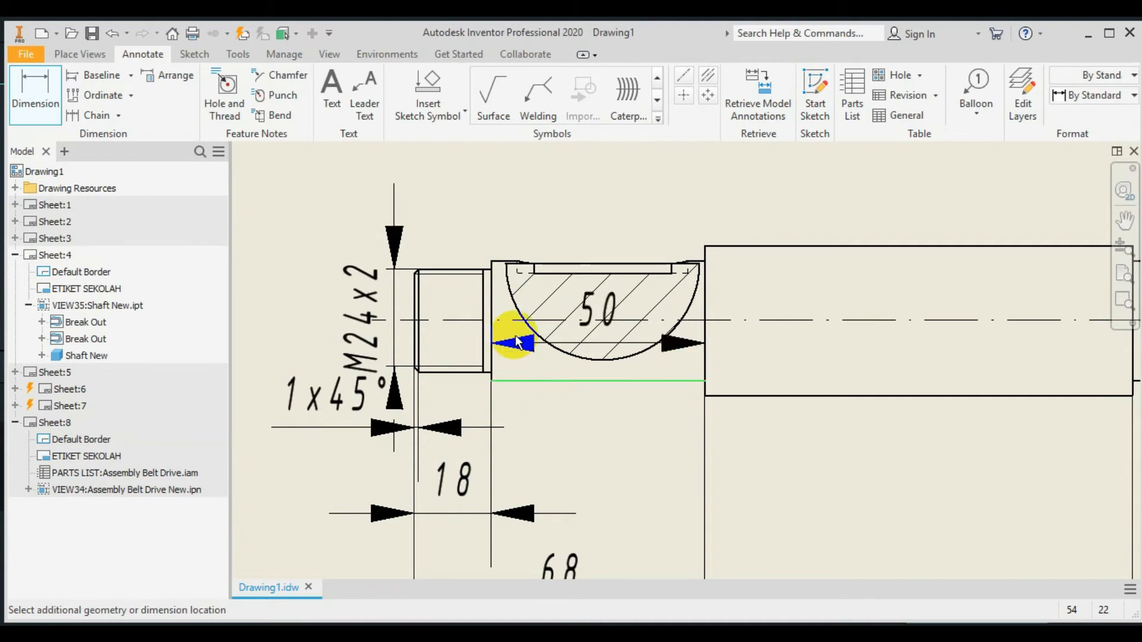
left_click(502, 262)
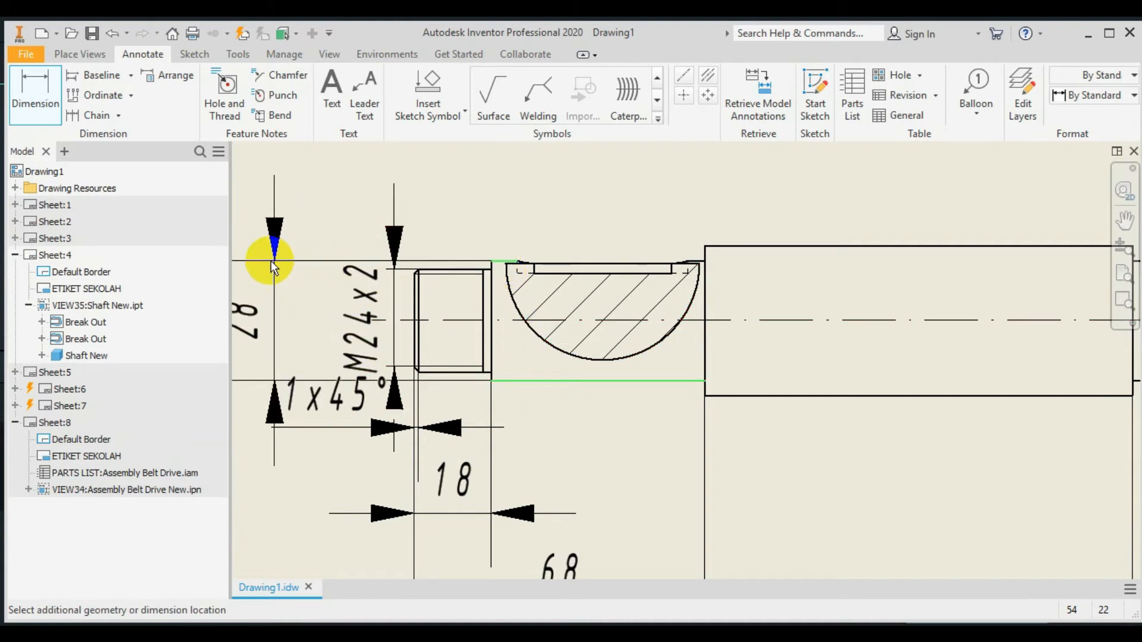
left_click(273, 267)
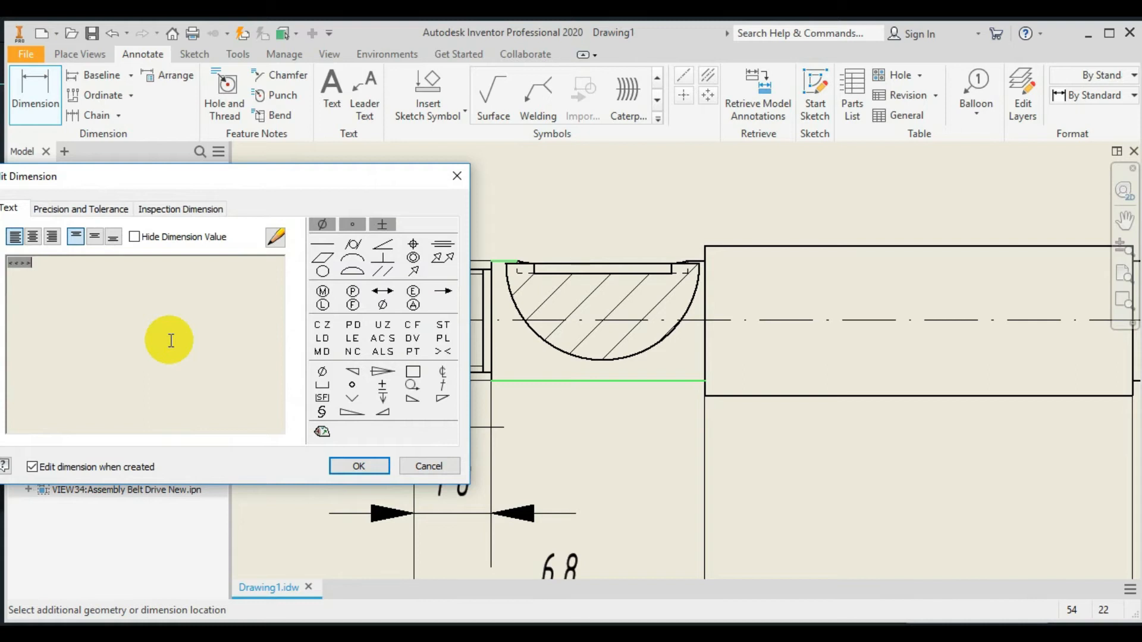
left_click(134, 237)
left_click(321, 373)
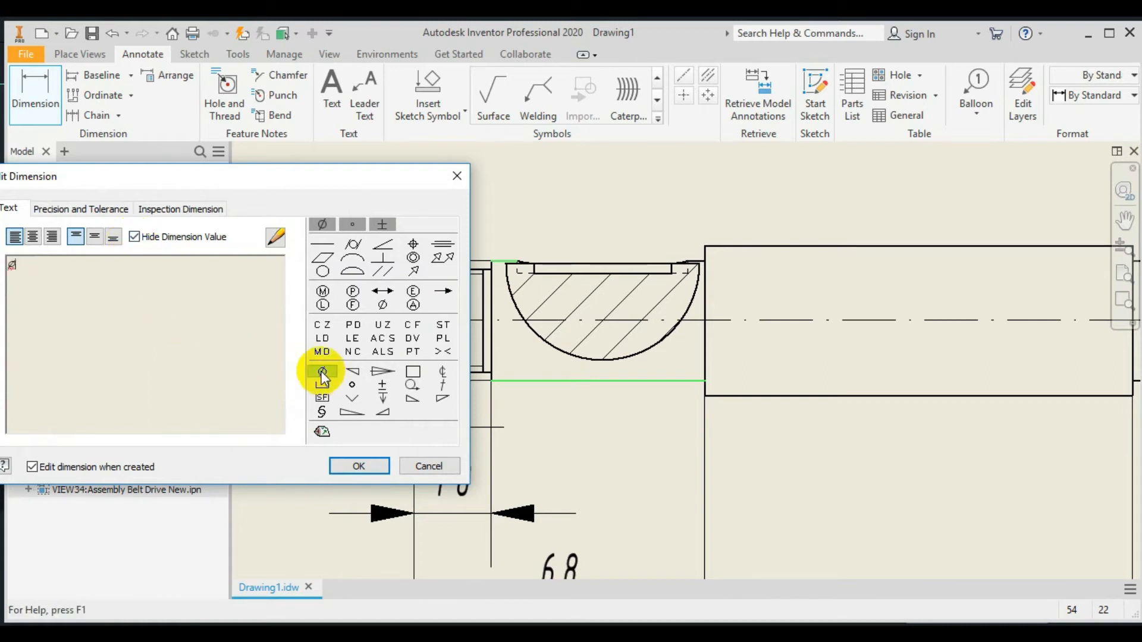
type("28g6")
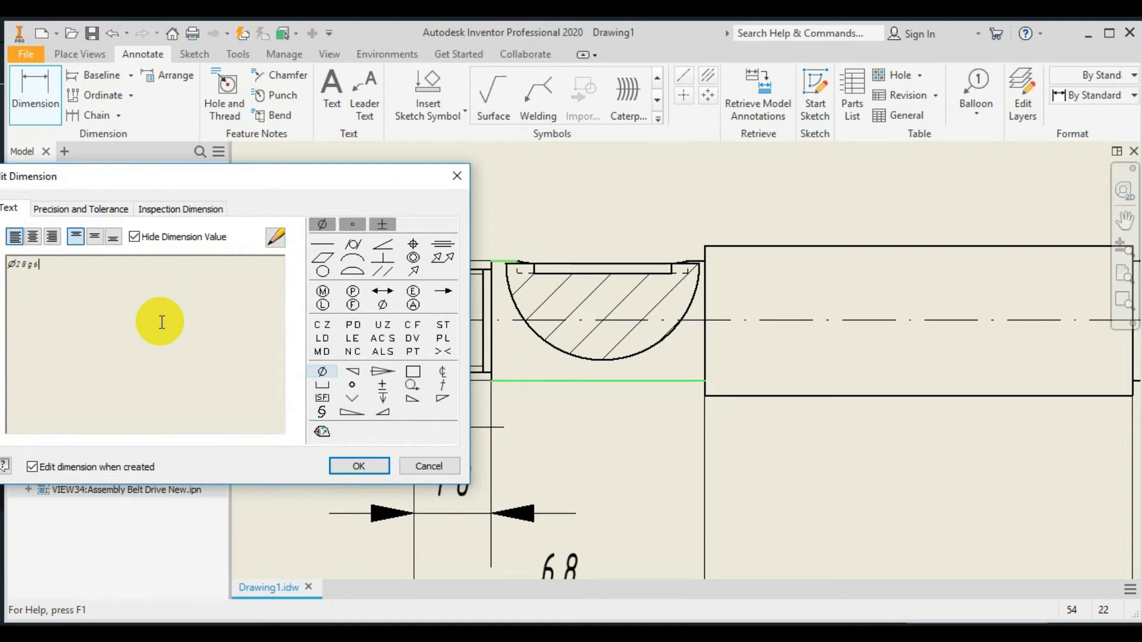
left_click(370, 468)
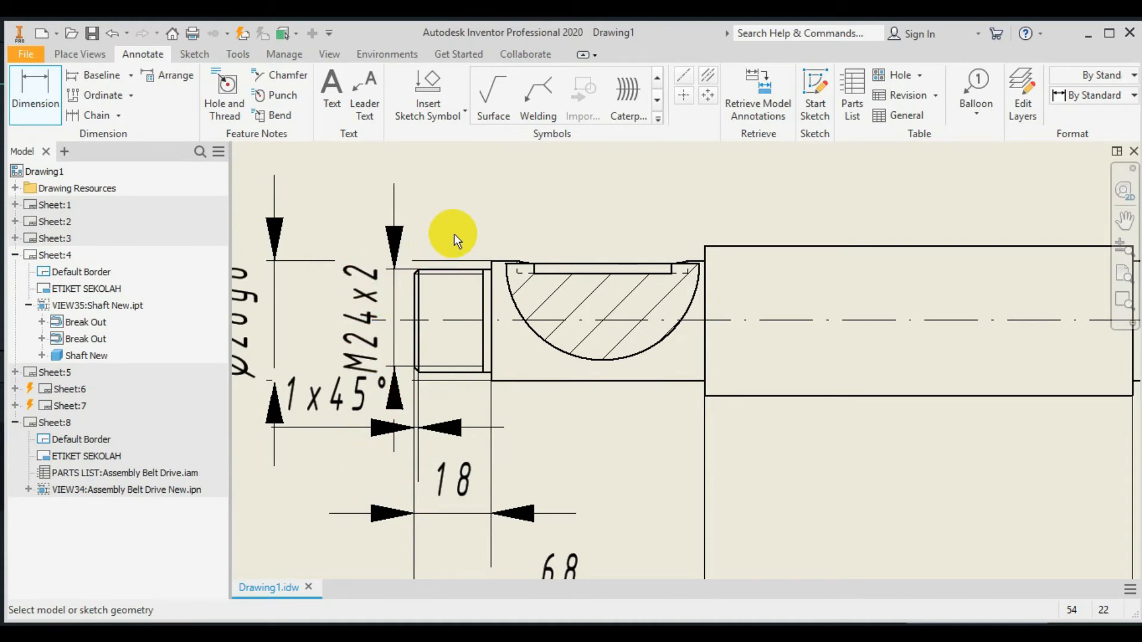
key("Escape")
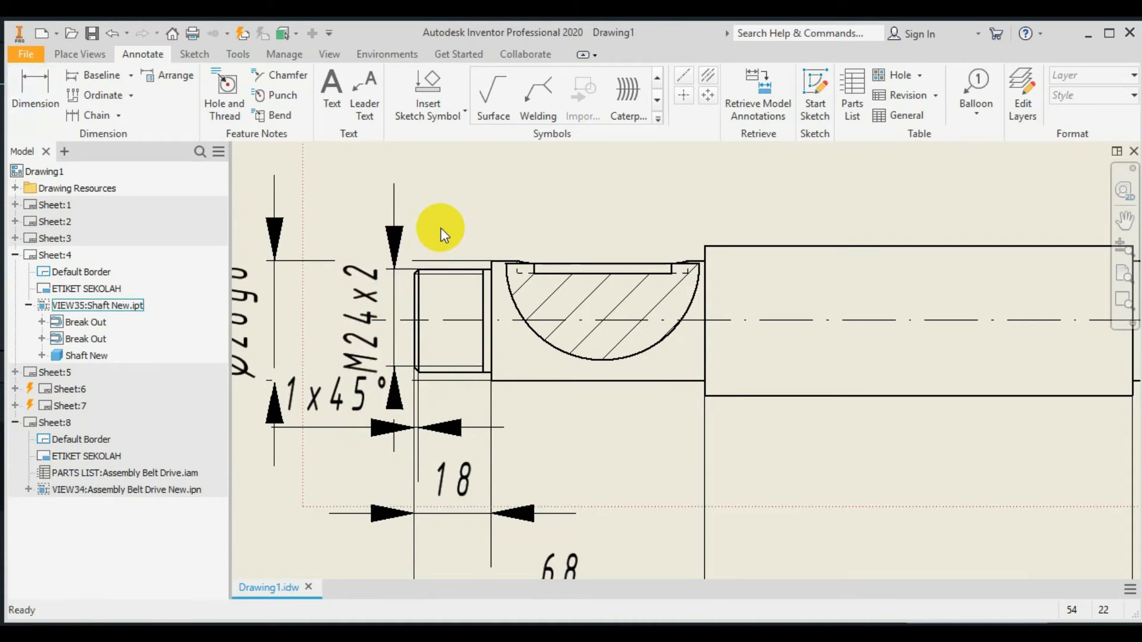
Move the left M24x2 dimension text up along its dimension line so it sits above the upper arrow
left_click_drag(367, 311, 390, 198)
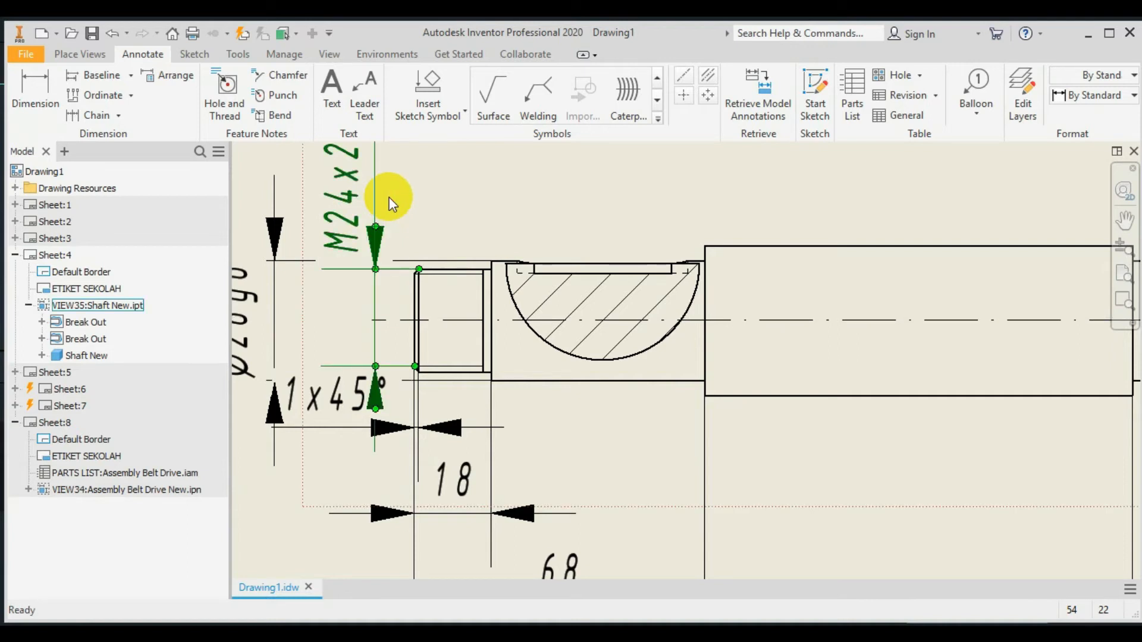
scroll(406, 209, "up", 2)
middle_click_drag(419, 190, 417, 252)
left_click_drag(368, 269, 369, 250)
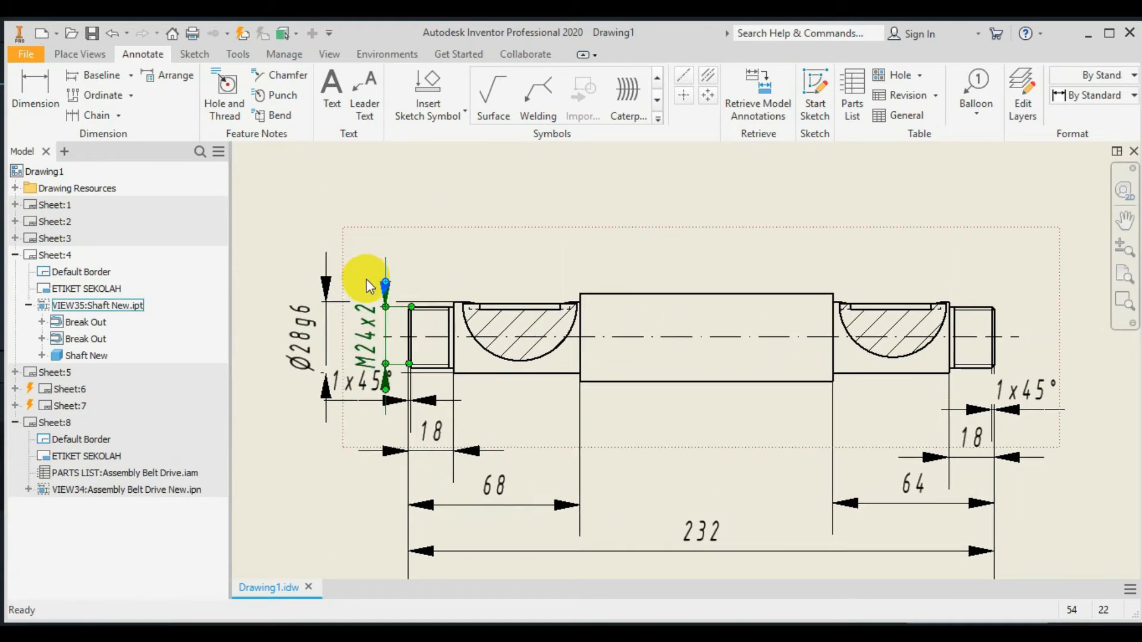
left_click_drag(367, 331, 387, 256)
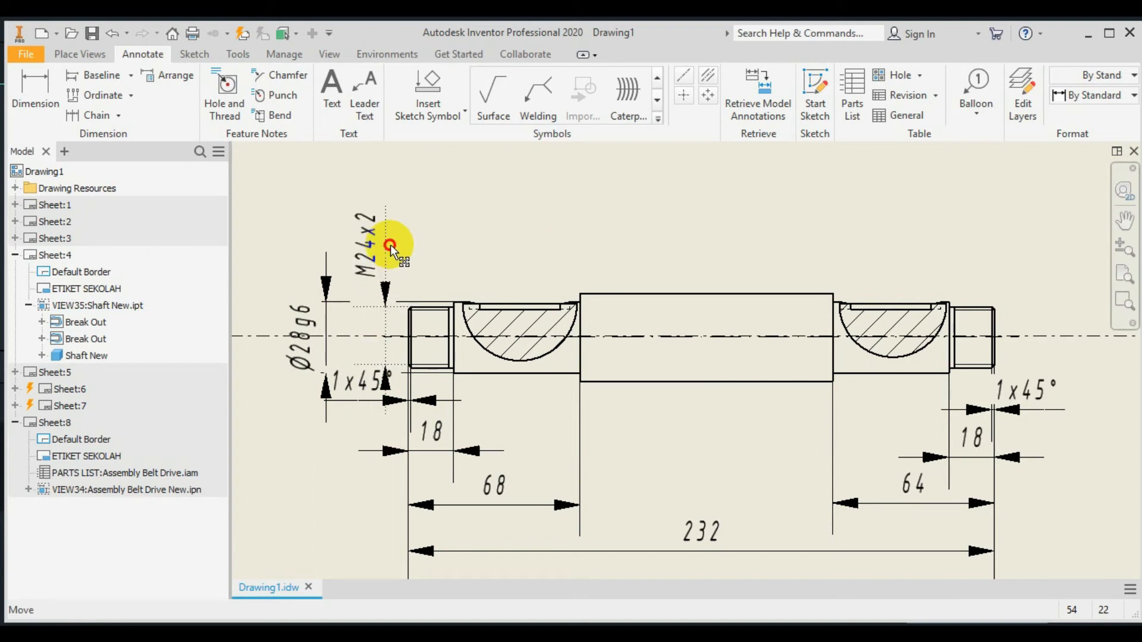
left_click_drag(390, 233, 390, 234)
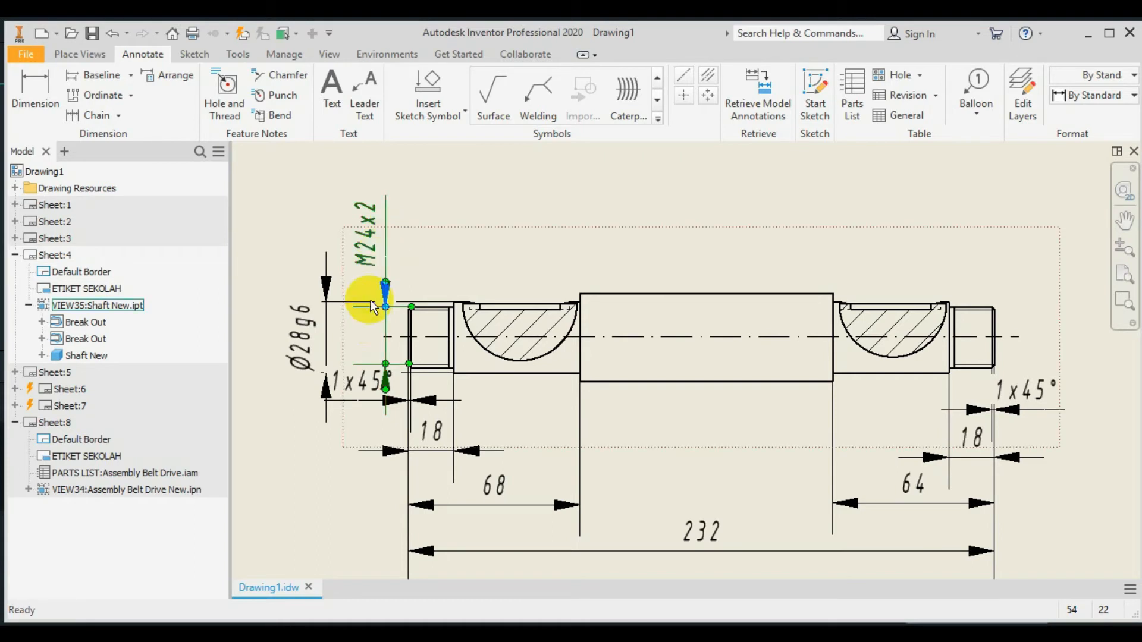
Move the left 1x45° chamfer text to the inner side of its arrows, just above the 18 dimension
left_click(355, 380)
left_click_drag(355, 383, 495, 413)
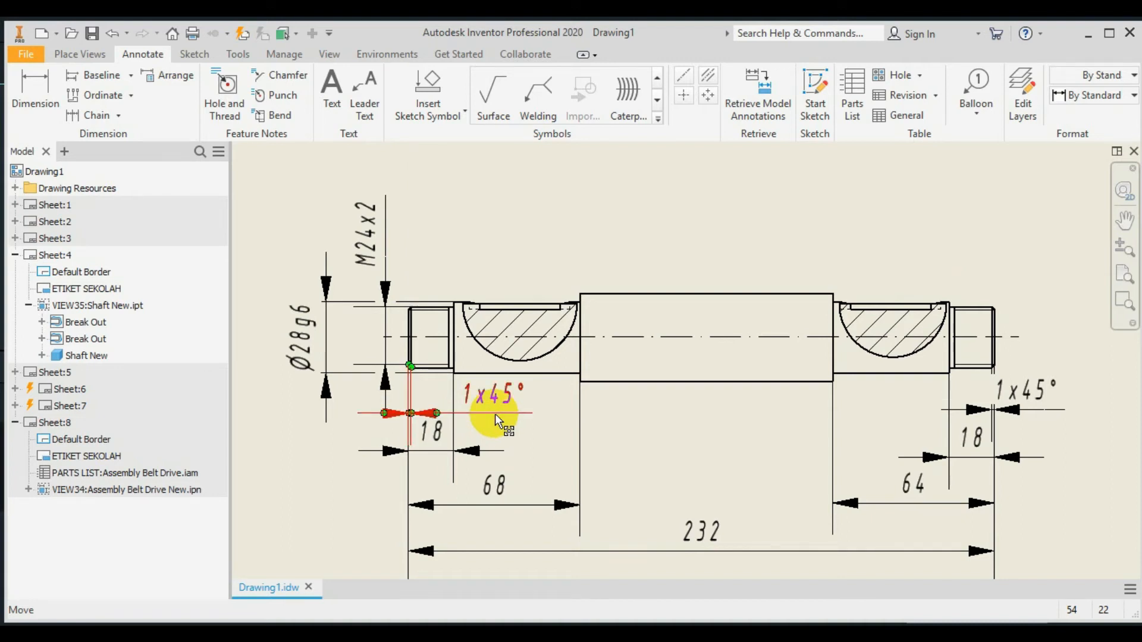
mouse_move(494, 395)
left_mouse_down()
mouse_move(456, 395)
mouse_move(458, 416)
left_mouse_up()
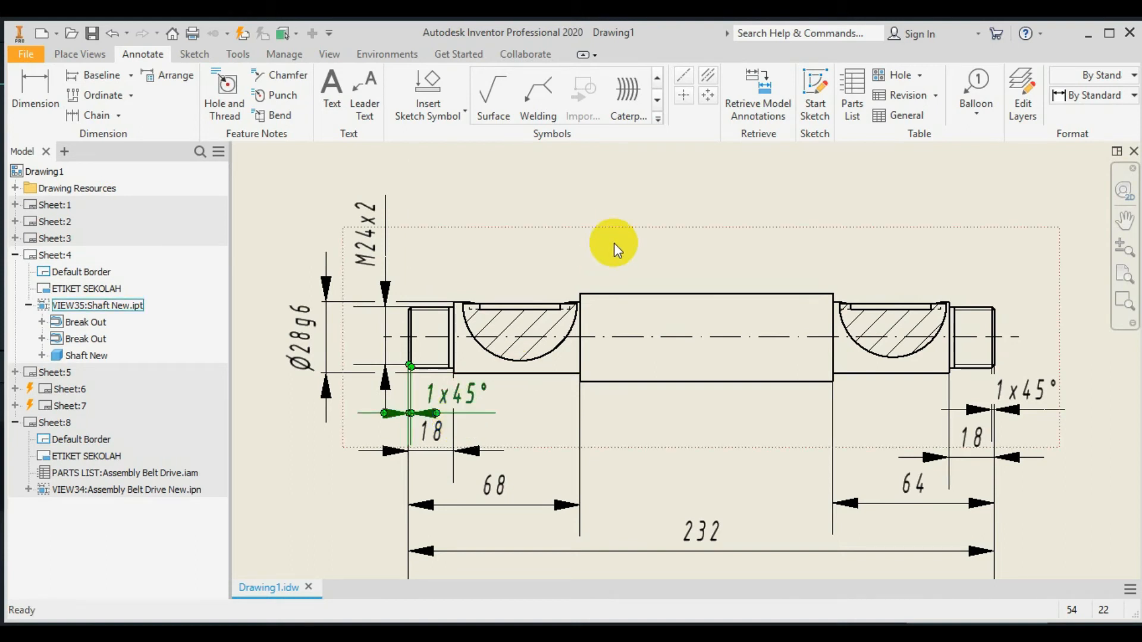
Dimension the right threaded end between its upper and lower edges, replacing the hidden value with the text M24x2
scroll(613, 243, "down", 2)
scroll(617, 249, "up", 3)
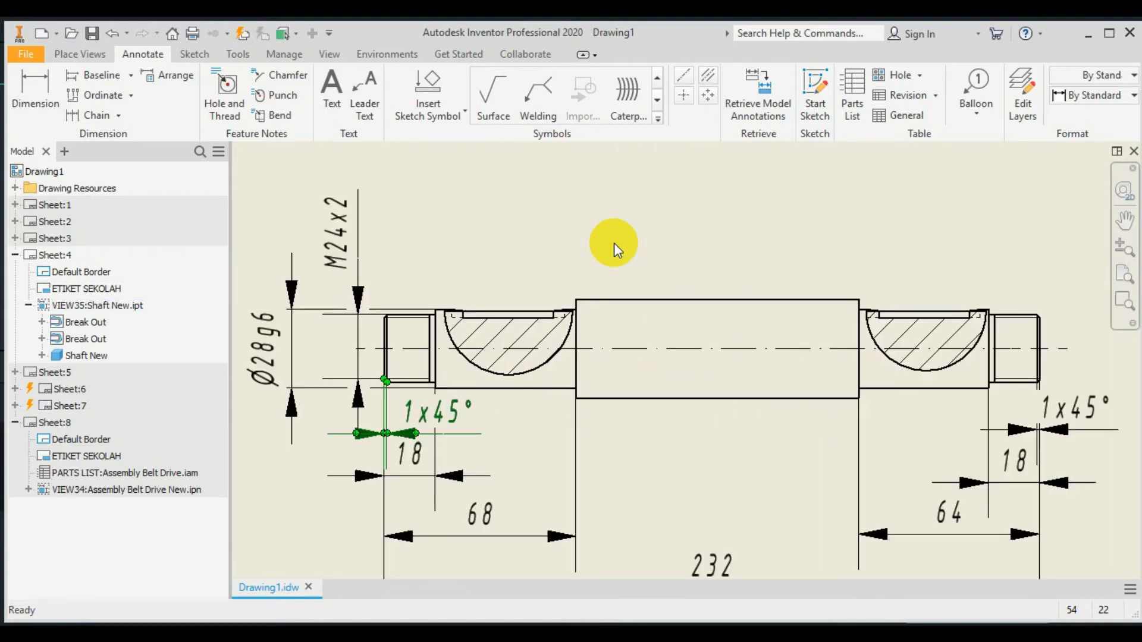
scroll(613, 243, "down", 2)
scroll(614, 242, "up", 3)
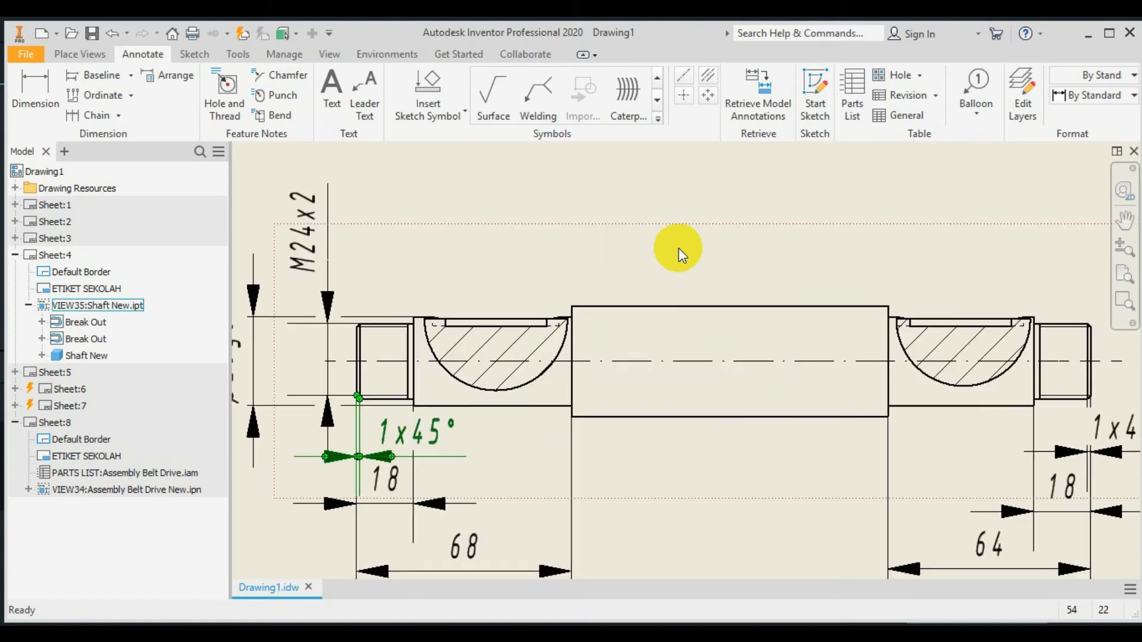
middle_click_drag(680, 247, 439, 217)
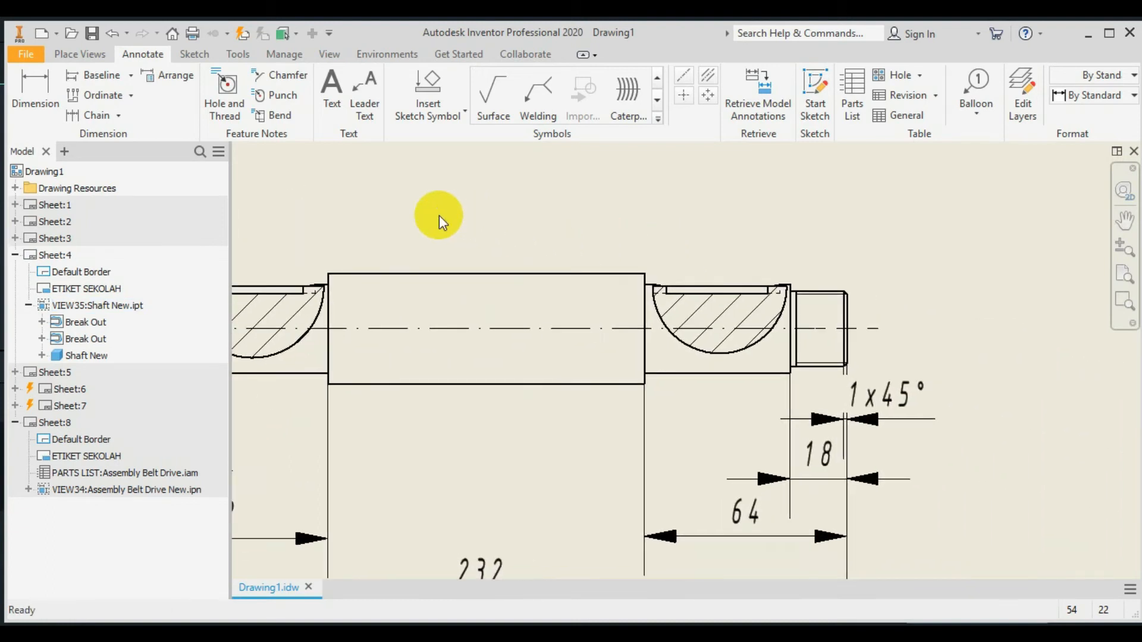
left_click(34, 82)
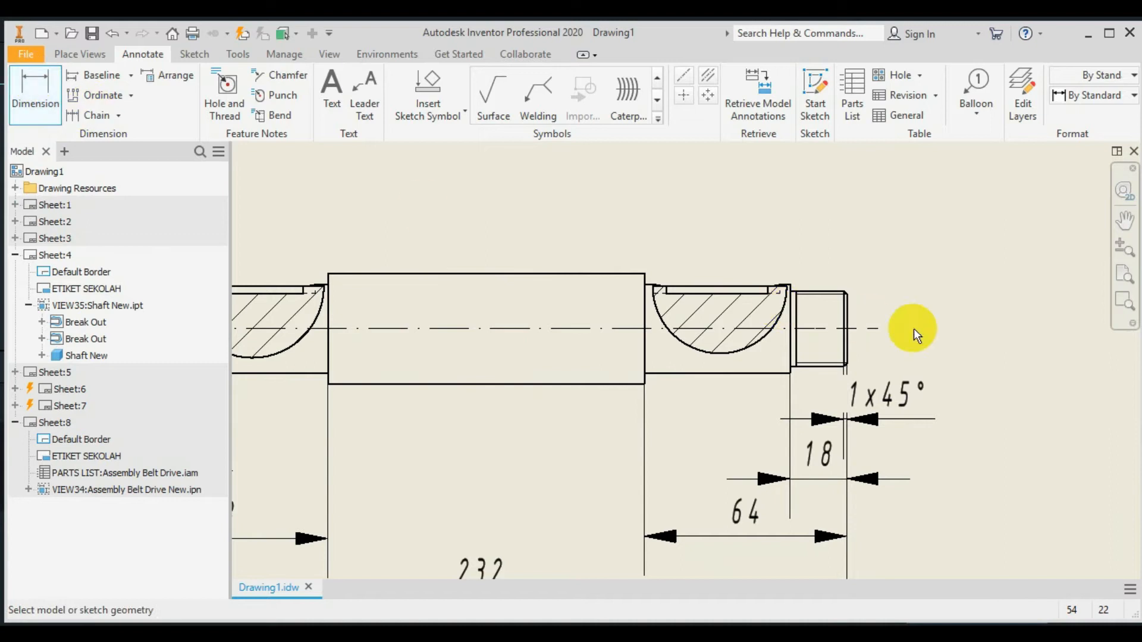
left_click(829, 293)
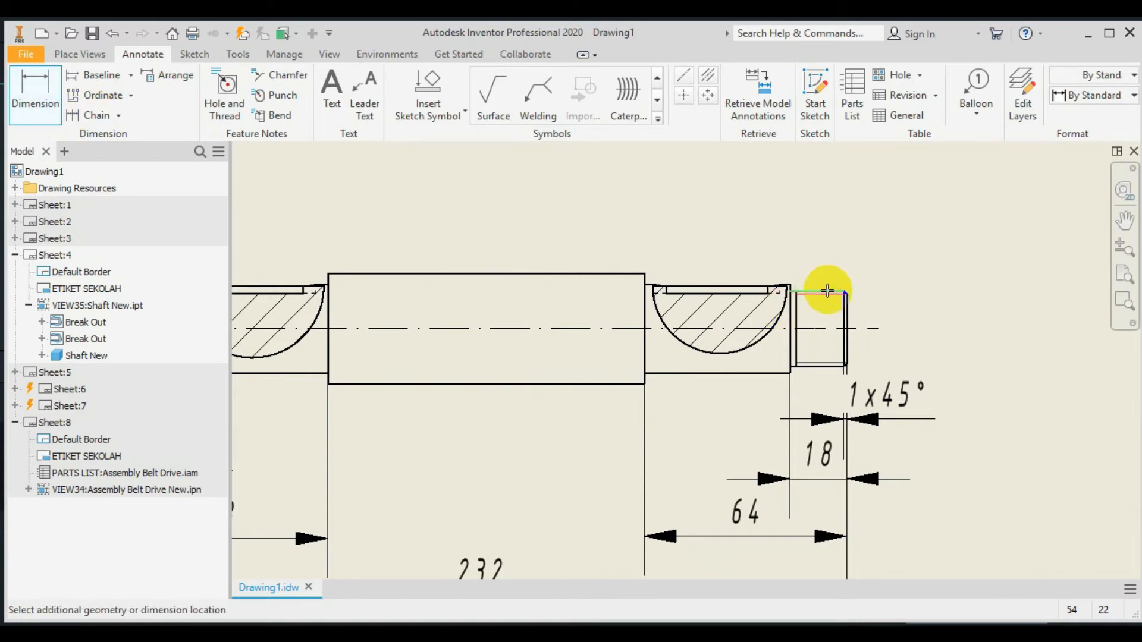
left_click(812, 366)
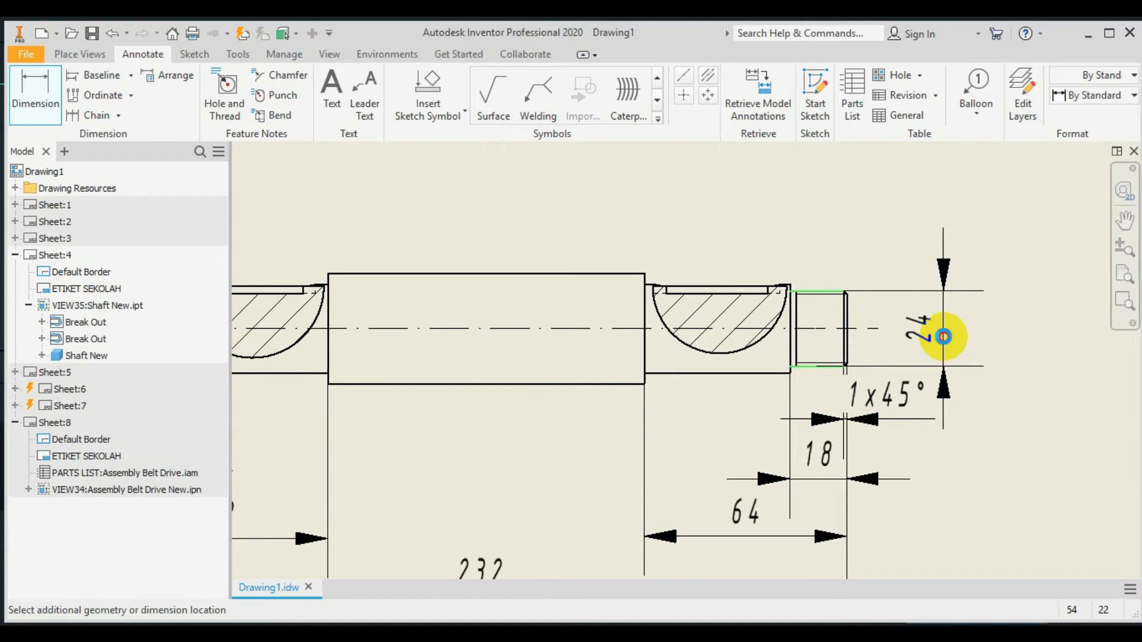
left_click(944, 336)
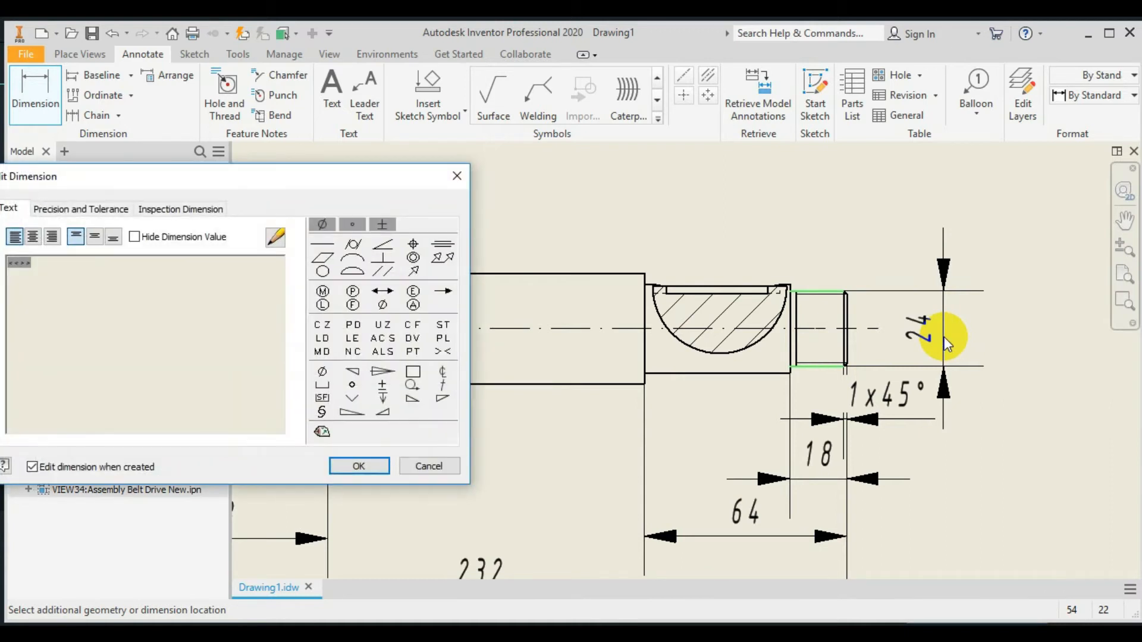
left_click(134, 237)
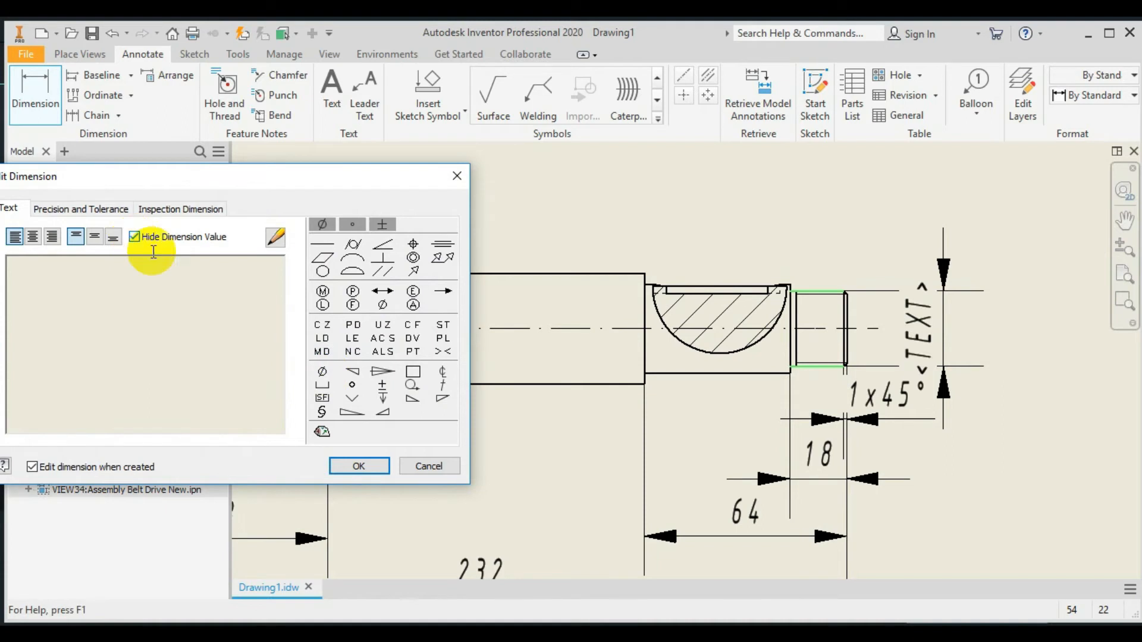
left_click(321, 371)
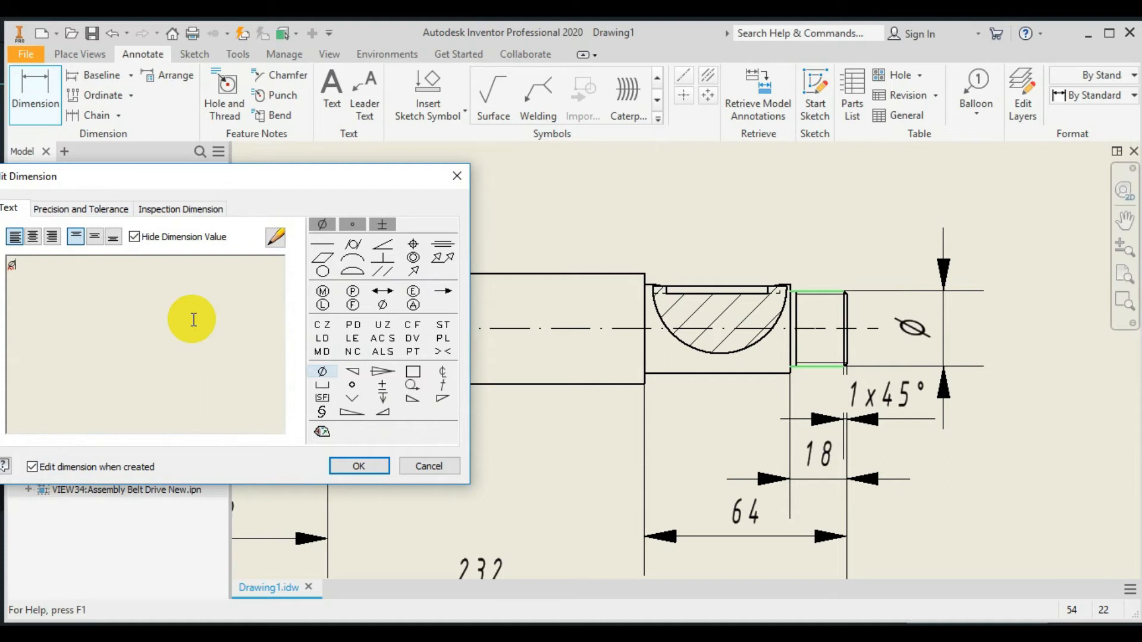
key("BackSpace")
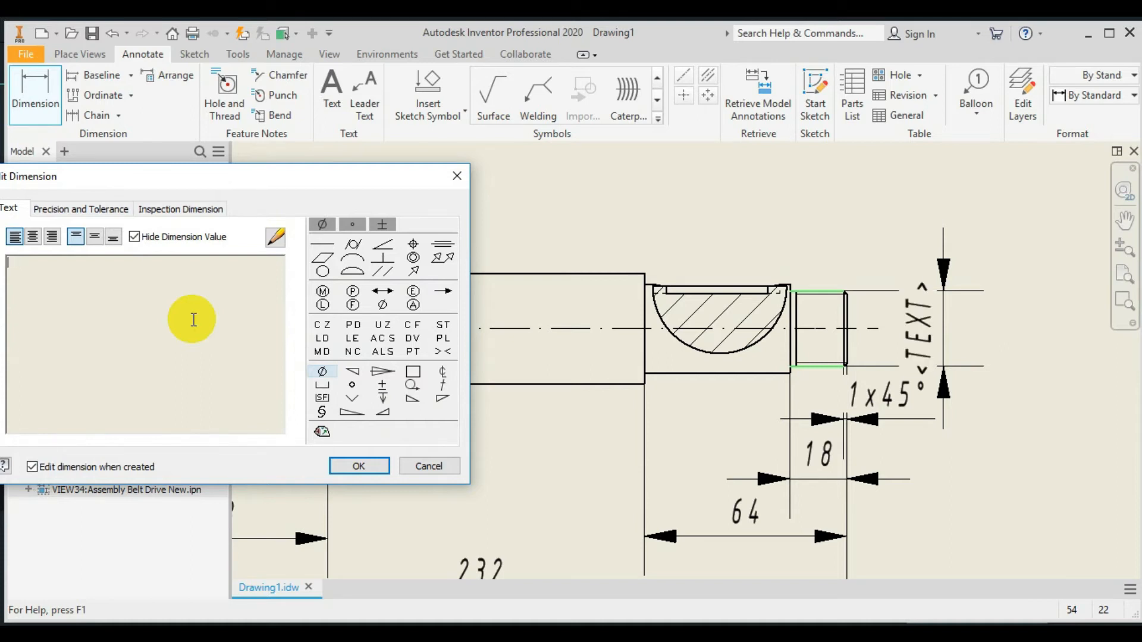
type("M2")
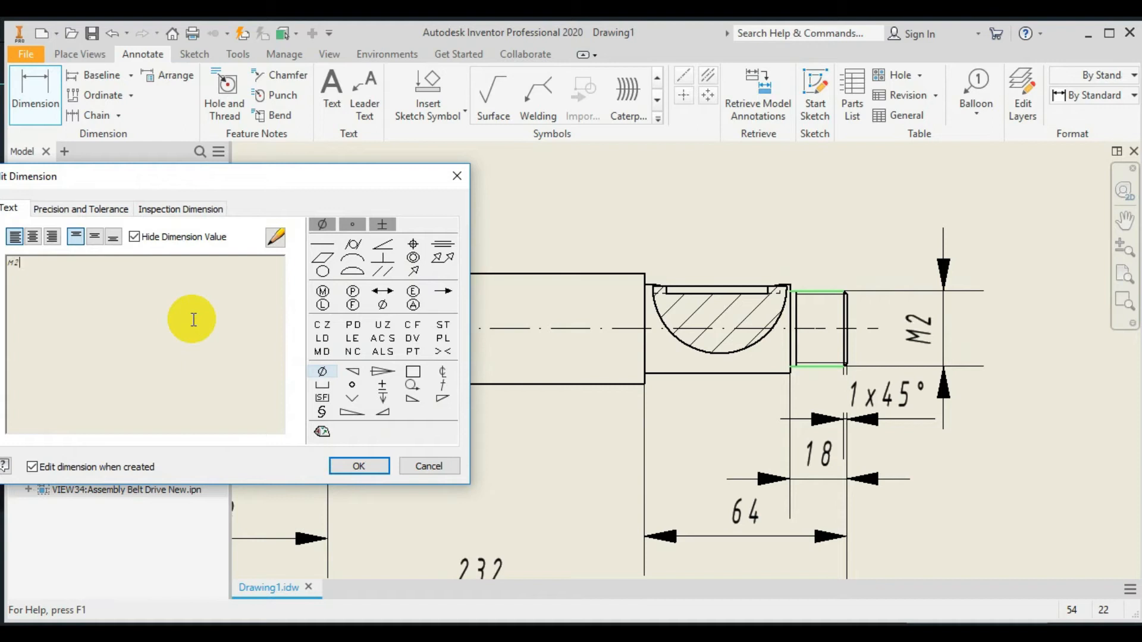
type("4x2")
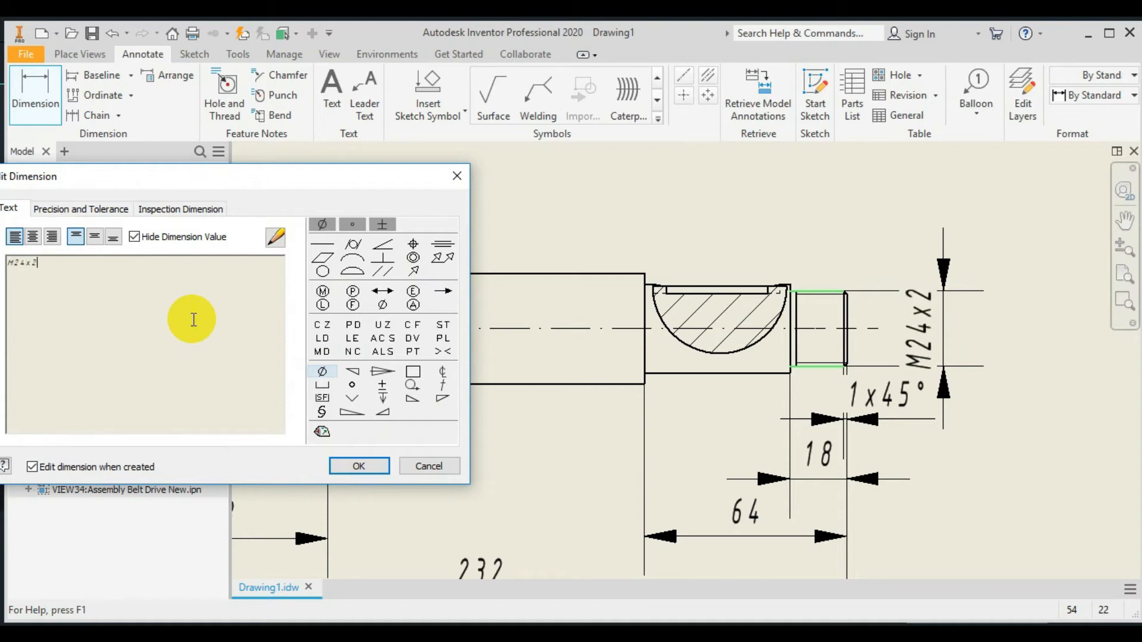
left_click(359, 465)
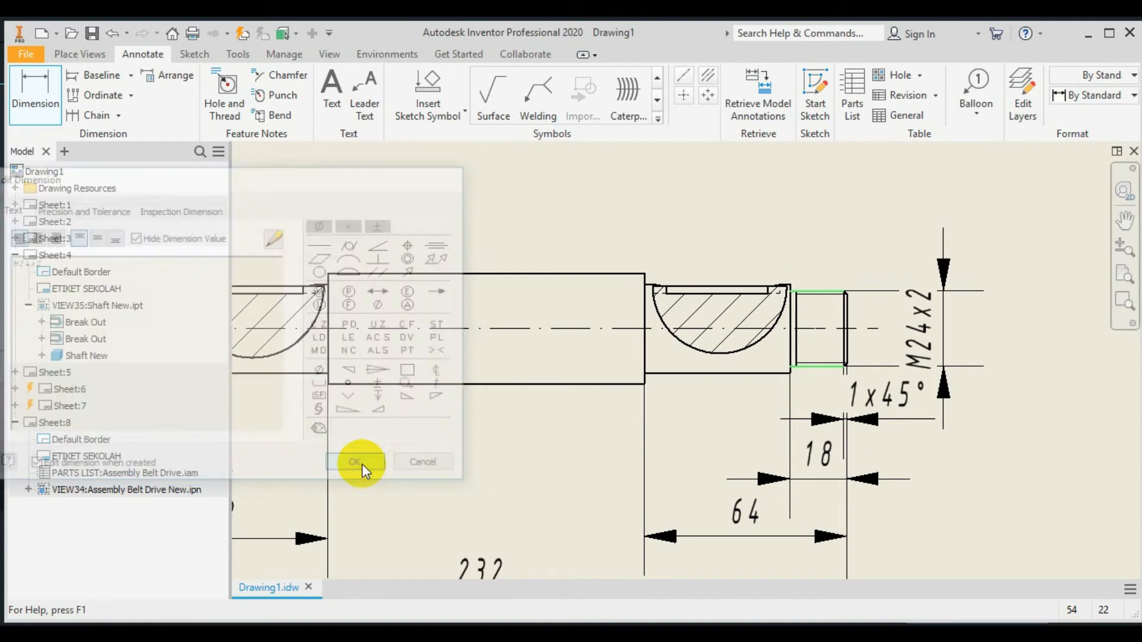
Dimension the right keyway section's diameter outside the M24x2 dimension, replacing the hidden value with the text Ø28g6
left_click(758, 373)
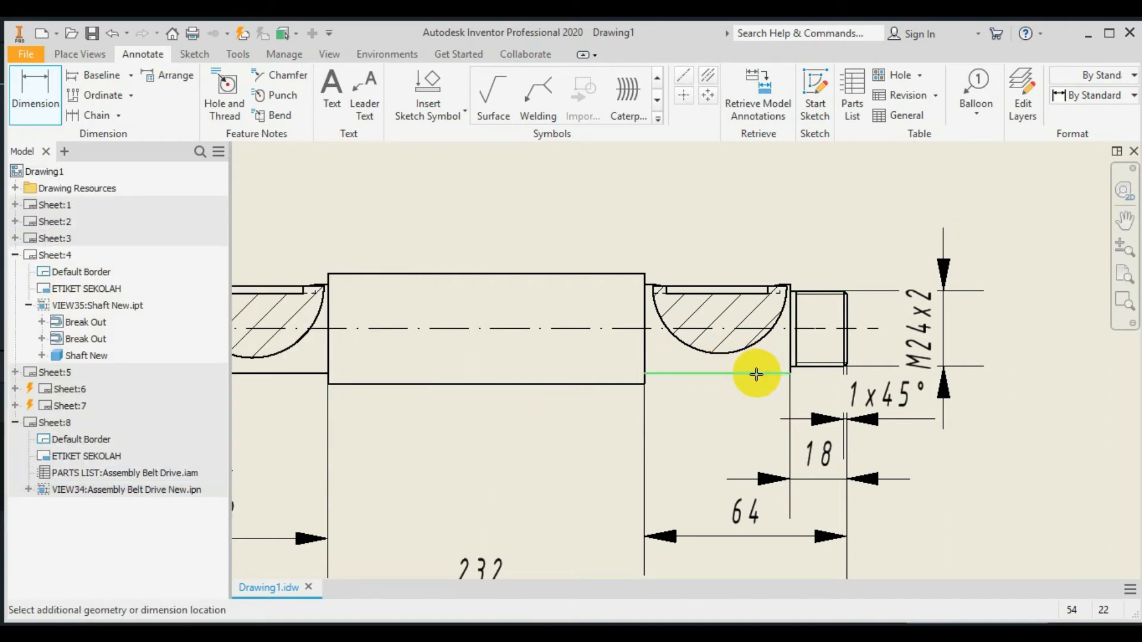
left_click(748, 287)
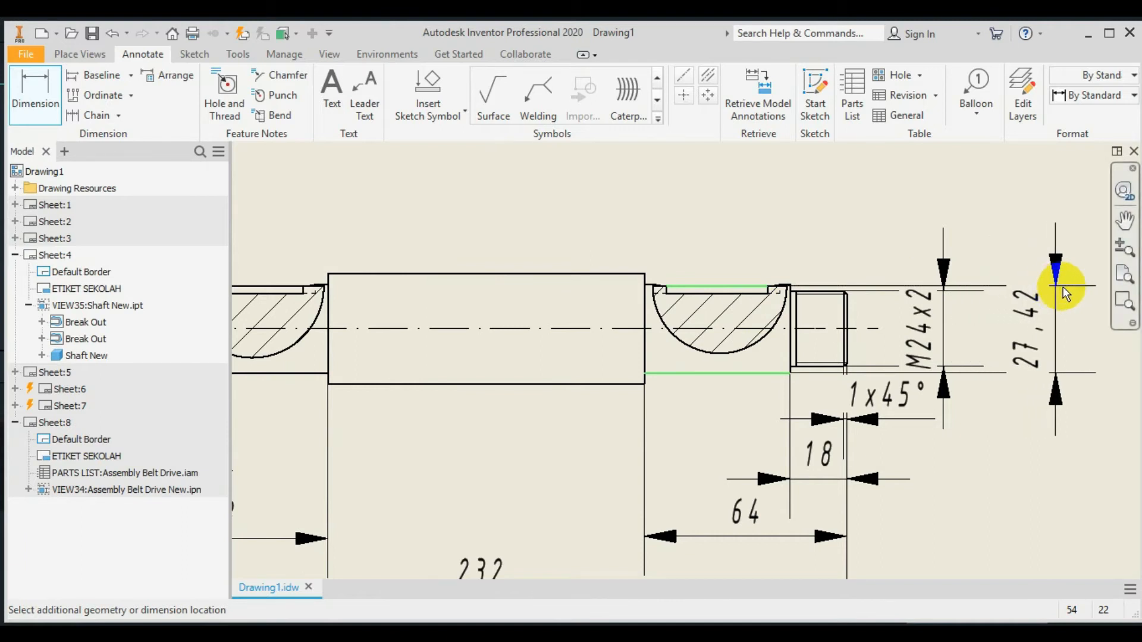
left_click(1063, 286)
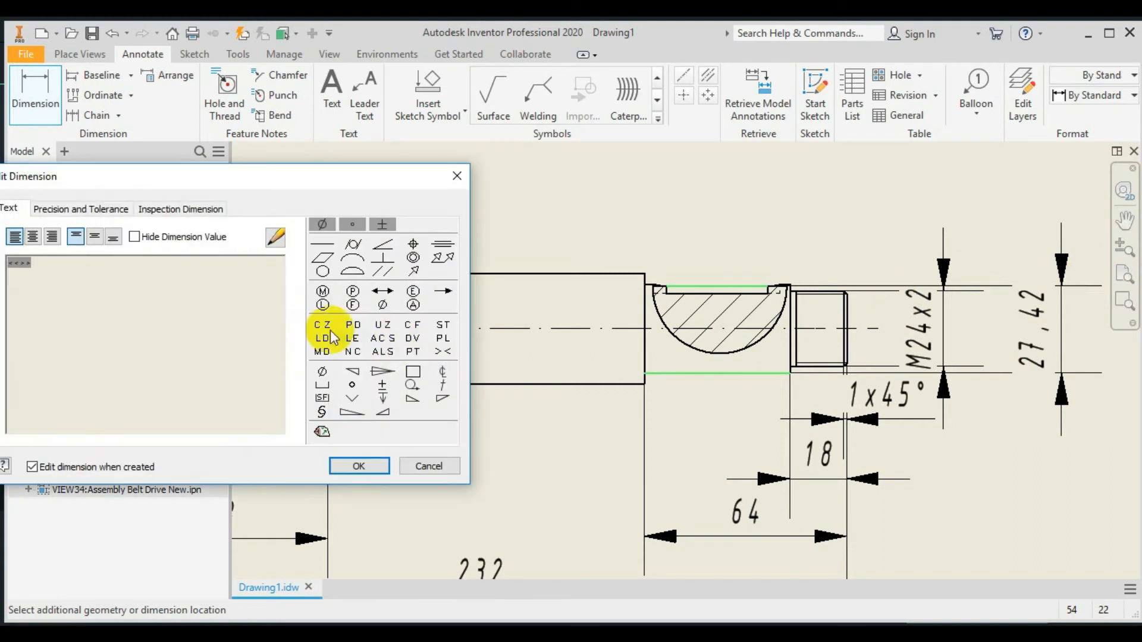
left_click(134, 237)
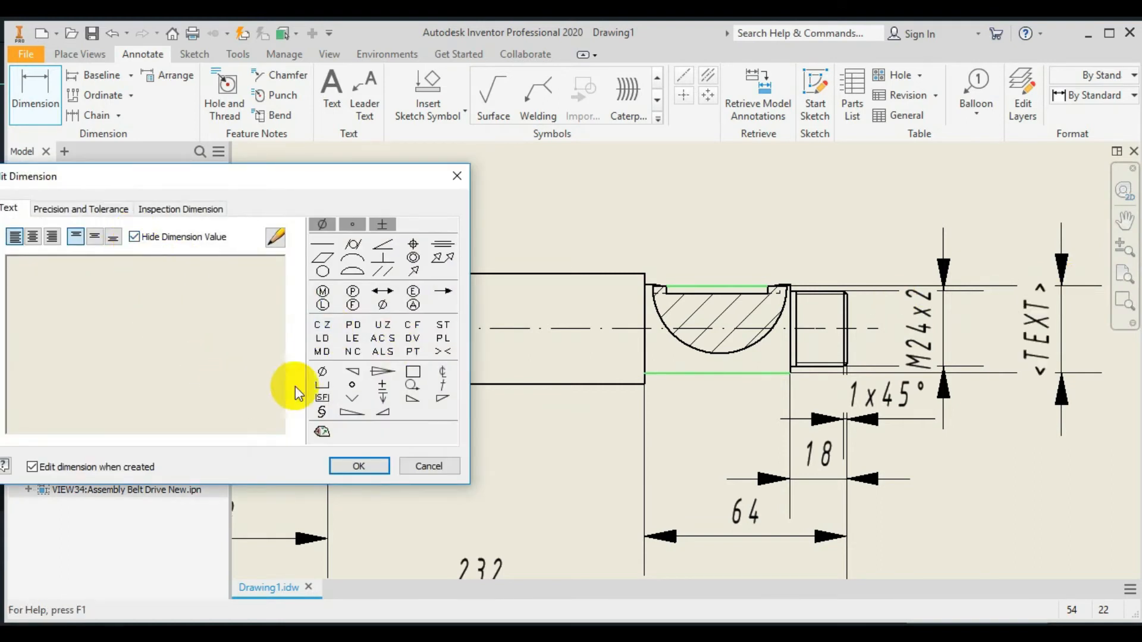
left_click(322, 372)
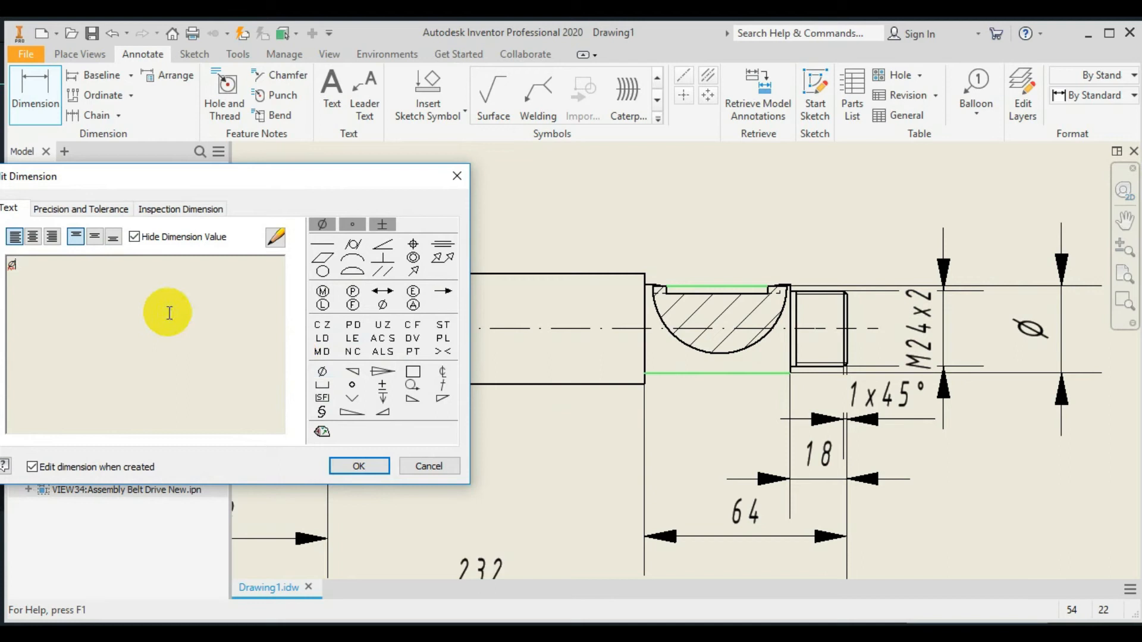
type("28")
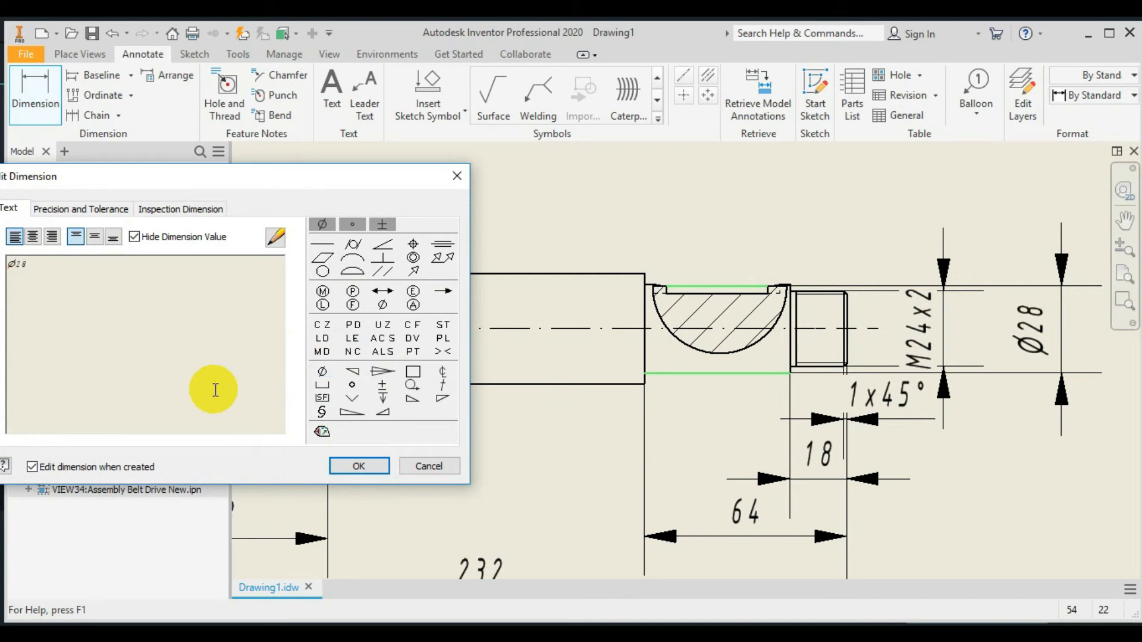
type("g6")
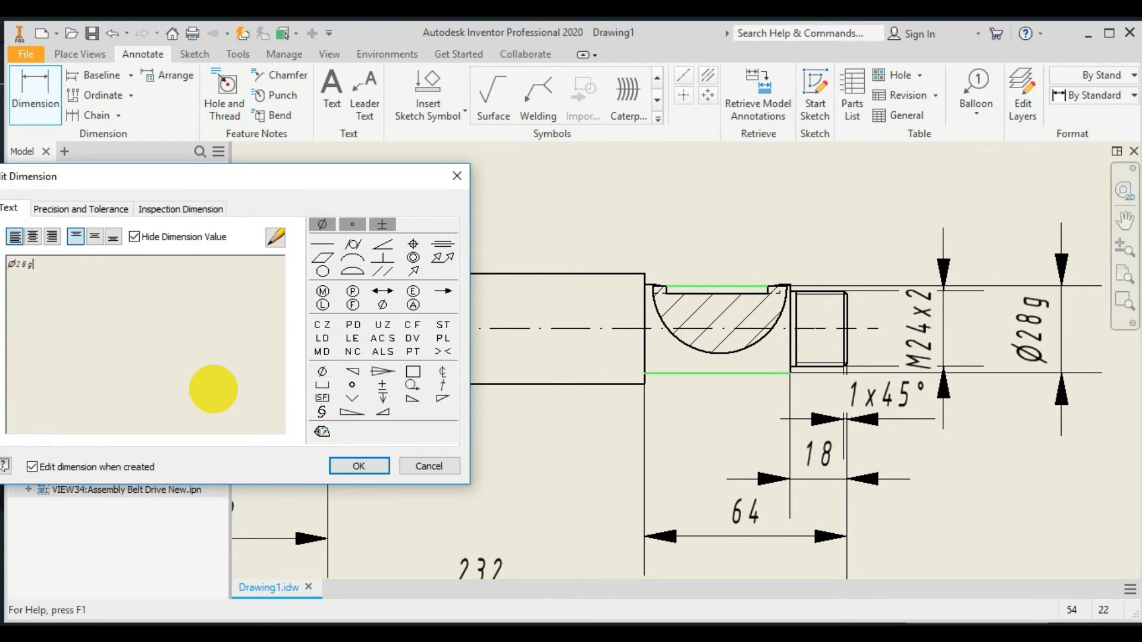
left_click(371, 466)
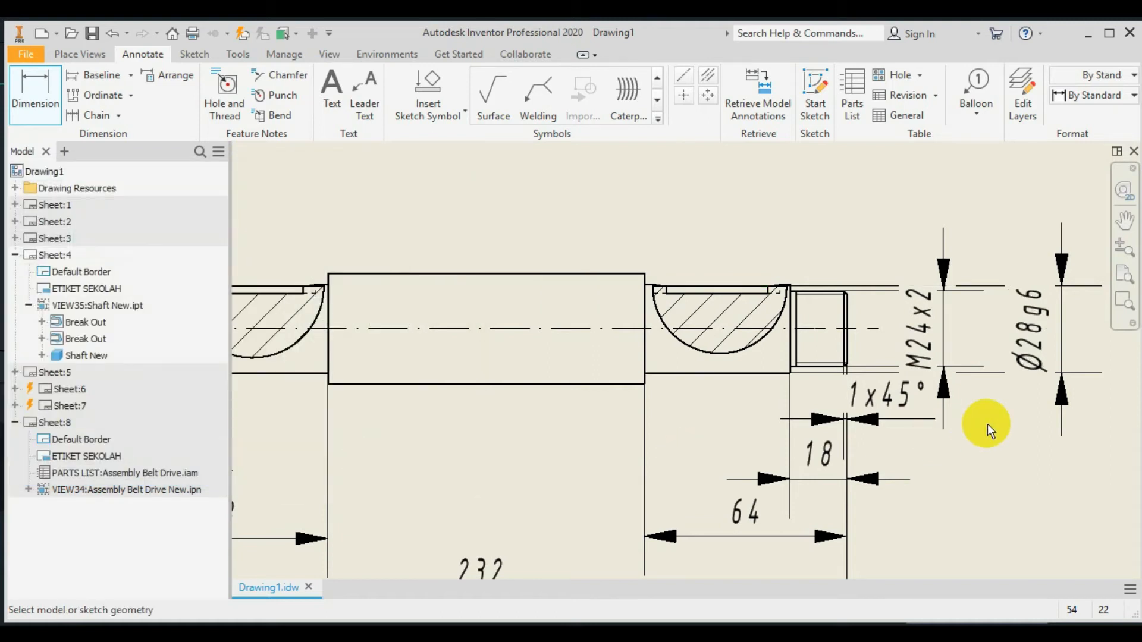
key("Escape")
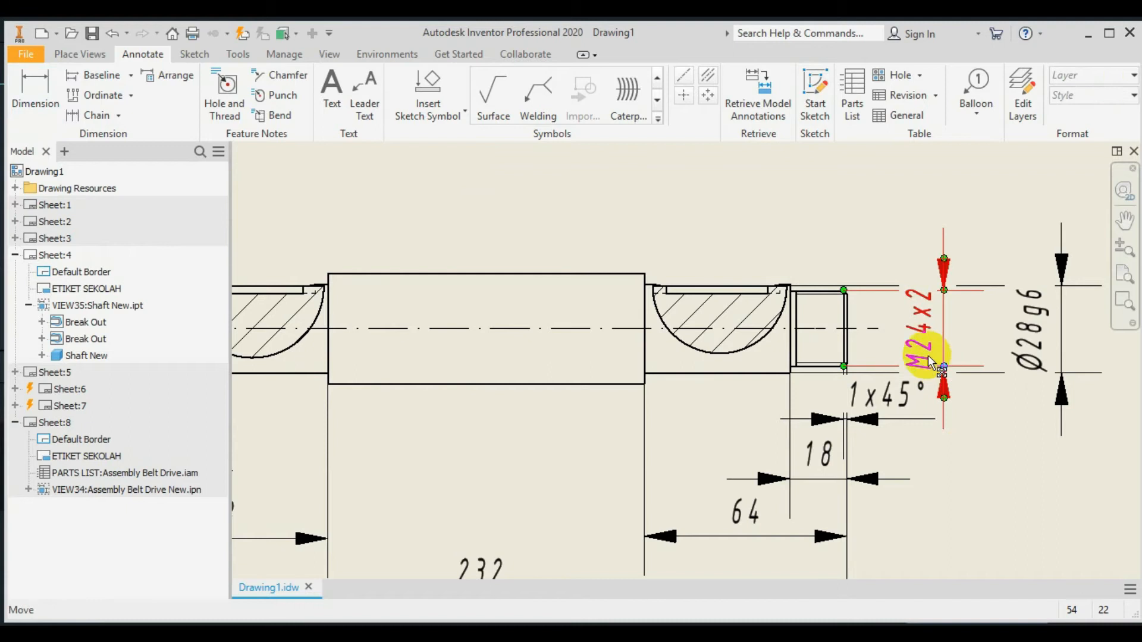
Move the right M24x2 text above its upper arrow and place the dimension line between the 1x45° text and the Ø28g6 dimension
left_click_drag(927, 345, 941, 249)
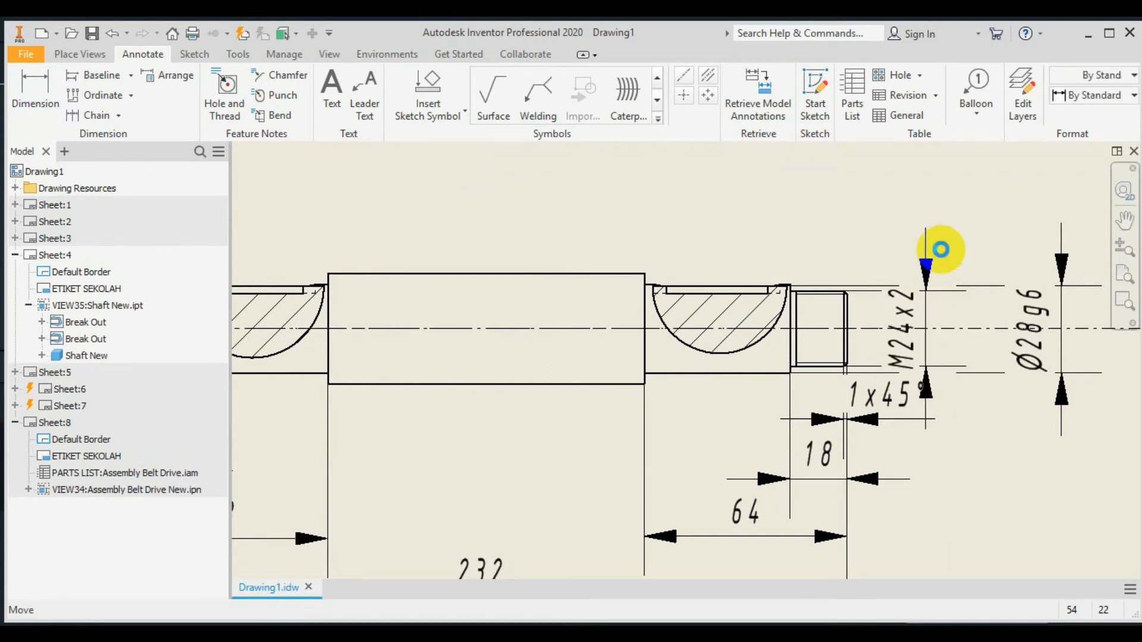
left_click_drag(911, 333, 943, 234)
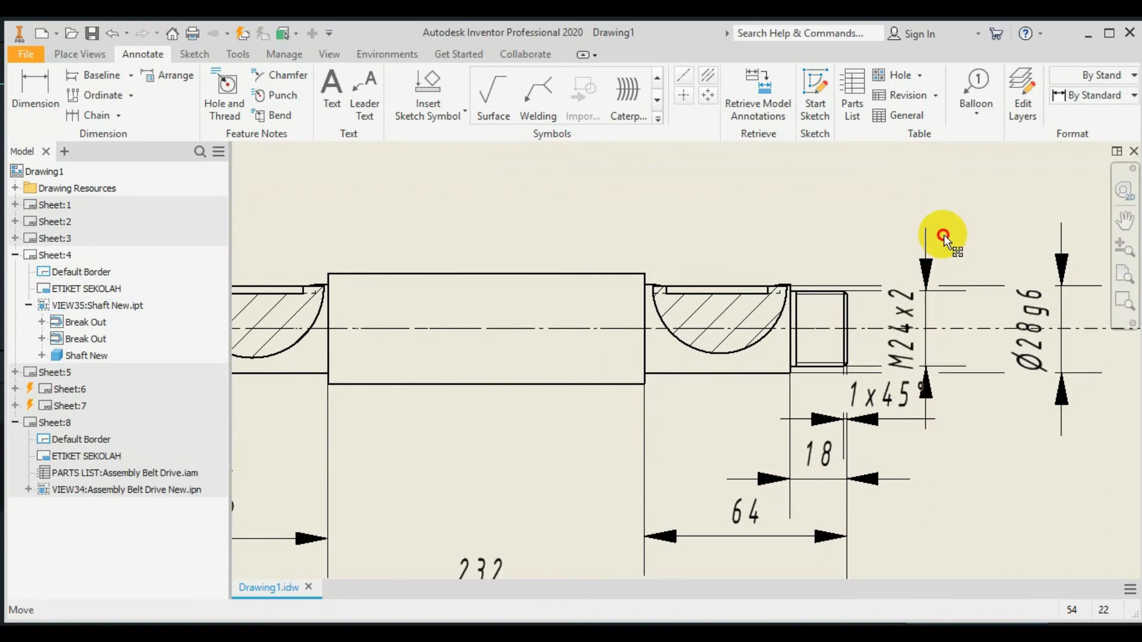
left_click_drag(925, 277, 901, 224)
left_click(904, 276)
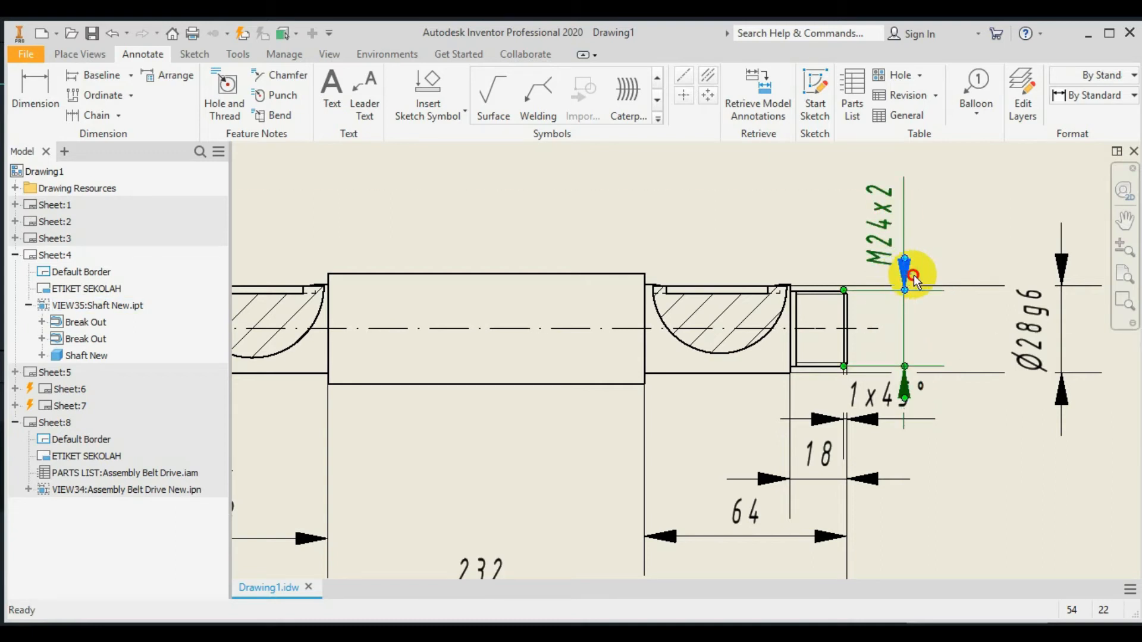
left_click_drag(904, 318, 946, 324)
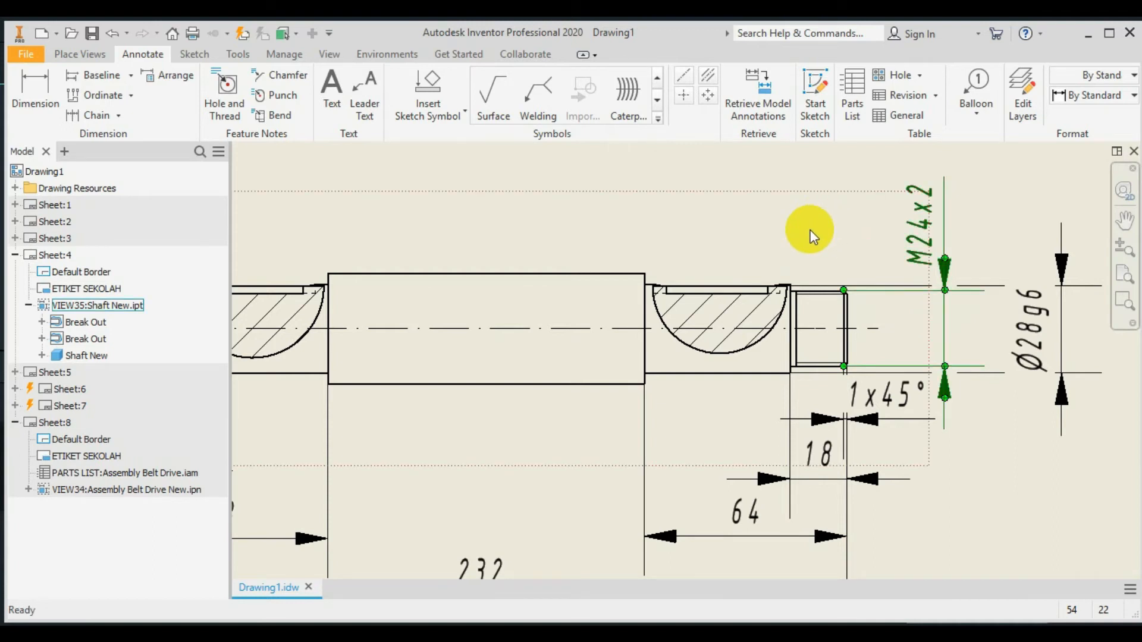
Dimension the middle section's diameter inside its outline, replacing the hidden value with the text Ø335g4
scroll(795, 247, "up", 3)
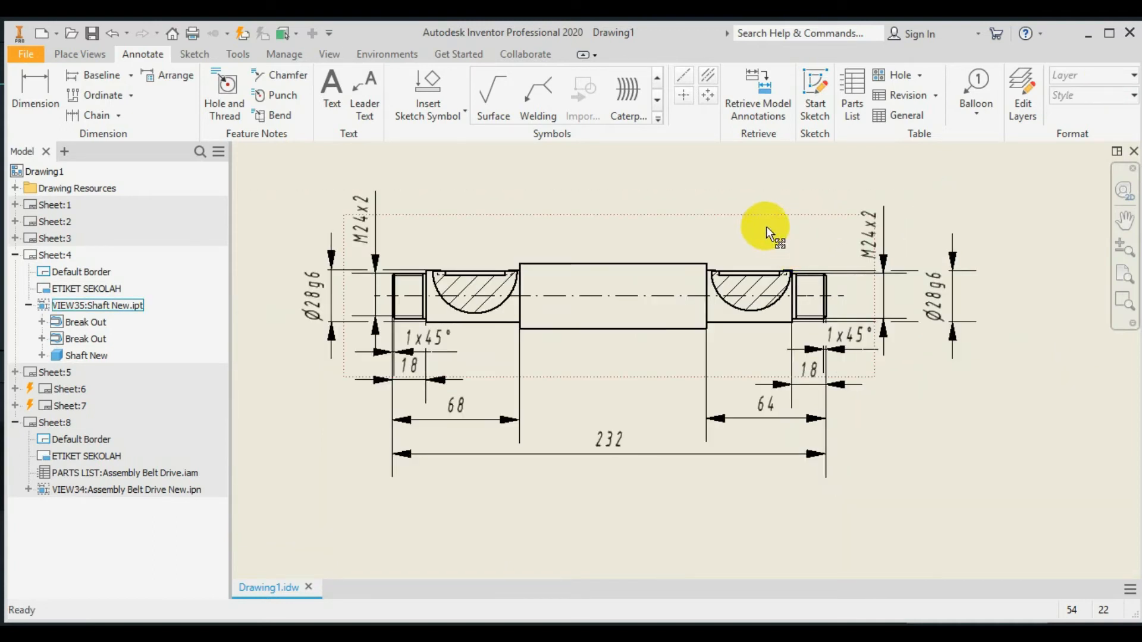
middle_click_drag(754, 183, 815, 287)
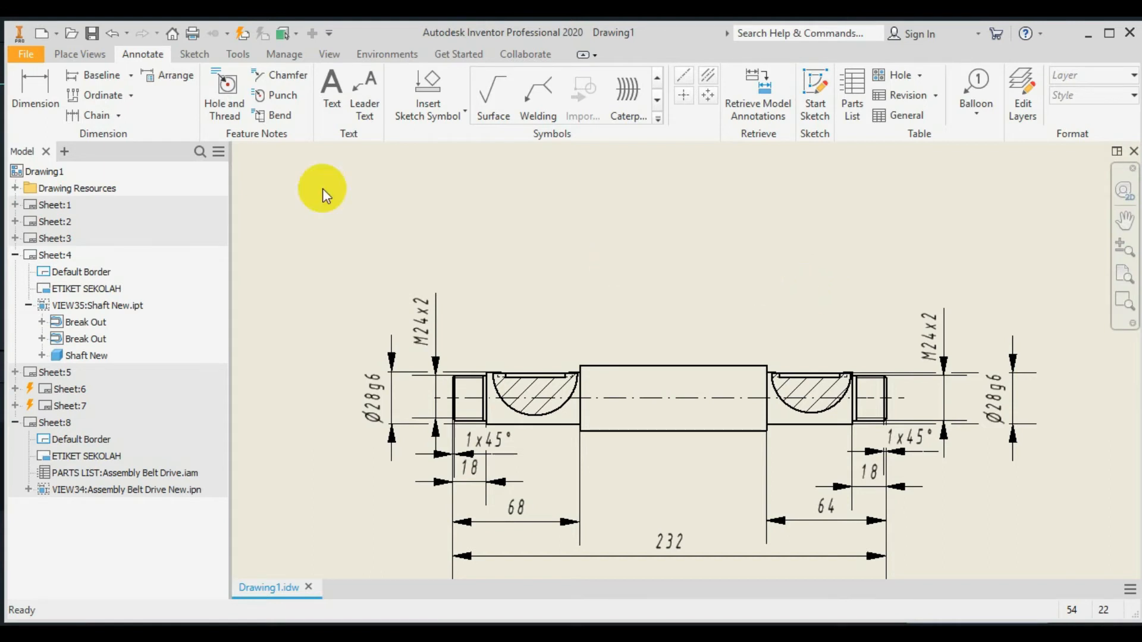
left_click(33, 83)
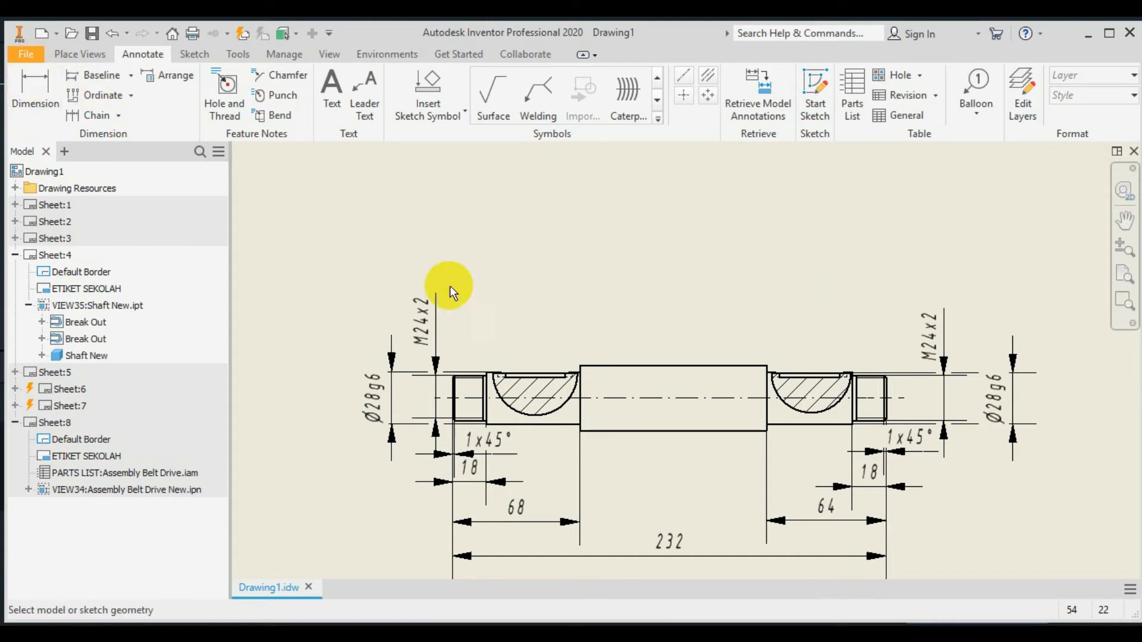
left_click(660, 366)
left_click(663, 429)
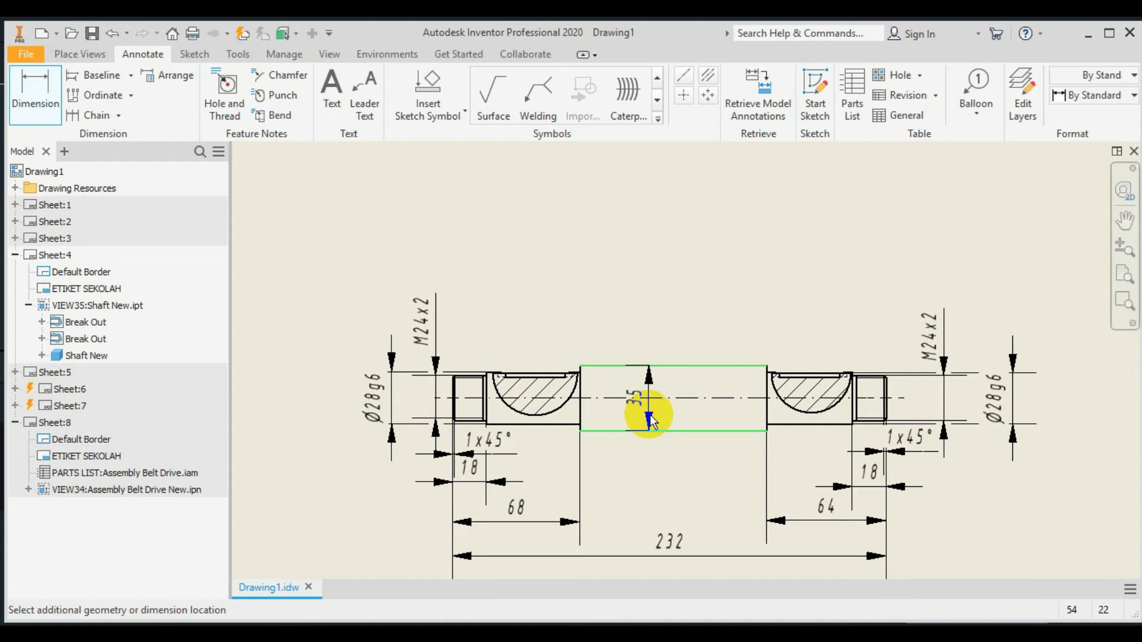
left_click(650, 420)
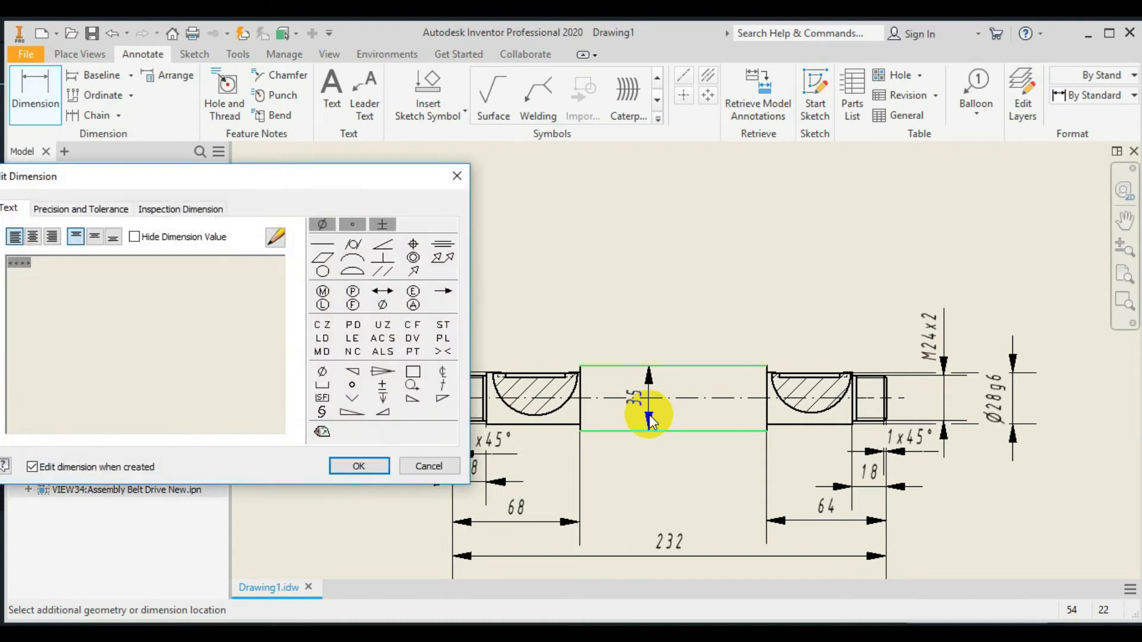
left_click(134, 237)
left_click(323, 373)
type("335")
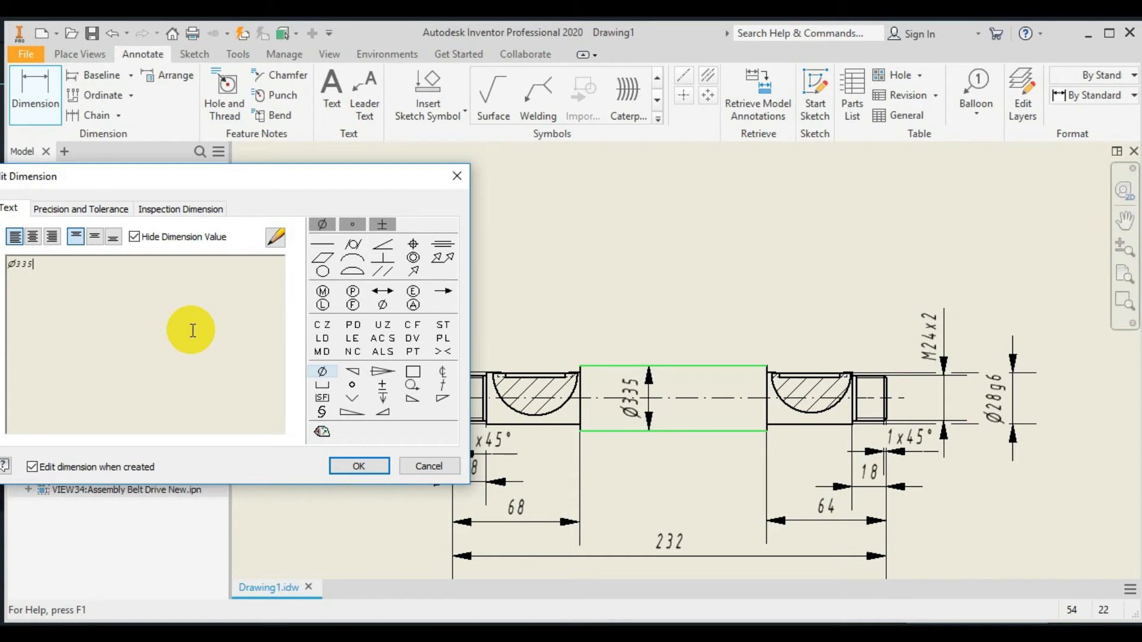
type("g4")
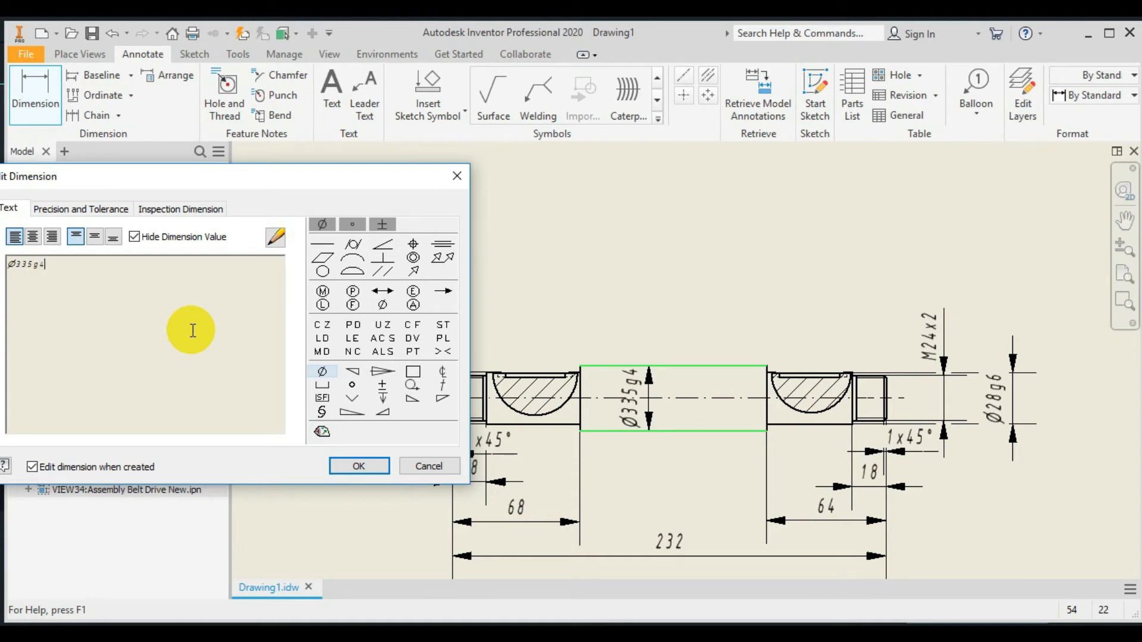
left_click(361, 467)
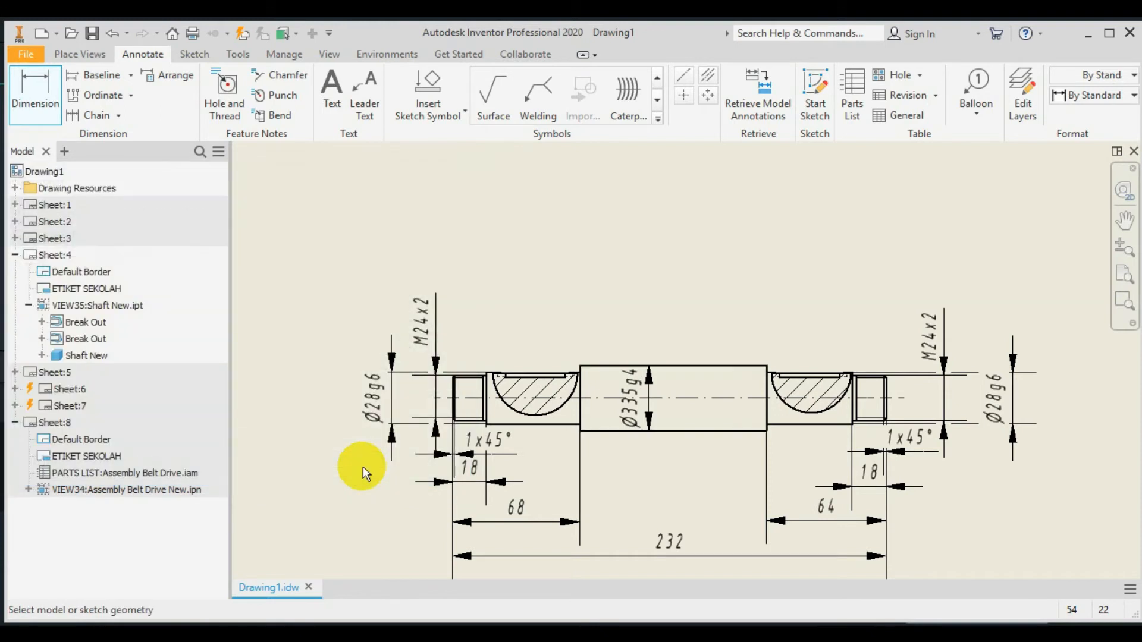
scroll(648, 488, "down", 2)
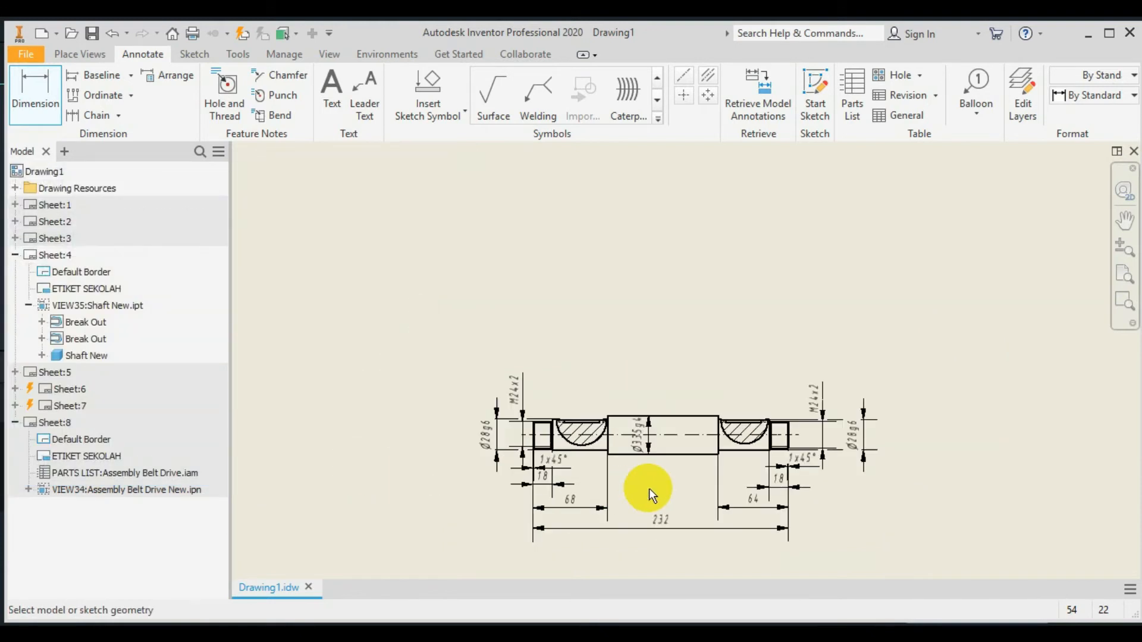
Create a projected top view of the shaft directly above the dimensioned front view
scroll(648, 488, "up", 3)
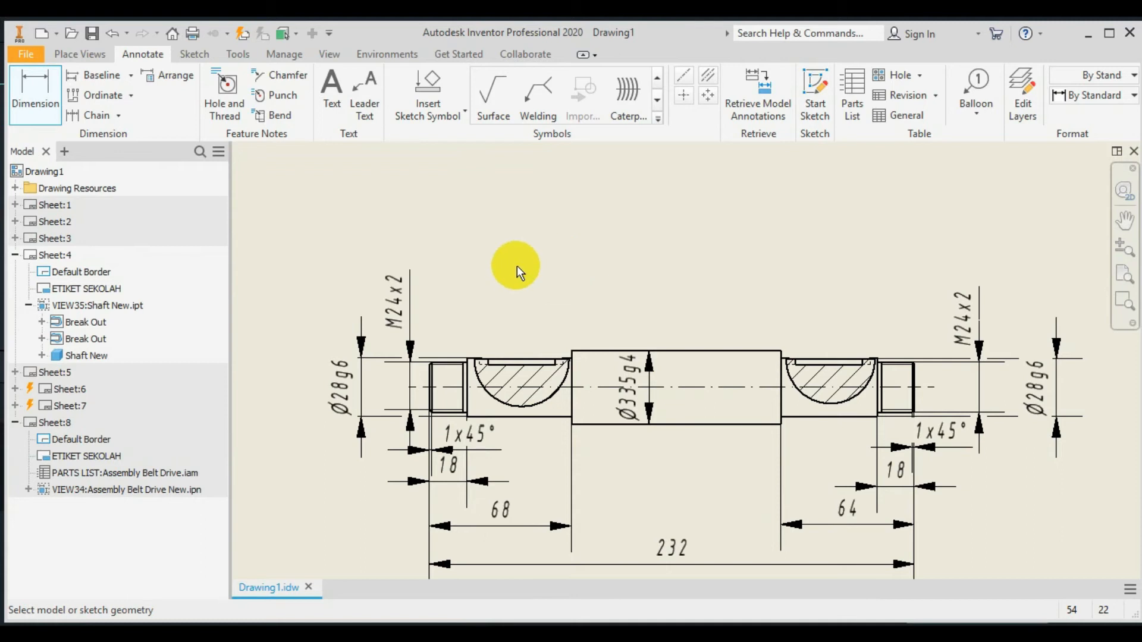
left_click(80, 54)
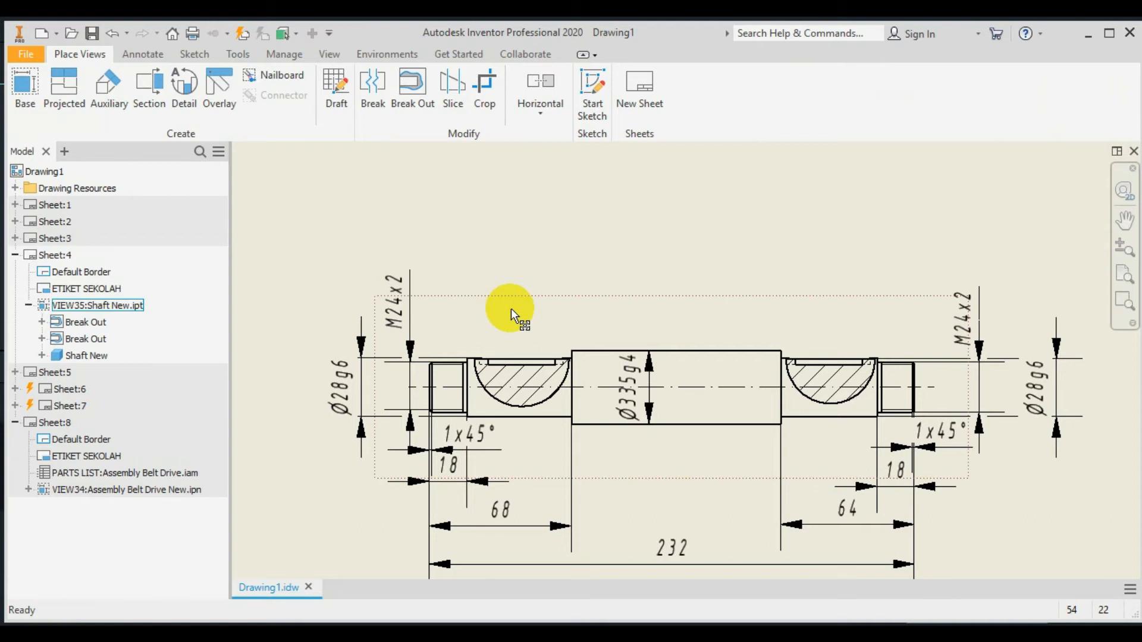
left_click(64, 90)
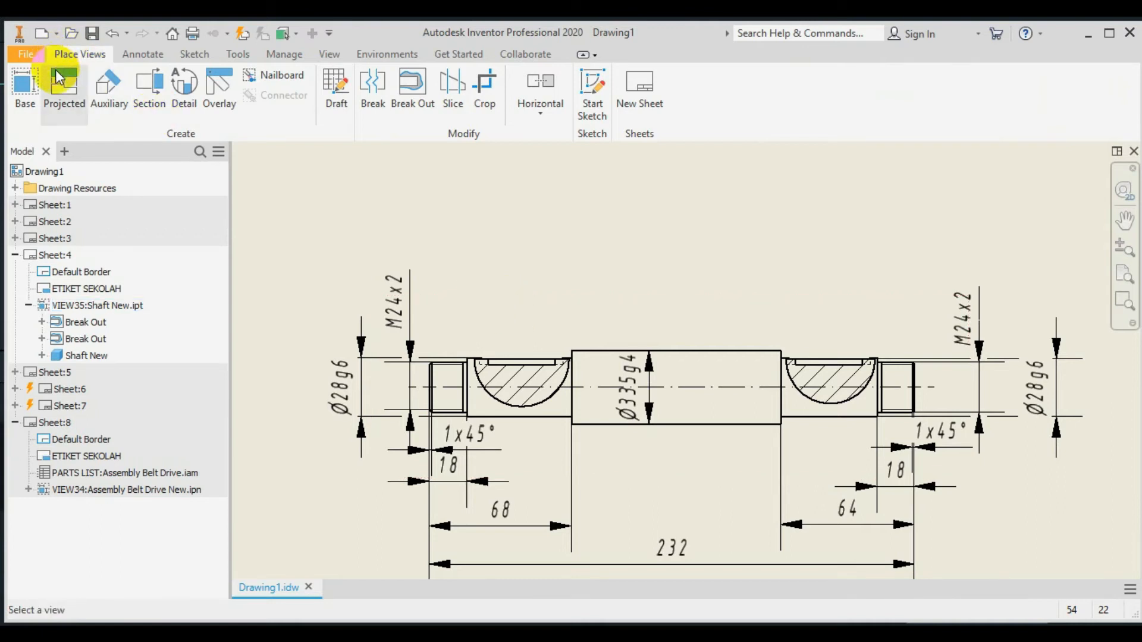
left_click(494, 321)
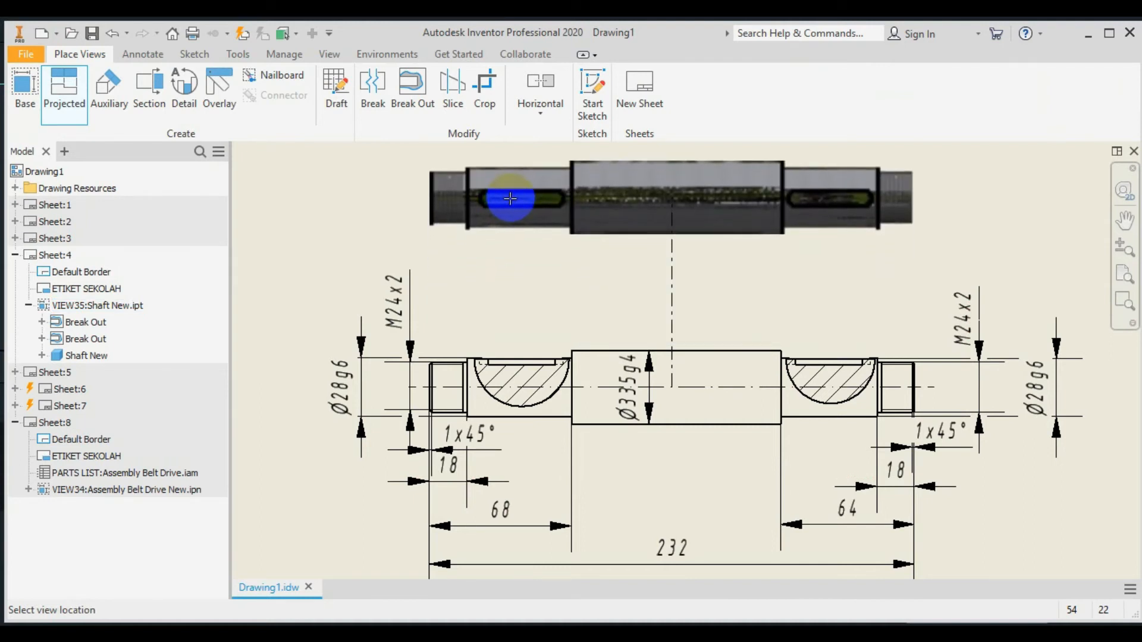
left_click(510, 198)
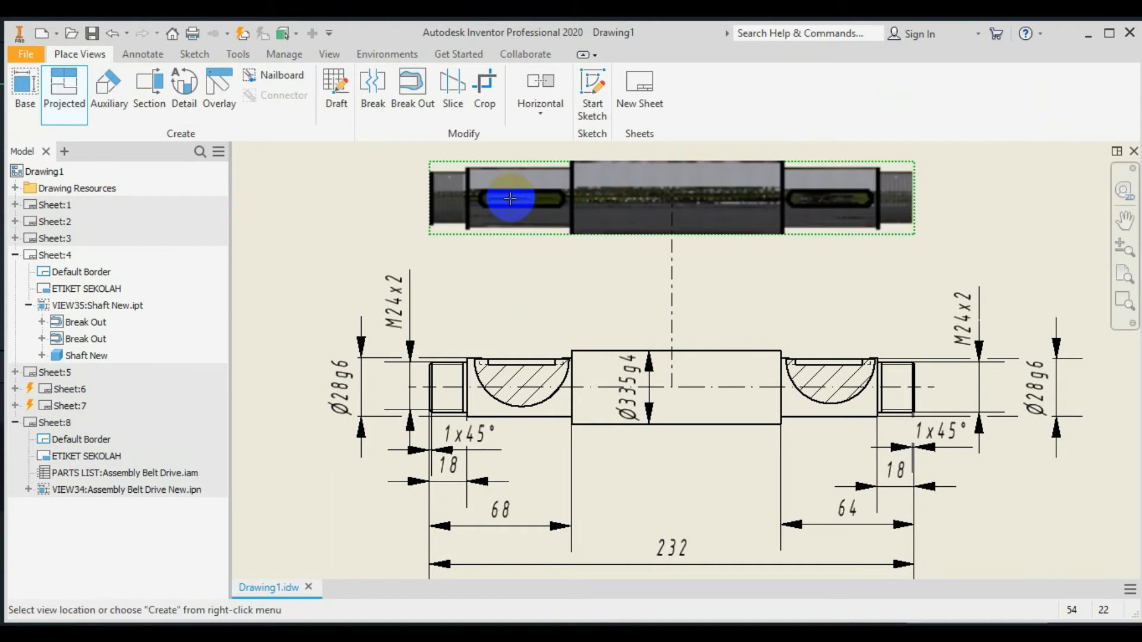
right_click(510, 198)
left_click(558, 198)
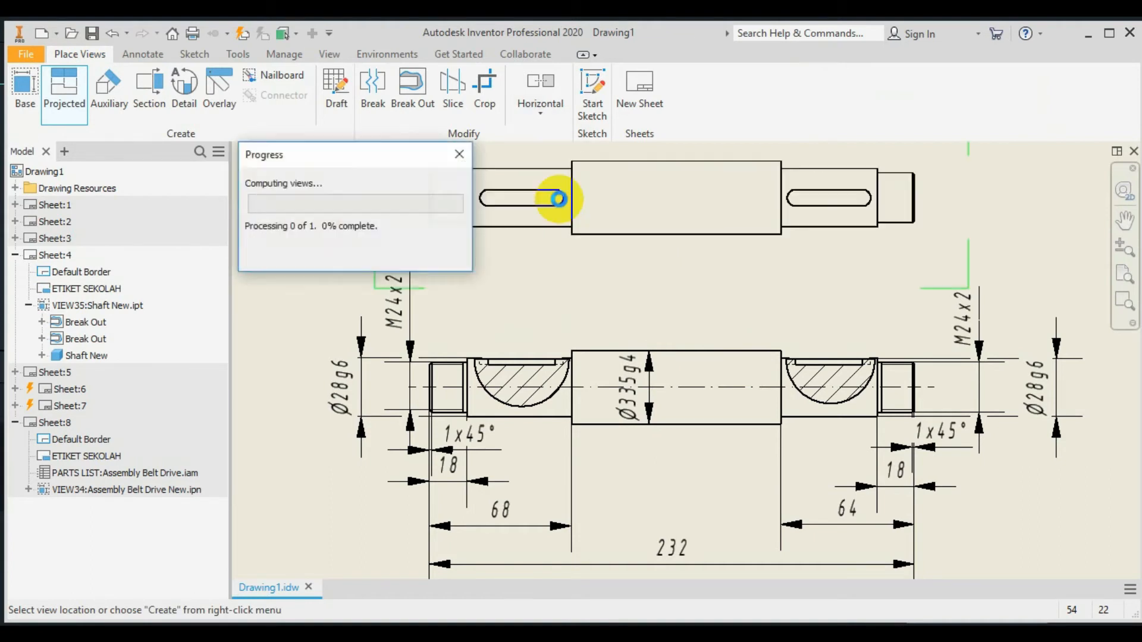
left_click(554, 245)
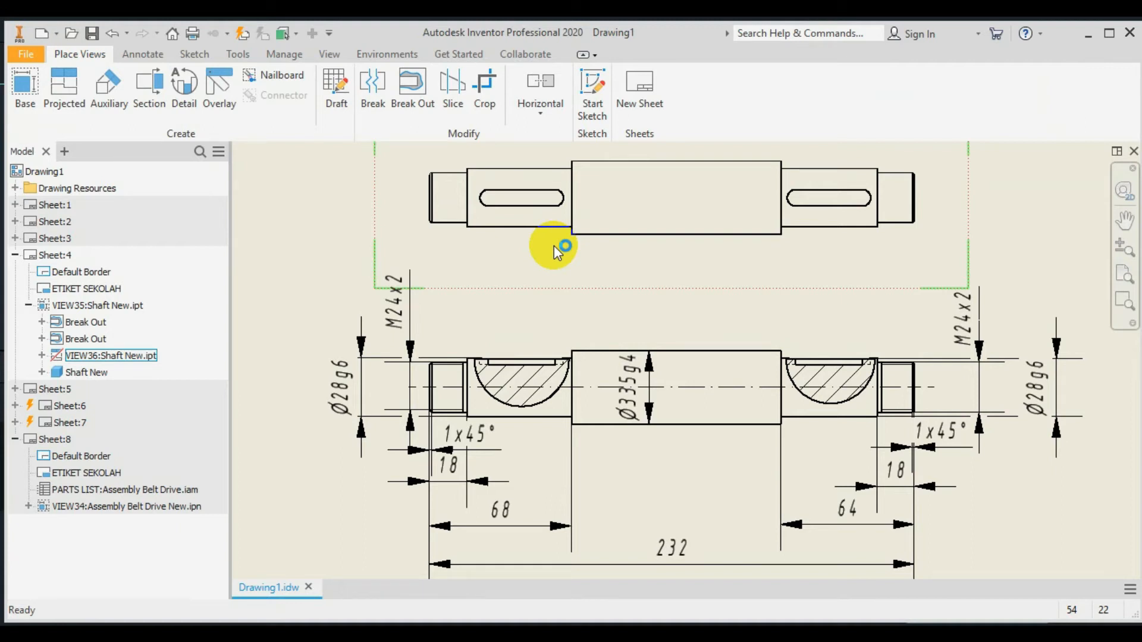
Hide the outlines of the left threaded end and left keyway section in the projected view, leaving the keyway slot shown
right_click(513, 168)
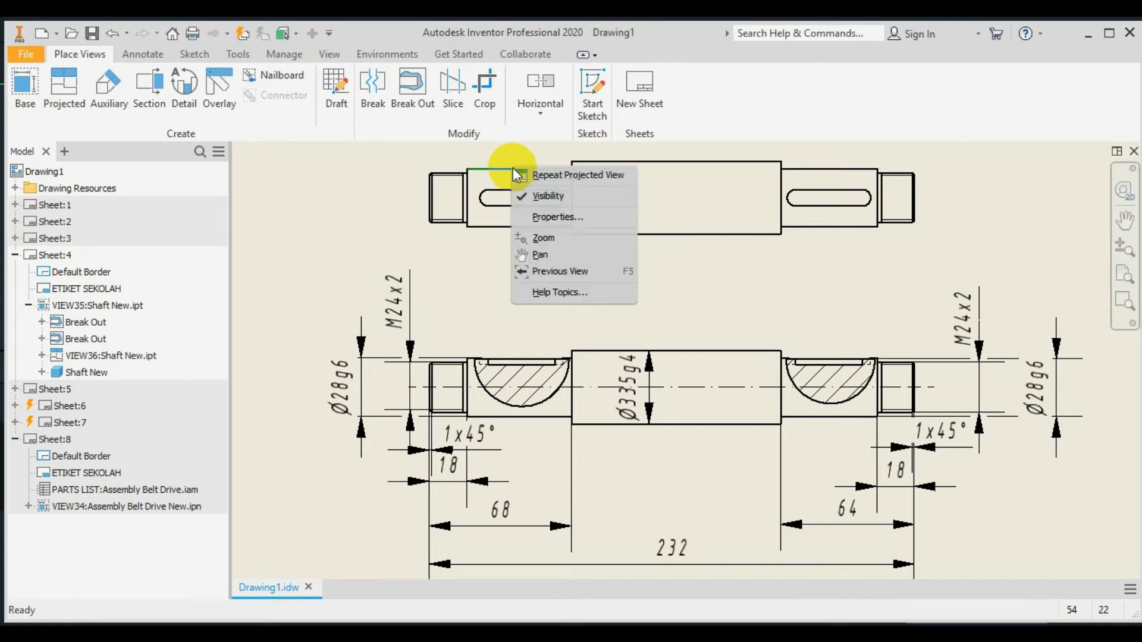
left_click(546, 196)
left_click_drag(417, 162, 475, 238)
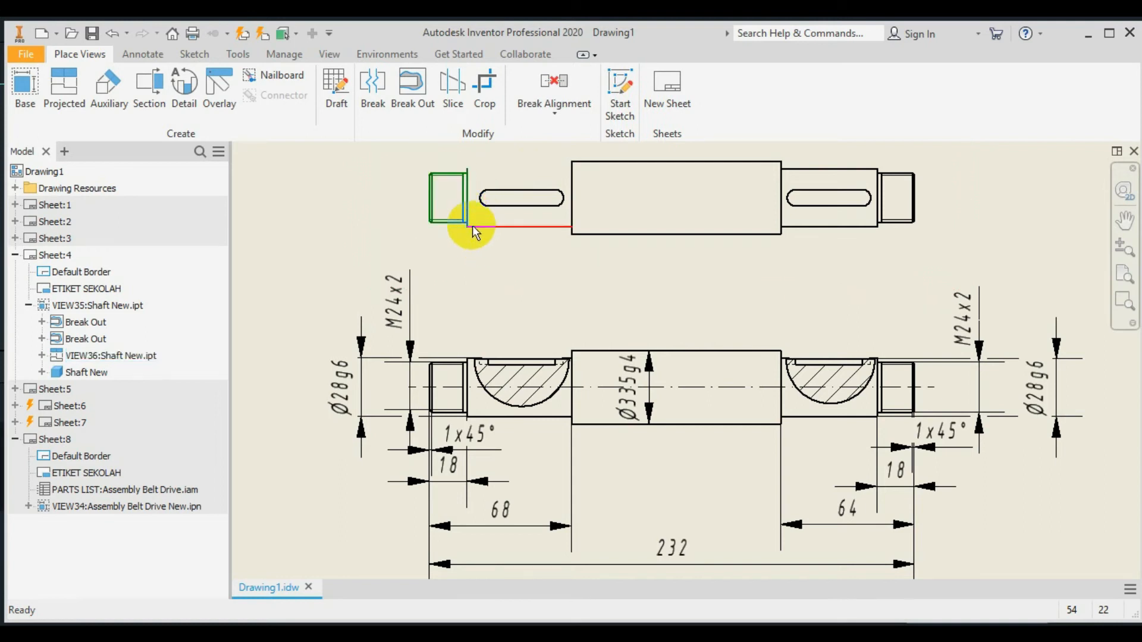
left_click(463, 206)
right_click(462, 206)
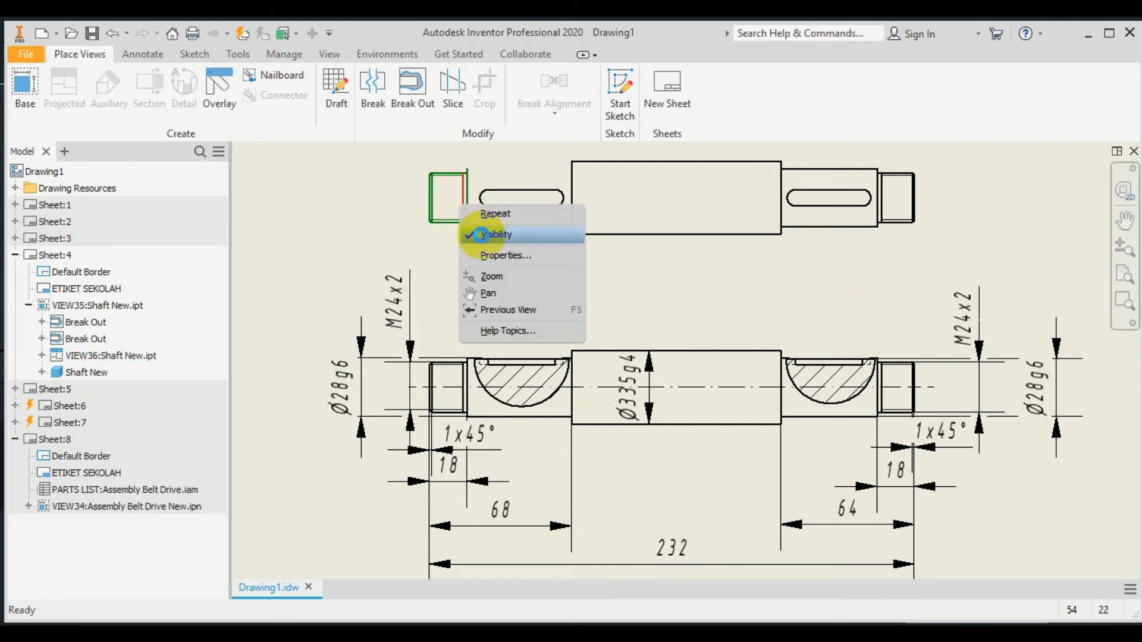
left_click(479, 235)
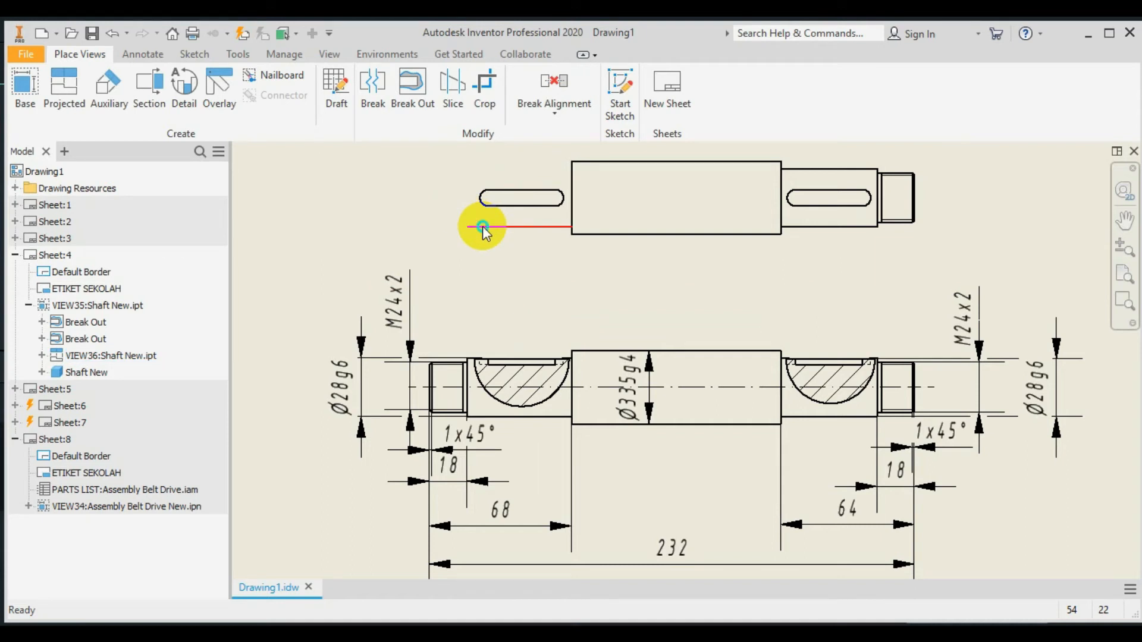
right_click(483, 226)
left_click(511, 254)
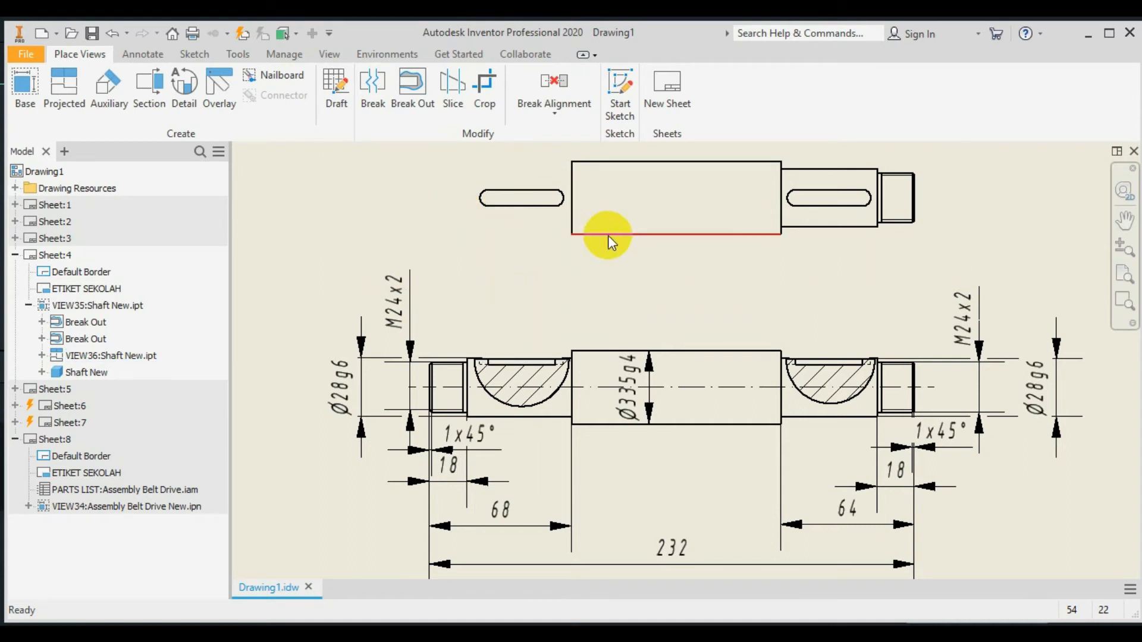
Hide the middle section's outline and the right keyway section's upper and lower edges in the projected view
left_click_drag(563, 142, 783, 249)
right_click(726, 213)
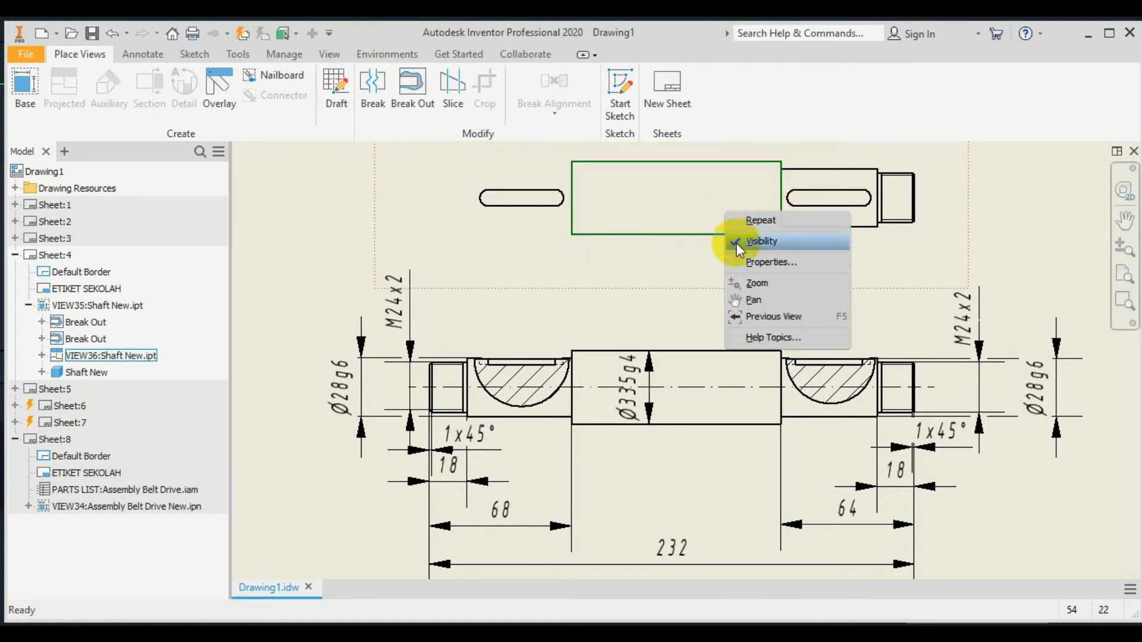
left_click(736, 242)
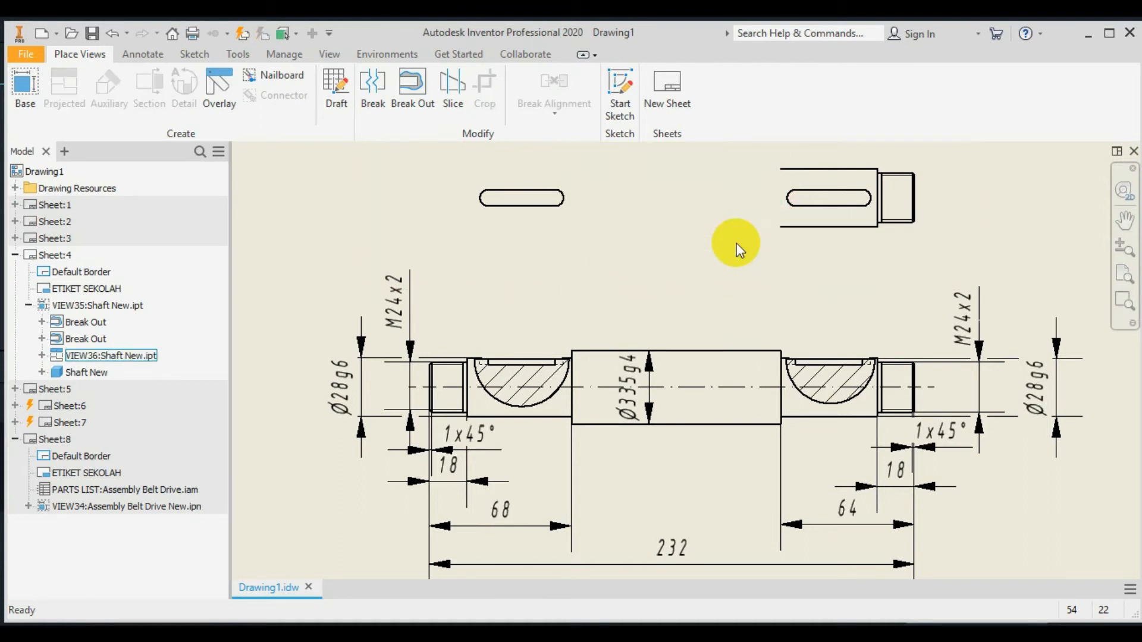
right_click(790, 173)
left_click(808, 198)
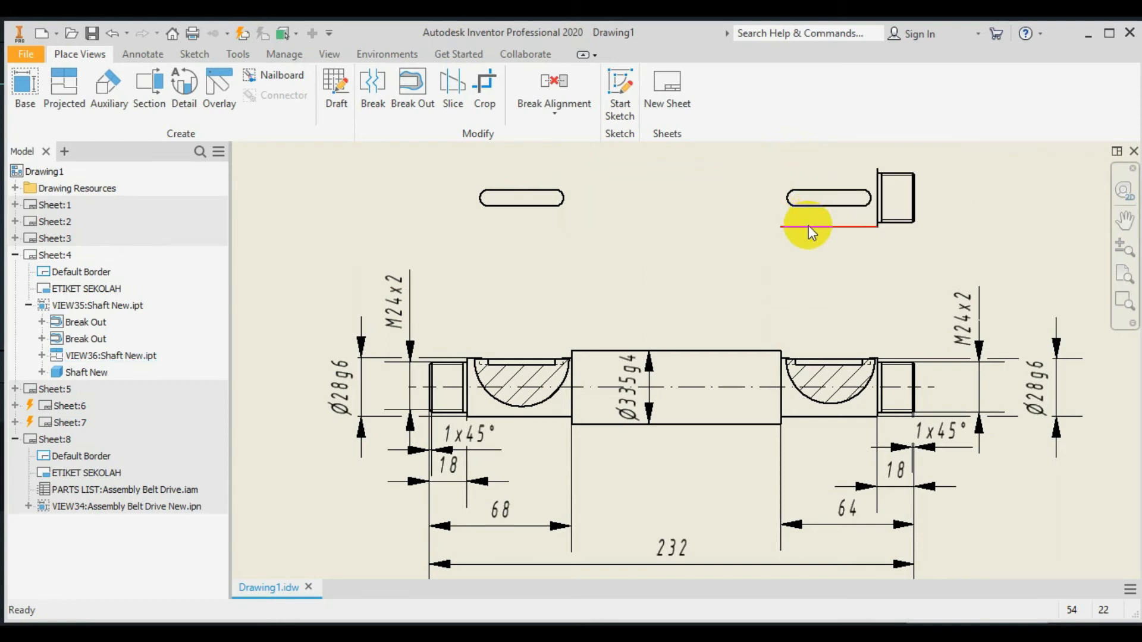
right_click(809, 226)
left_click(822, 251)
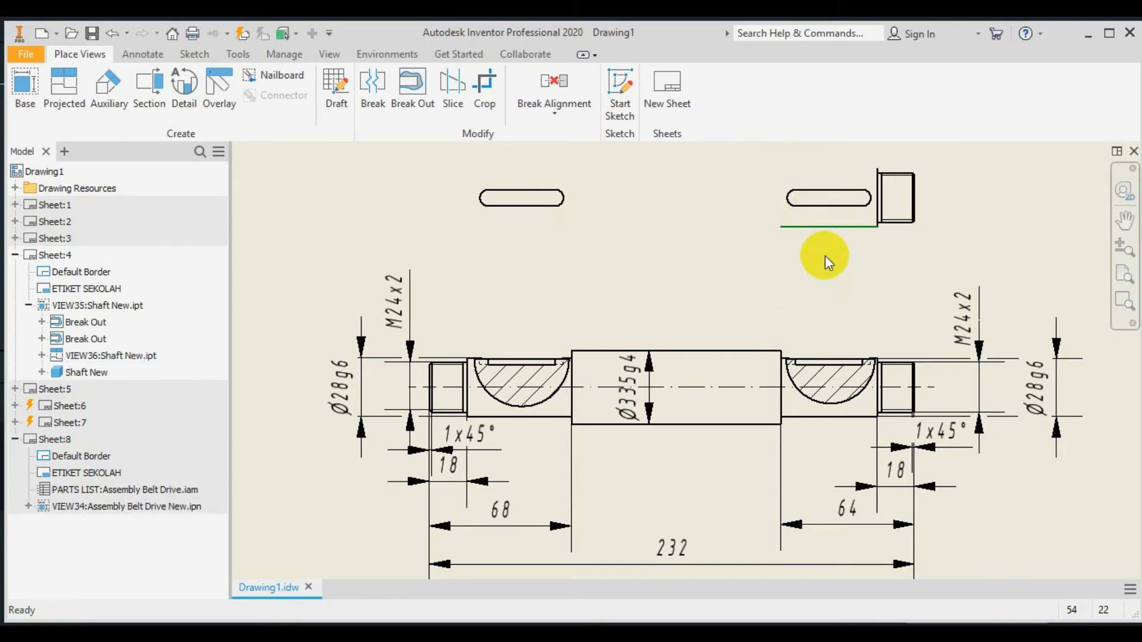
Hide all edges of the right threaded end in the projected view, leaving only the two keyway slots
left_click_drag(867, 153, 923, 207)
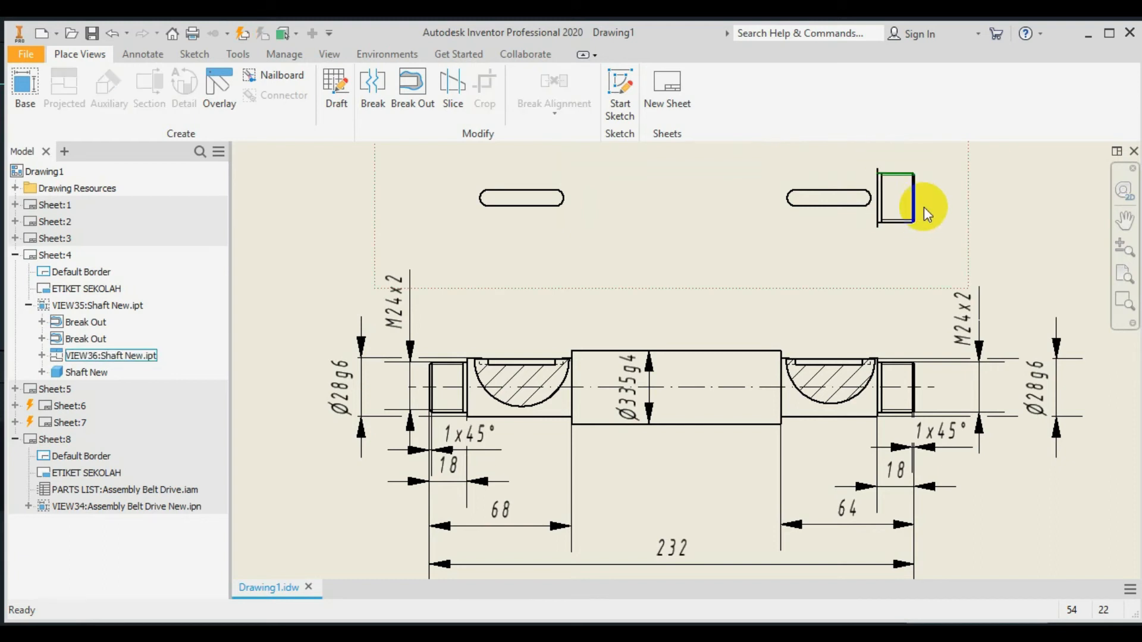
left_click(936, 176)
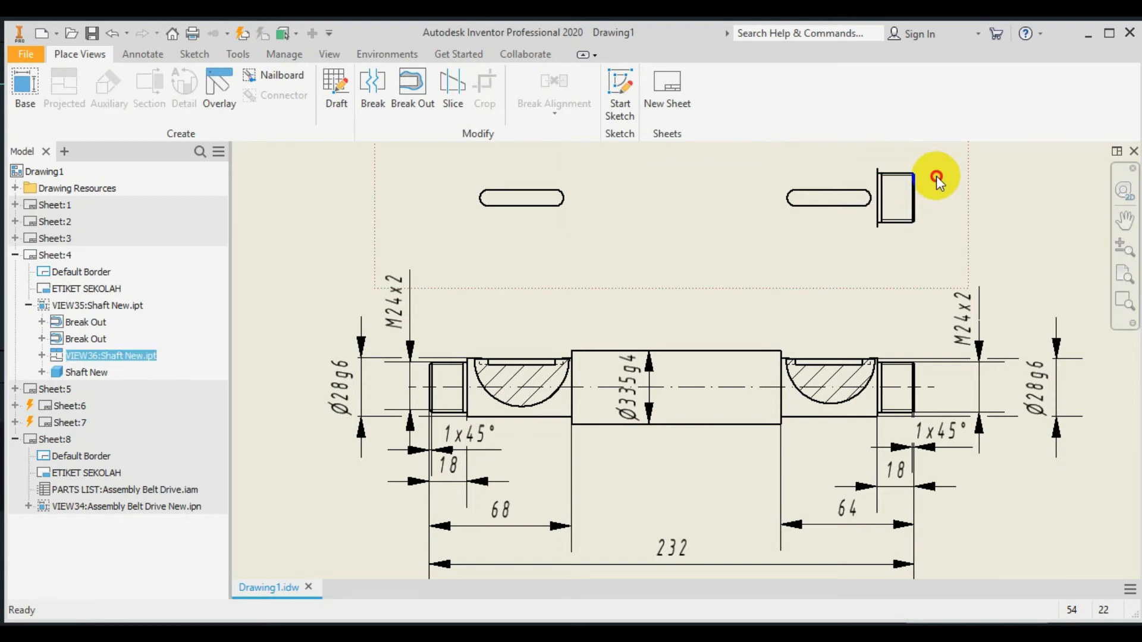
right_click(896, 180)
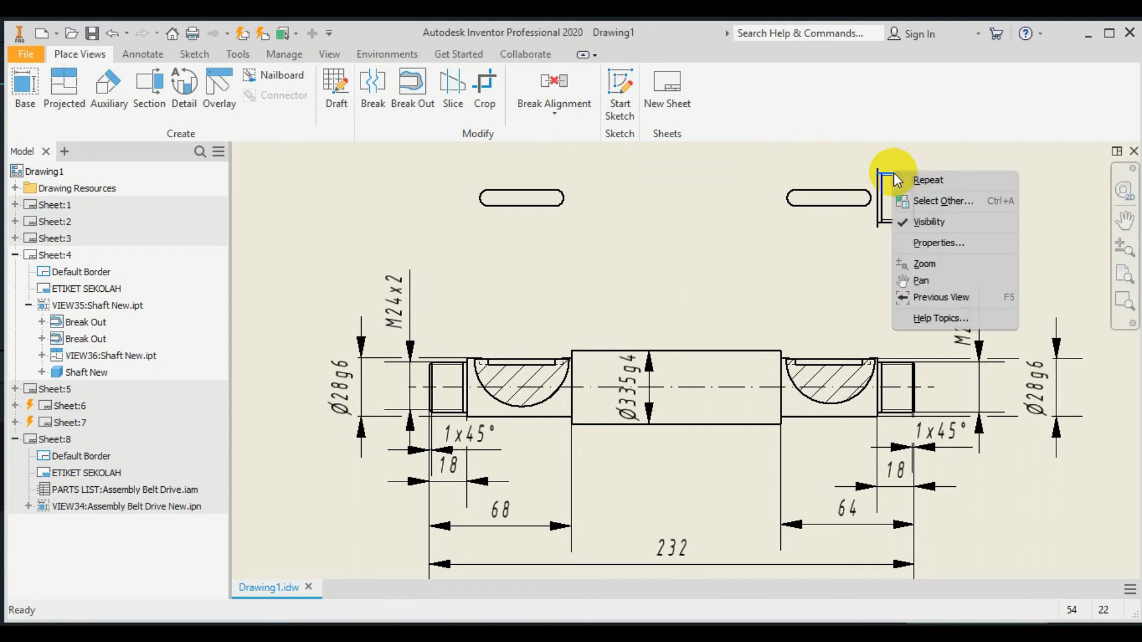
left_click(922, 223)
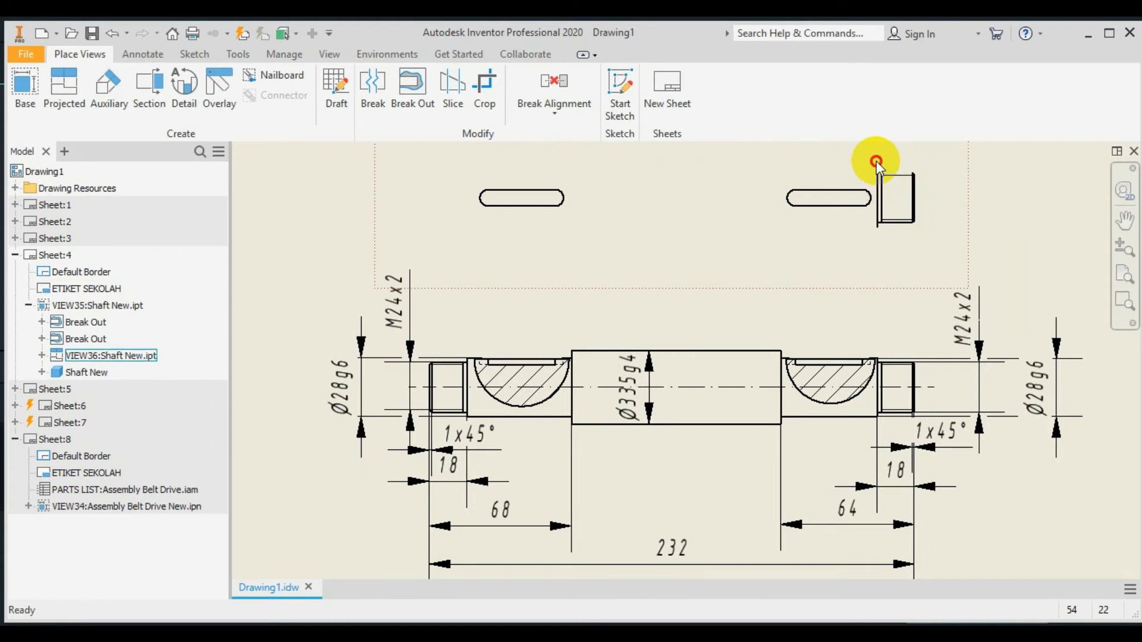
left_click_drag(880, 183, 930, 234)
right_click(909, 204)
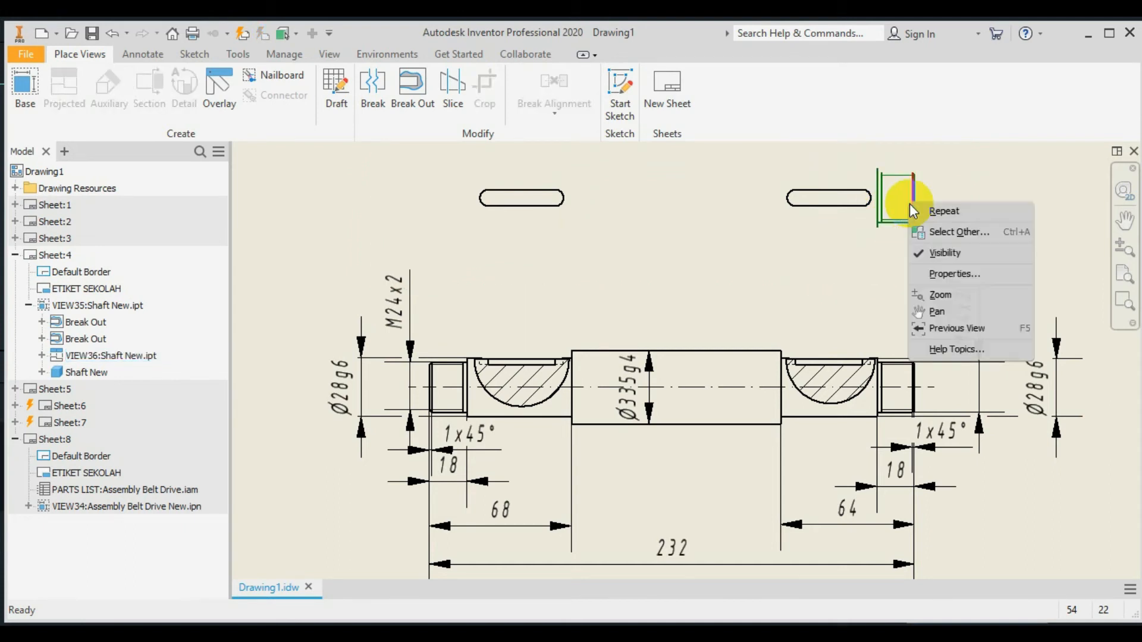
left_click(926, 253)
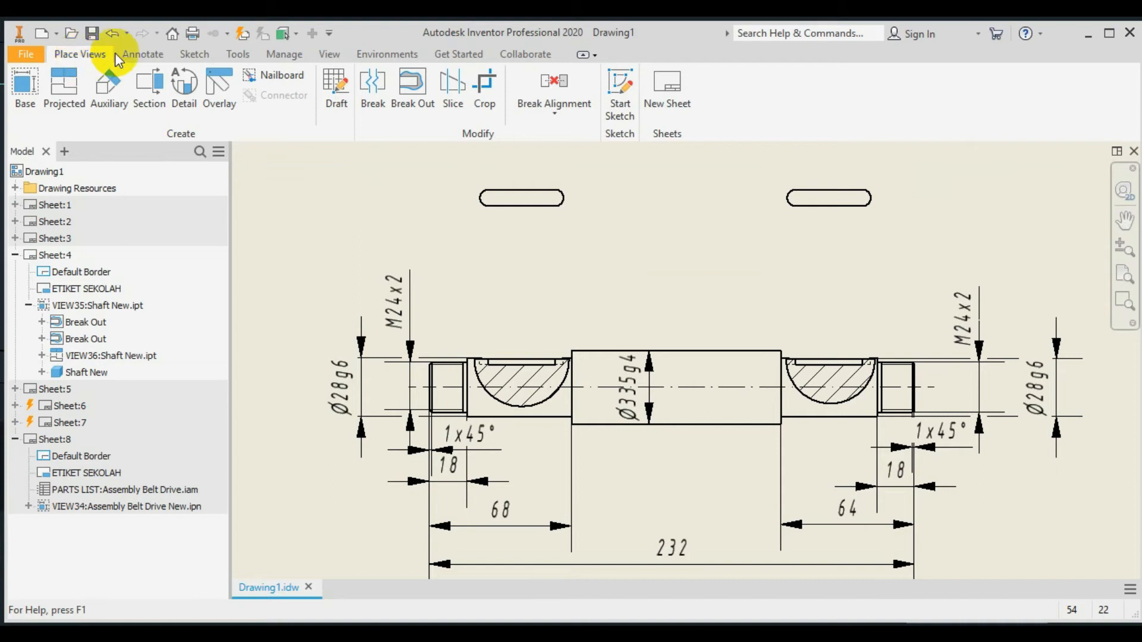
Dimension the left keyway slot's overall length between its rounded ends, placing the dimension above the slot
left_click(136, 54)
left_click(34, 79)
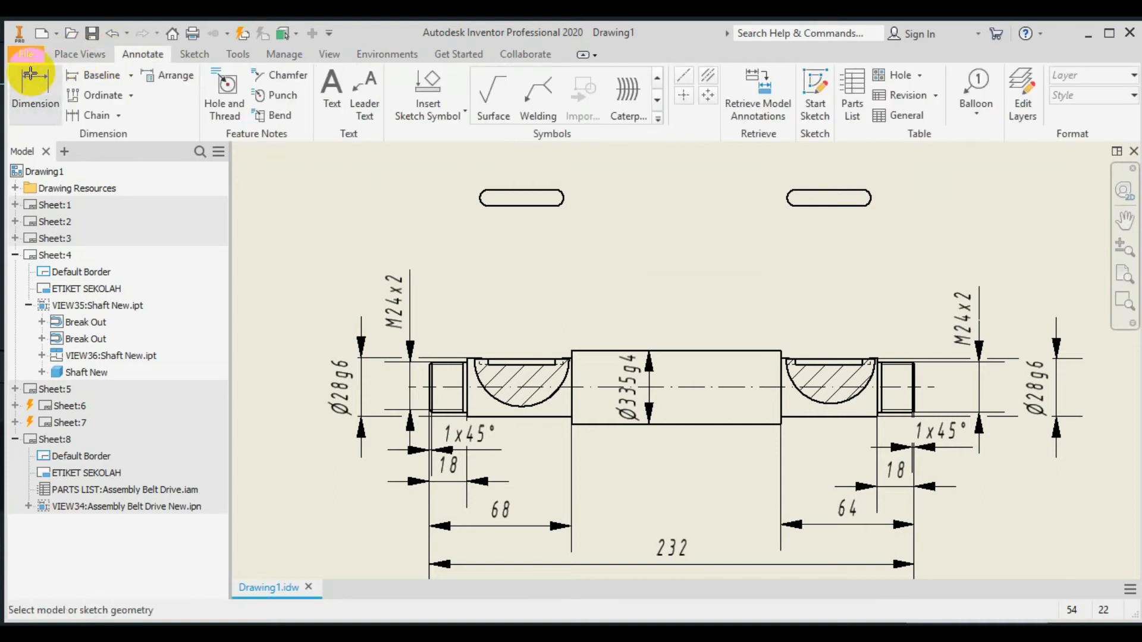
left_click(479, 195)
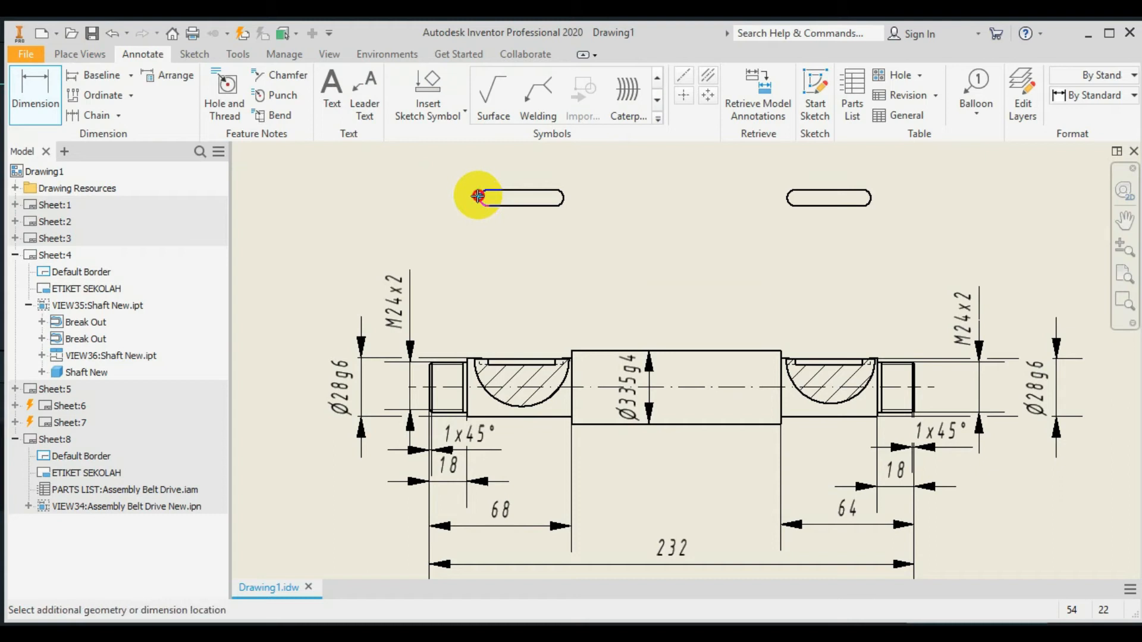
left_click(562, 196)
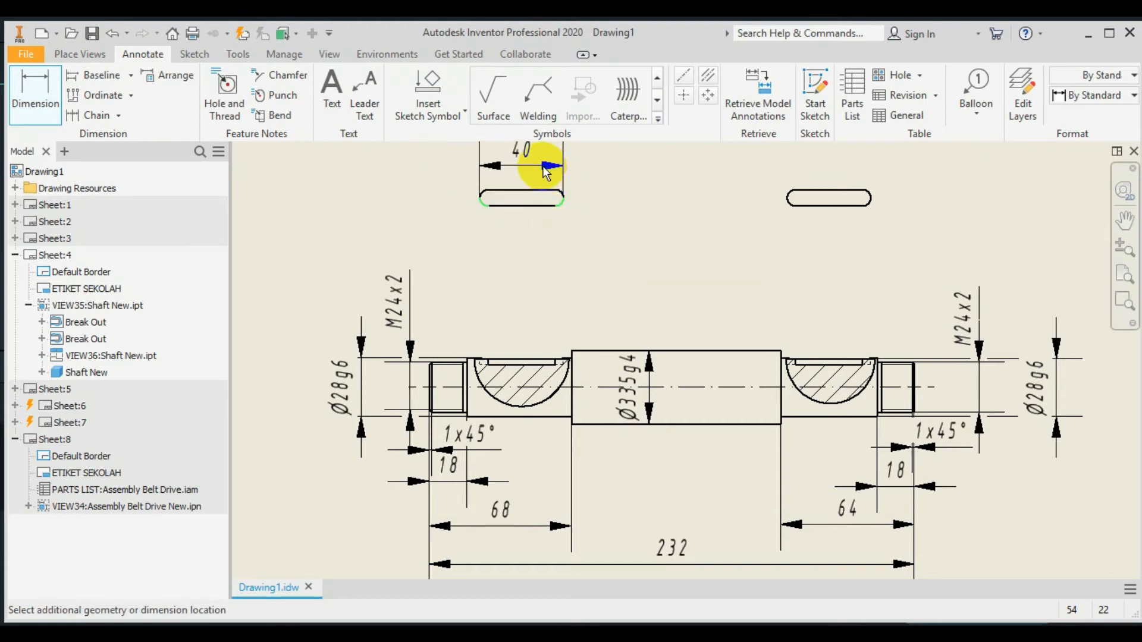
left_click(546, 172)
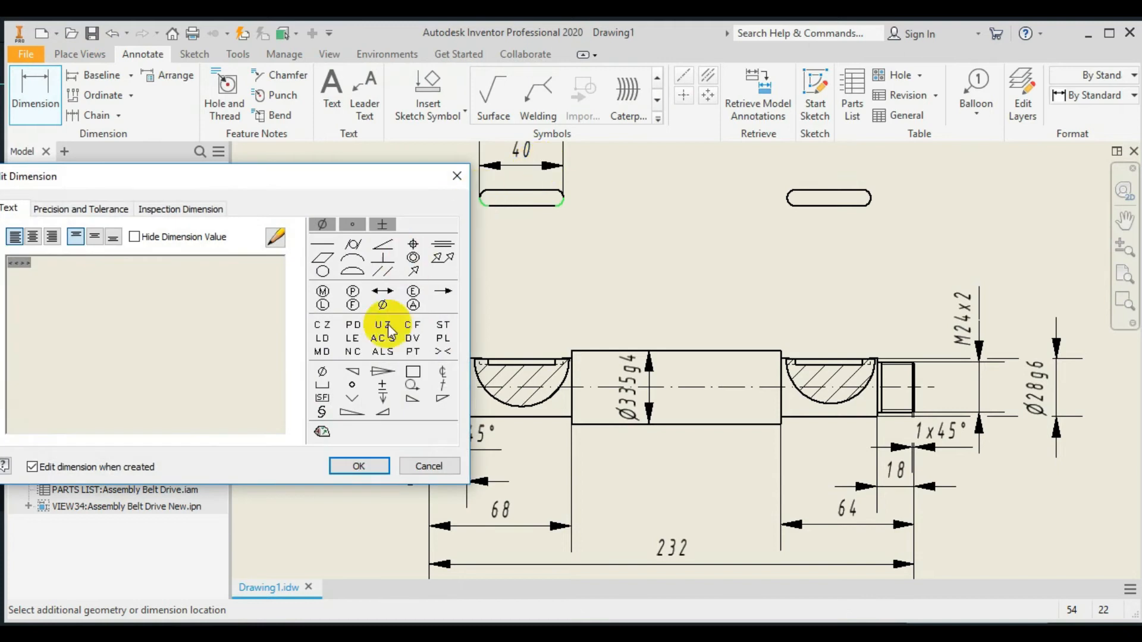
Accept the left keyway's length dimension, then dimension the right keyway's overall length above its slot outline
left_click(358, 464)
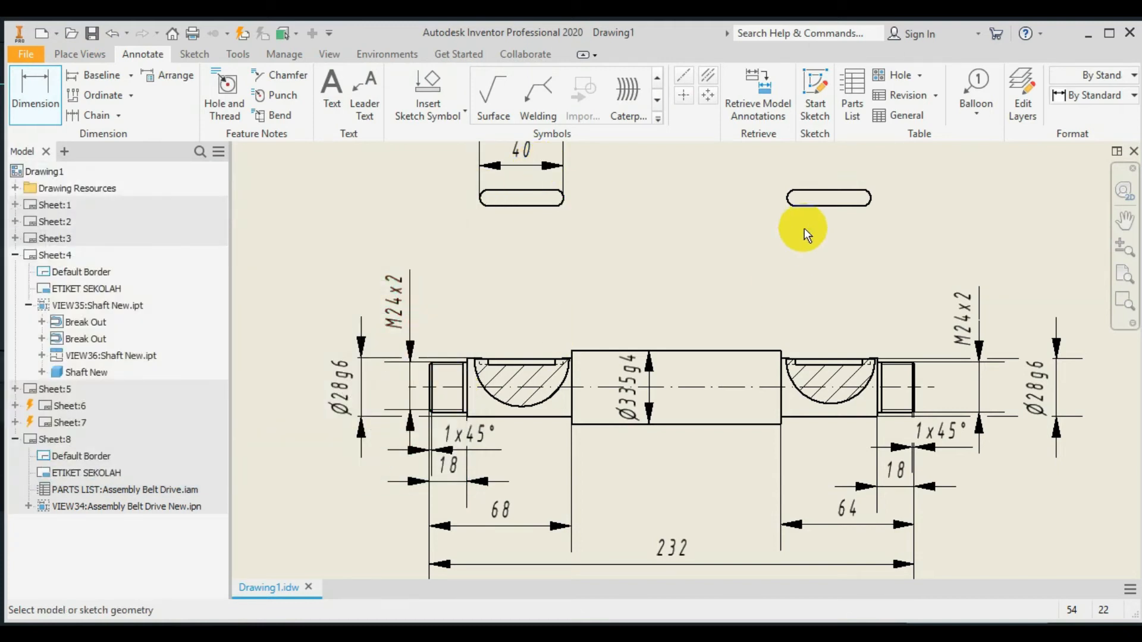
left_click(785, 197)
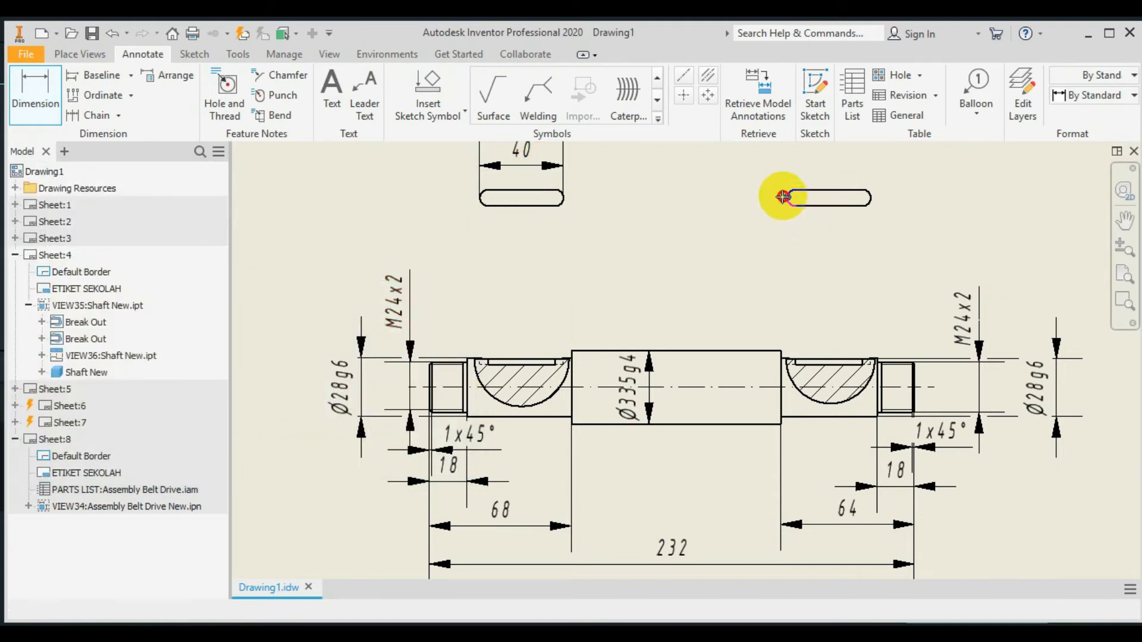
left_click(868, 199)
left_click(845, 168)
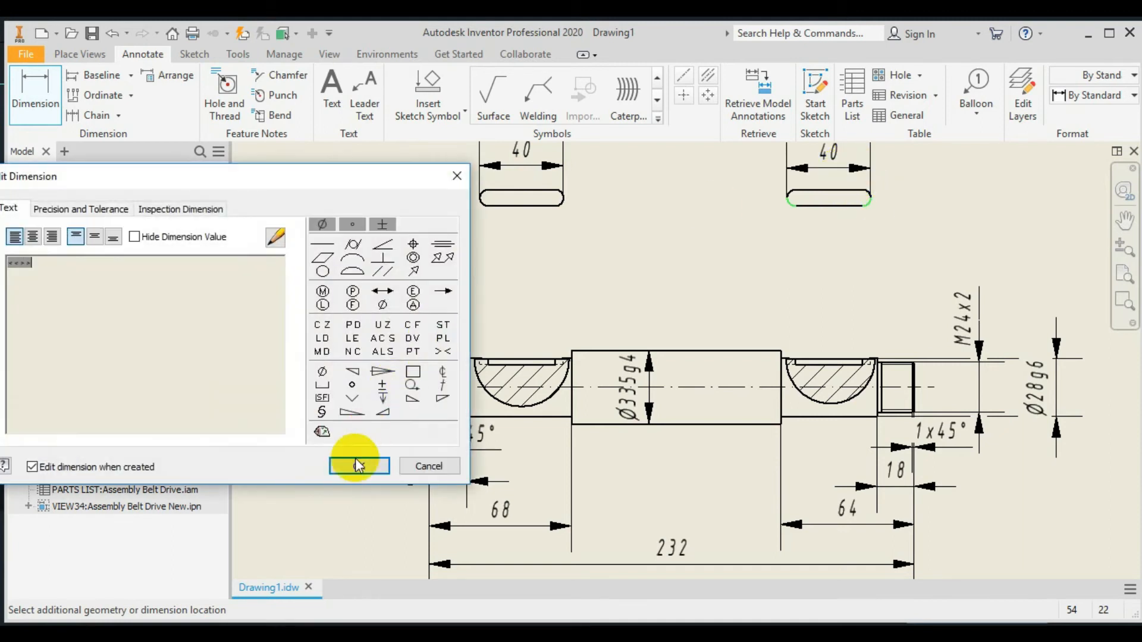
left_click(359, 465)
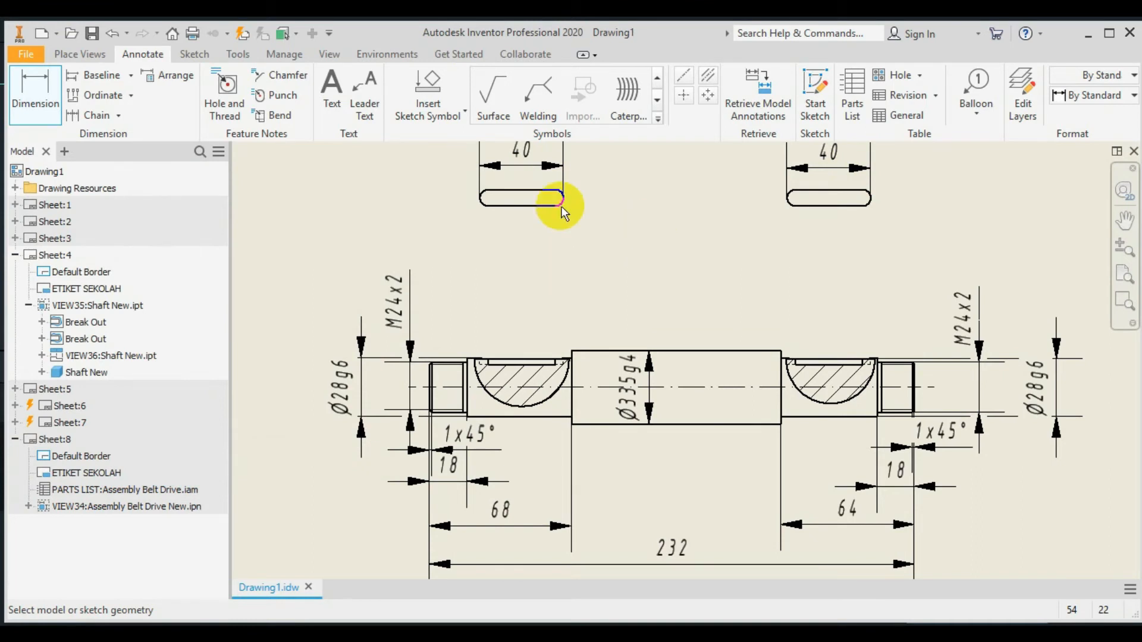
Dimension the widths of the left and right keyways in the upper view, placing each dimension to the right of its slot
left_click(530, 206)
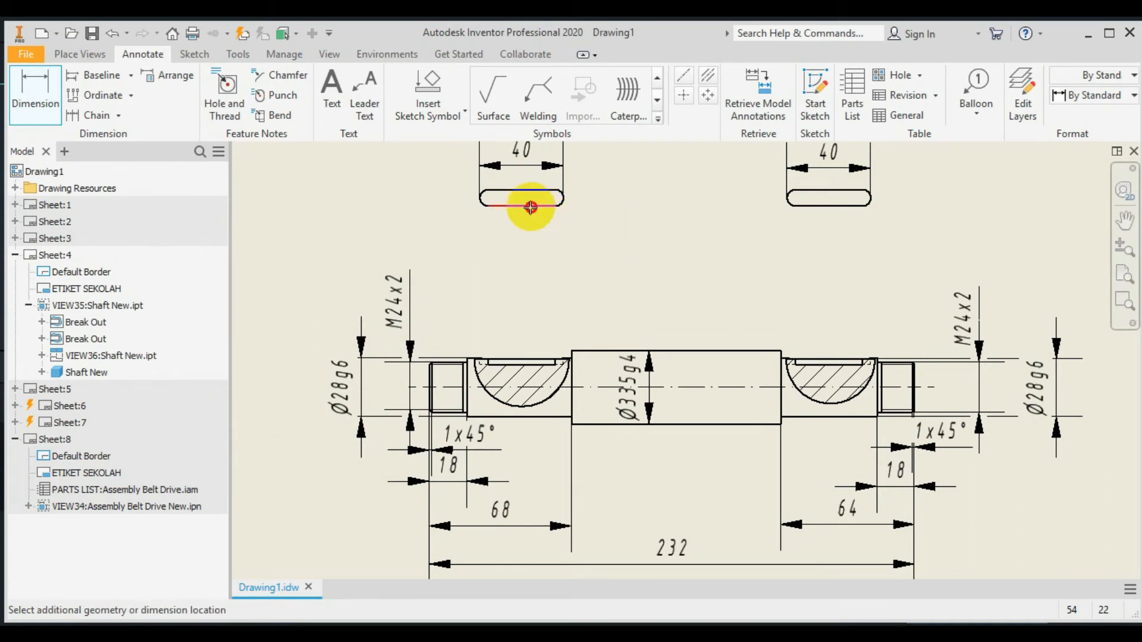
left_click(530, 189)
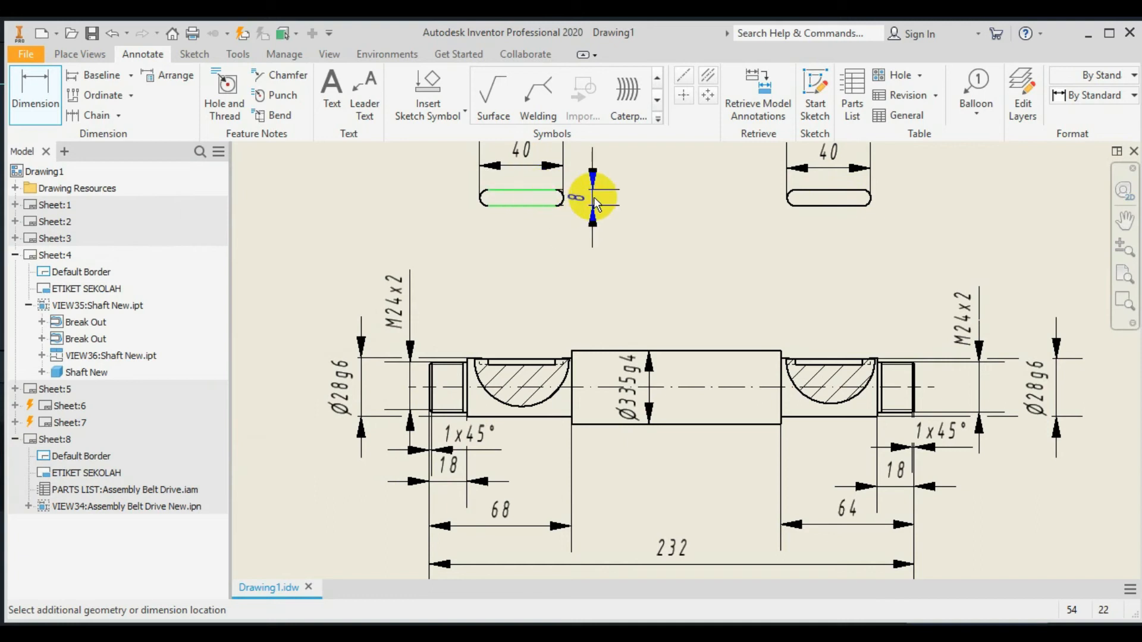
left_click(603, 199)
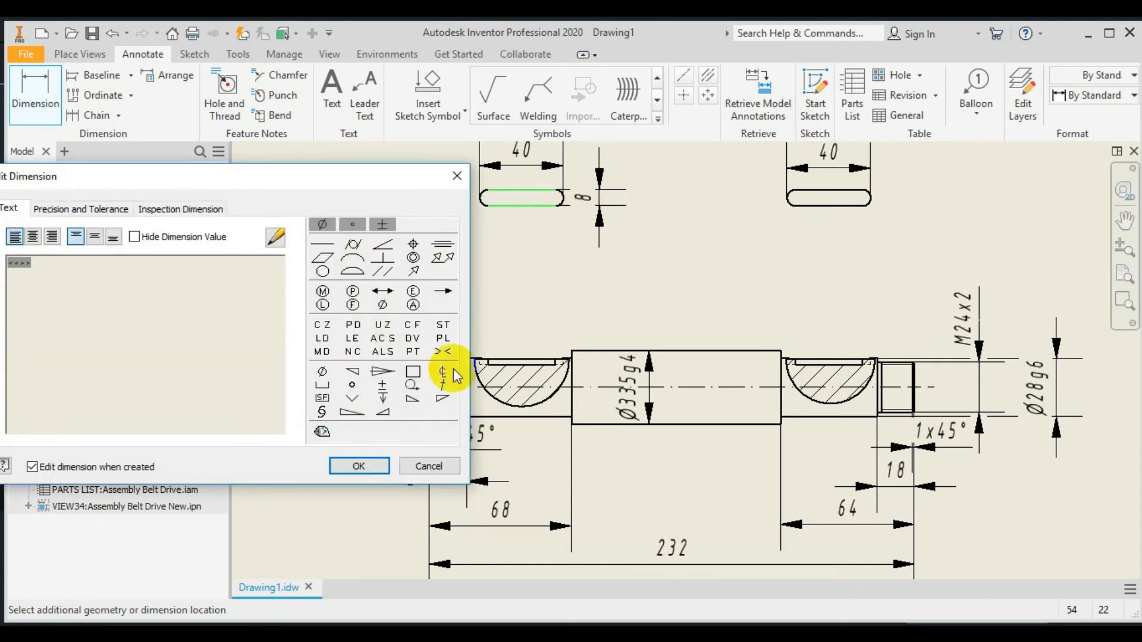
left_click(374, 465)
left_click(836, 189)
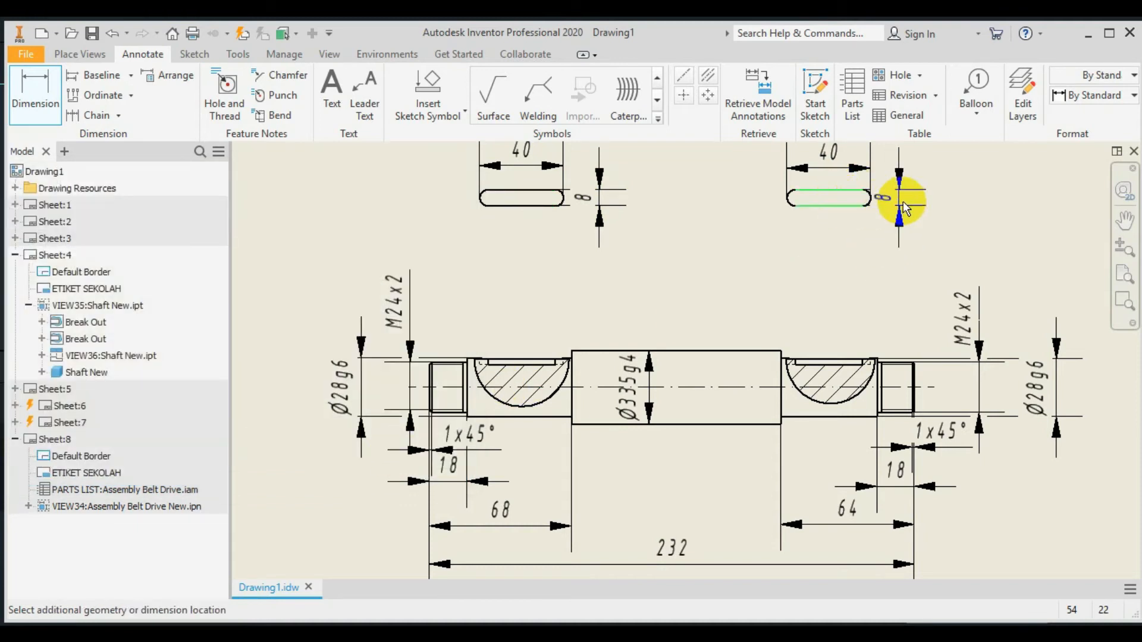
left_click(920, 205)
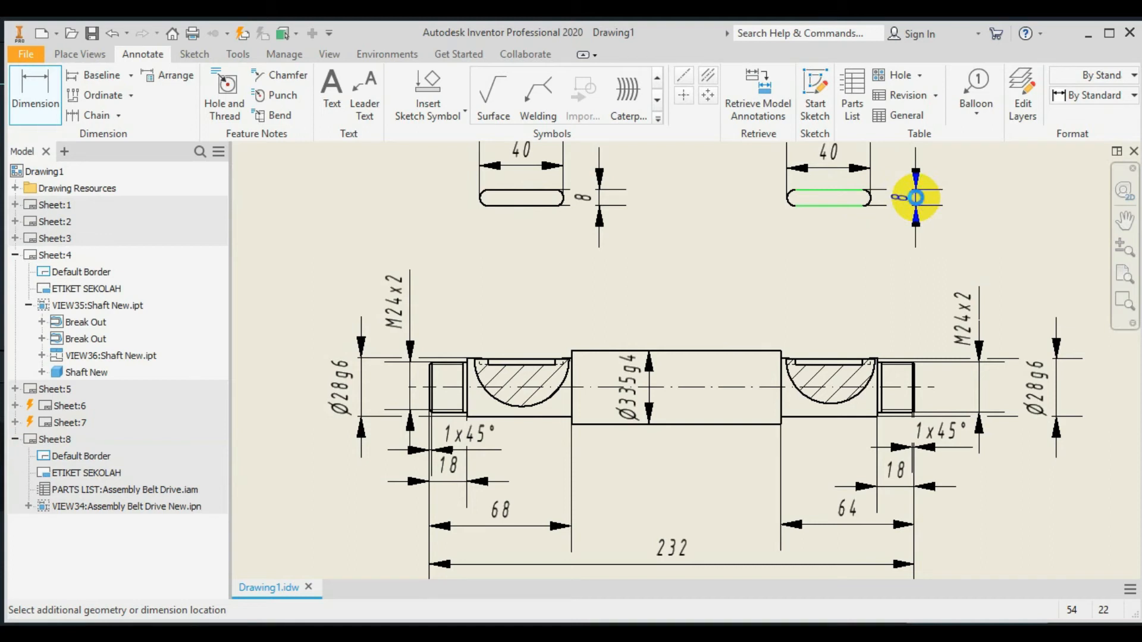
left_click(358, 466)
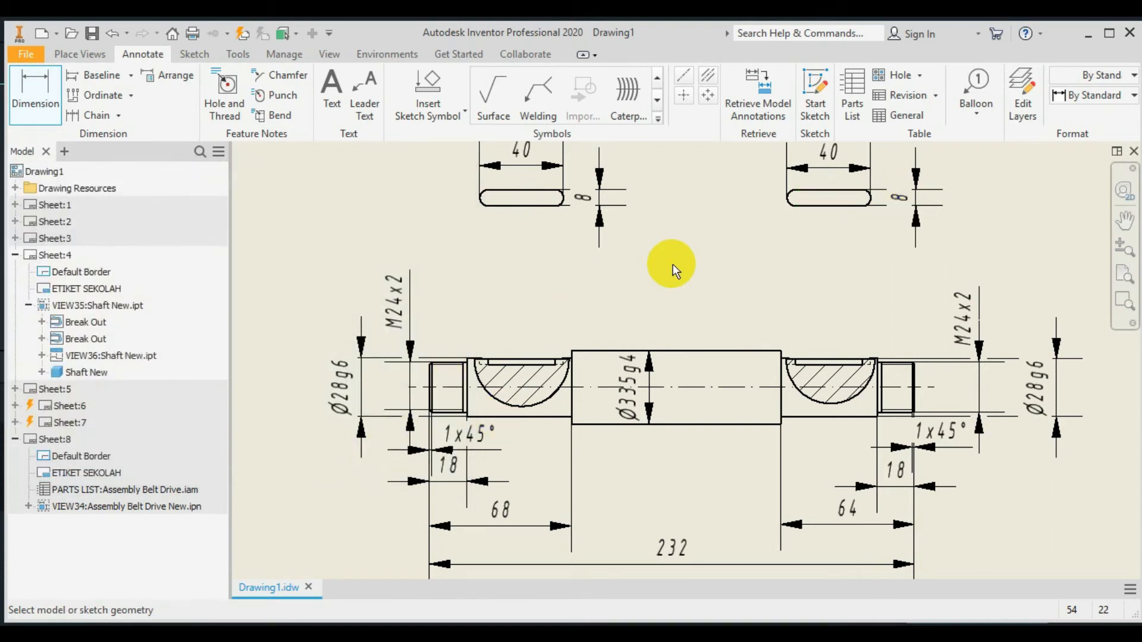
key("Escape")
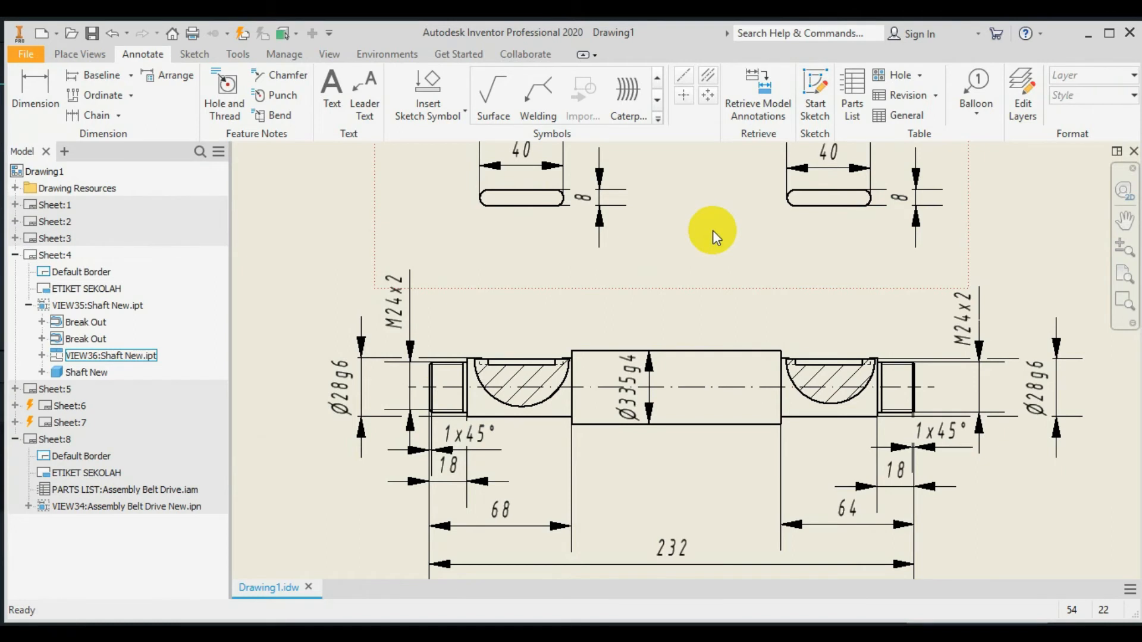
Dimension the horizontal distance from the left journal's outer shoulder to the near end of its keyway, placed above the shaft
scroll(713, 231, "down", 1)
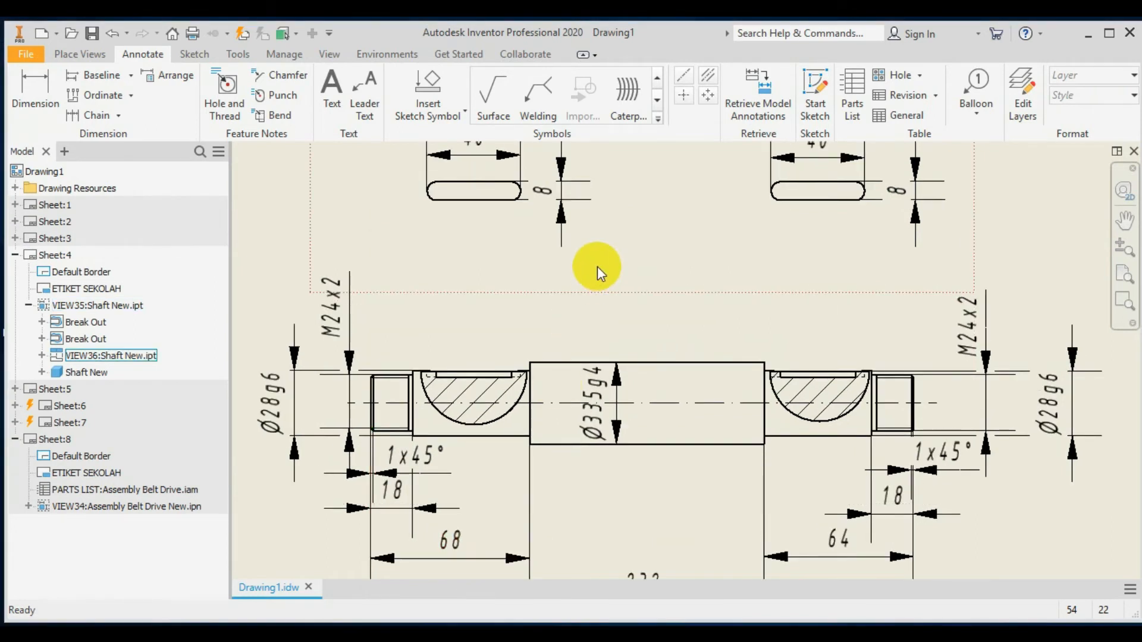
scroll(595, 269, "down", 5)
middle_click_drag(544, 305, 726, 265)
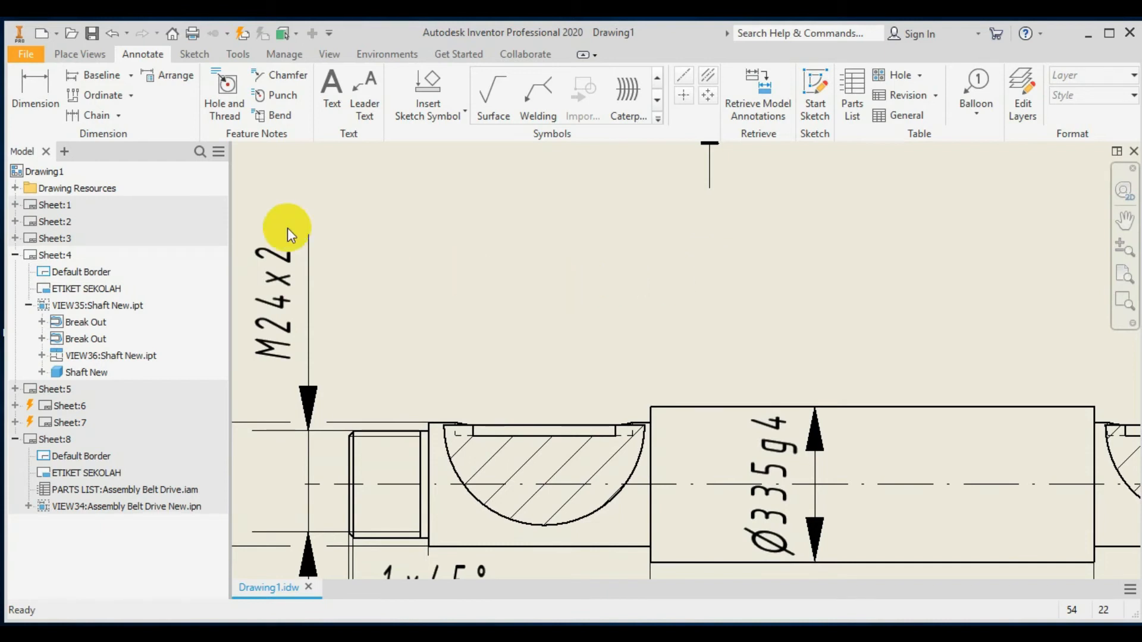
left_click(37, 77)
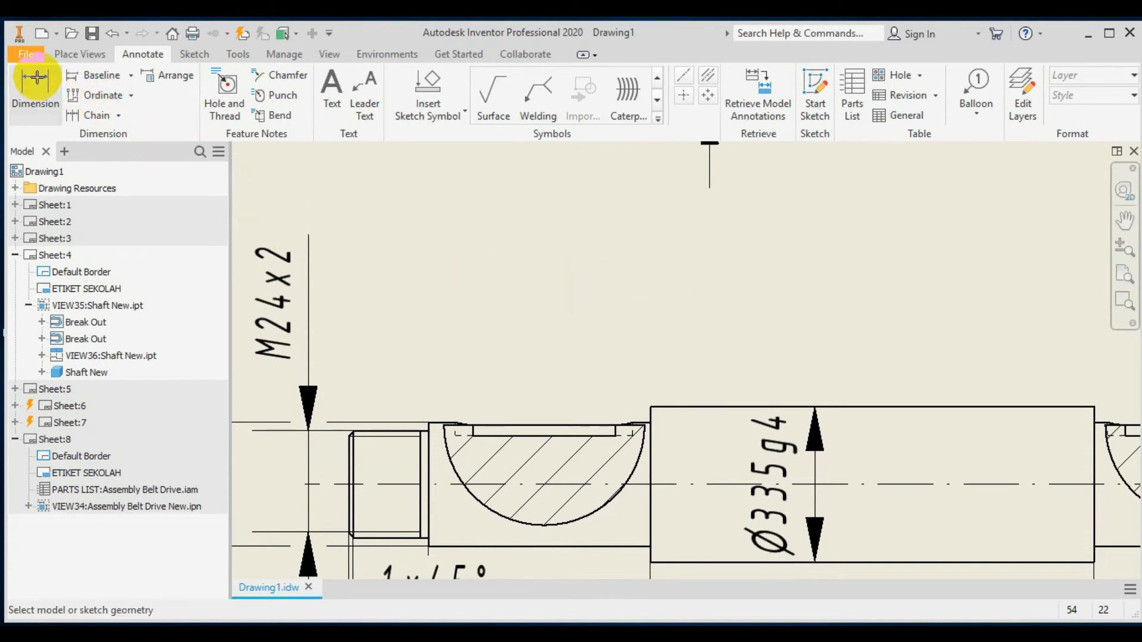
left_click(428, 423)
left_click(471, 426)
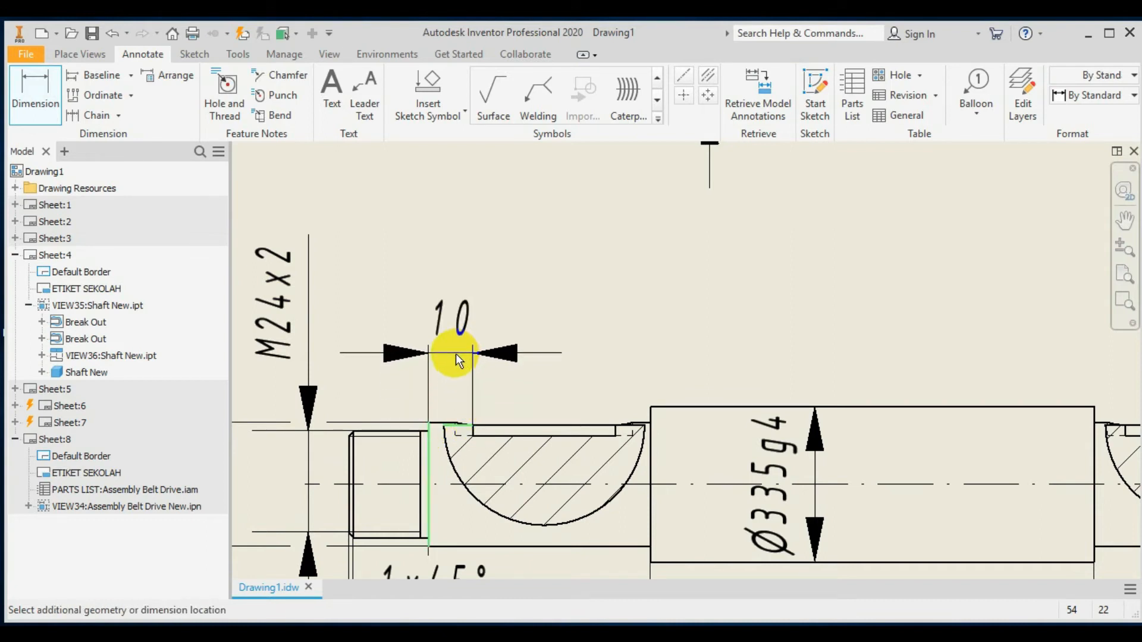
left_click(448, 388)
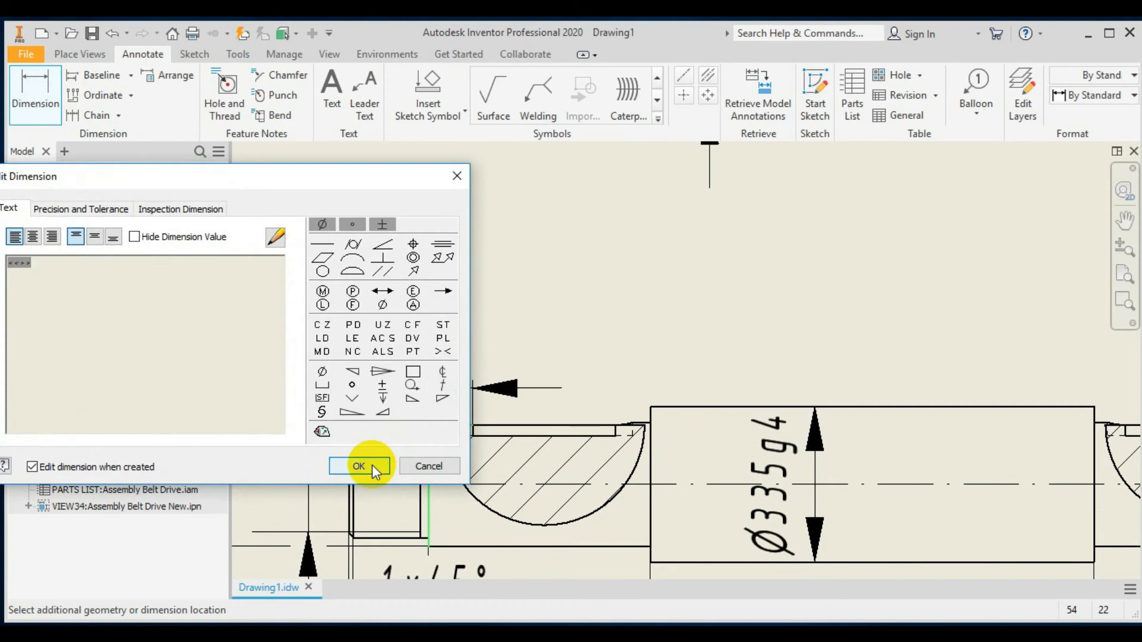
left_click(358, 466)
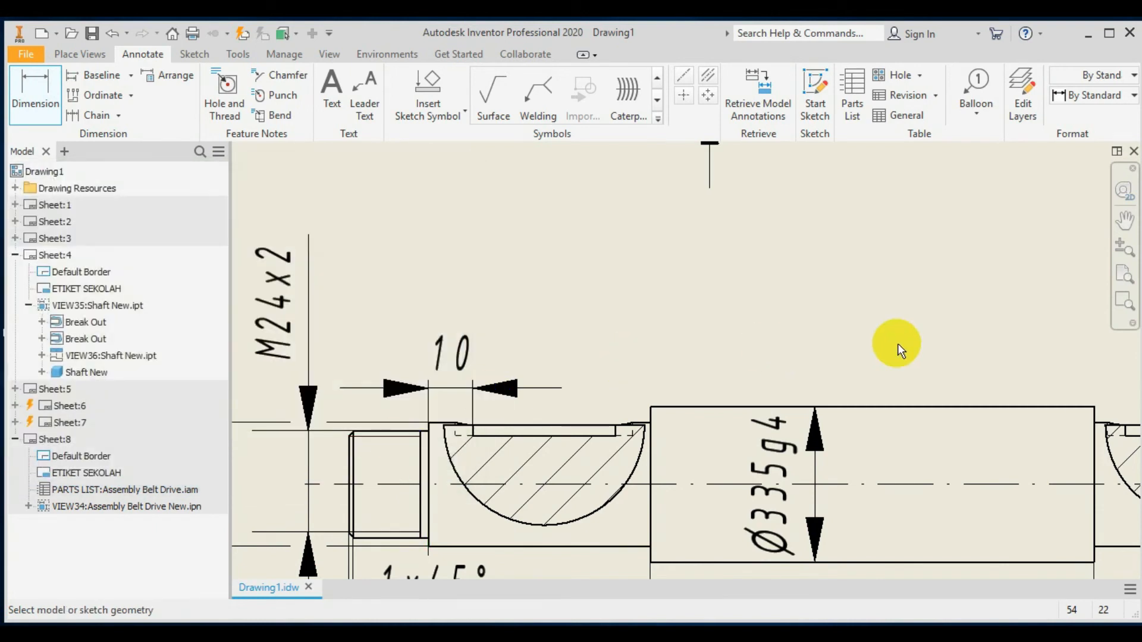
scroll(1026, 337, "up", 3)
middle_click_drag(1037, 334, 799, 339)
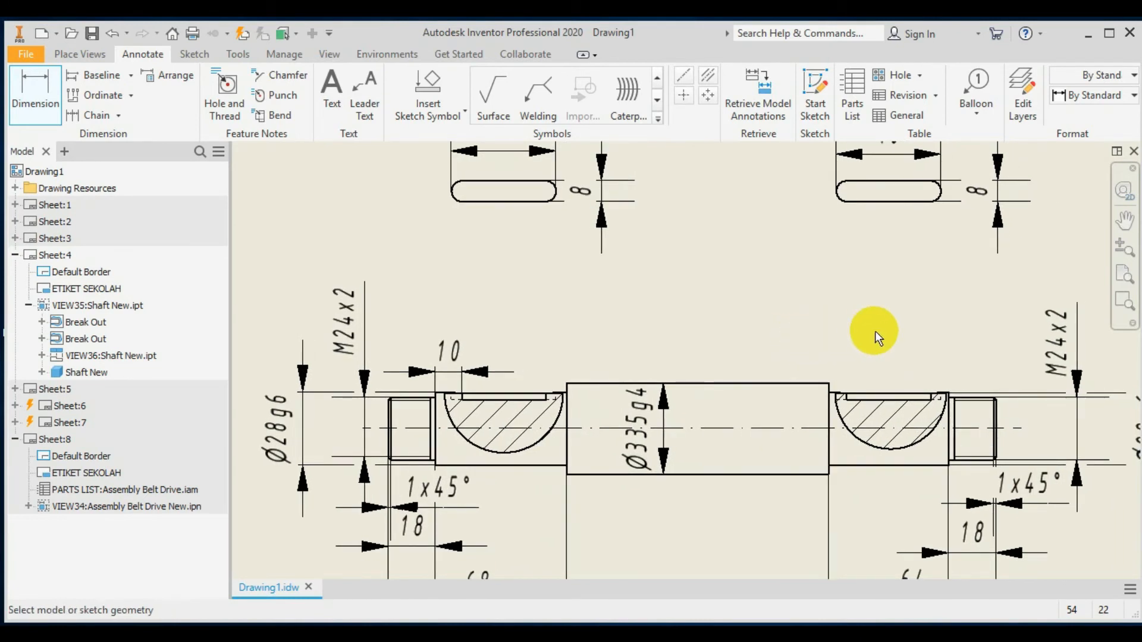
scroll(876, 331, "down", 3)
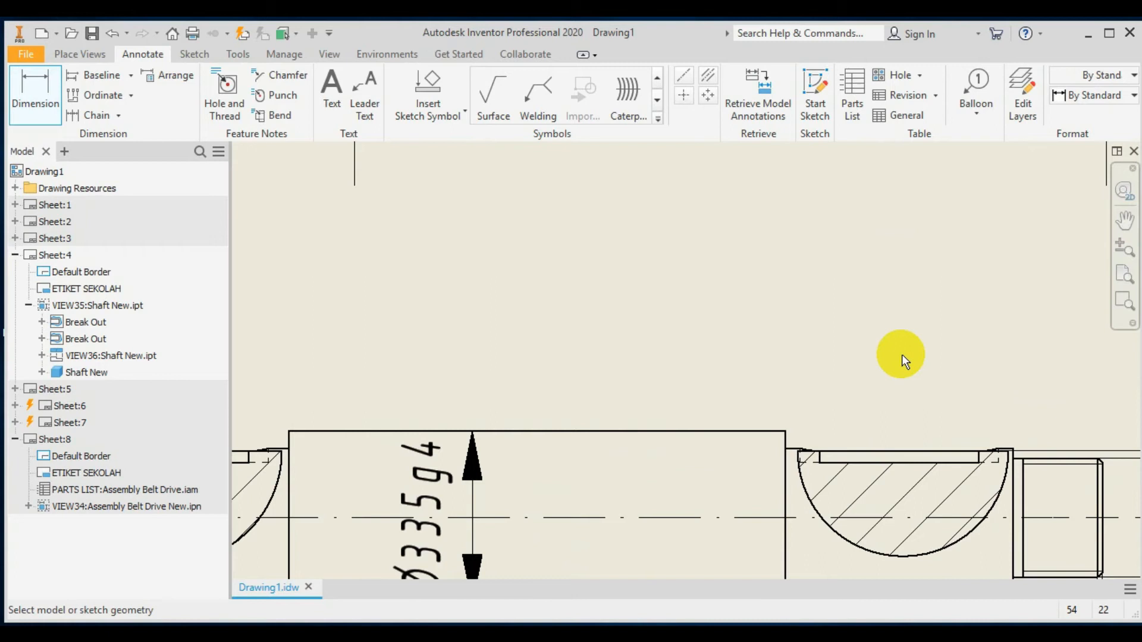
left_click(978, 455)
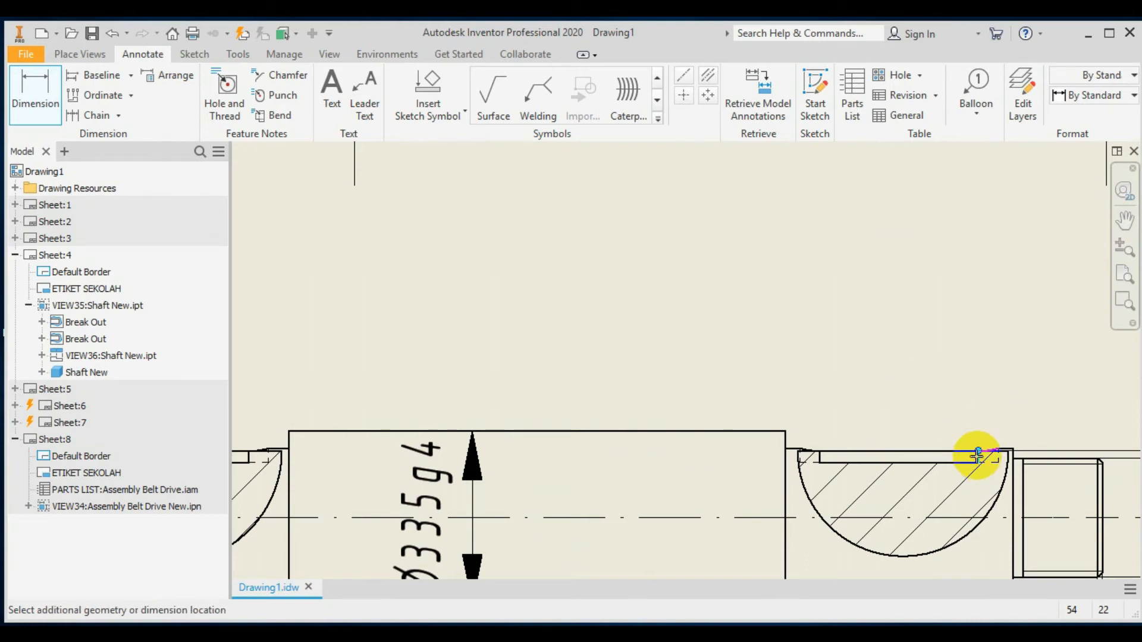
left_click(1012, 451)
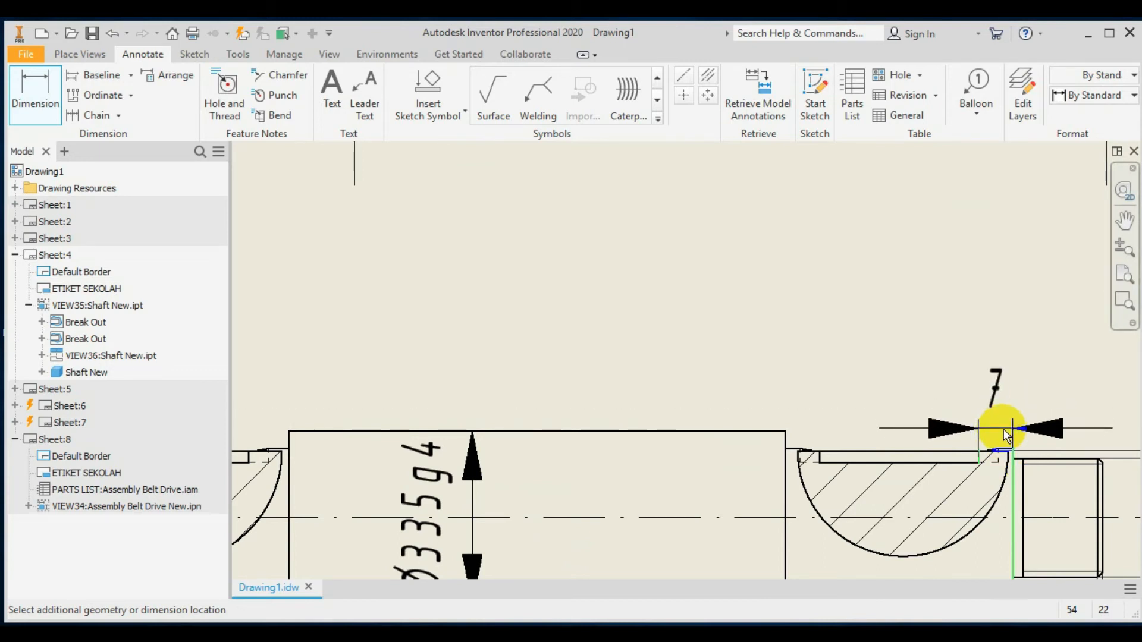
key("Escape")
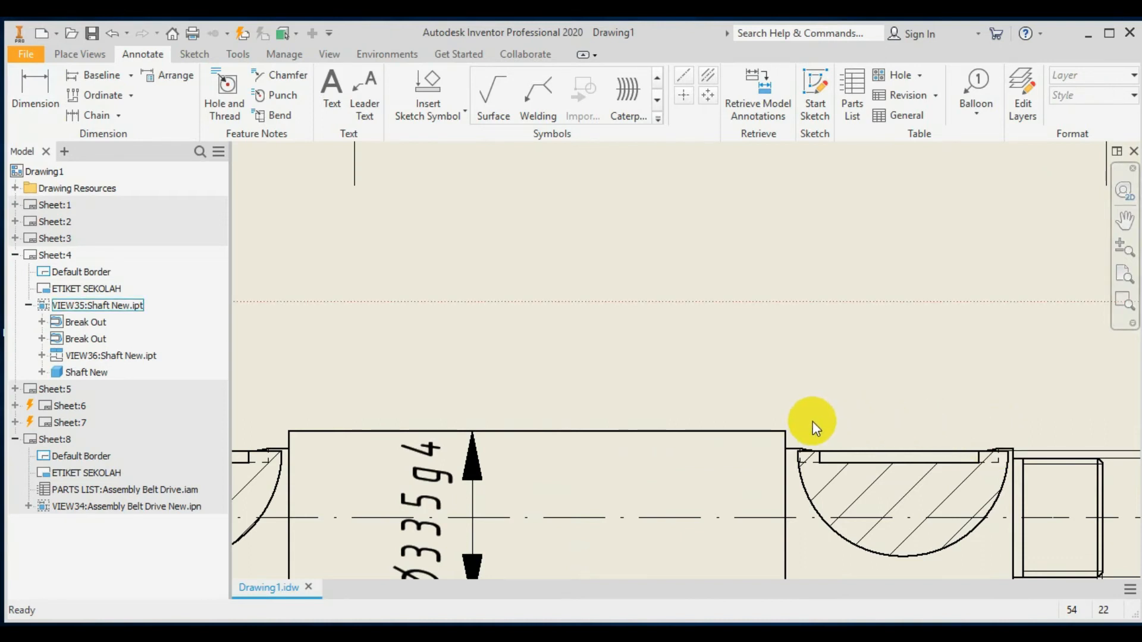
Dimension the distance from the right journal's outer shoulder to its keyway's near end and move that dimension closer to the shaft
scroll(812, 420, "down", 2)
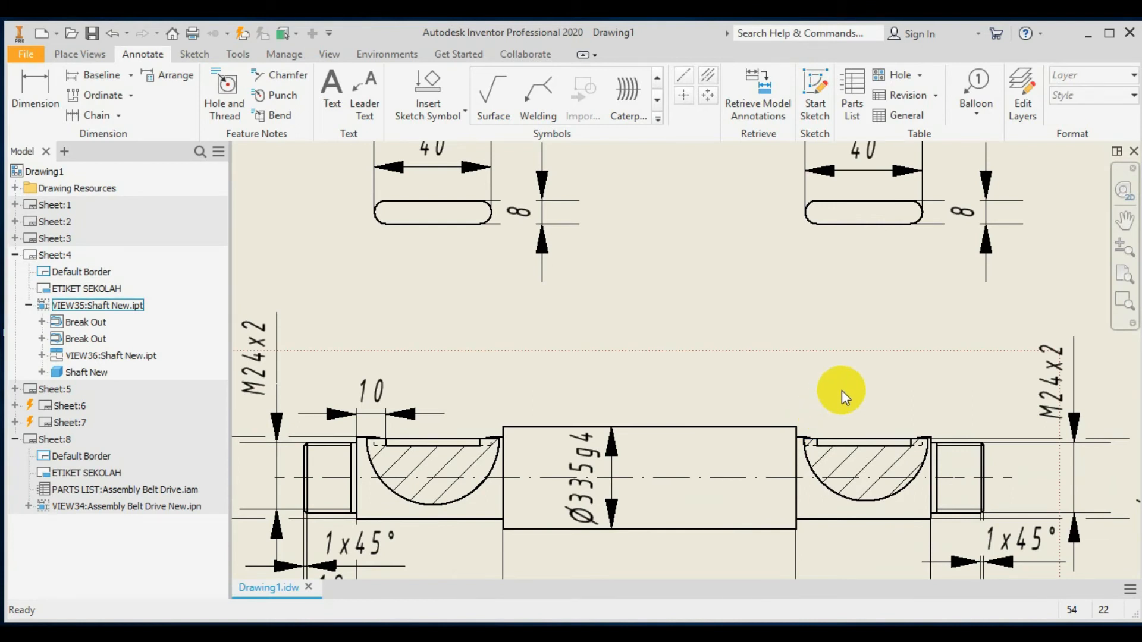
scroll(841, 390, "up", 2)
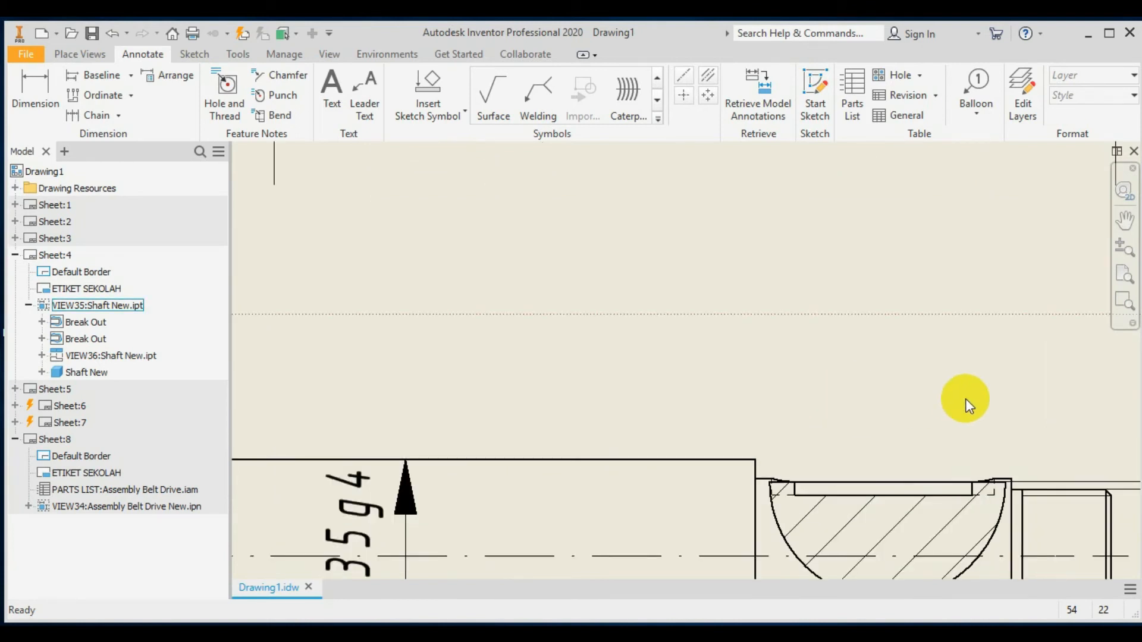
left_click(34, 75)
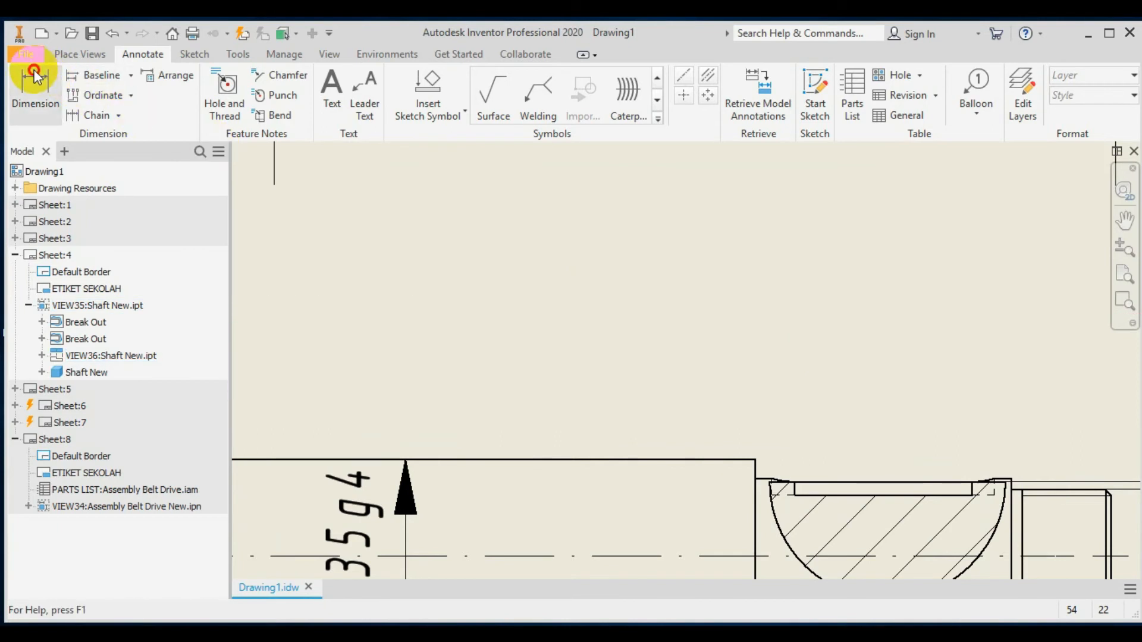
left_click(1010, 494)
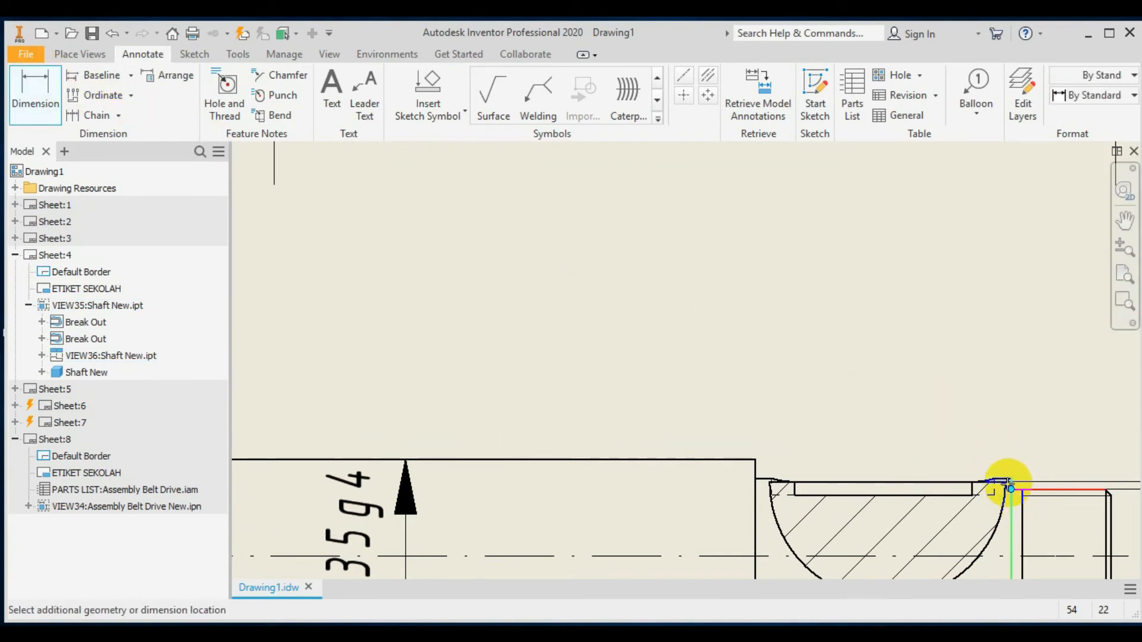
left_click(971, 490)
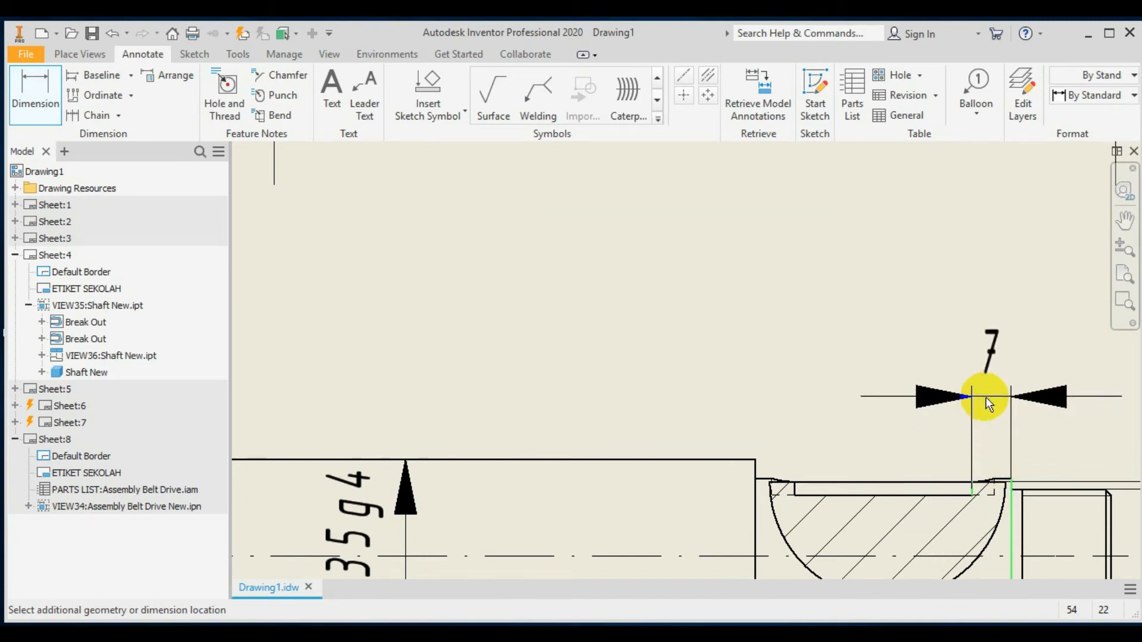
left_click(986, 397)
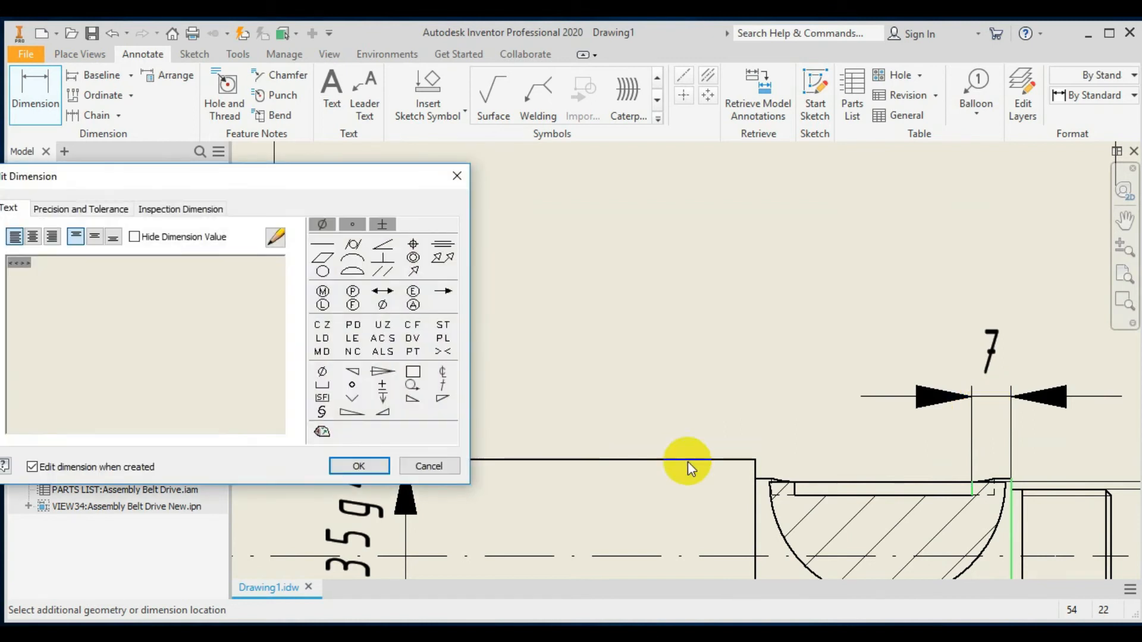
left_click(375, 468)
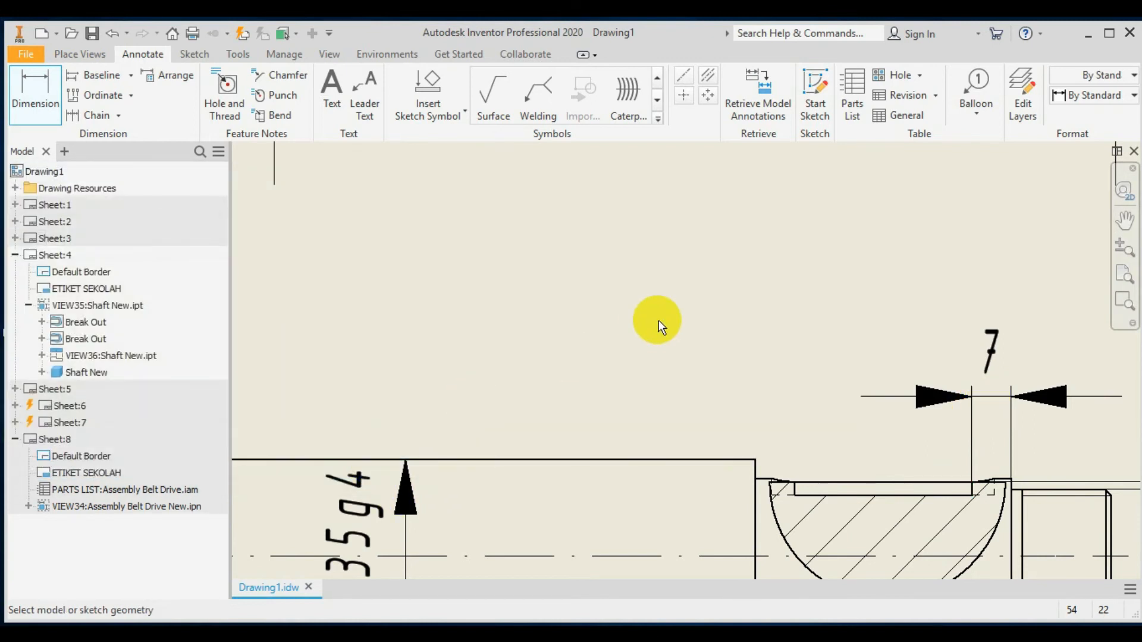
key("Escape")
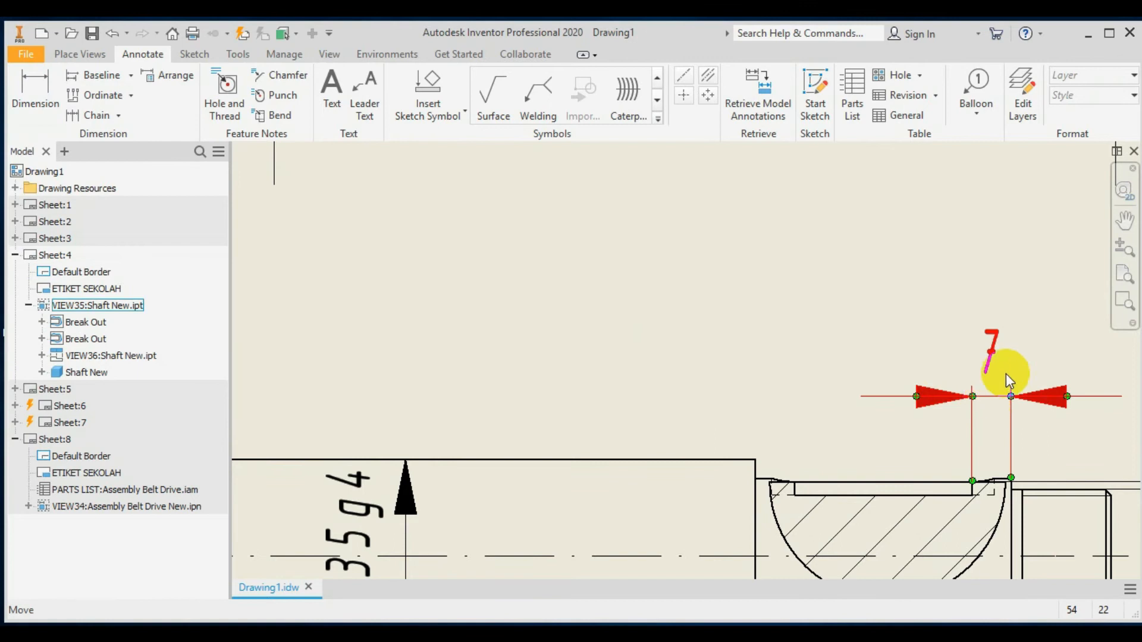
left_click_drag(993, 389, 998, 450)
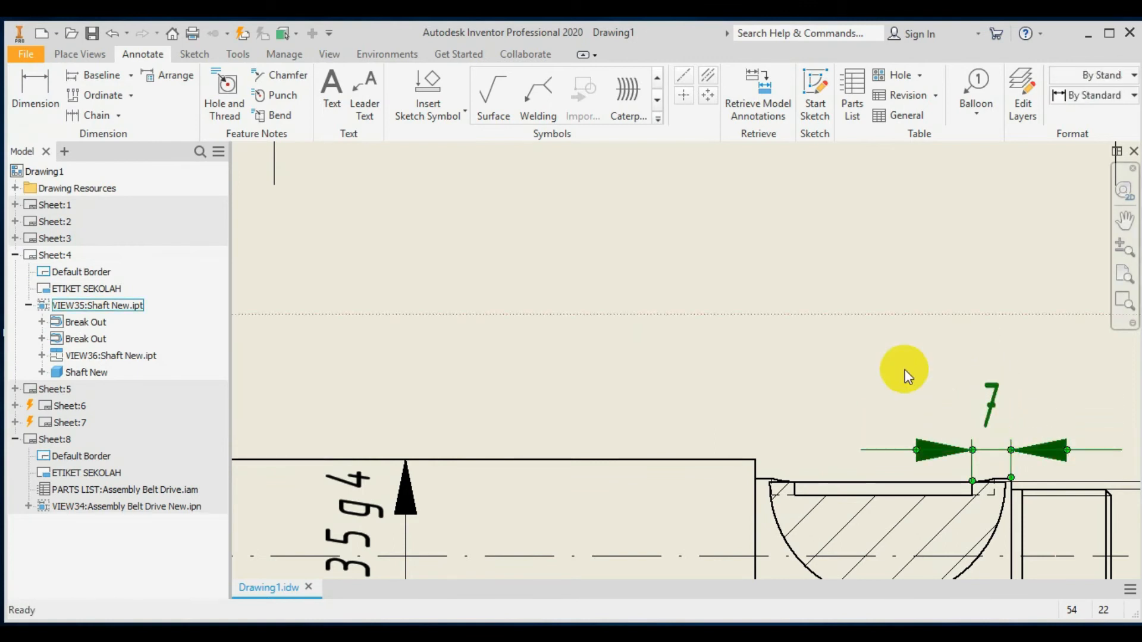
left_click(897, 358)
Hide the calculated value of the right keyway's width dimension and replace its text with 8p9
scroll(897, 357, "down", 4)
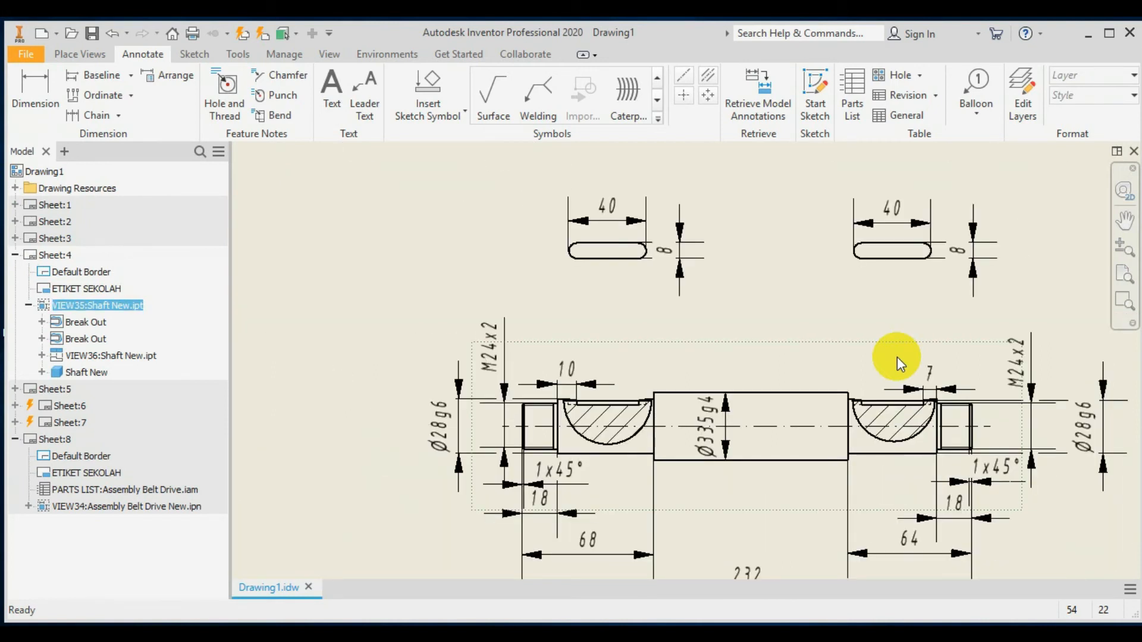
left_click_drag(957, 253, 965, 256)
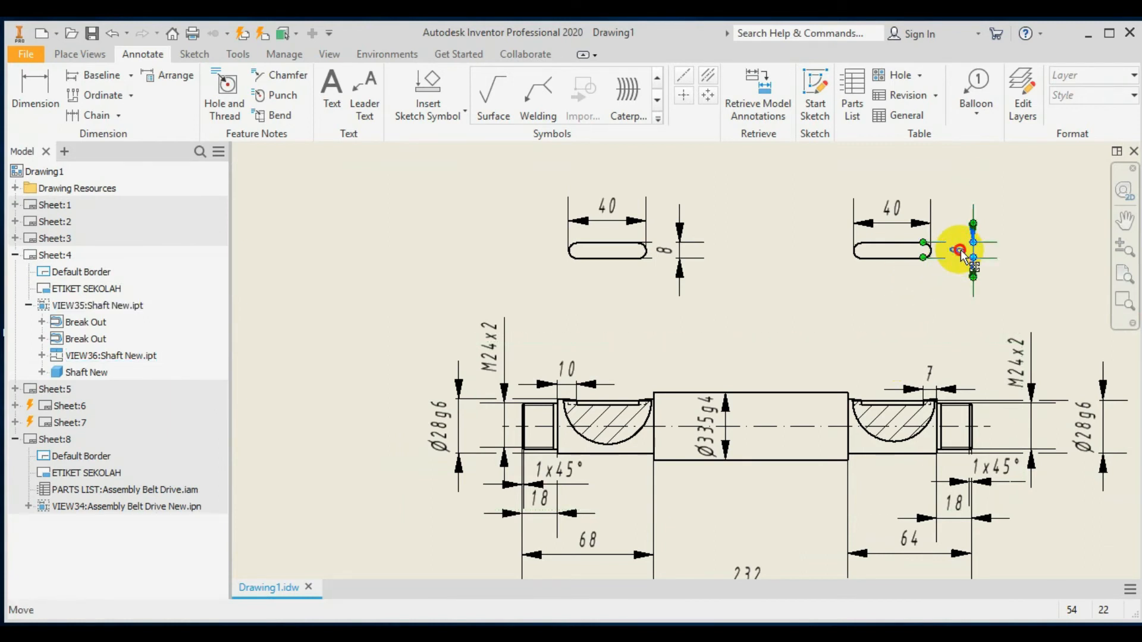
double_click(964, 257)
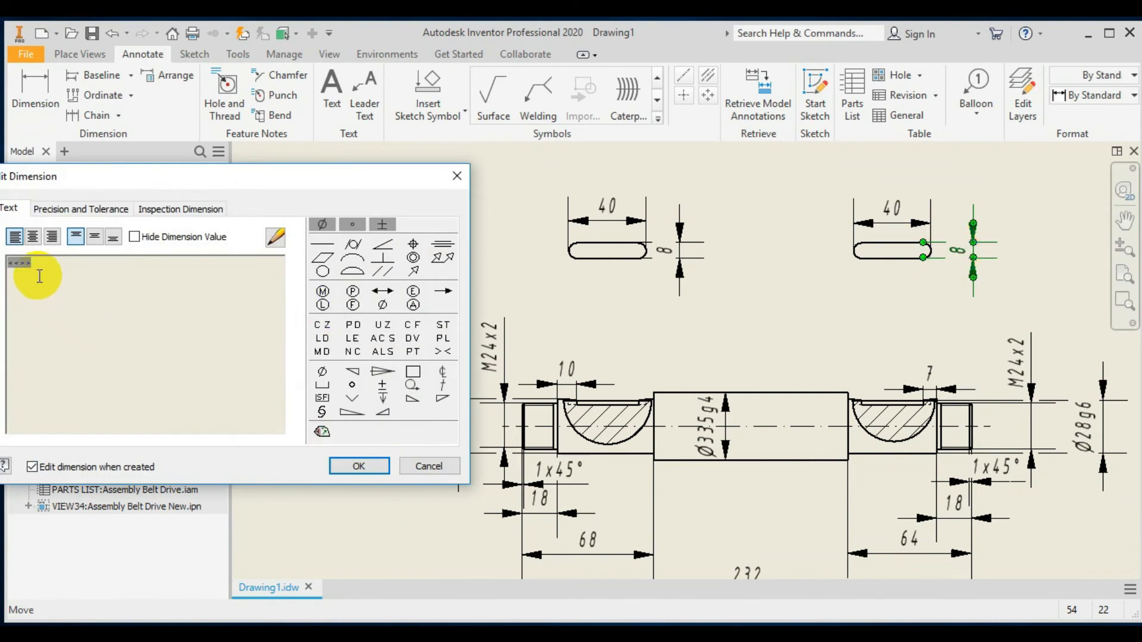
left_click(134, 238)
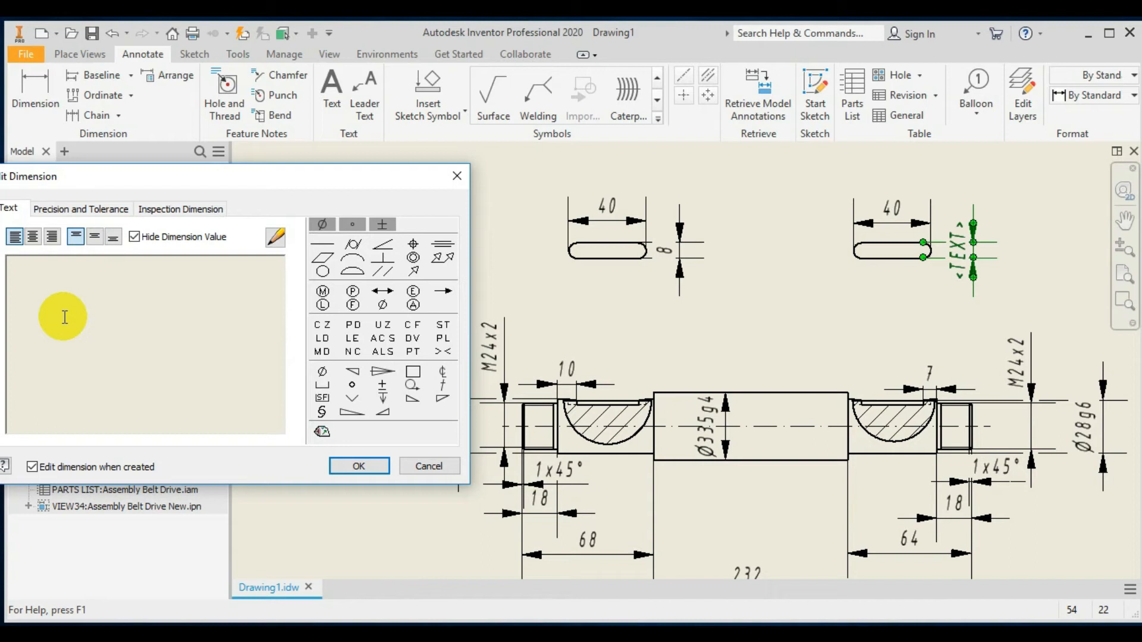
left_click(36, 275)
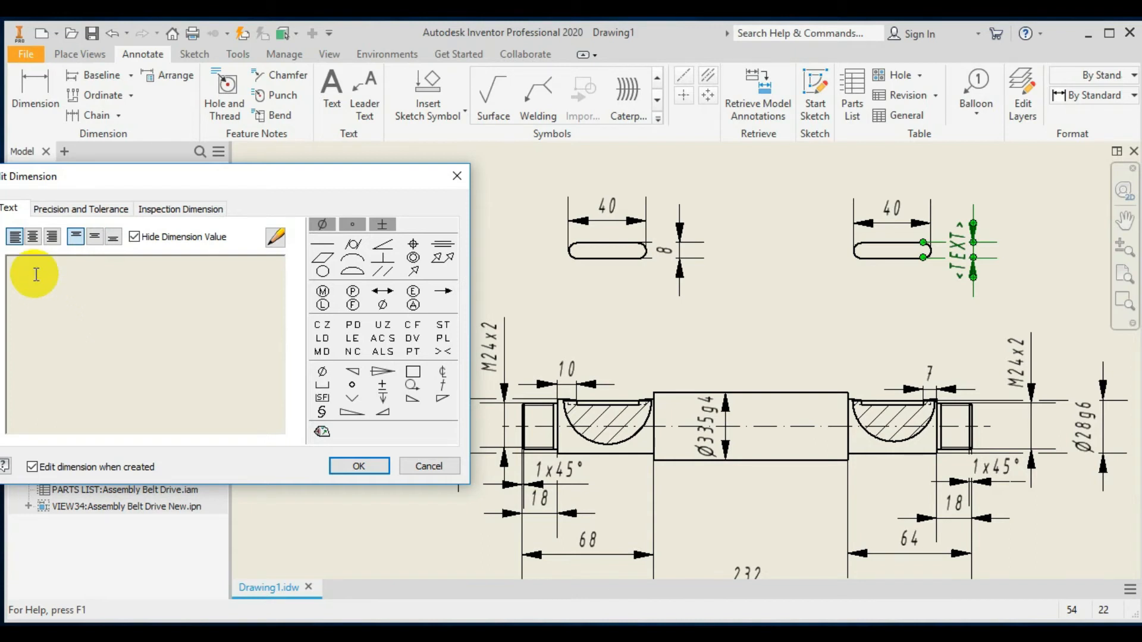
type("8p9")
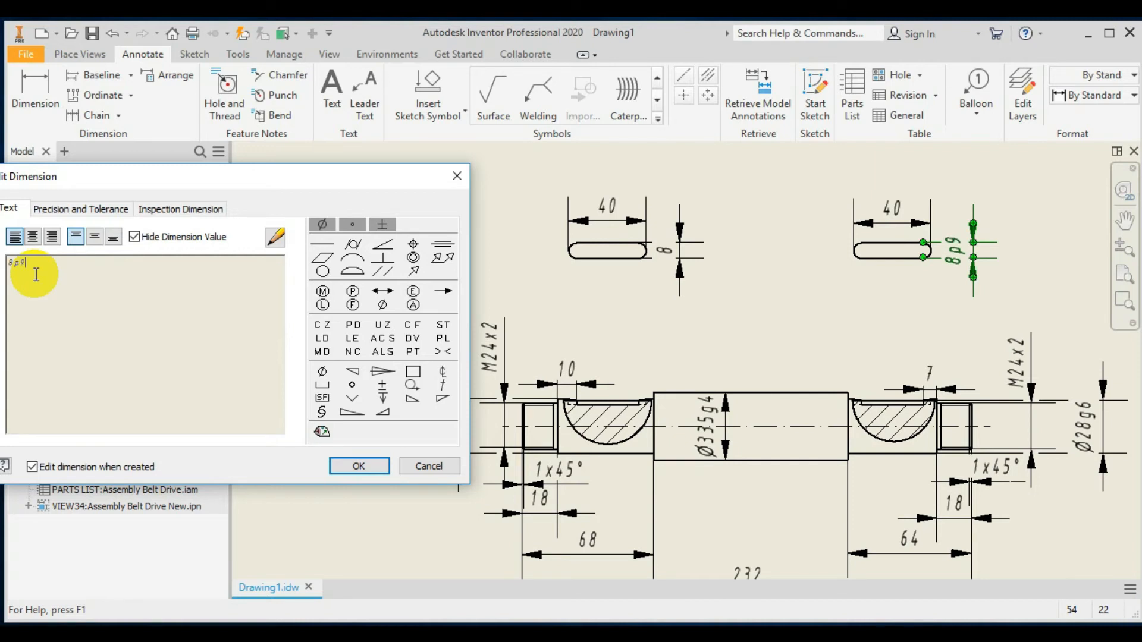
left_click(359, 466)
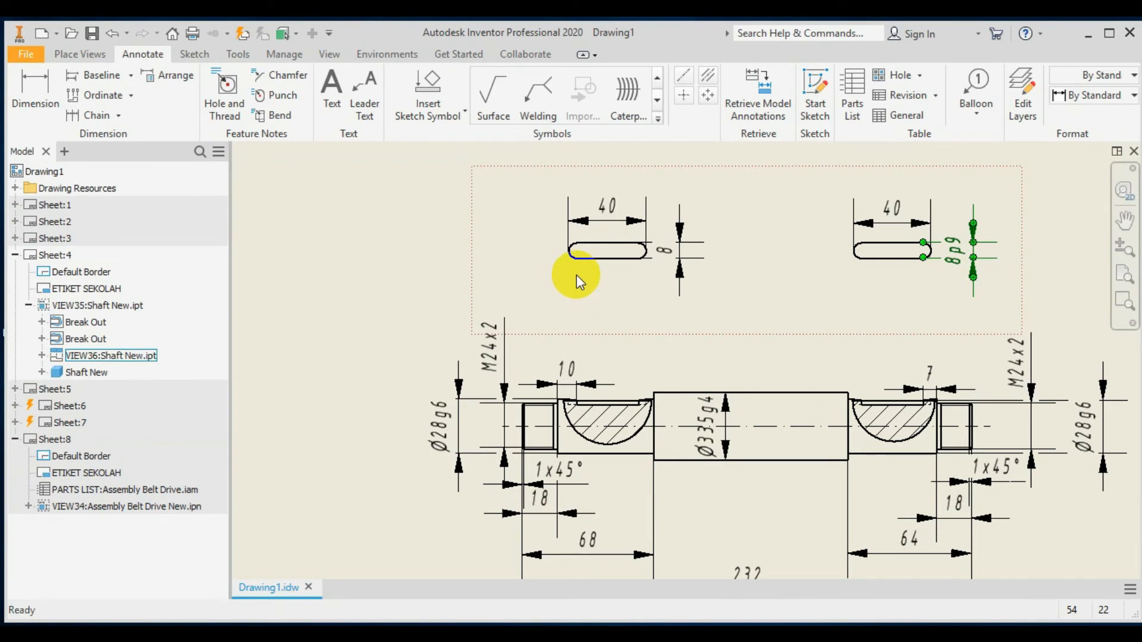
Replace the left keyway's width dimension with the text 8p9, hiding its calculated value
left_click(664, 252)
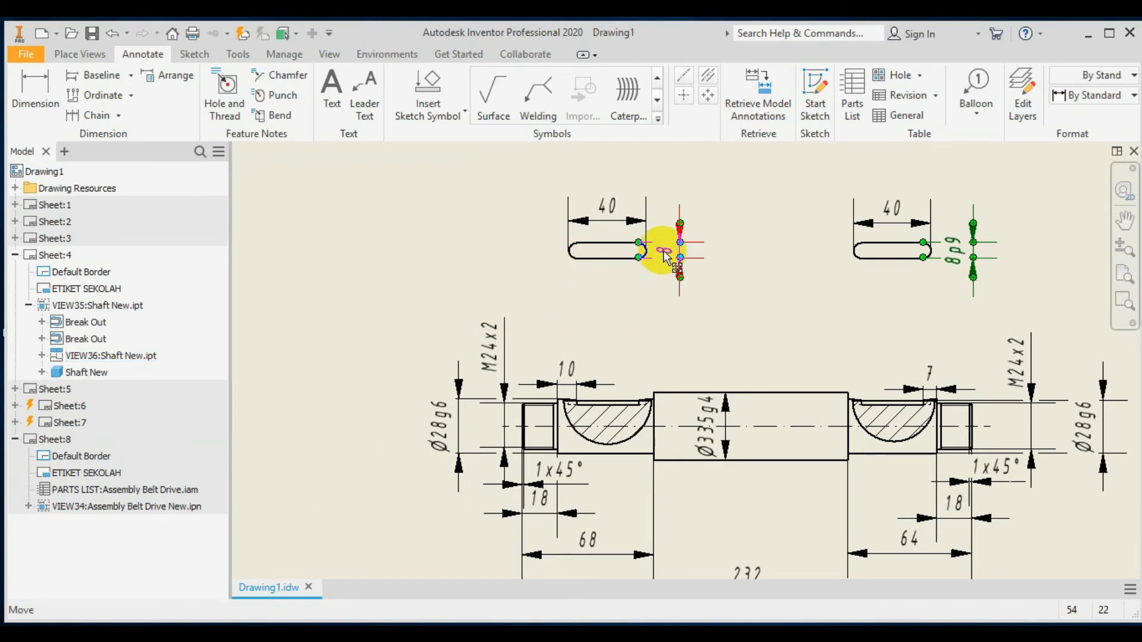
double_click(664, 252)
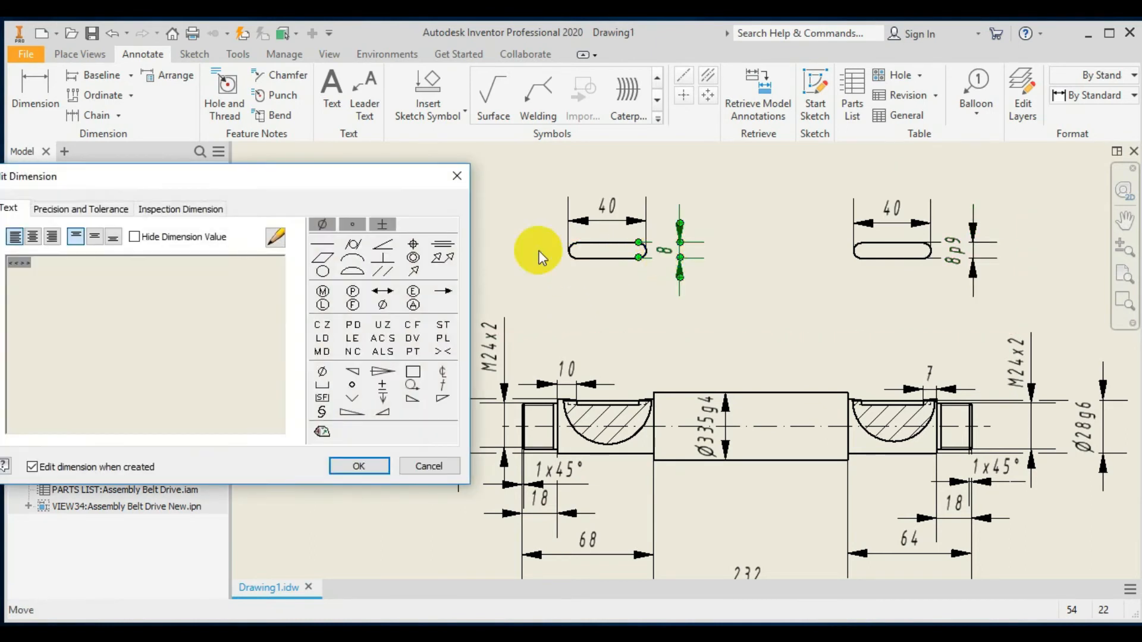
left_click(134, 236)
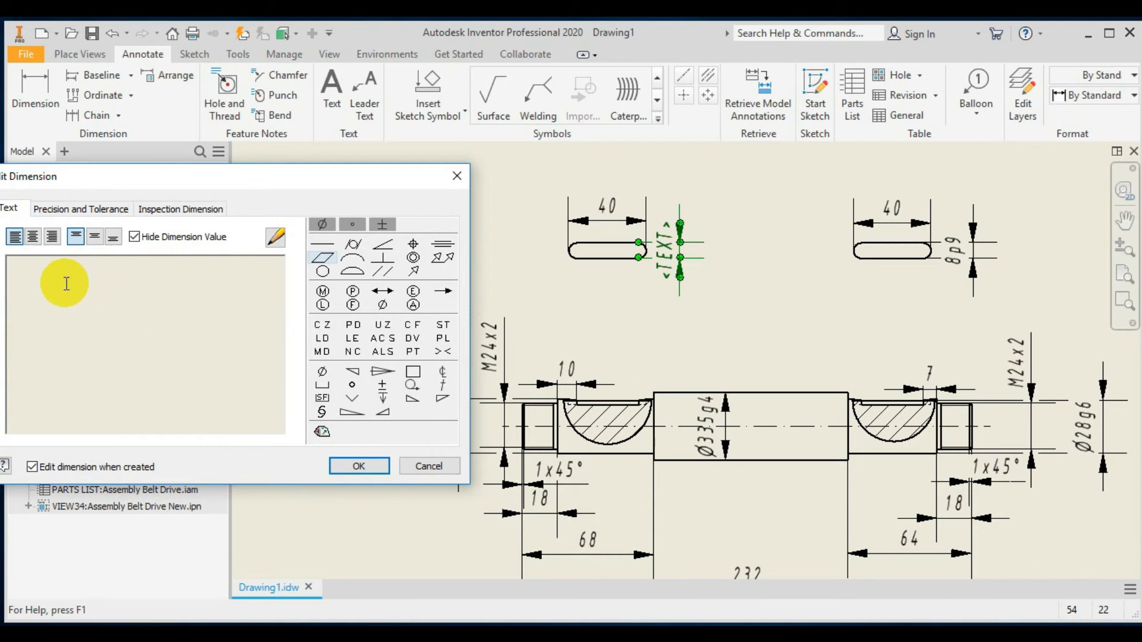
type("8p9")
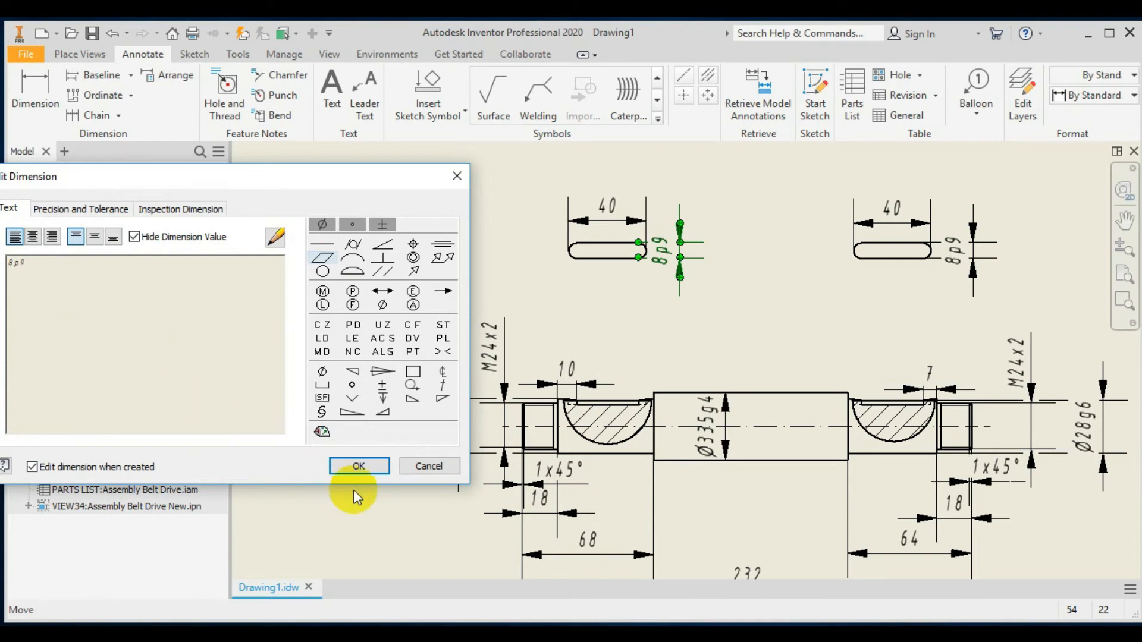
left_click(359, 467)
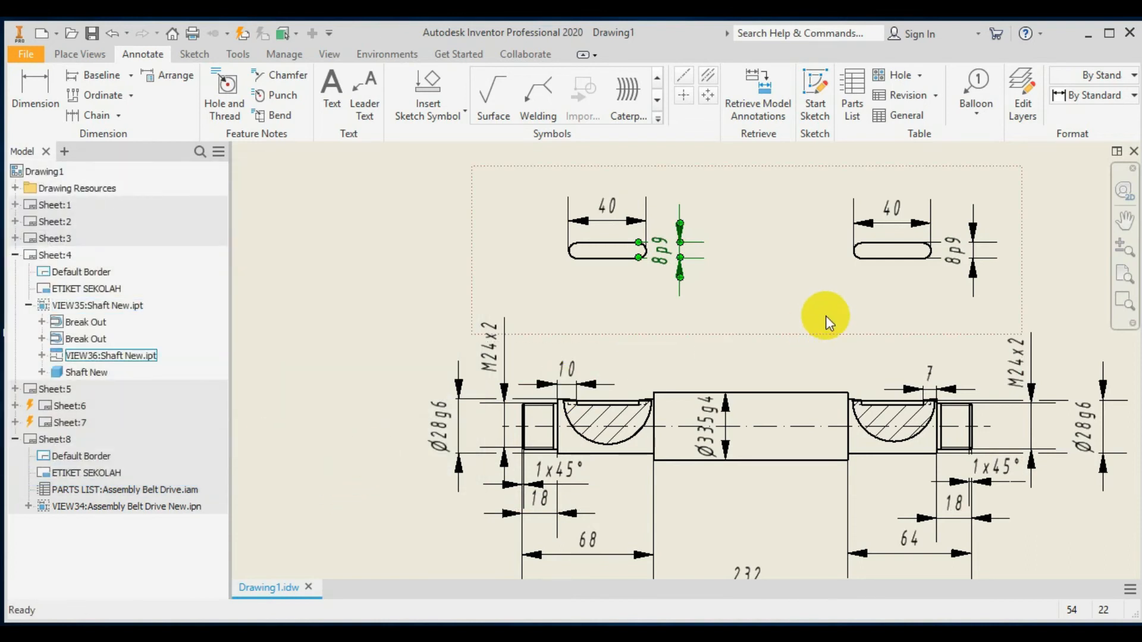
left_click(759, 292)
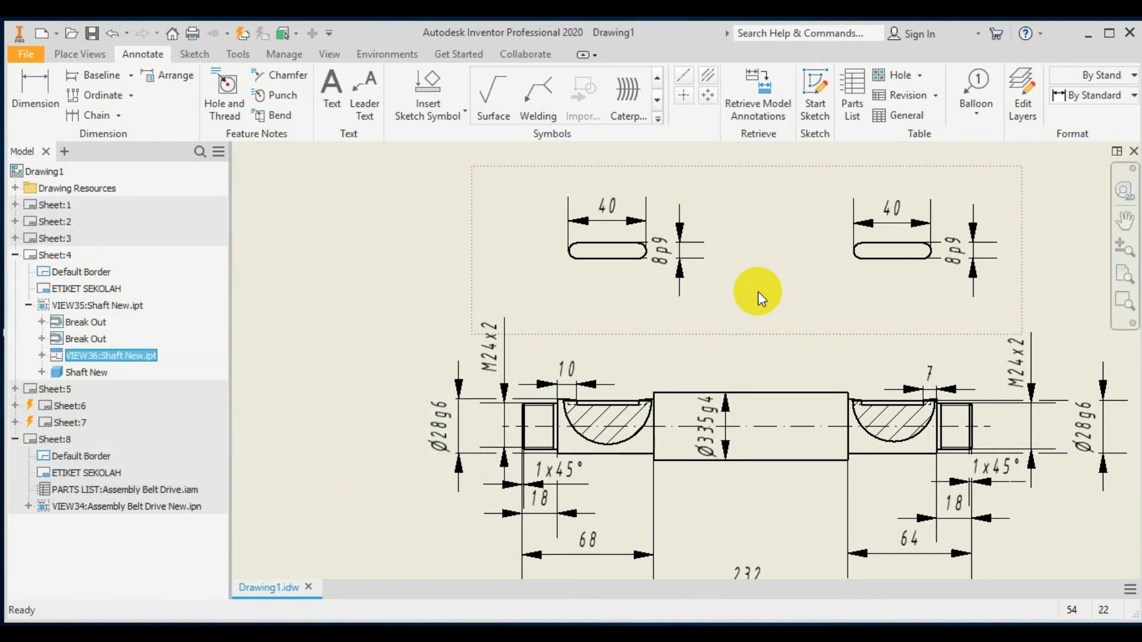
Try to place a surface texture symbol directly on the upper edge of the shaft's middle section and undo the placement
scroll(758, 291, "down", 3)
scroll(758, 291, "up", 4)
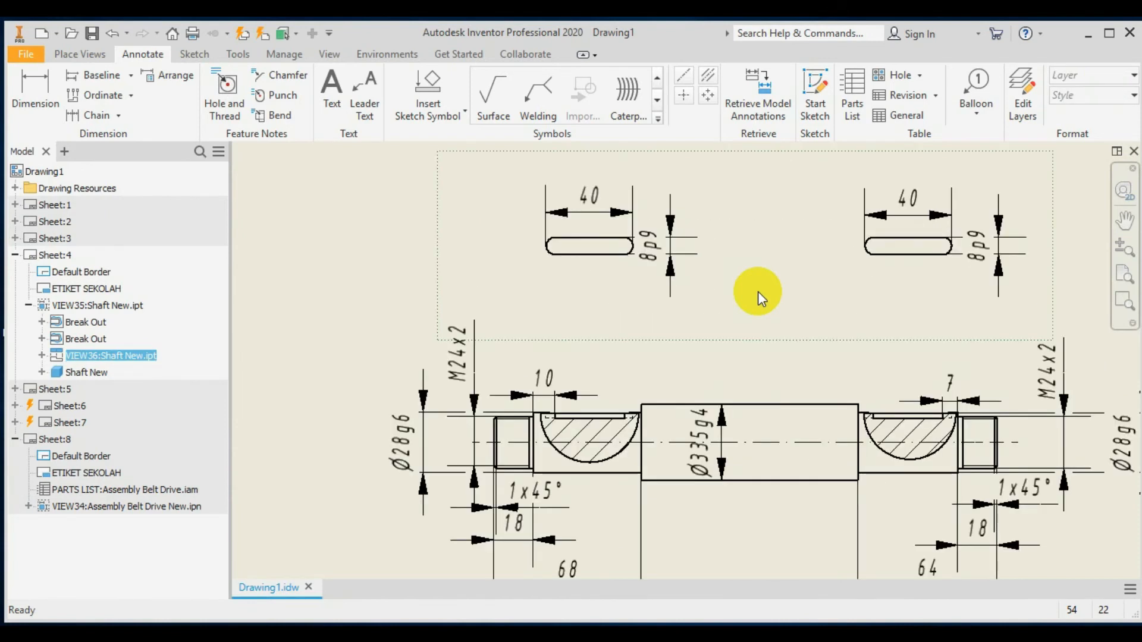
left_click(490, 98)
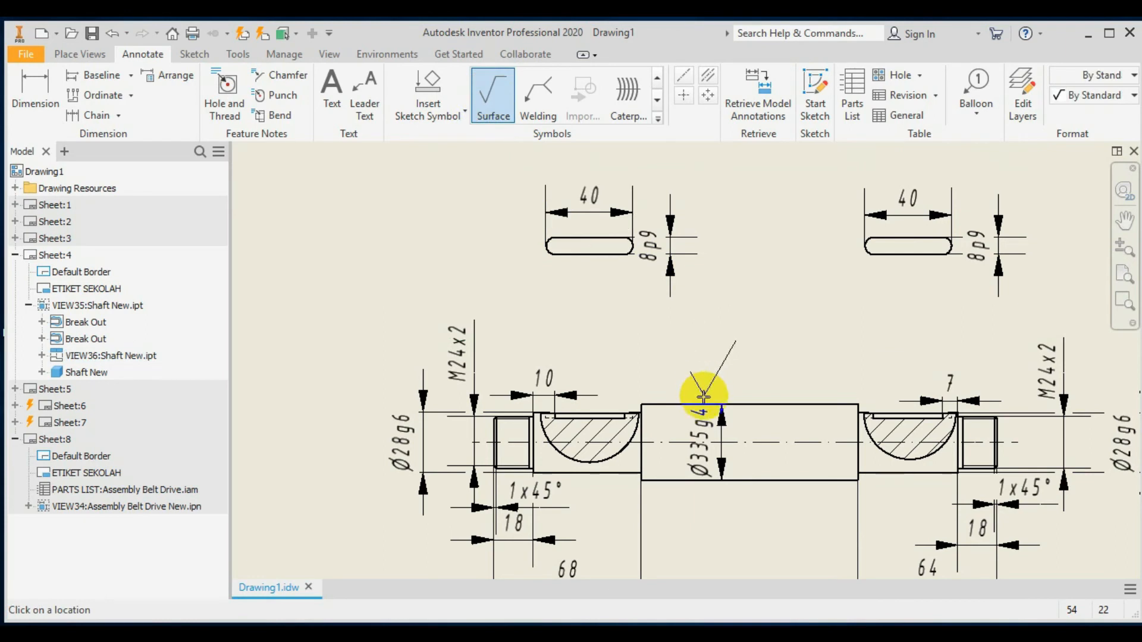
left_click(670, 404)
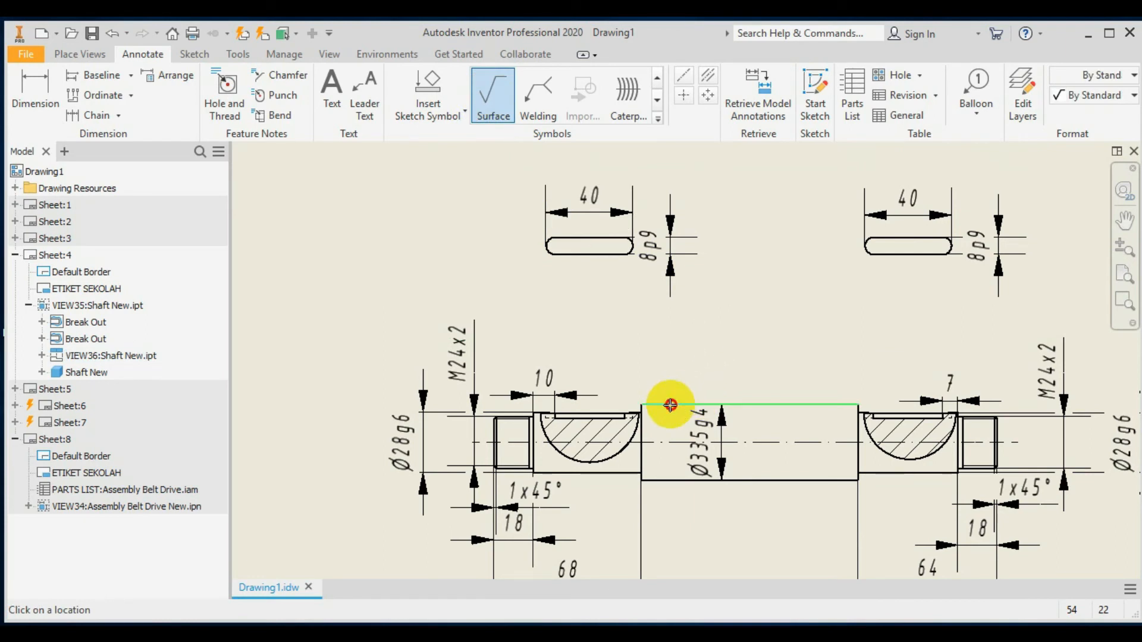
right_click(670, 404)
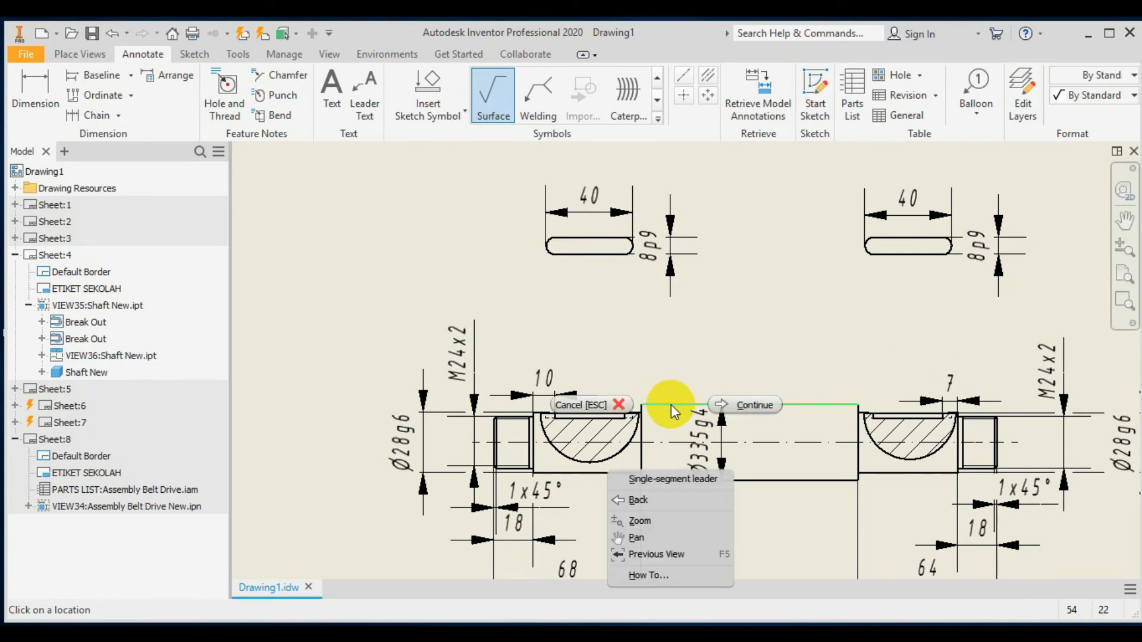
left_click(725, 407)
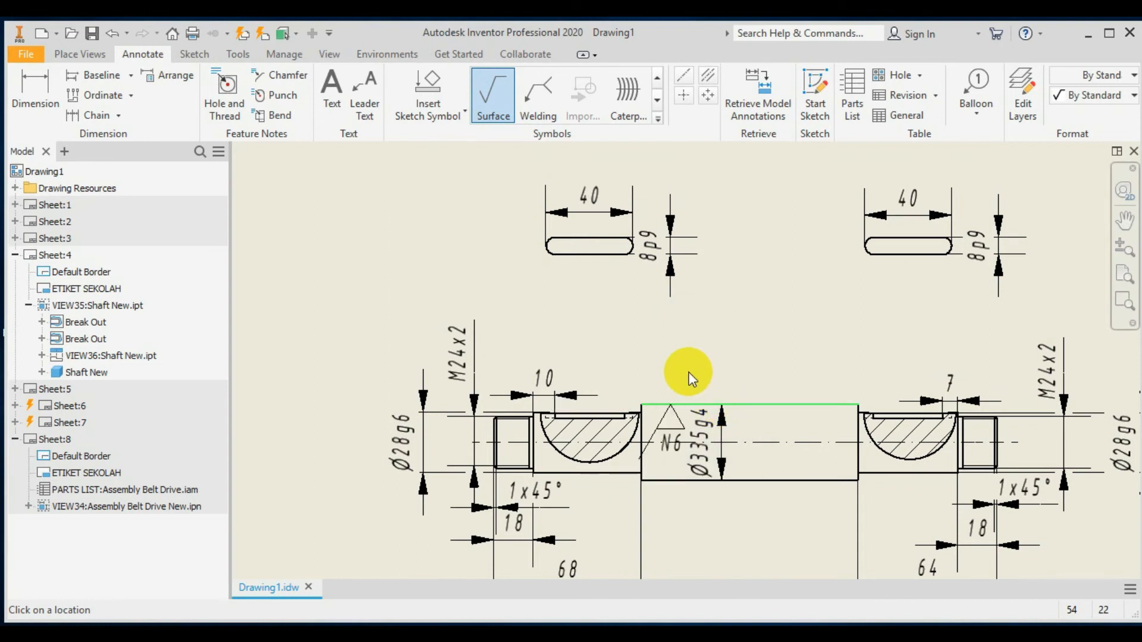
key("Return")
key("Escape")
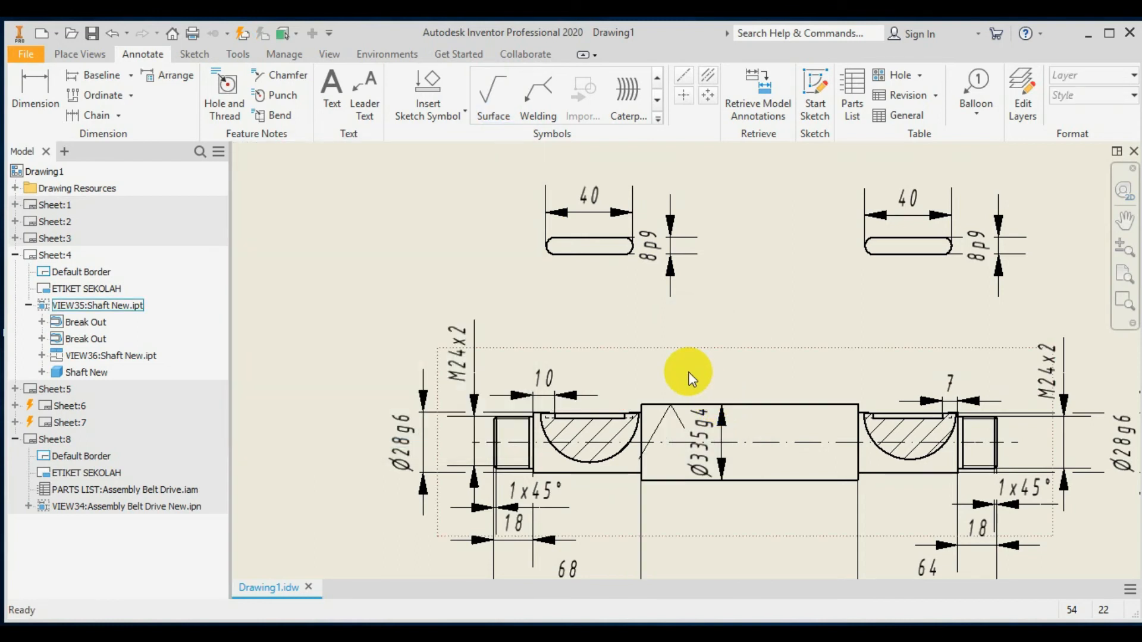
left_click(105, 33)
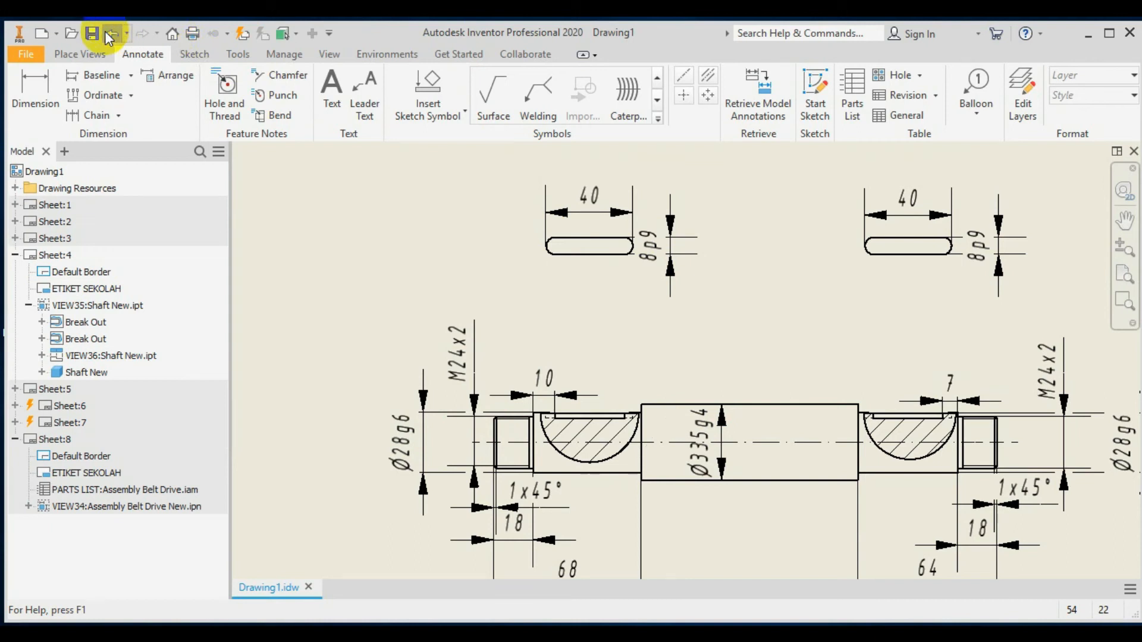
Place an N6 material-removal surface texture symbol above the upper edge of the shaft's large middle section
left_click(489, 97)
left_click(683, 404)
right_click(684, 384)
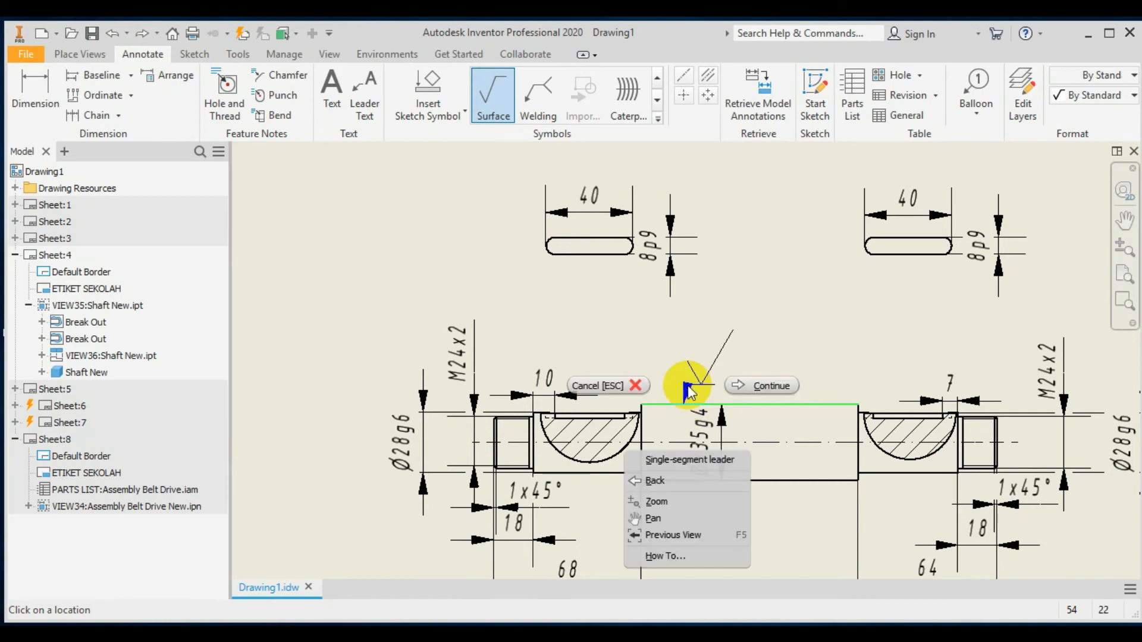
left_click(737, 387)
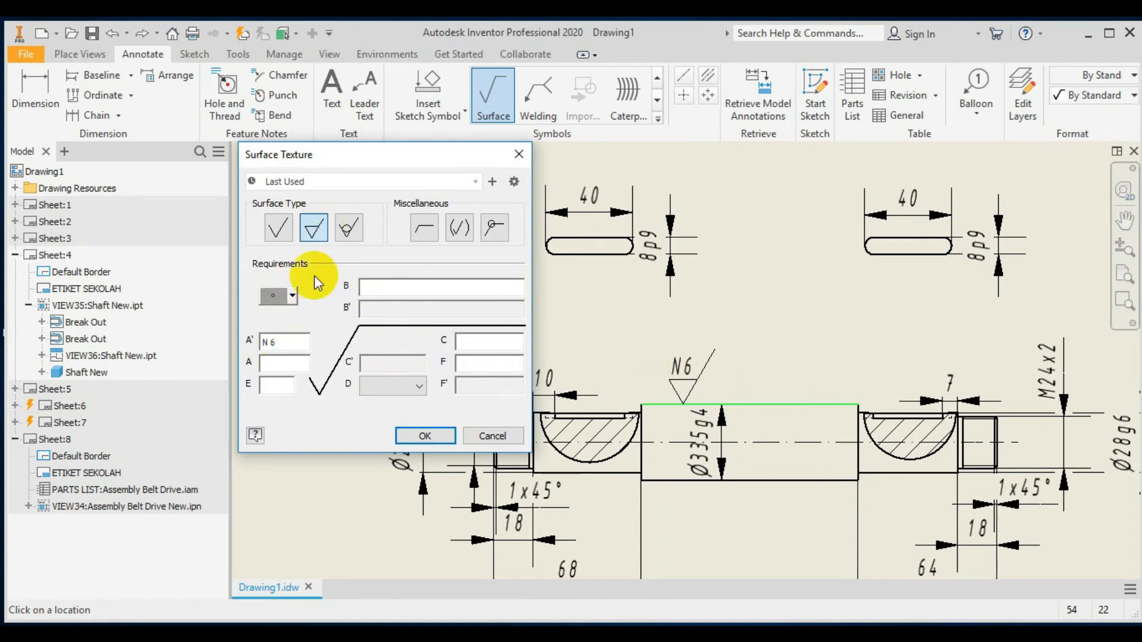
left_click(418, 437)
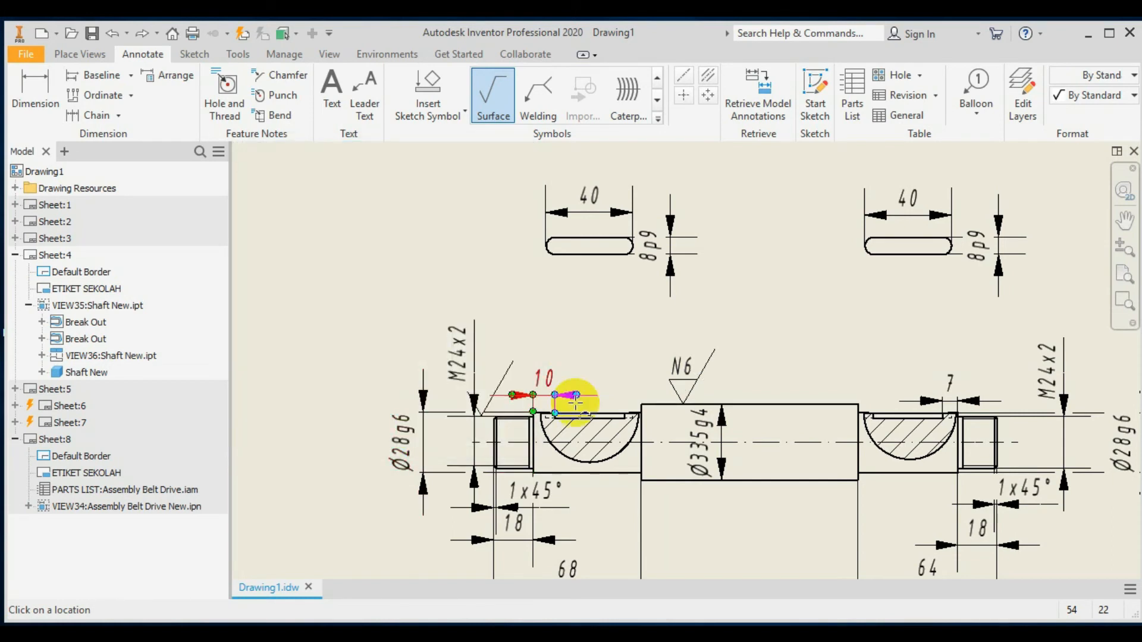
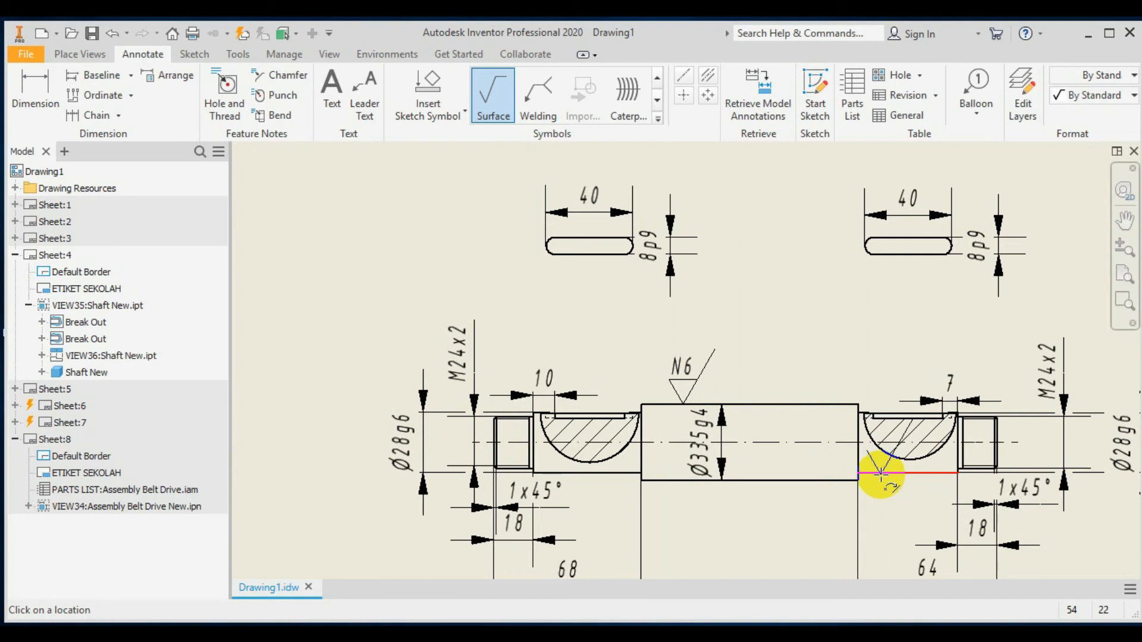
Add an N6 material-removal surface texture symbol below the lower edge of the right keyed journal
left_click(881, 474)
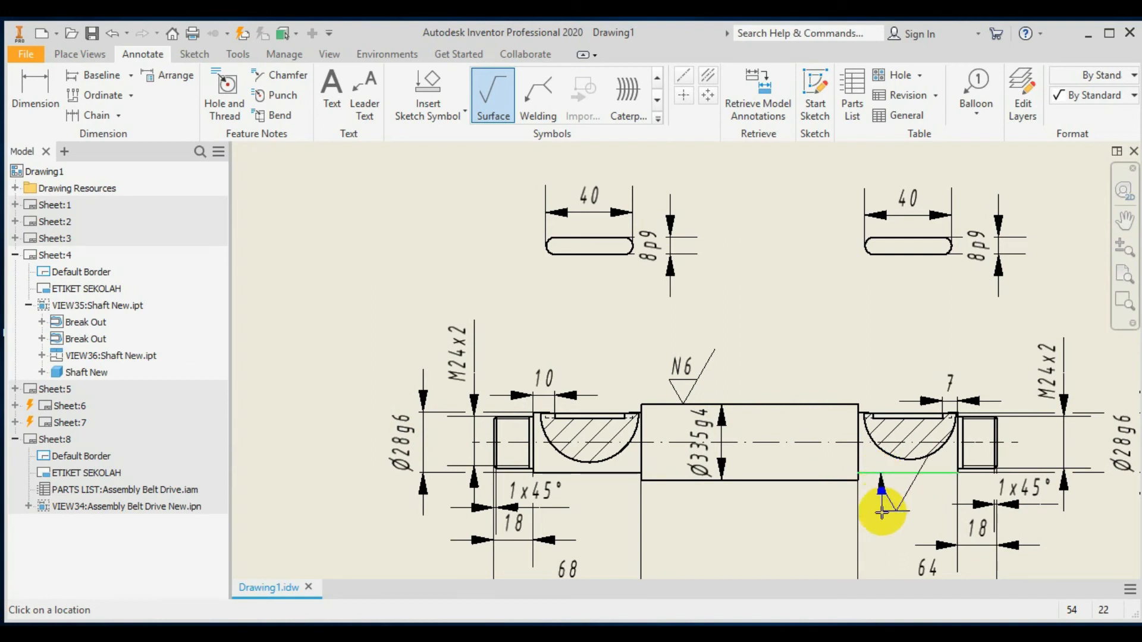
right_click(882, 504)
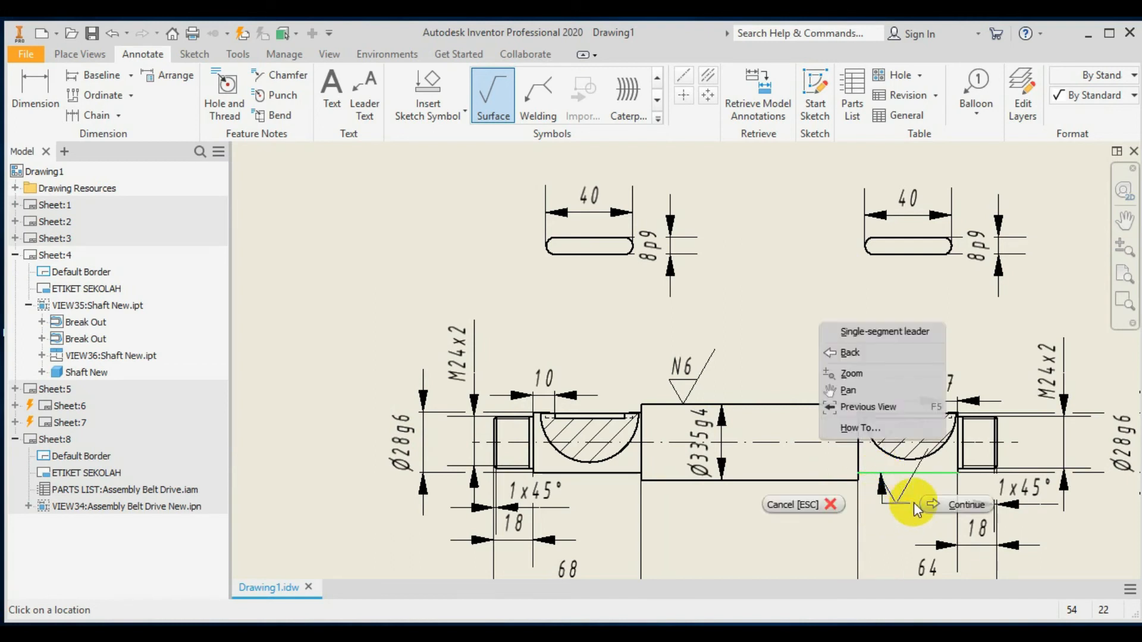
left_click(937, 505)
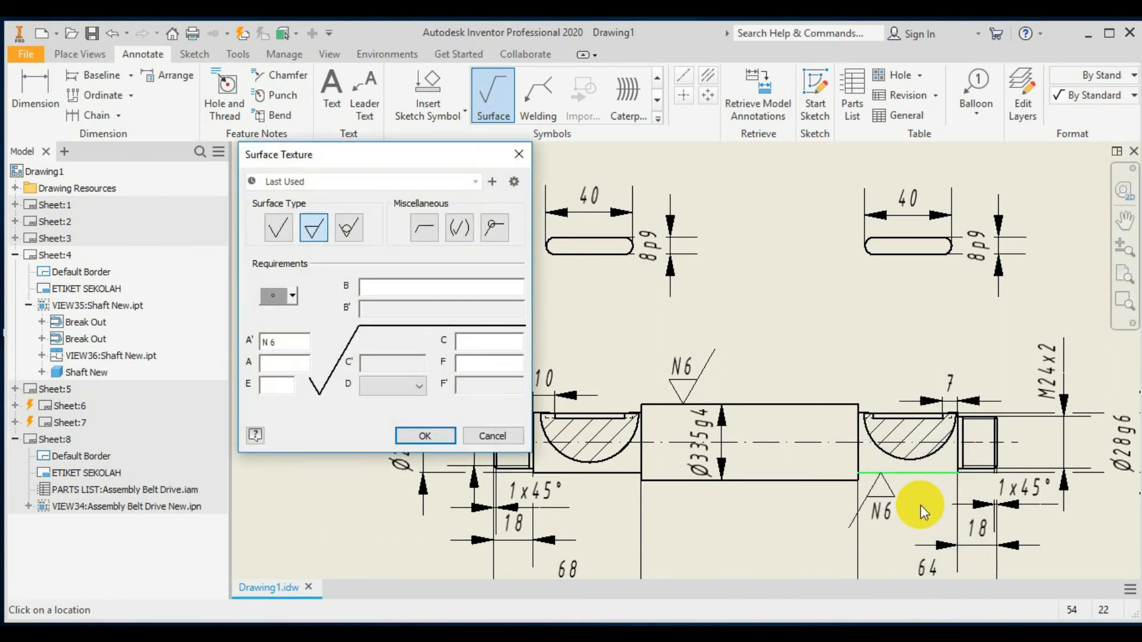
left_click(440, 437)
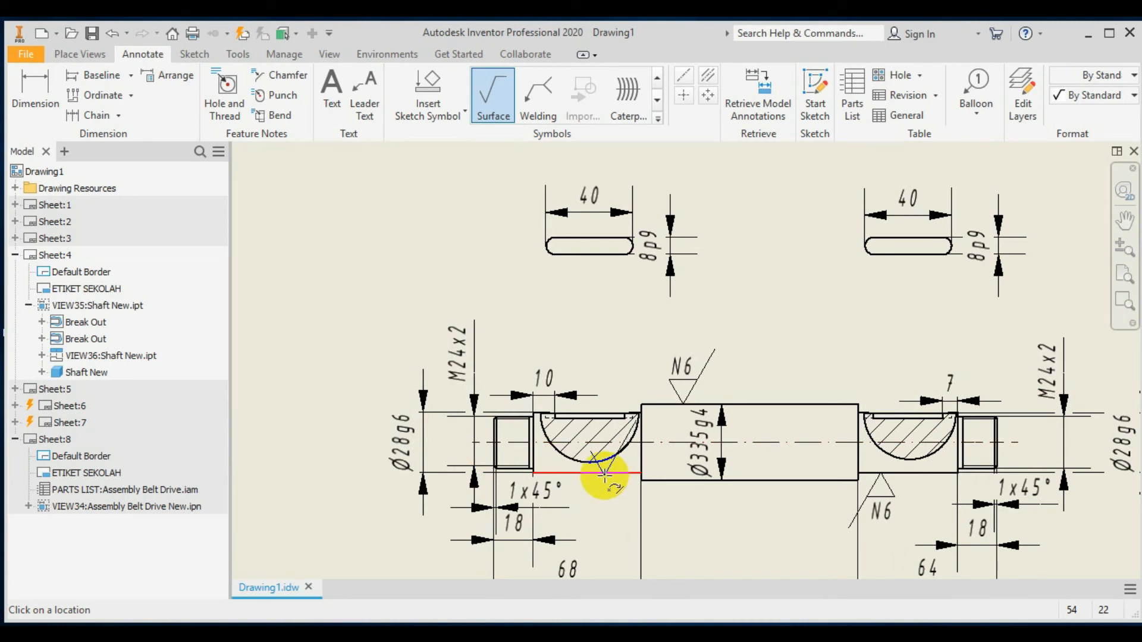
Add the same N6 surface texture symbol below the left keyed journal's lower edge and end the Surface command
left_click(605, 474)
right_click(605, 475)
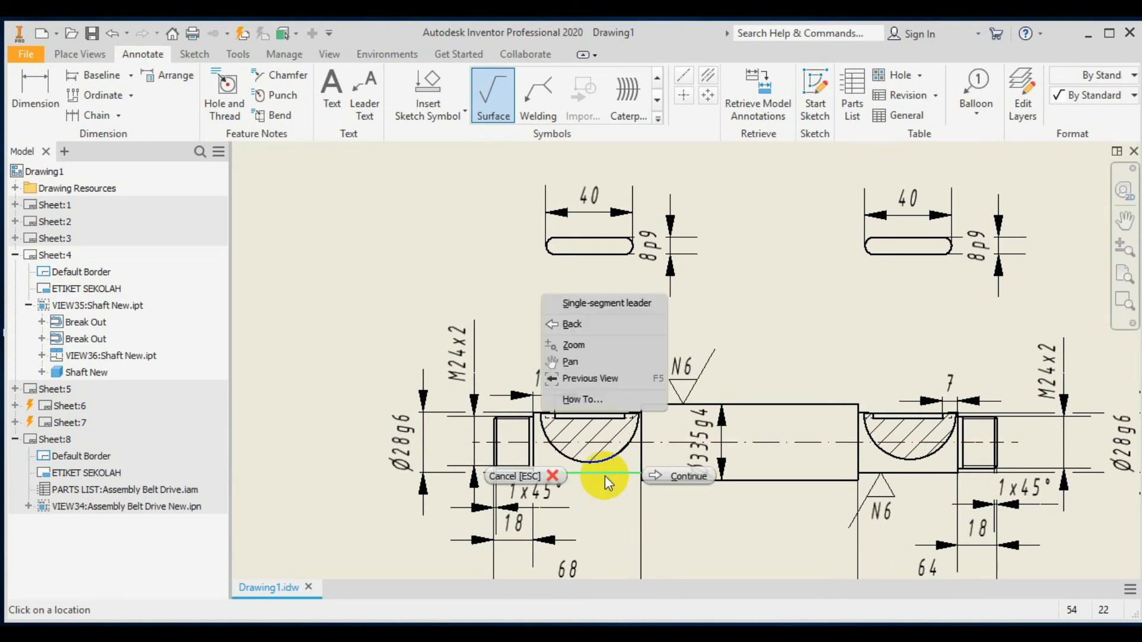
left_click(657, 480)
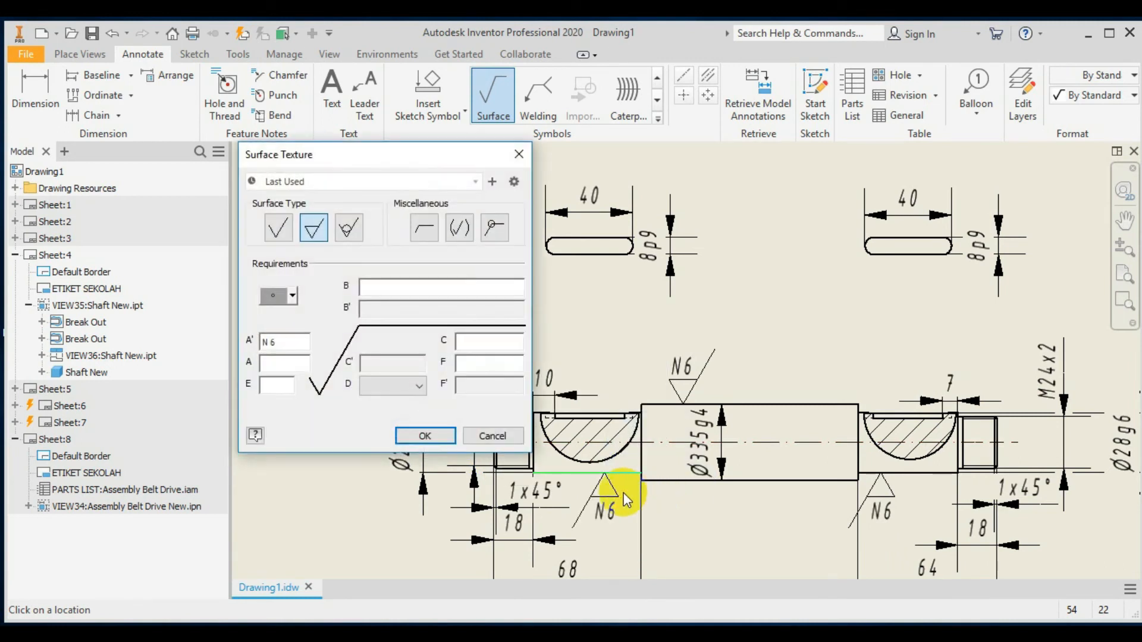
left_click(425, 435)
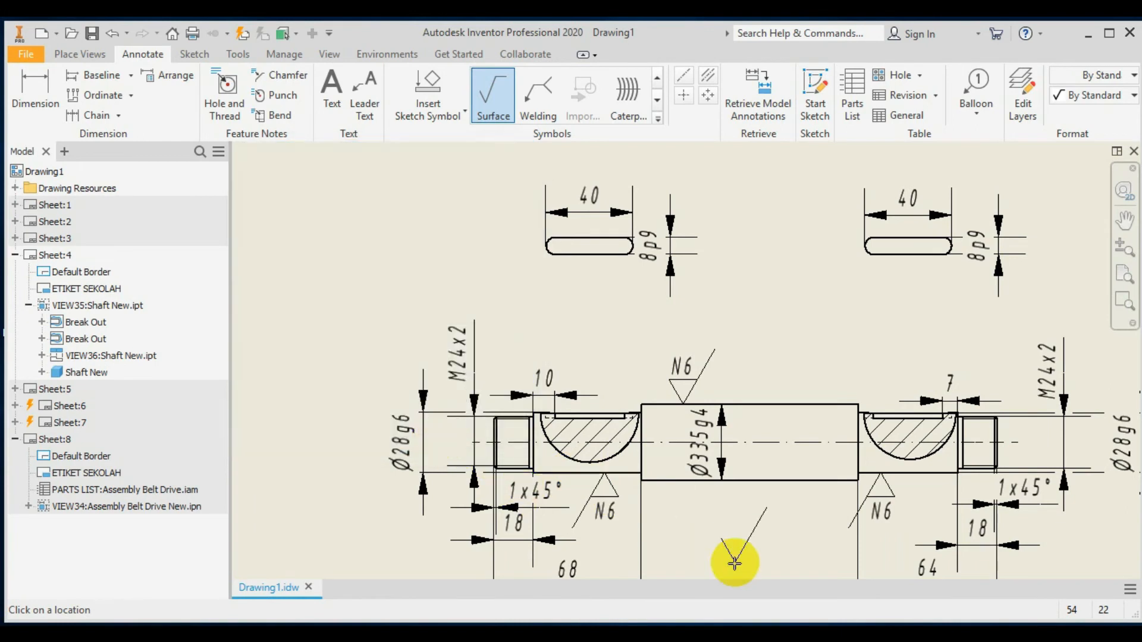
key("Escape")
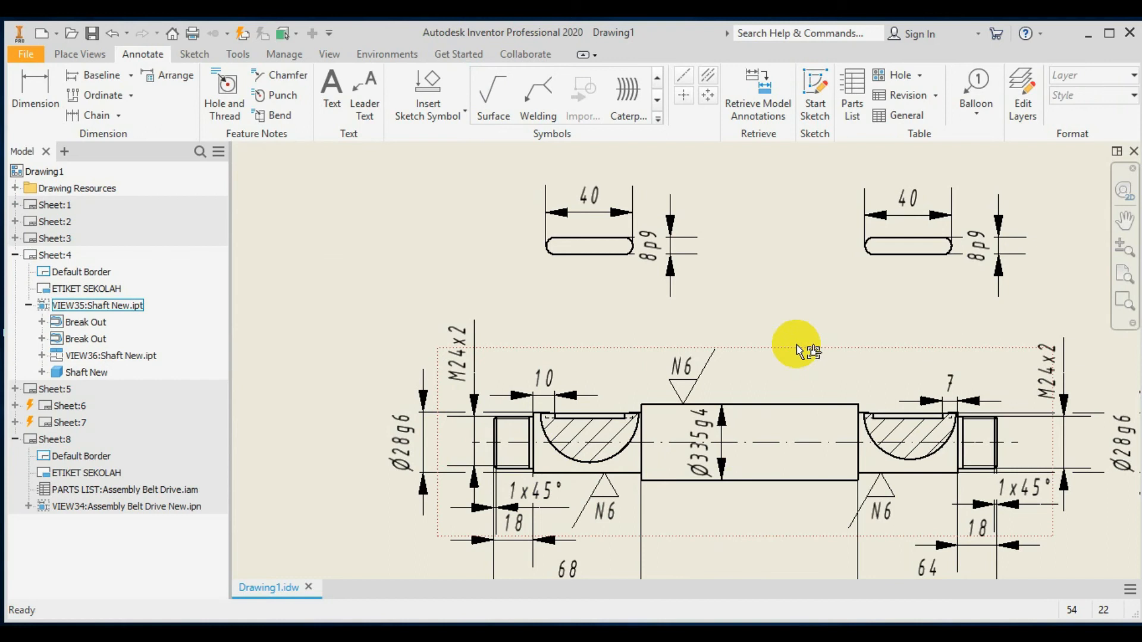
Place a datum identifier symbol labelled A on the lower edge of the shaft's large middle section
scroll(789, 312, "down", 2)
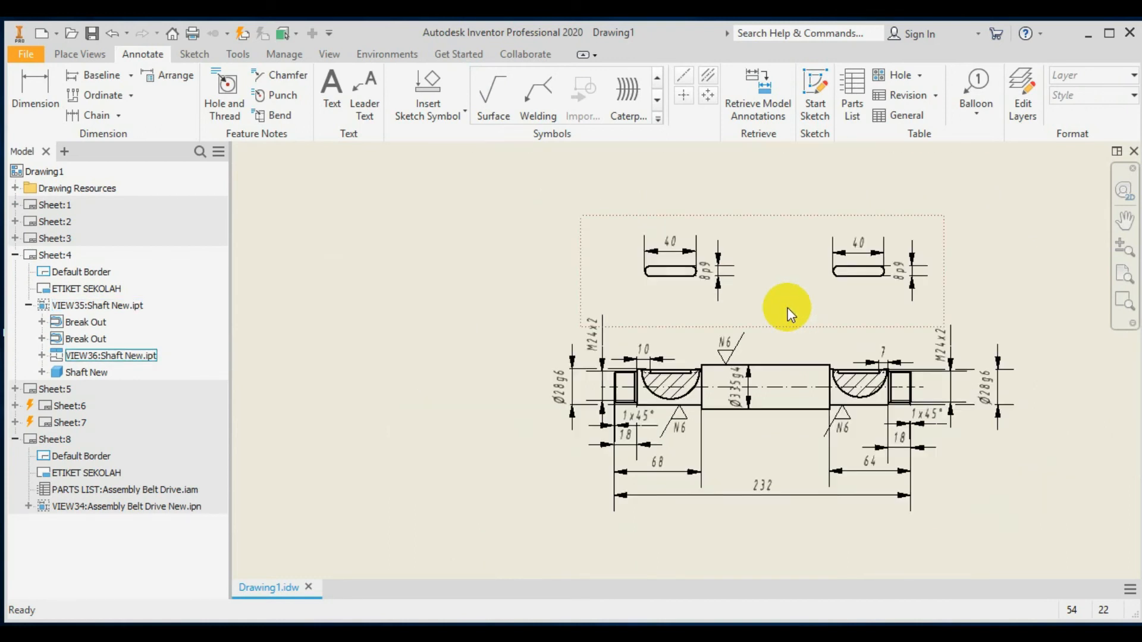
middle_click_drag(788, 312, 628, 290)
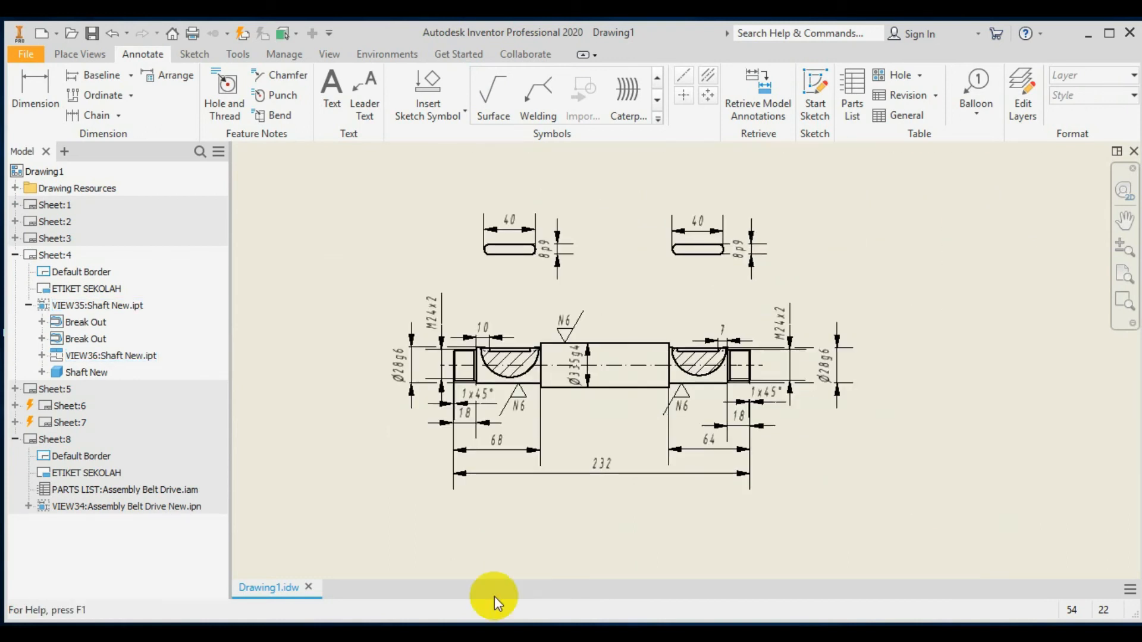
left_click(657, 117)
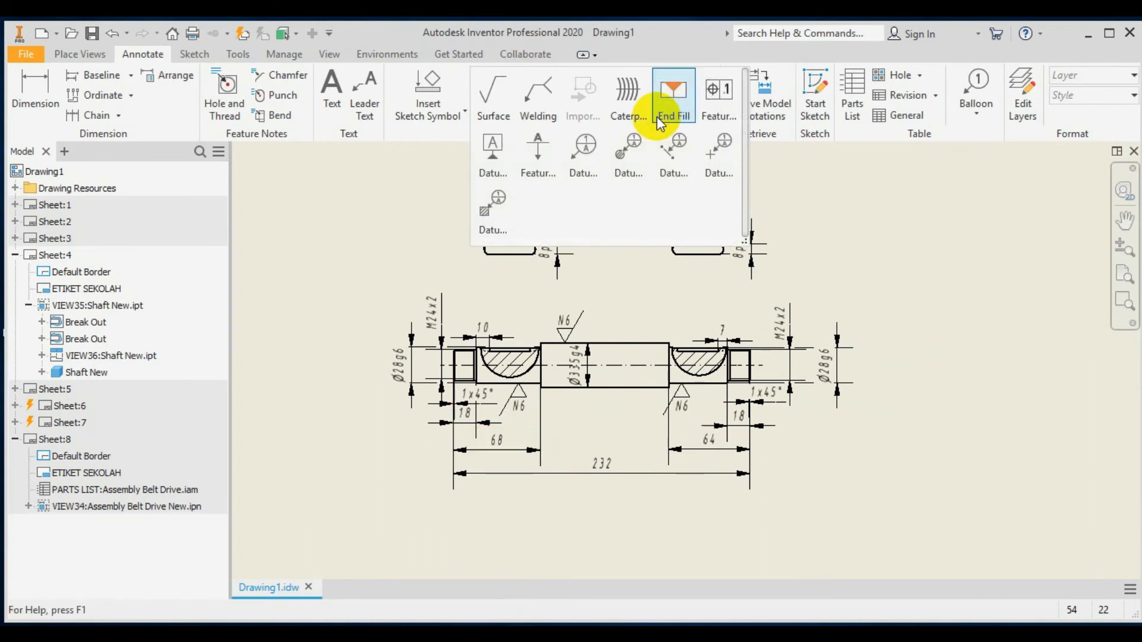
left_click(493, 148)
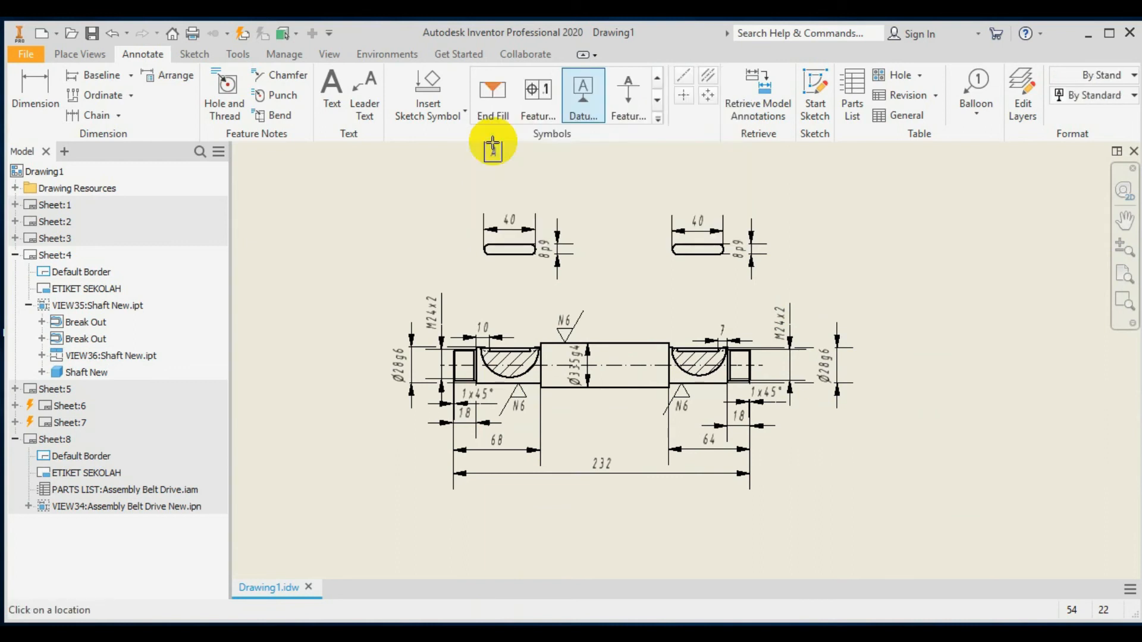
left_click(606, 388)
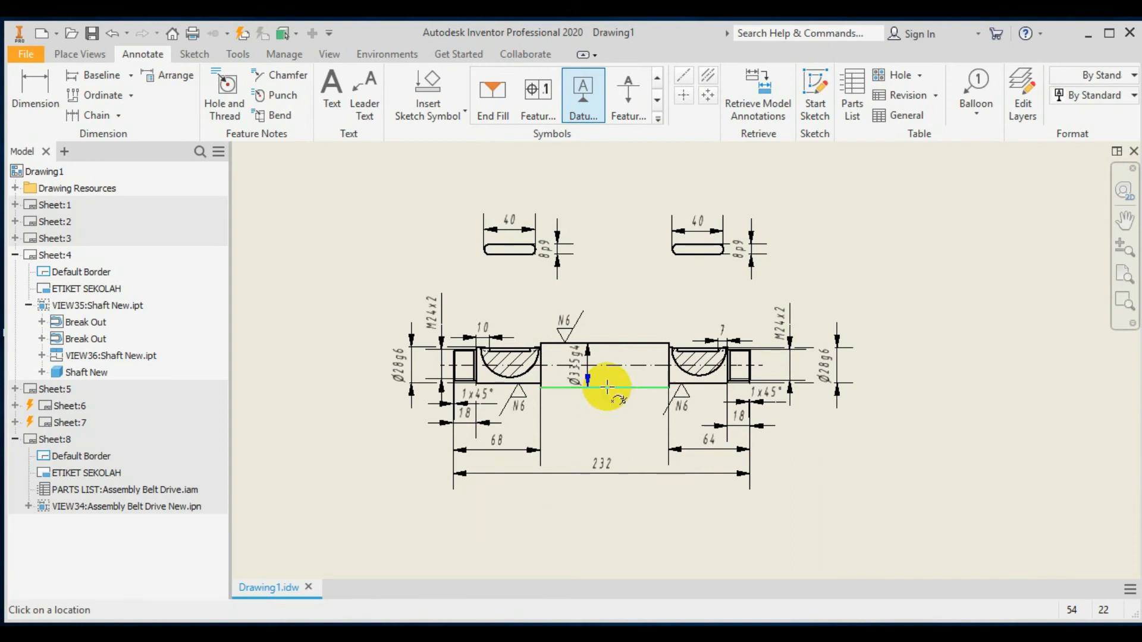
right_click(608, 387)
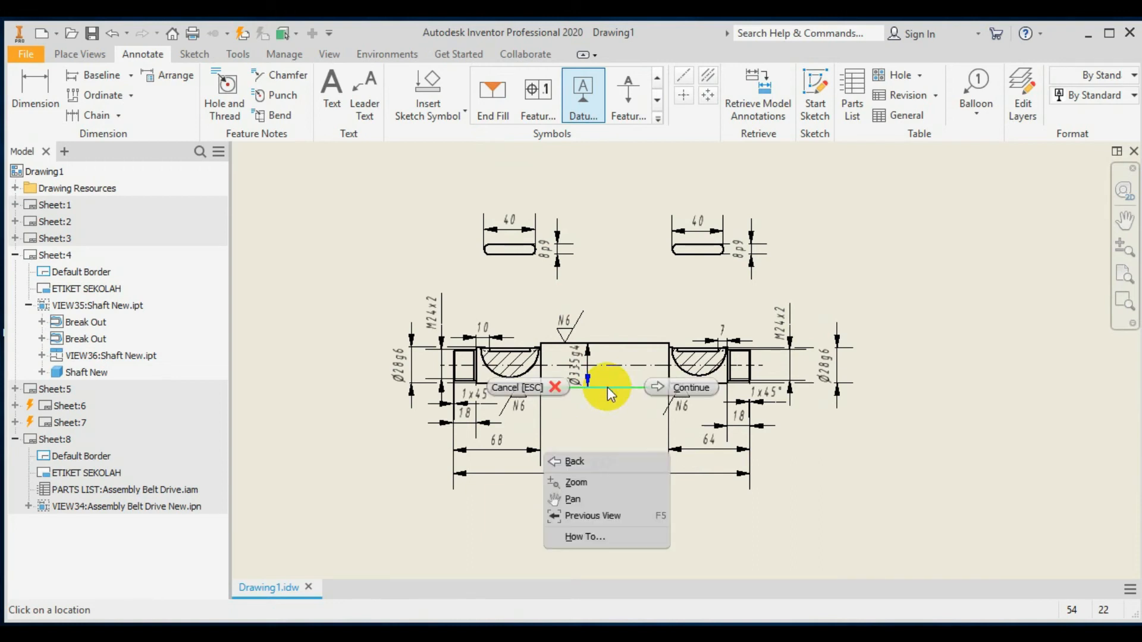
left_click(652, 387)
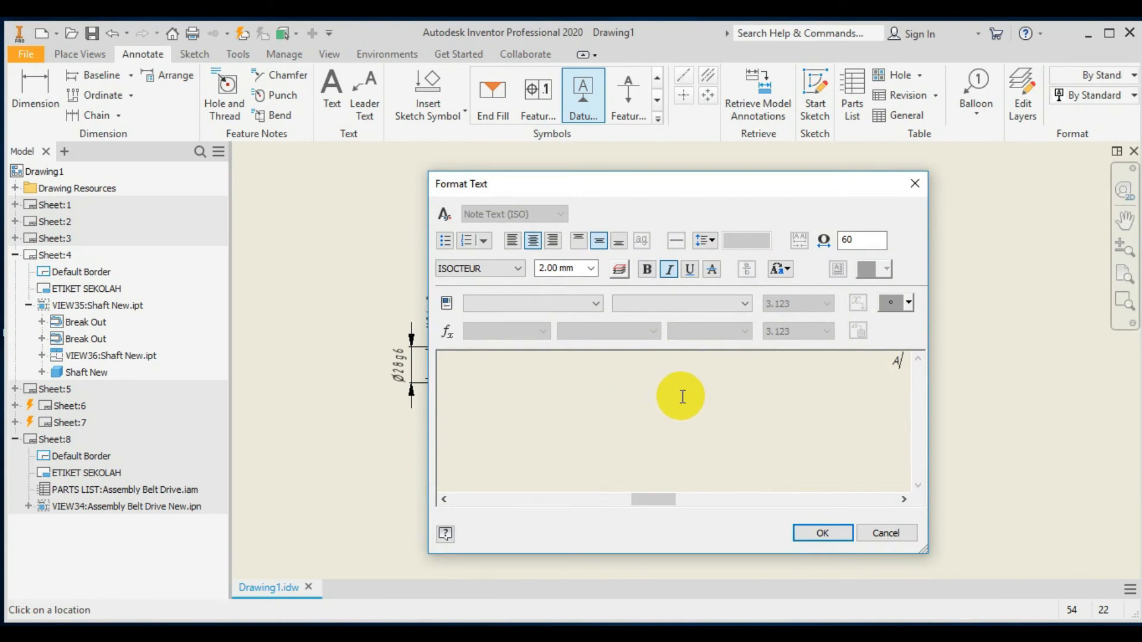
left_click(820, 532)
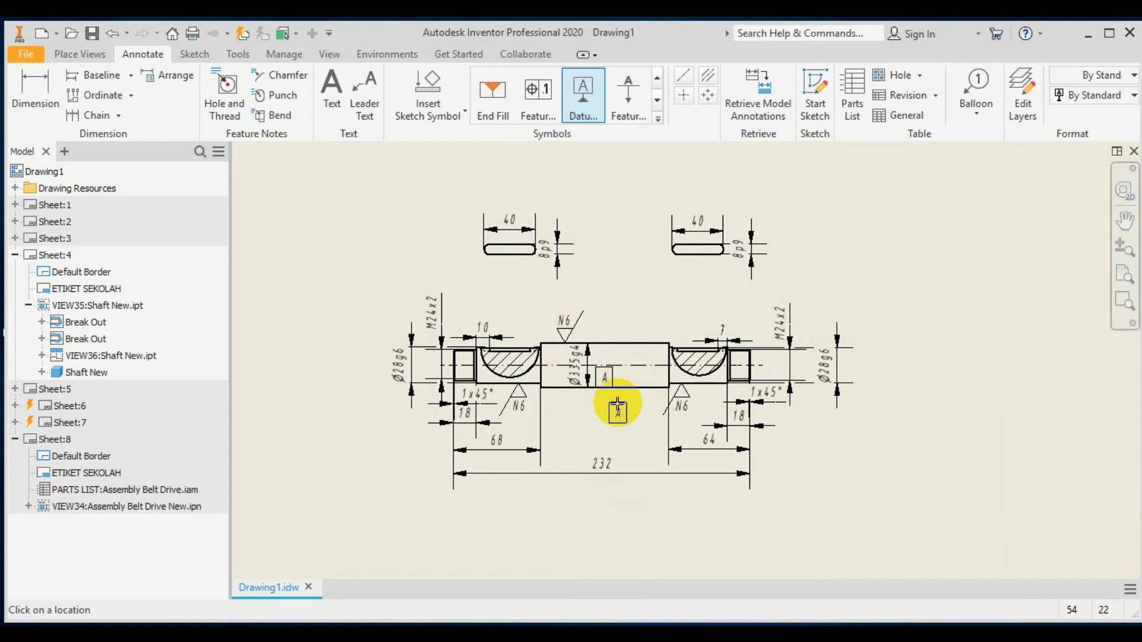
key("Escape")
left_click(538, 90)
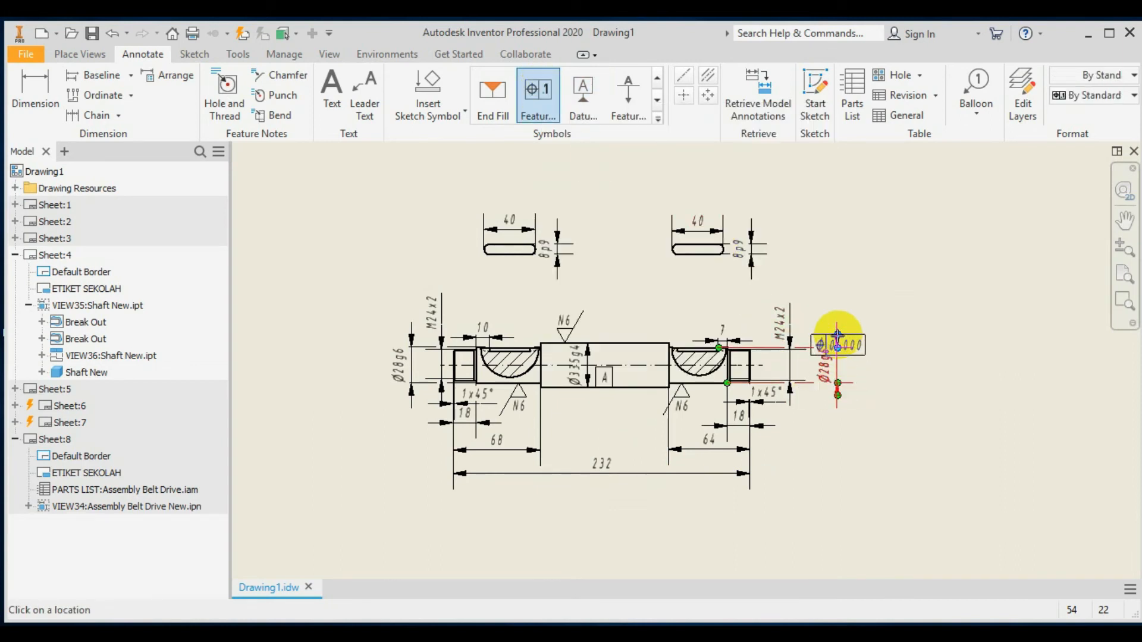
left_click(837, 348)
key("Escape")
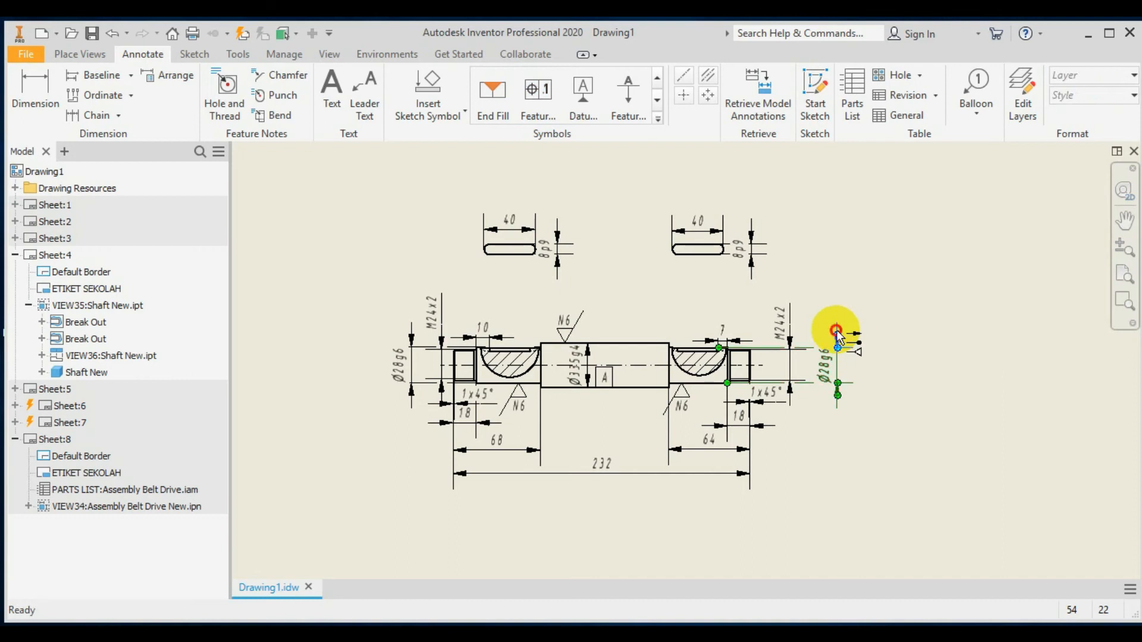
left_click(837, 331)
left_click(844, 331)
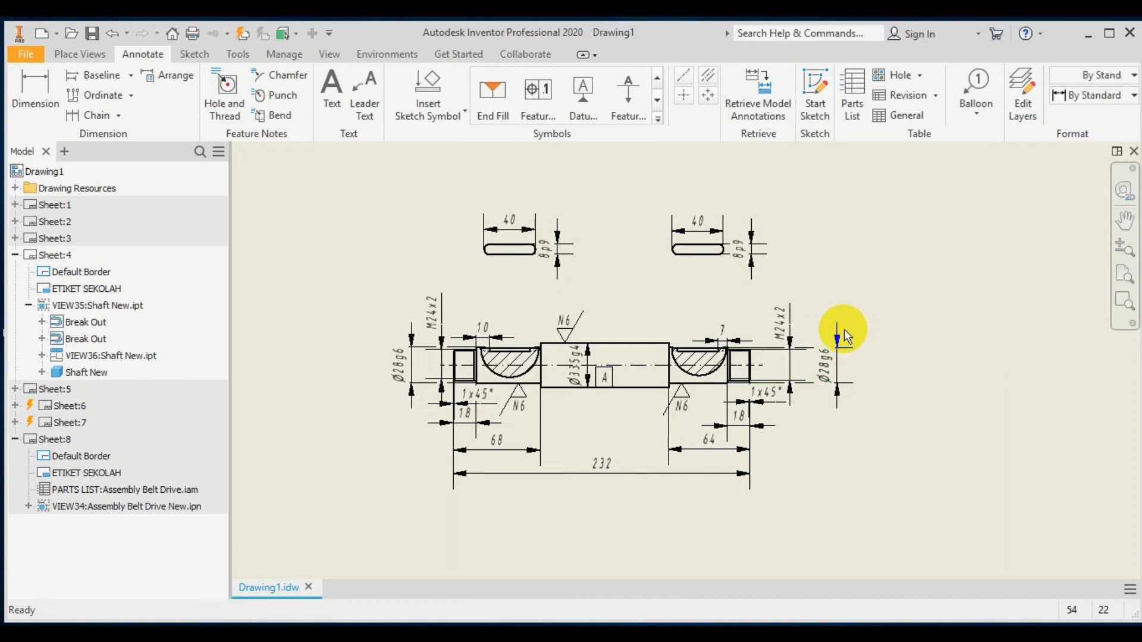
Attach a feature control frame with a leader to the upper arrow of the right Ø28g6 dimension, using the concentricity symbol
left_click(541, 96)
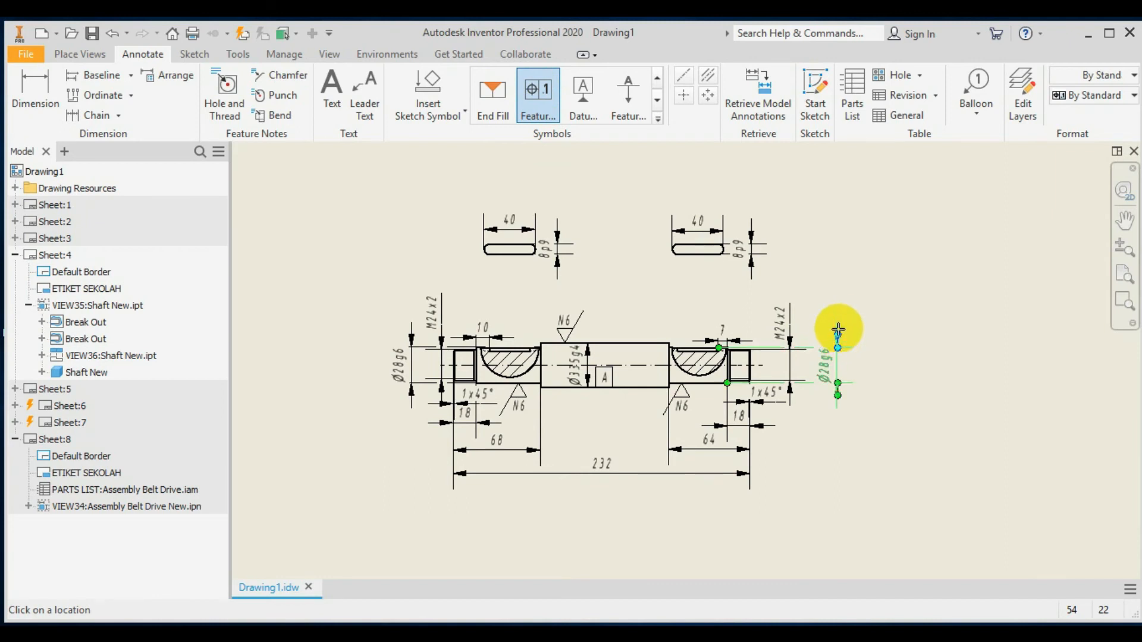
left_click(838, 333)
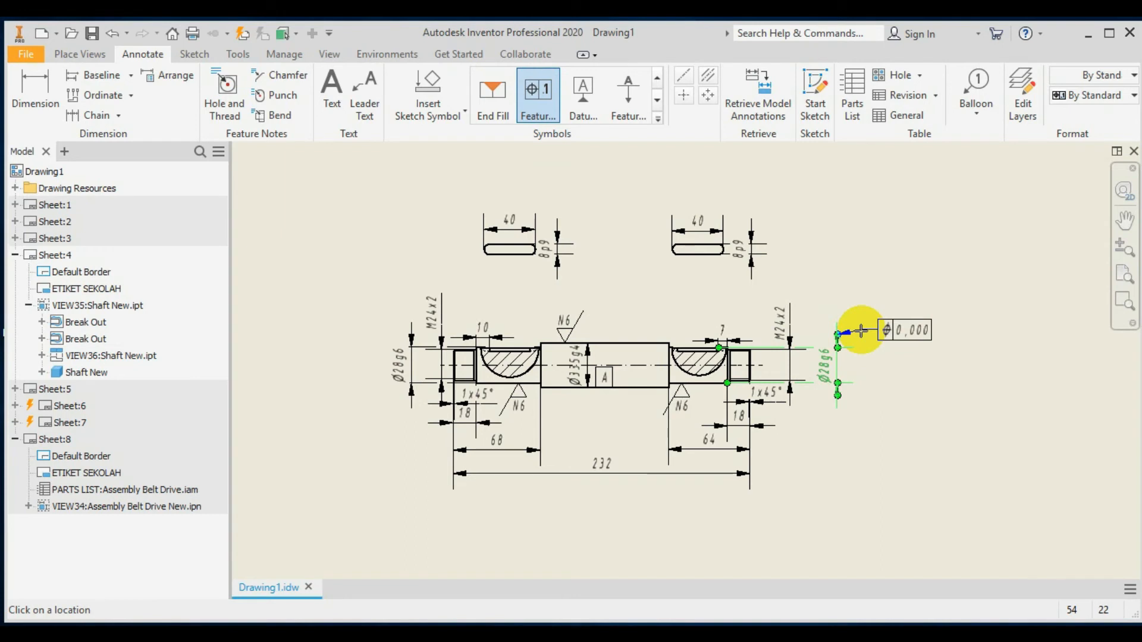
right_click(861, 330)
left_click(917, 330)
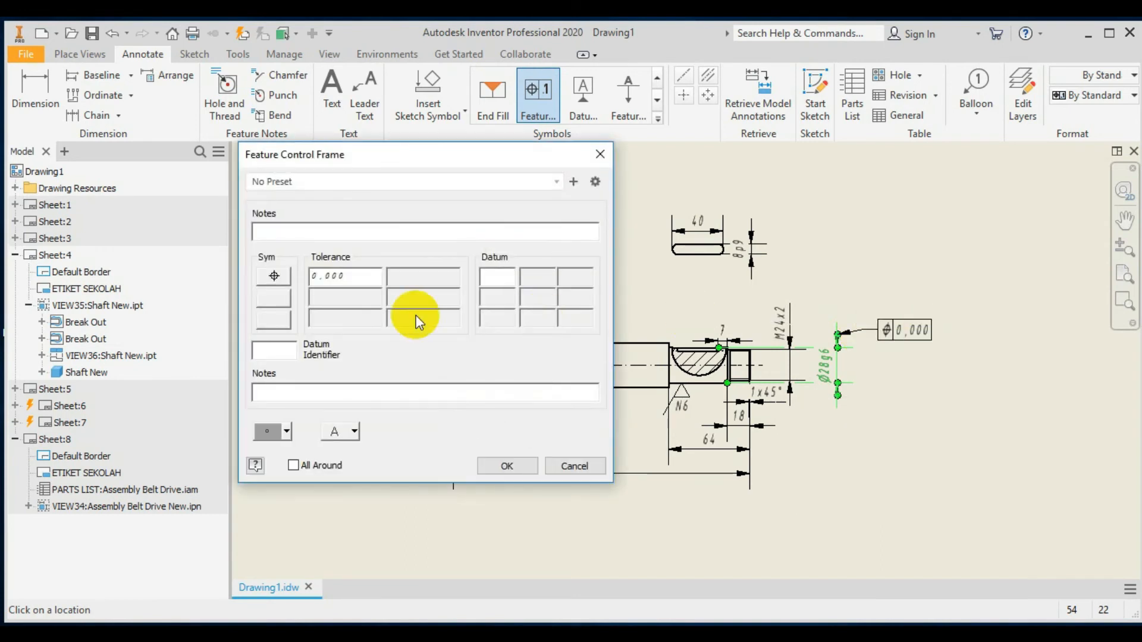
left_click(275, 277)
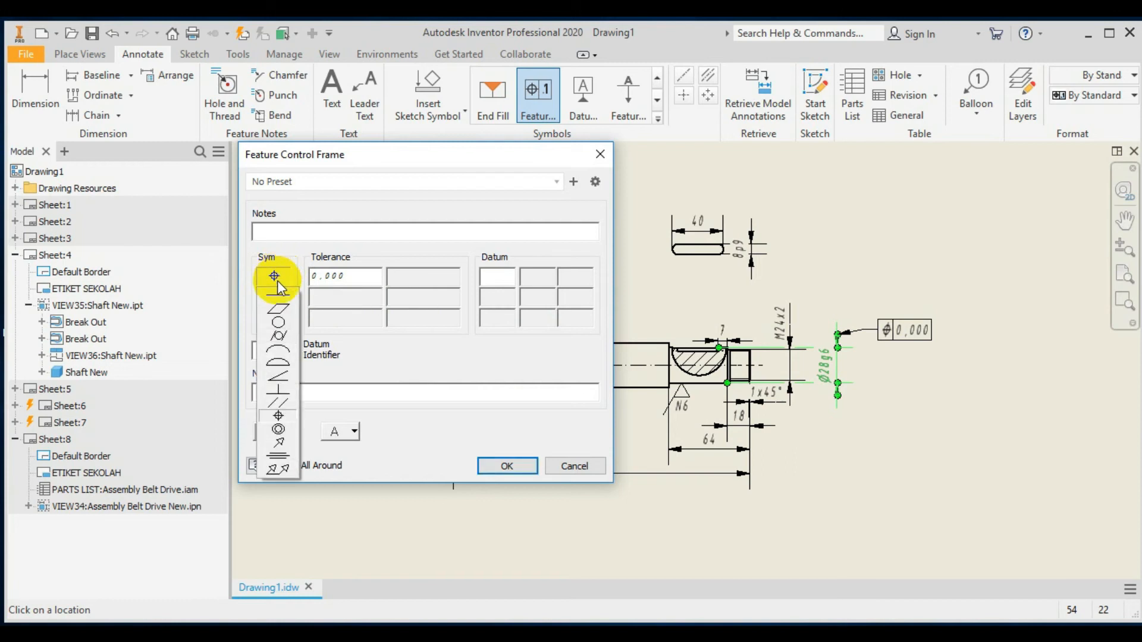
left_click(274, 427)
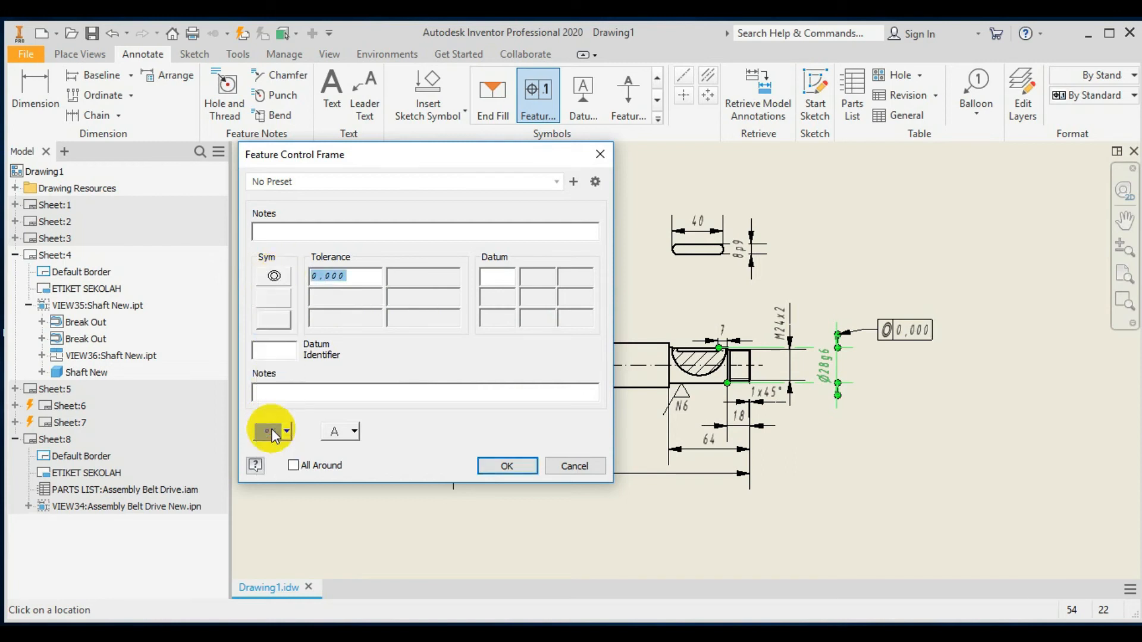
Set the right feature control frame's tolerance to 0,01 with datum A and finish the frame
left_click(349, 277)
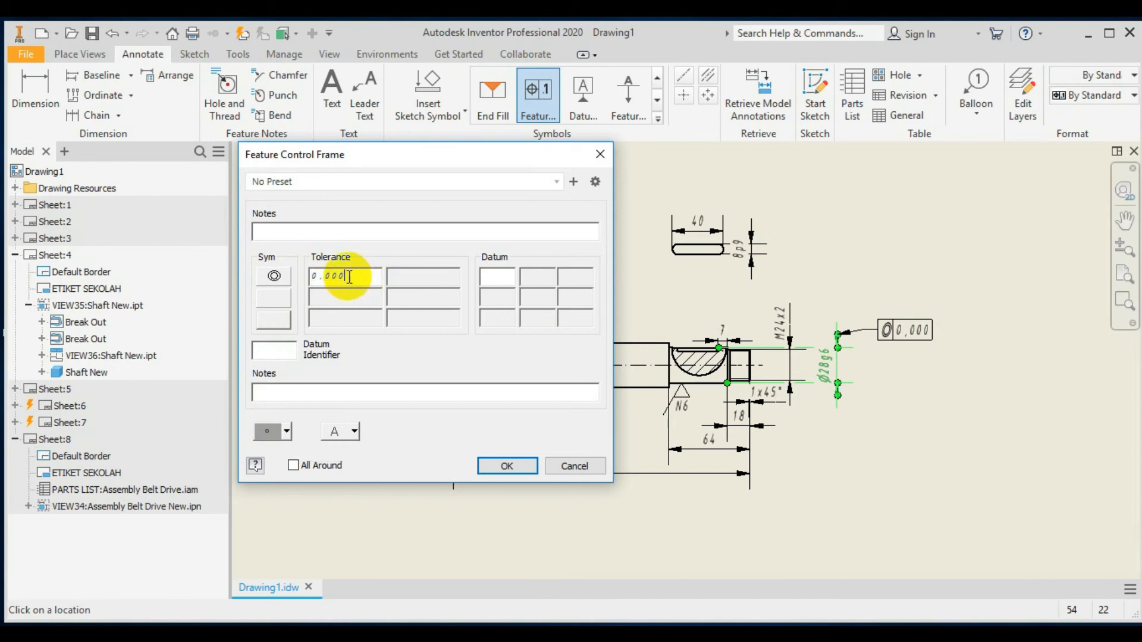
key("BackSpace")
key("BackSpace")
type("1")
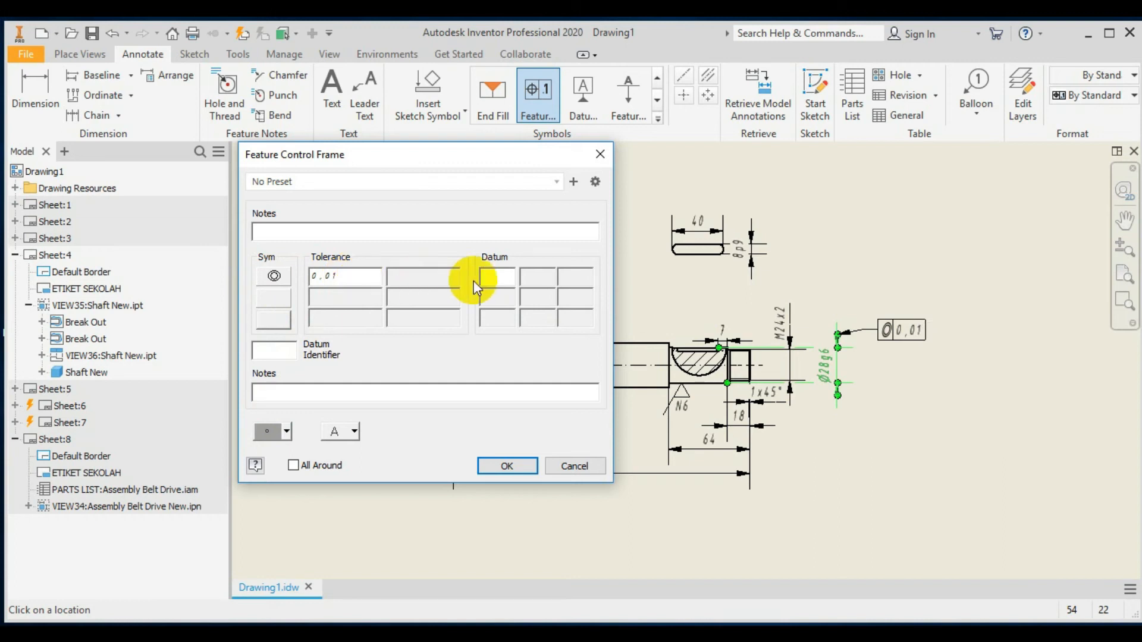
left_click(494, 278)
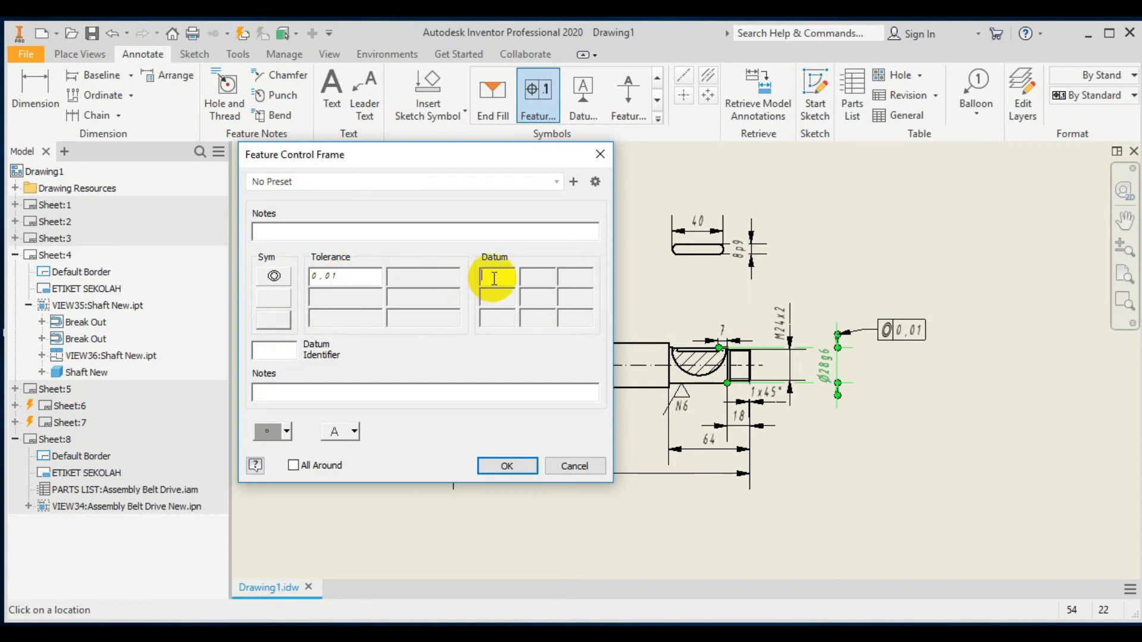
type("A")
left_click(521, 467)
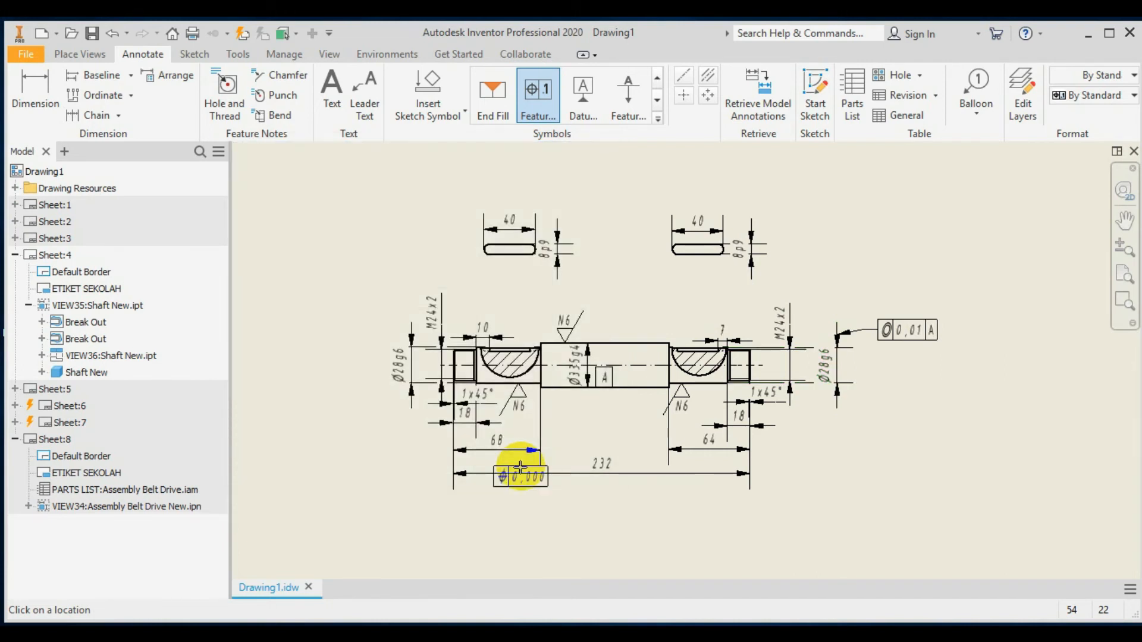
Add a matching concentricity frame with tolerance 0,01 and datum A to the left Ø28g6 dimension and end the command
left_click(411, 325)
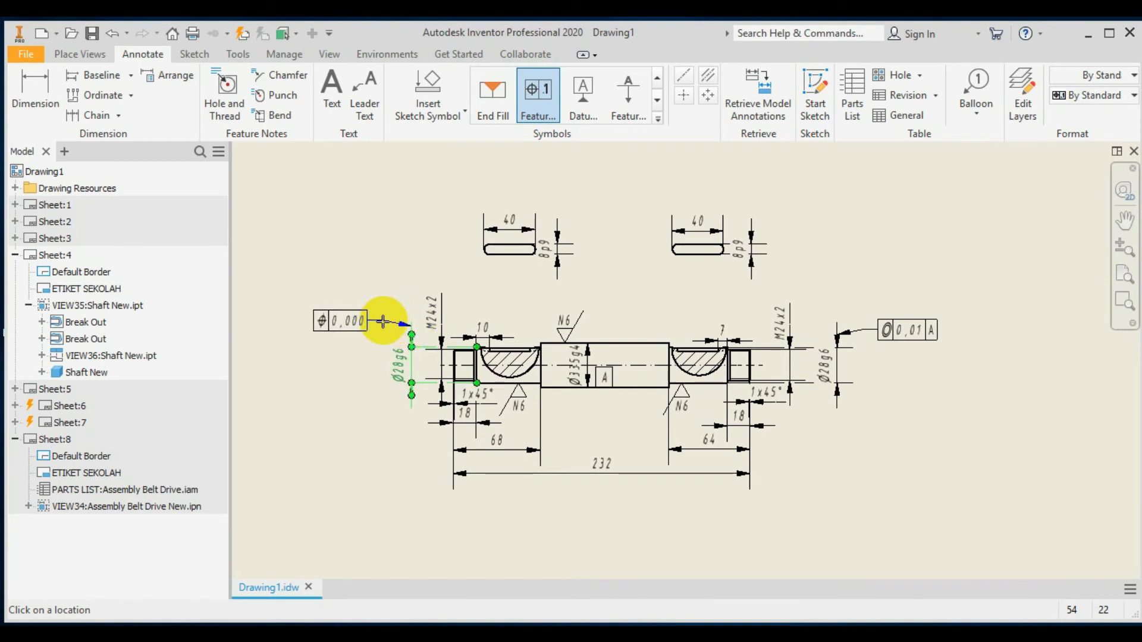
right_click(384, 323)
right_click(388, 323)
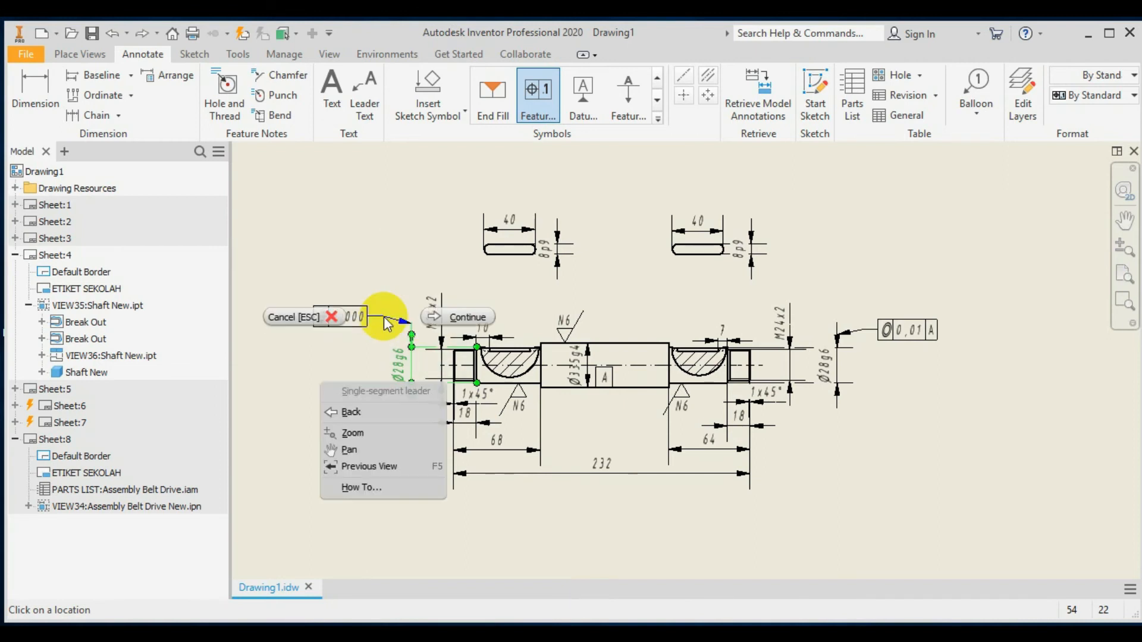
left_click(428, 316)
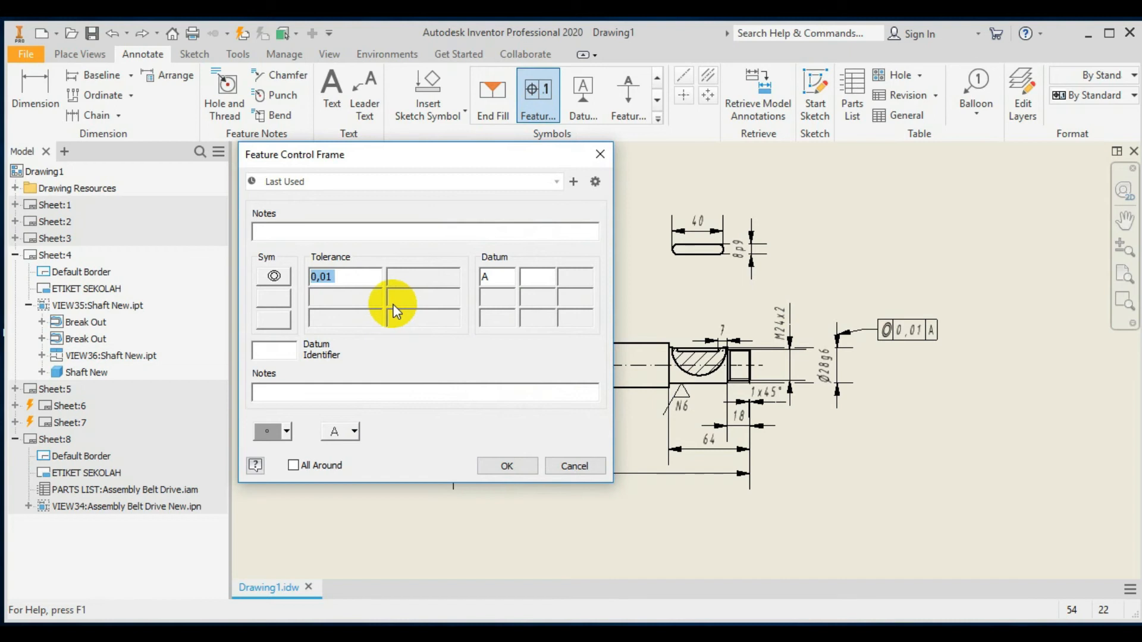
left_click(501, 467)
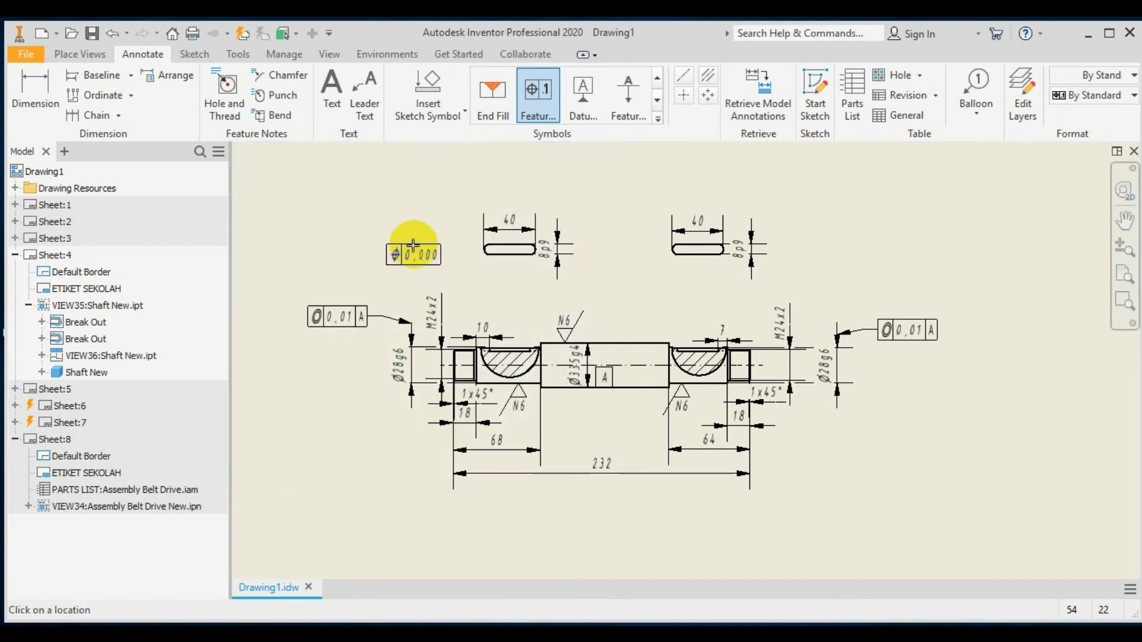
key("Escape")
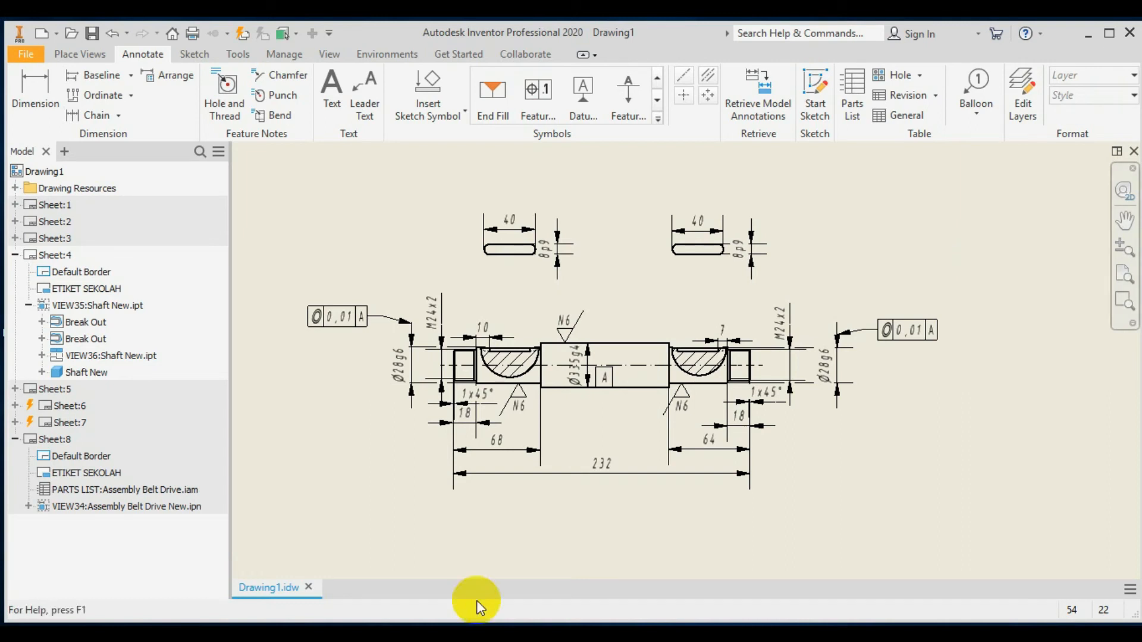
Change the concentricity tolerance in the right feature control frame to 0,001
double_click(906, 336)
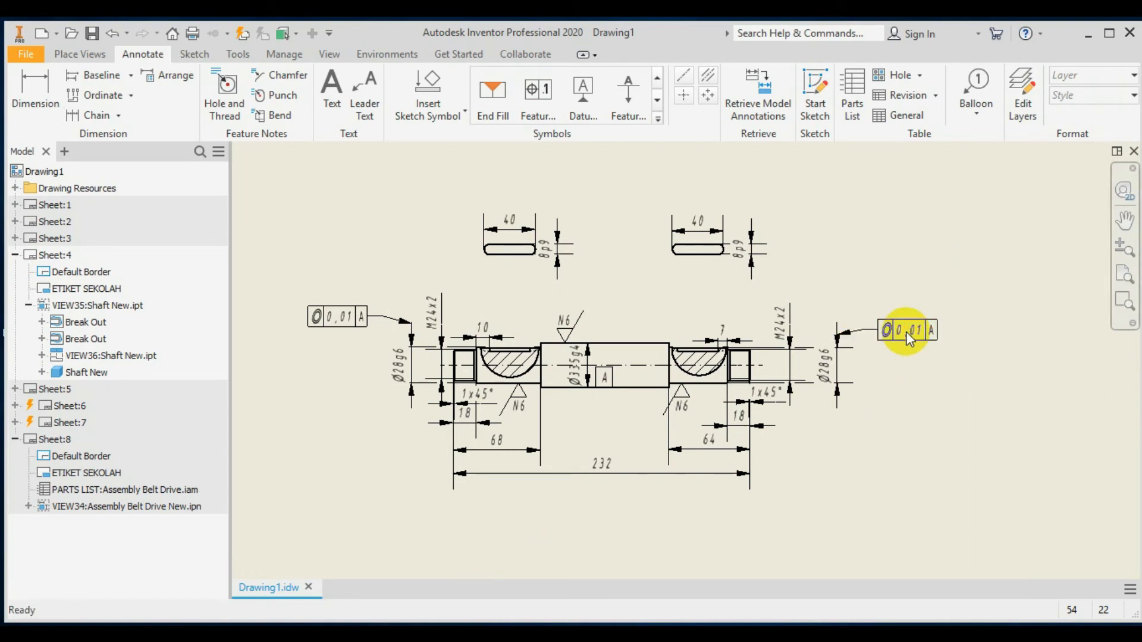
left_click(339, 275)
key("BackSpace")
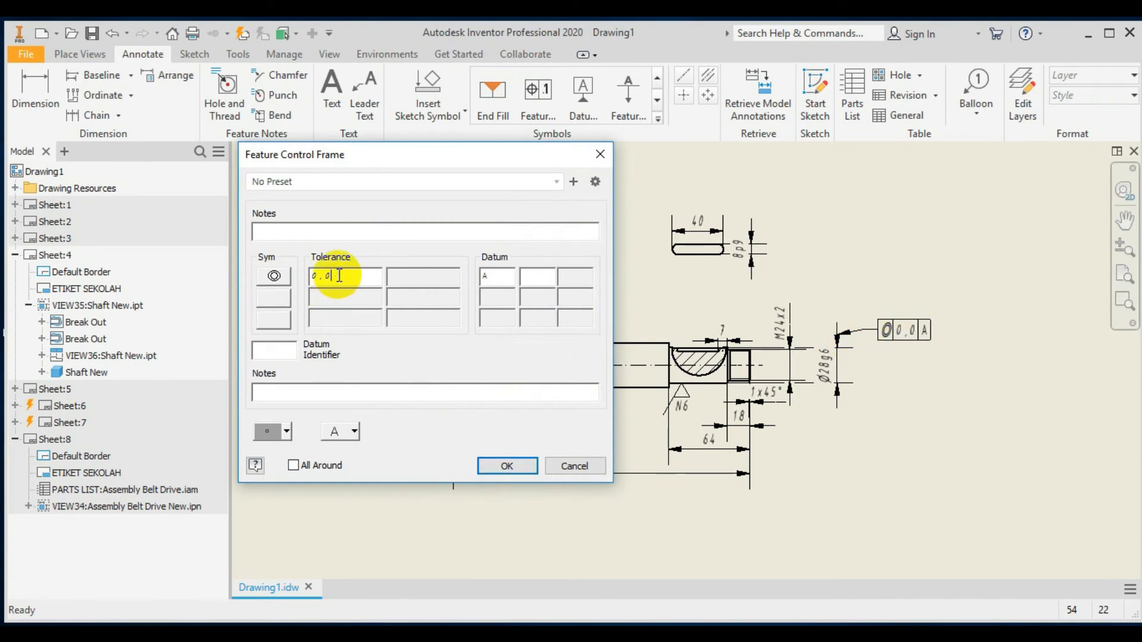
type("01")
left_click(497, 465)
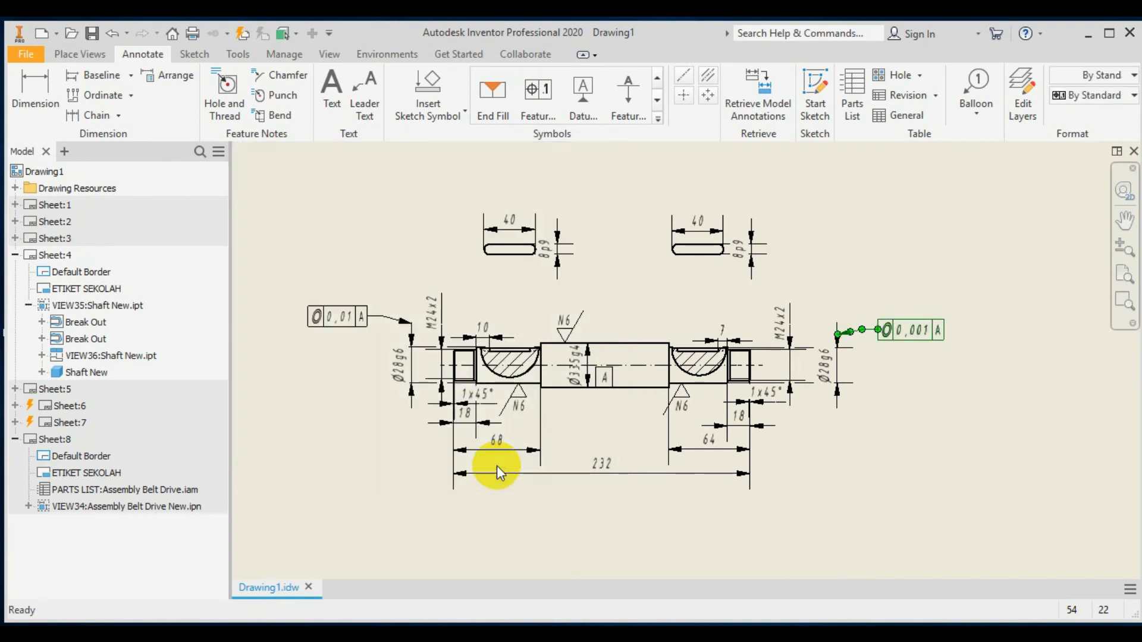
Change the concentricity tolerance in the left feature control frame to 0,001
left_click(335, 324)
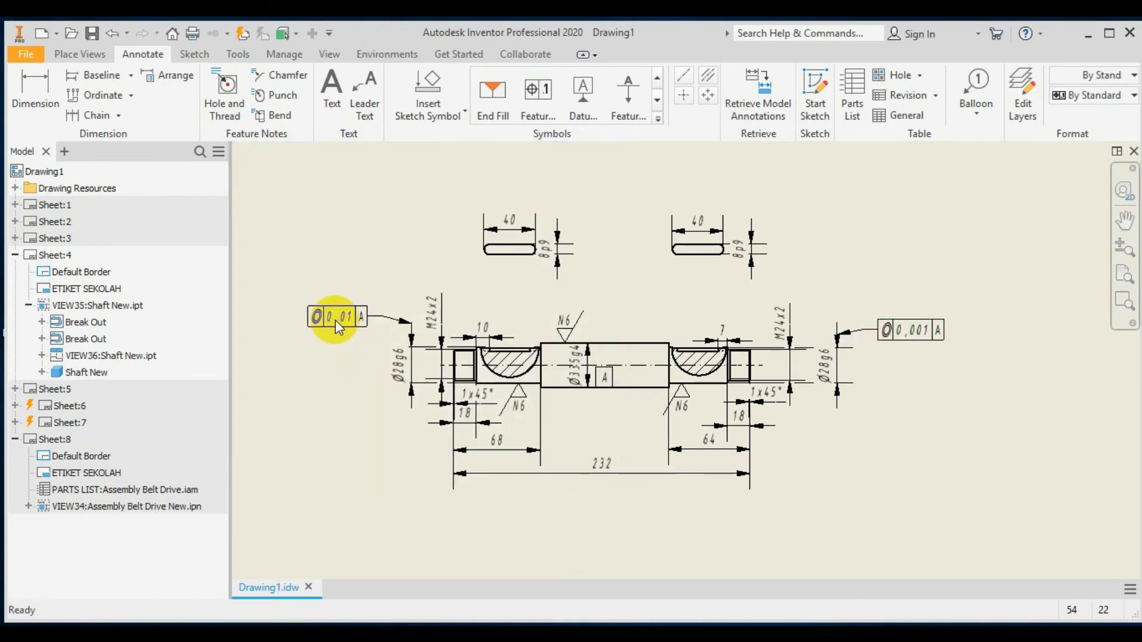
double_click(336, 324)
left_click(339, 277)
type("1")
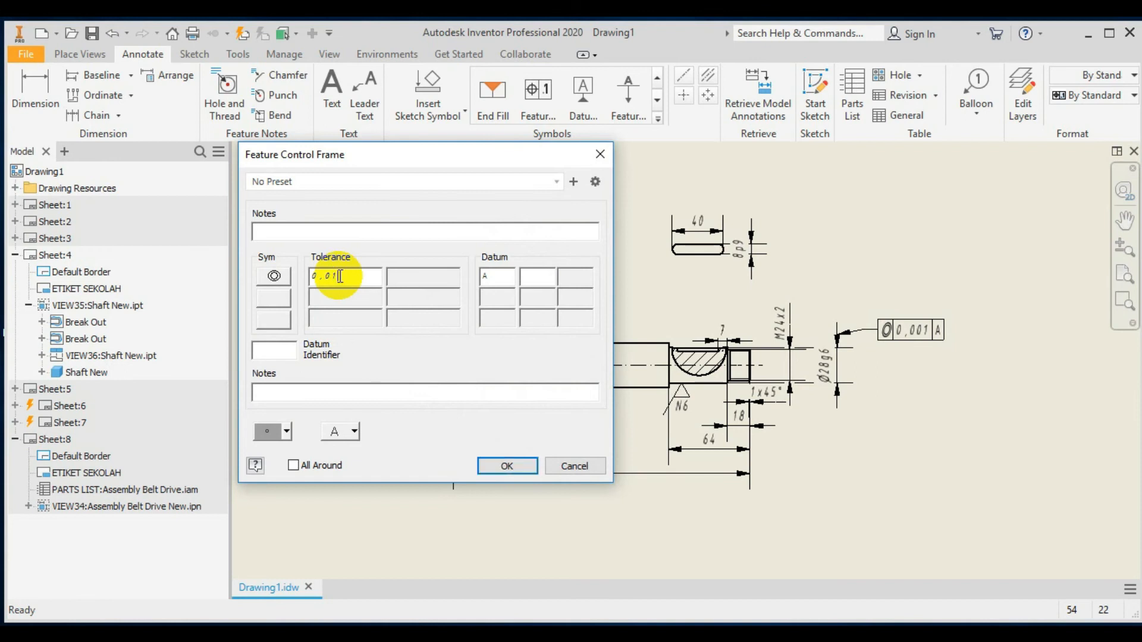
type("01")
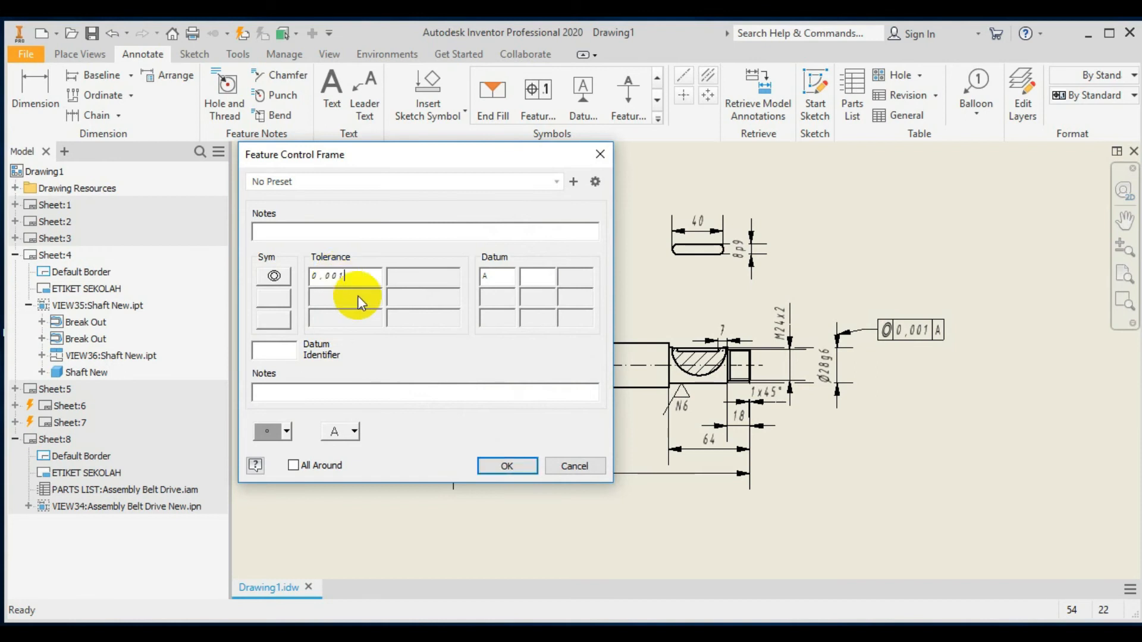
left_click(506, 466)
left_click(549, 542)
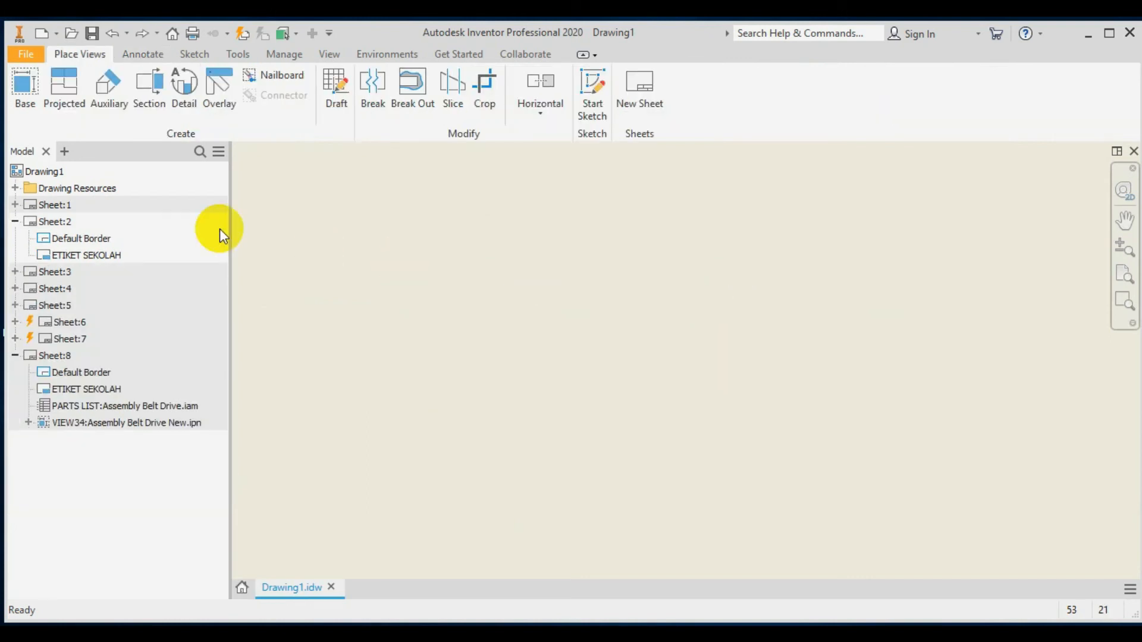
Set up a base view of Bearing Bush Anyar.ipt on Sheet:2 in the LEFT orientation and position it on the sheet
left_click(24, 82)
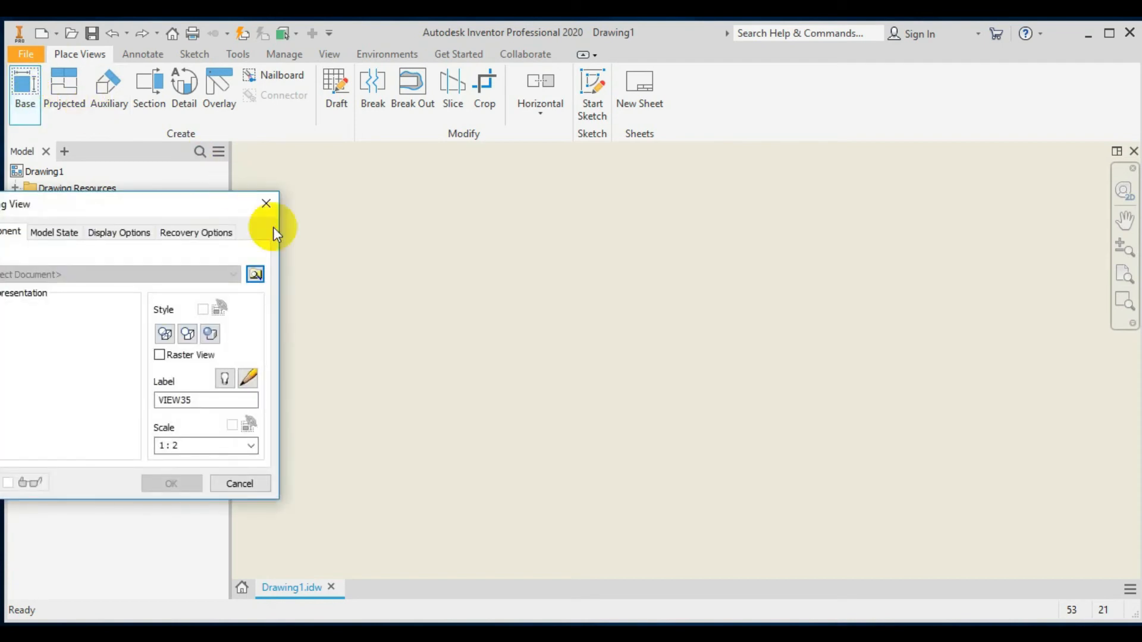
left_click(256, 274)
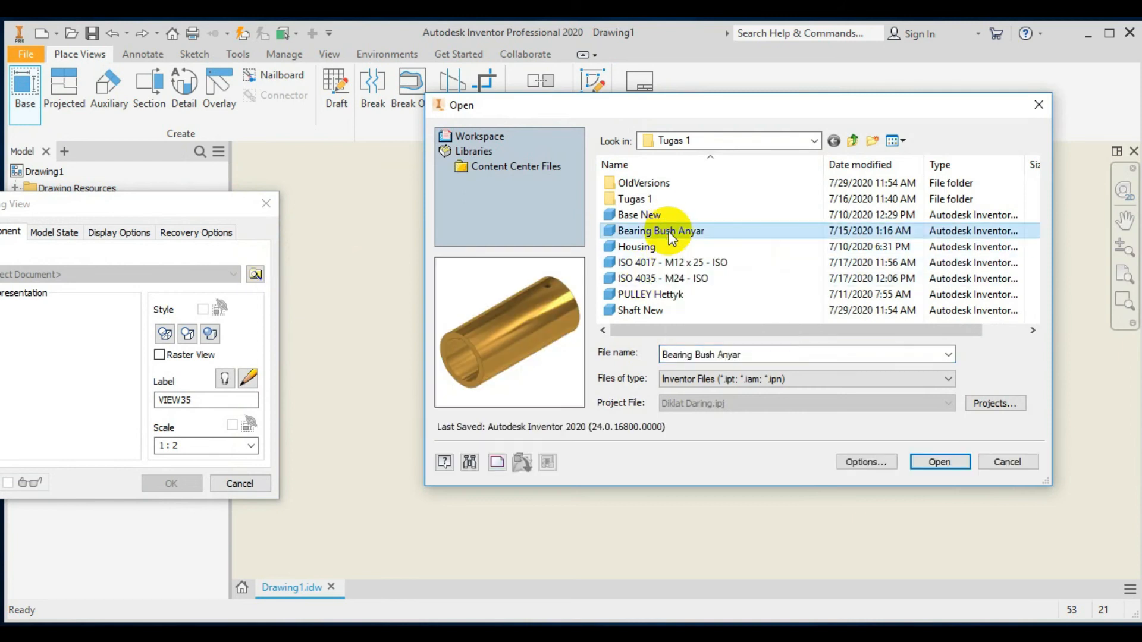
left_click(940, 462)
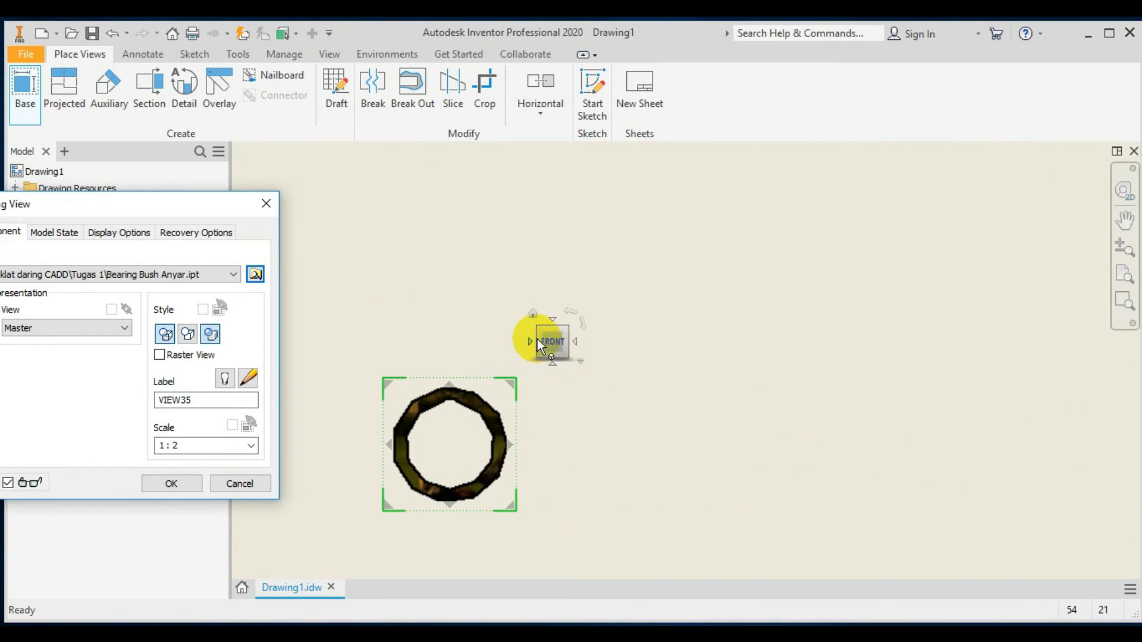
left_click(530, 342)
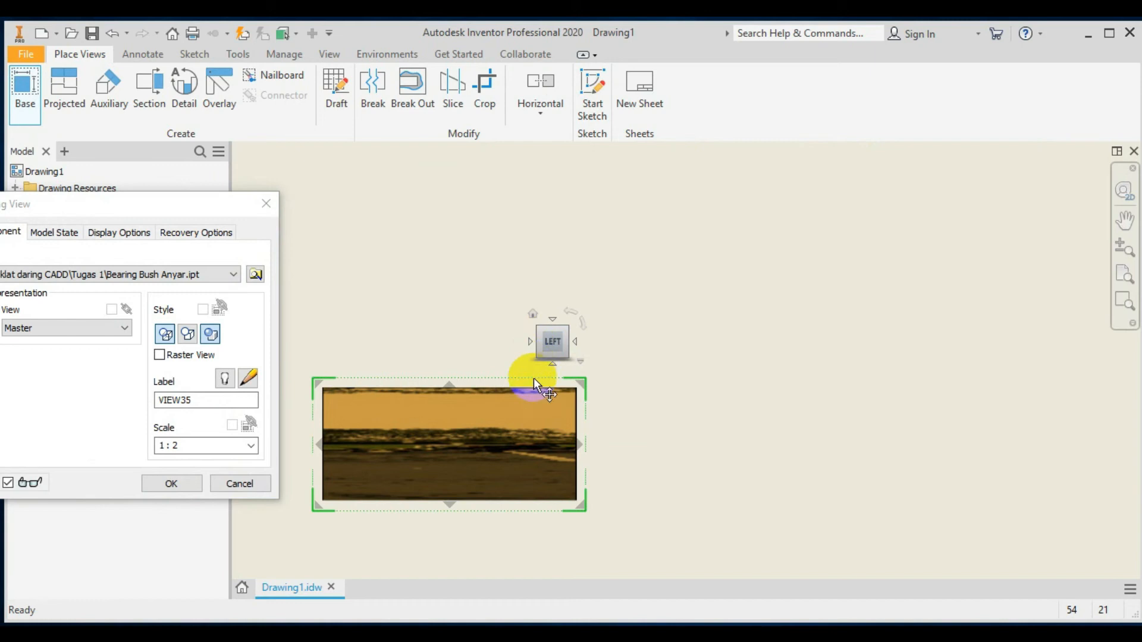
mouse_move(534, 386)
left_mouse_down()
mouse_move(587, 295)
mouse_move(591, 304)
left_mouse_up()
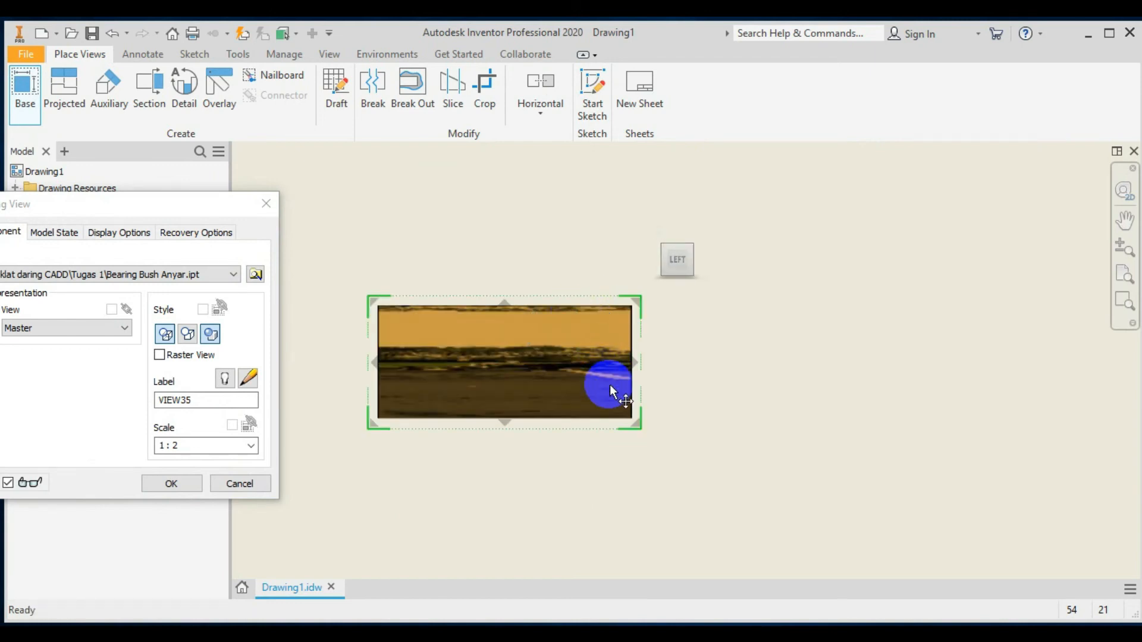
Try the bearing bush base view at 1:1 scale and set it back to 1:2
left_click(250, 446)
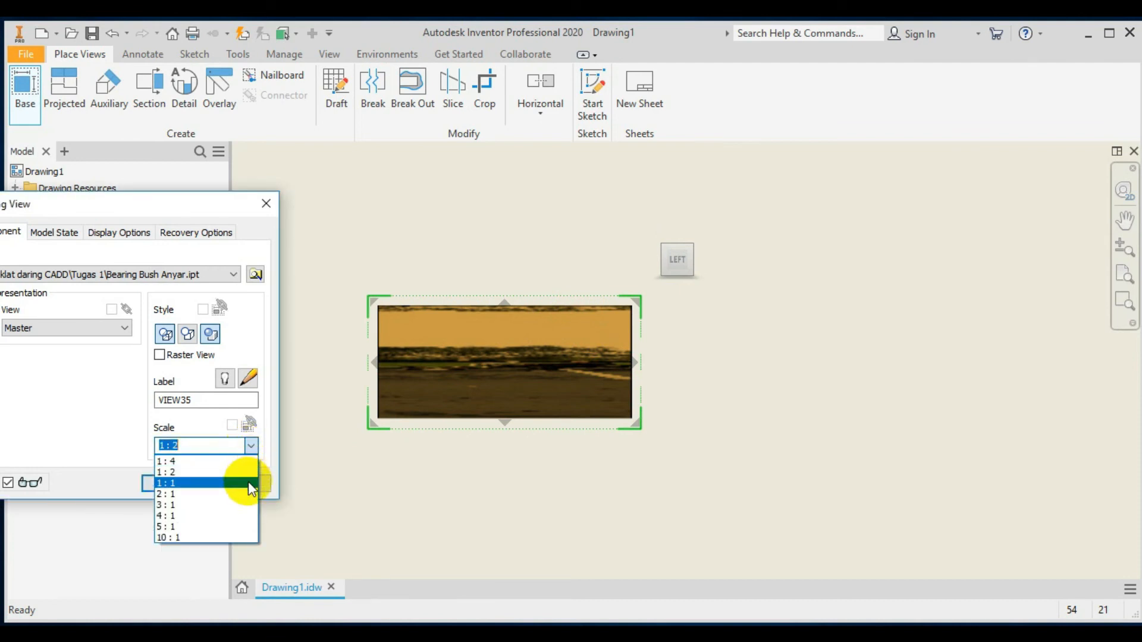
left_click(245, 483)
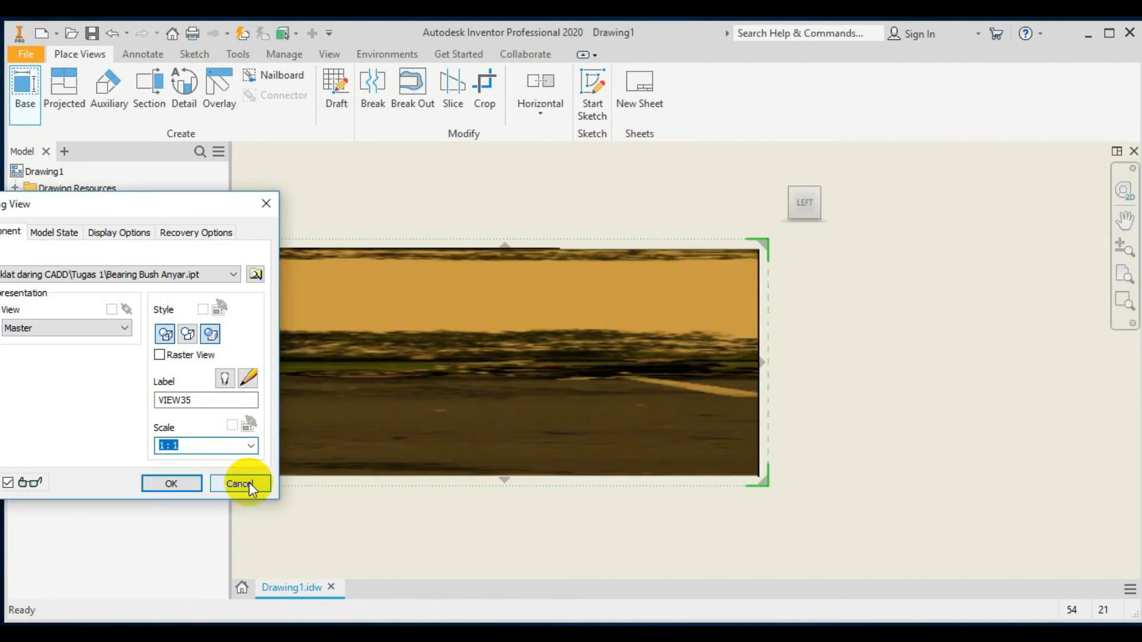
left_click(254, 446)
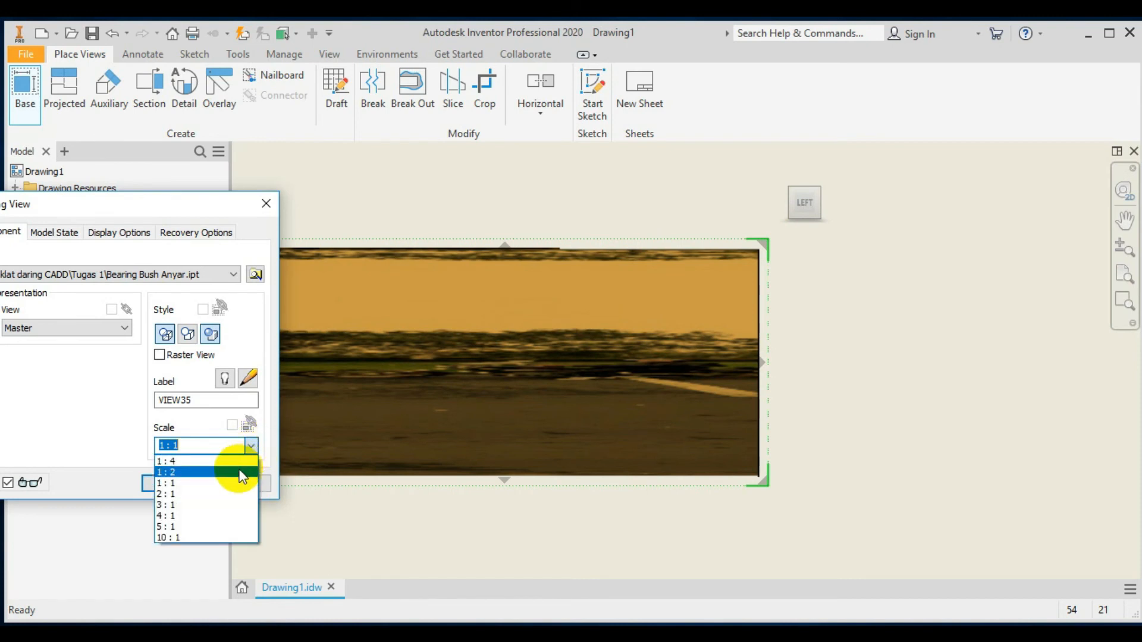
left_click(241, 470)
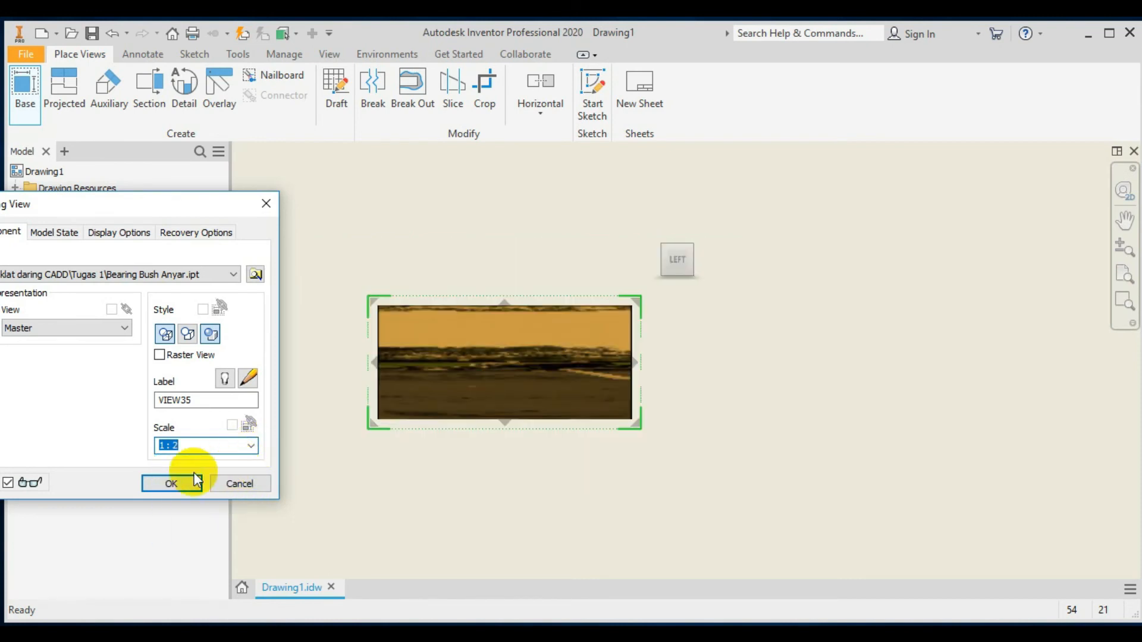
Create the bearing bush base view and turn off its shaded style
left_click(182, 487)
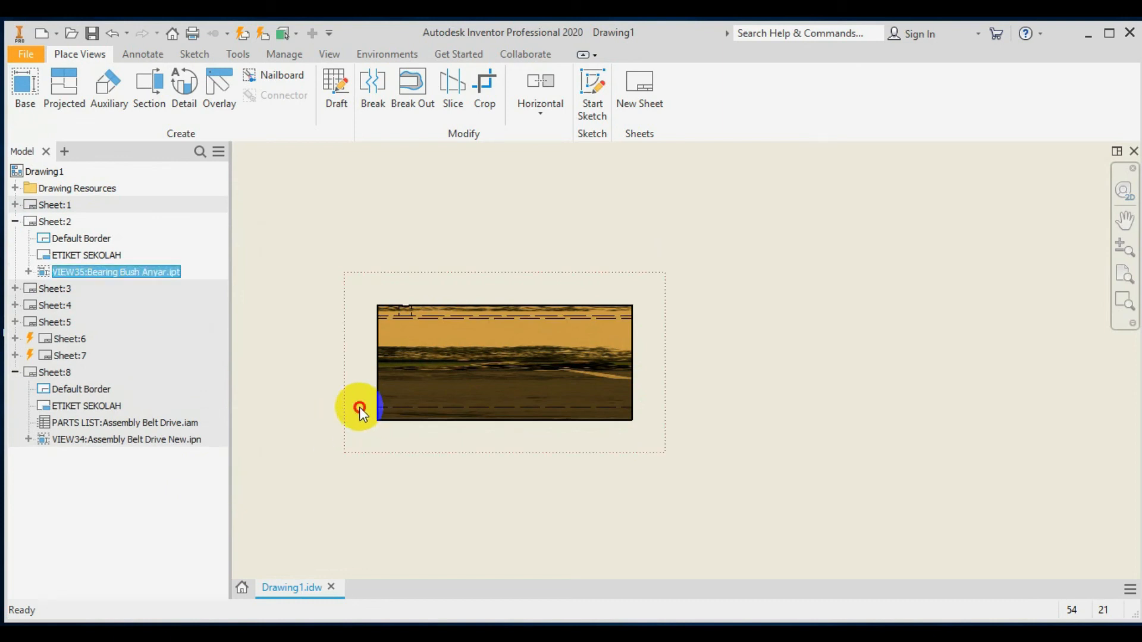
double_click(359, 407)
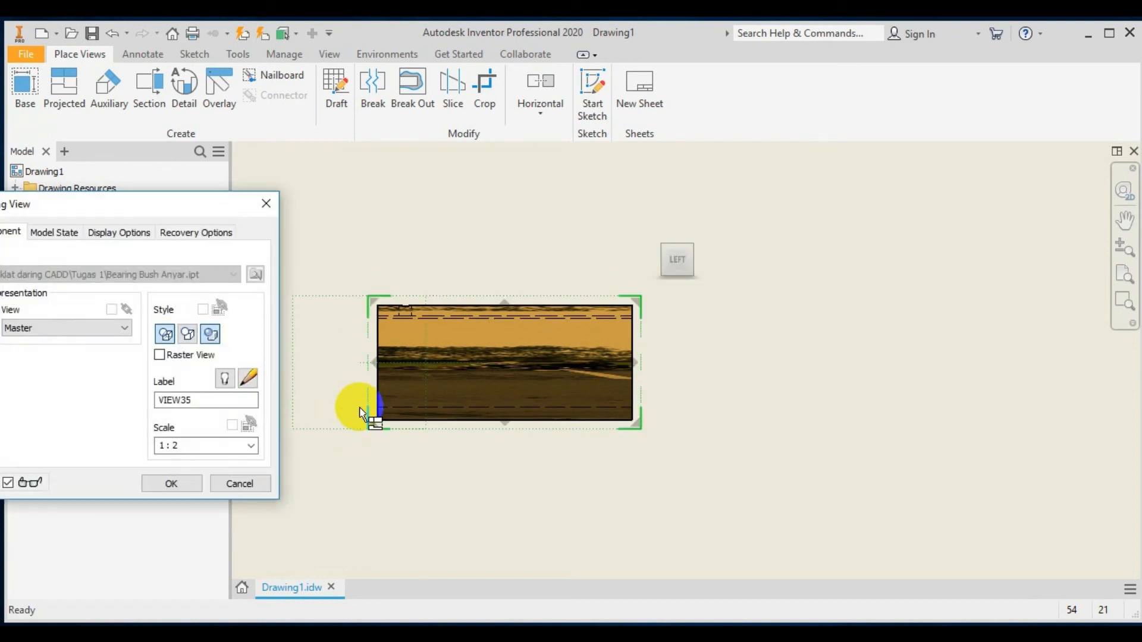
left_click(209, 336)
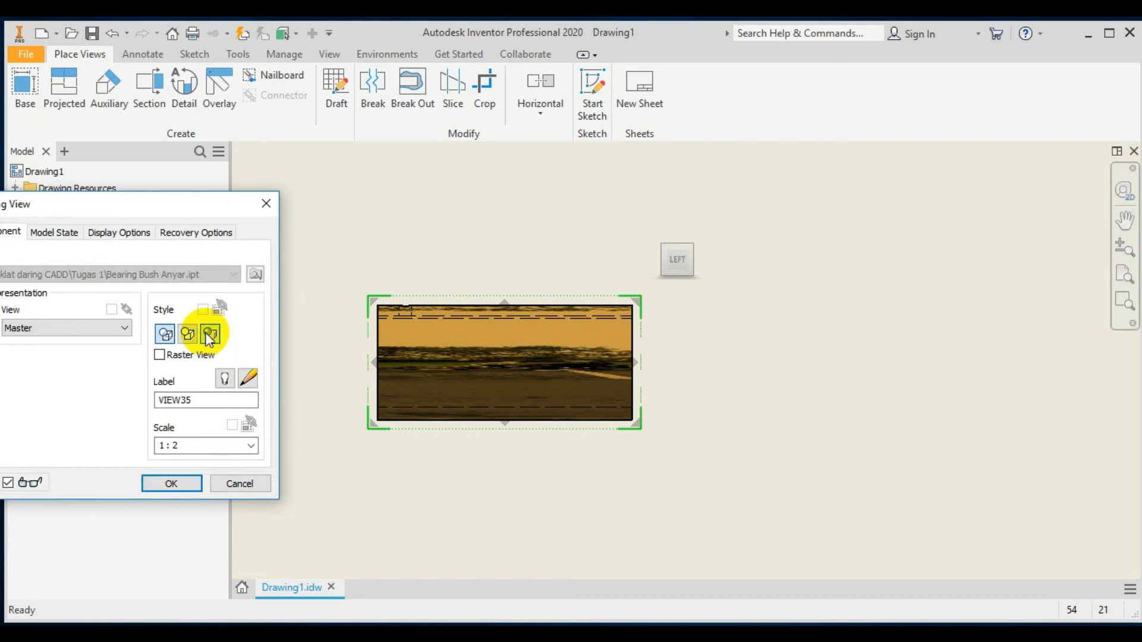
left_click(190, 484)
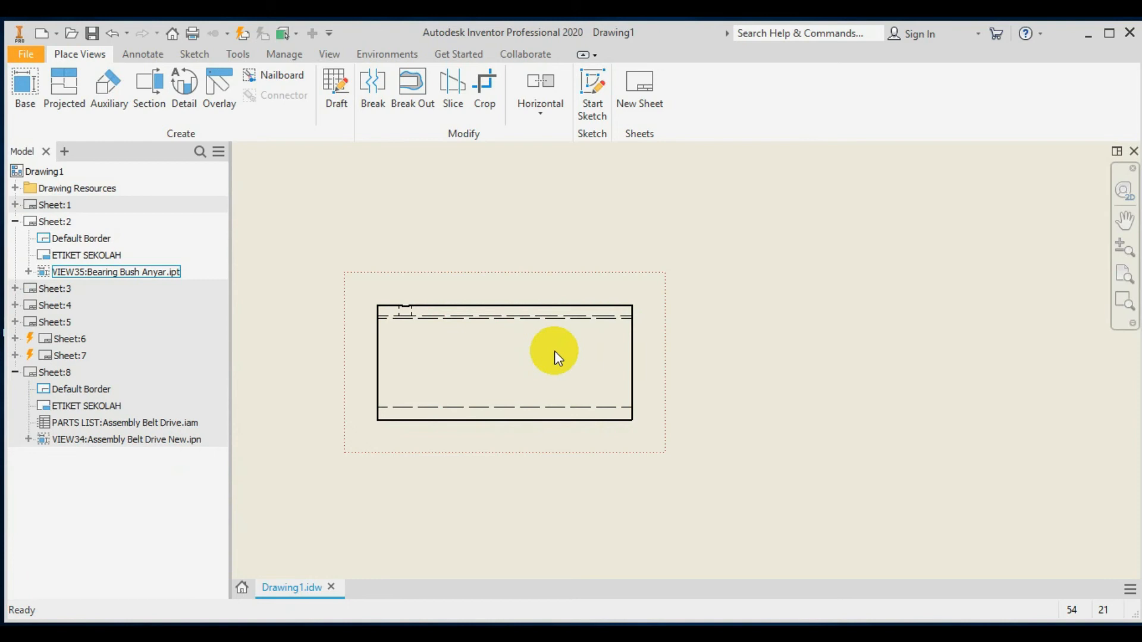
Project the bush's circular end view from the base view and place it to the right, aligned horizontally
scroll(564, 345, "up", 3)
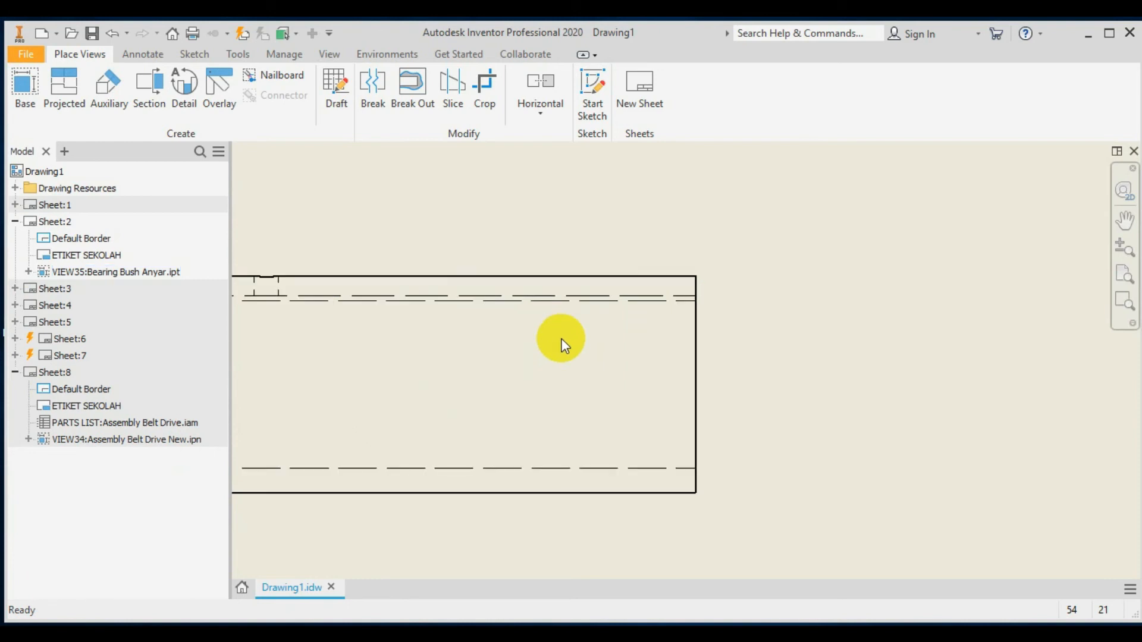
scroll(564, 345, "down", 3)
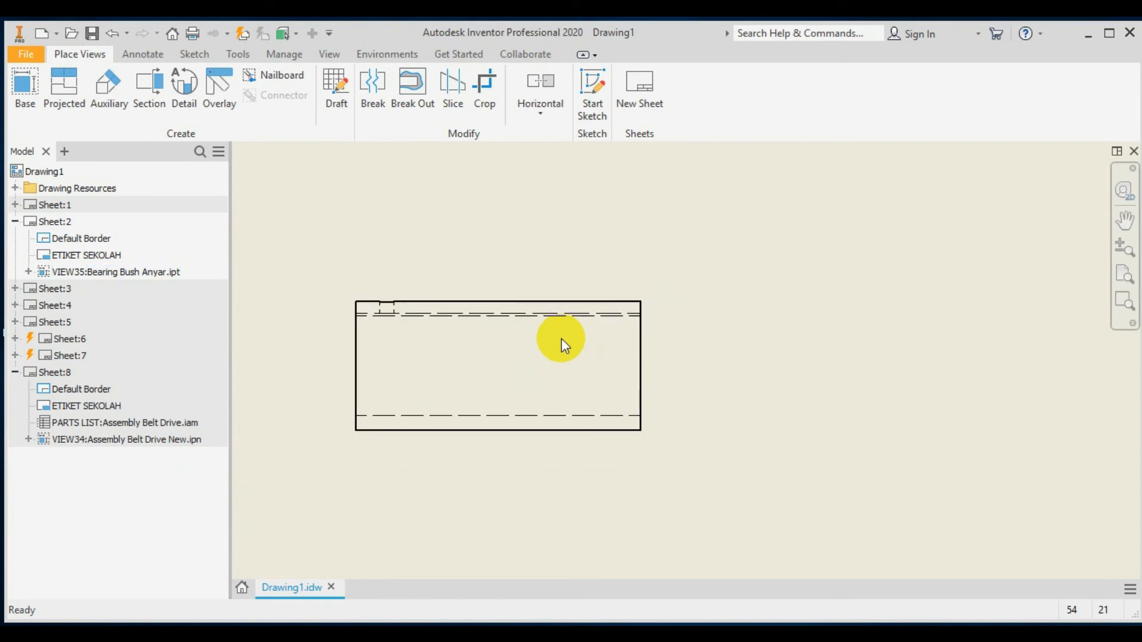
left_click(71, 81)
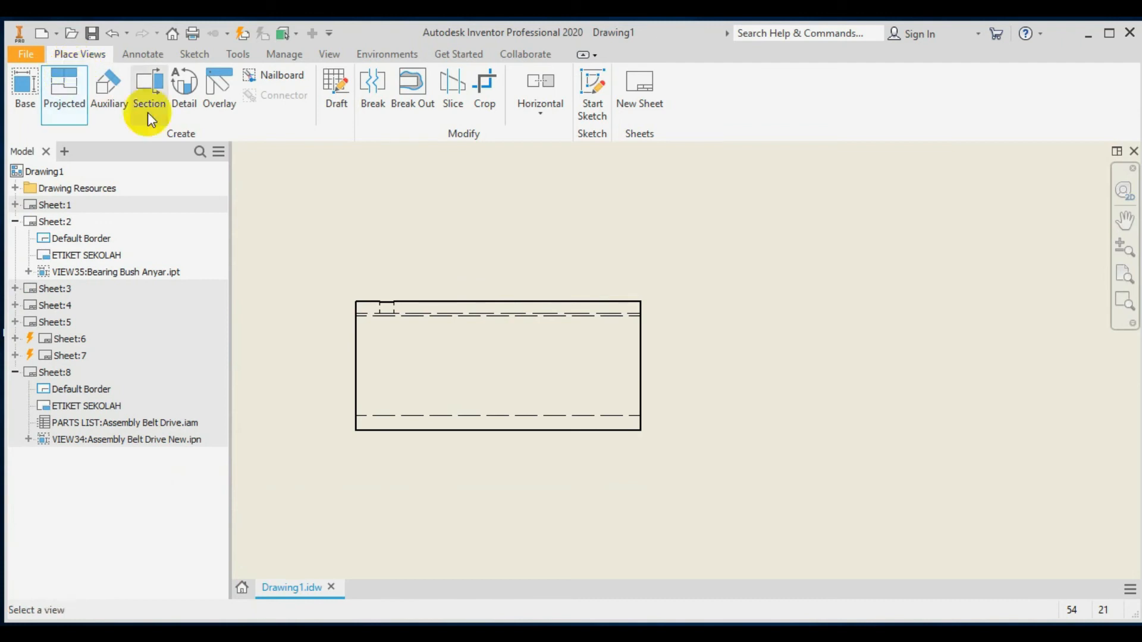
left_click(661, 285)
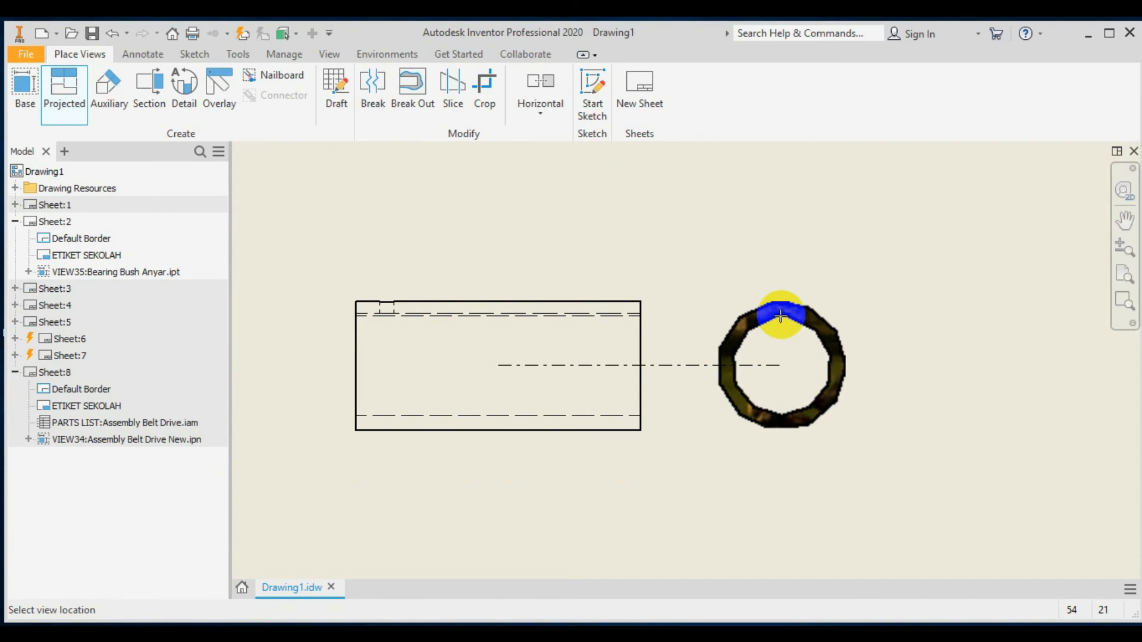
right_click(780, 316)
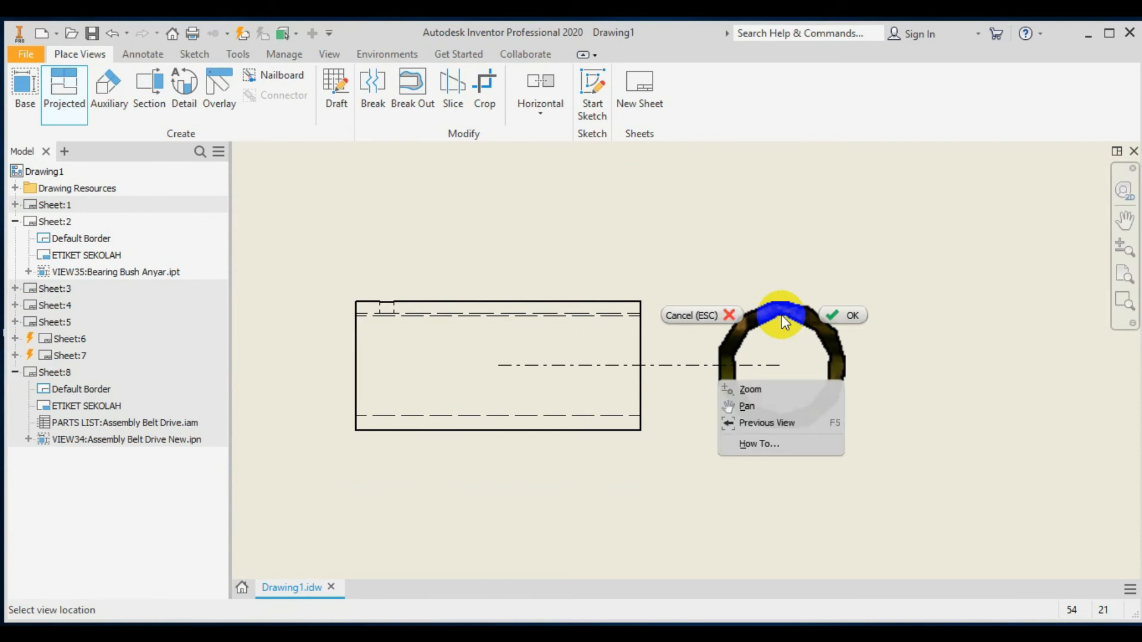
left_click(780, 315)
left_click(781, 315)
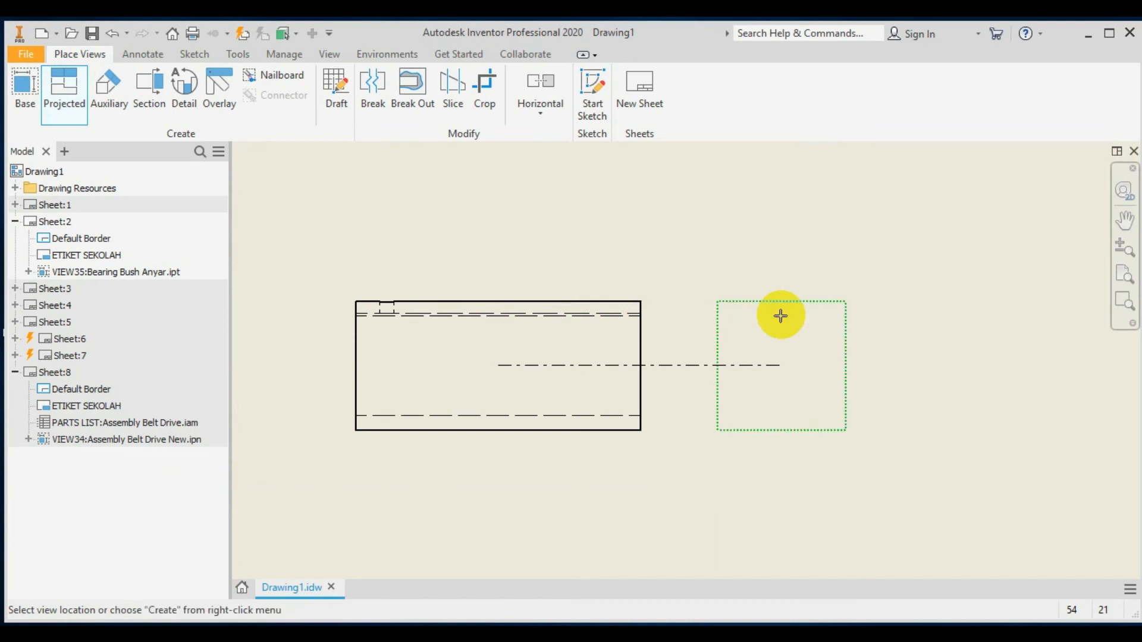
right_click(781, 315)
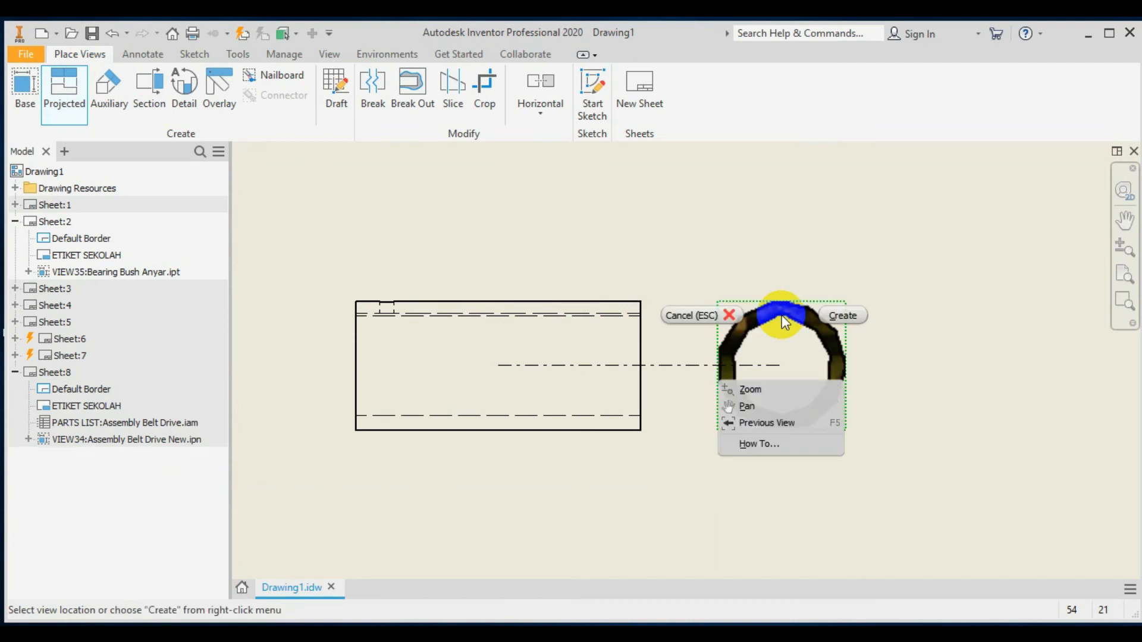
left_click(834, 317)
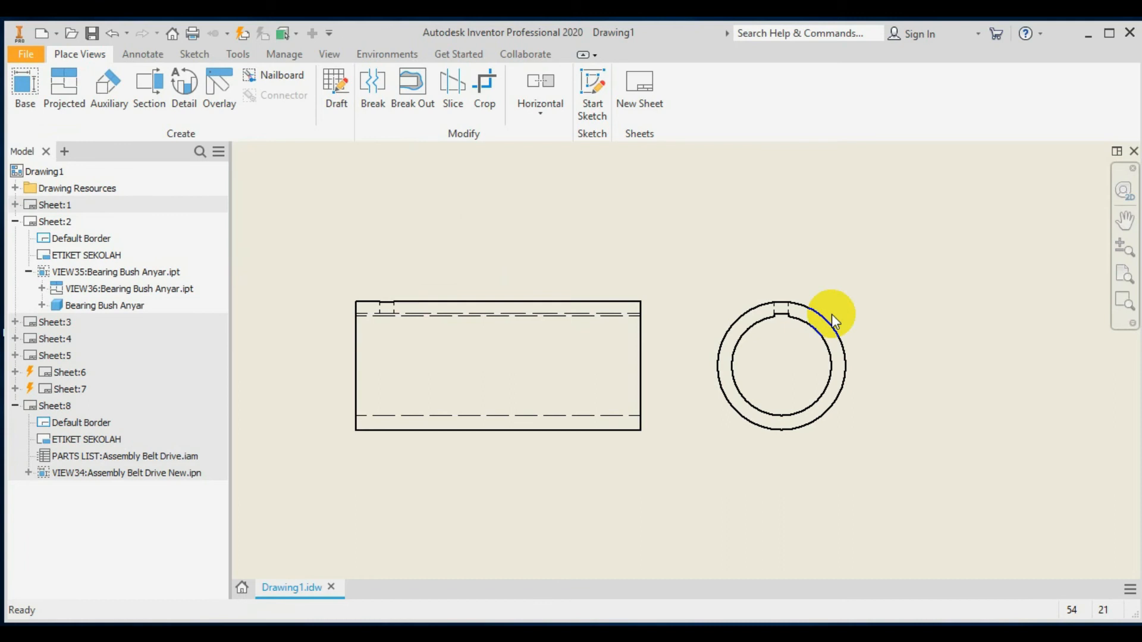
Start a sketch attached to the bearing bush's rectangular side view
scroll(831, 314, "up", 3)
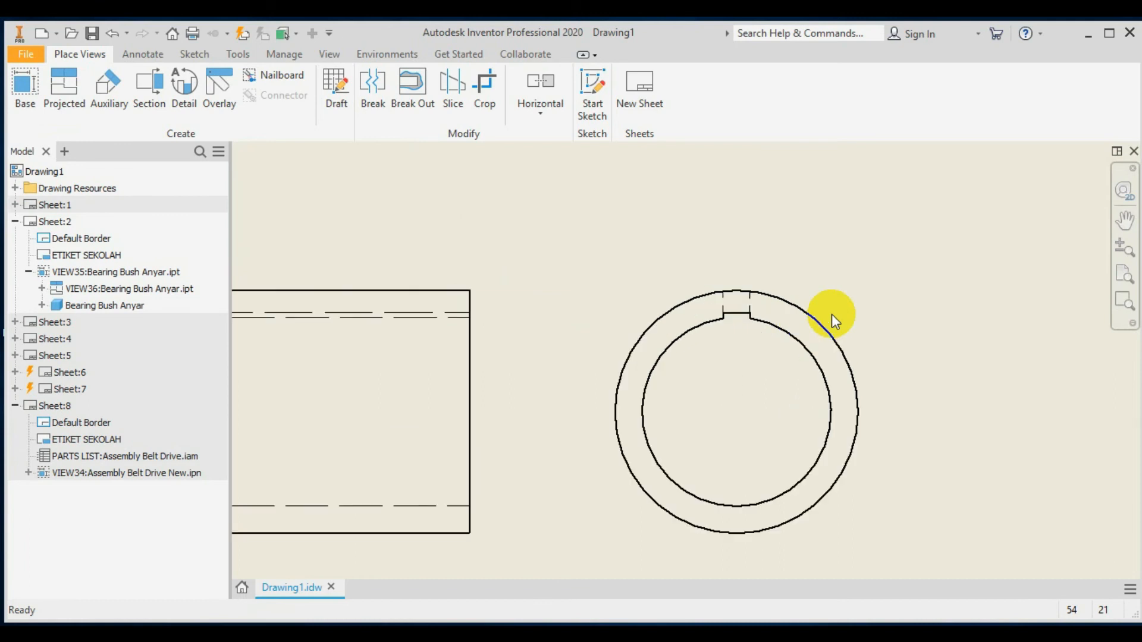
scroll(831, 314, "down", 2)
middle_click_drag(590, 237, 634, 238)
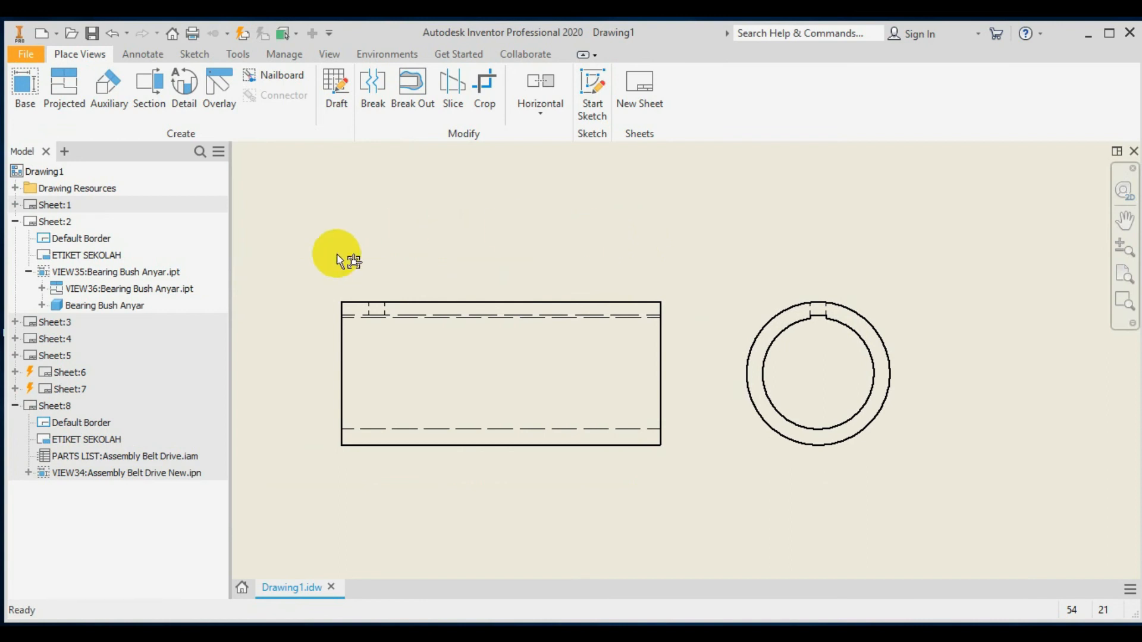
left_click(406, 273)
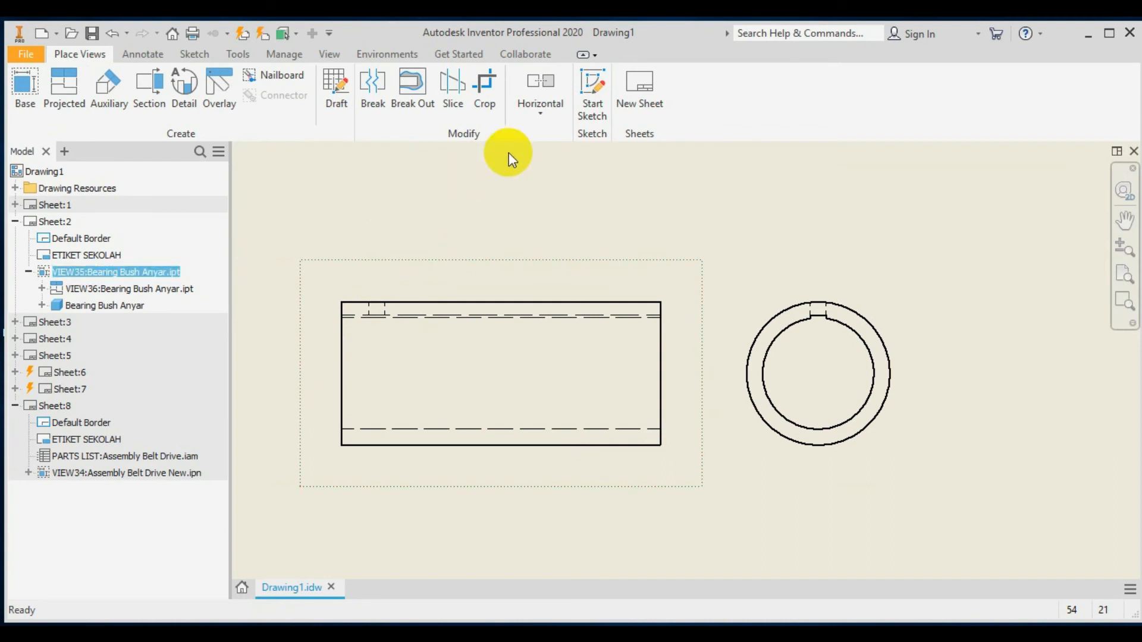
left_click(592, 91)
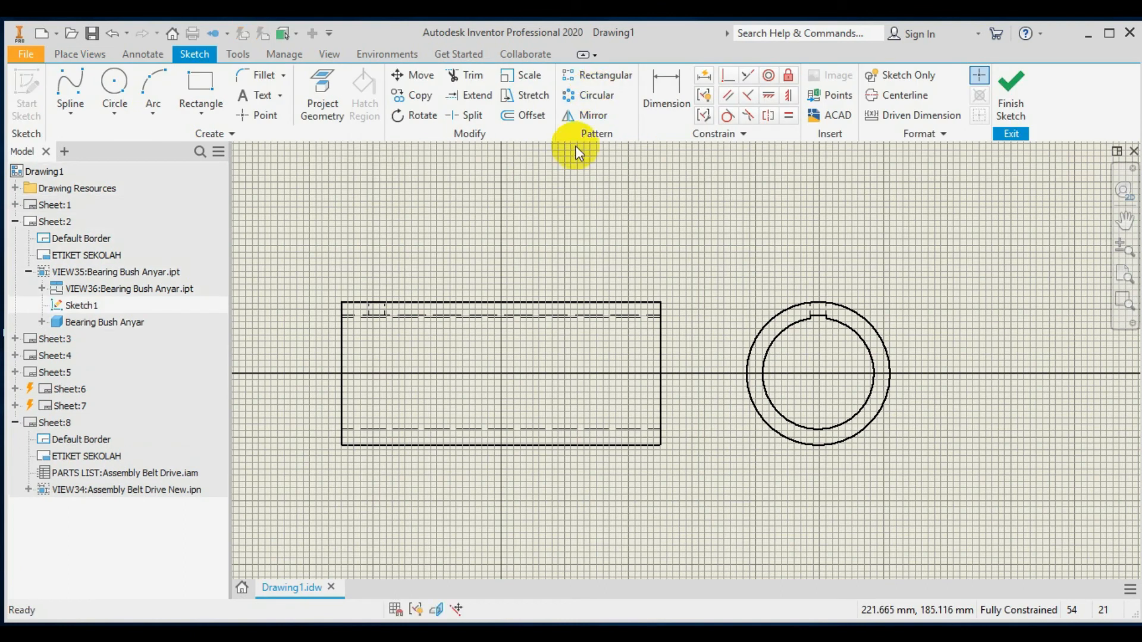
scroll(574, 235, "up", 5)
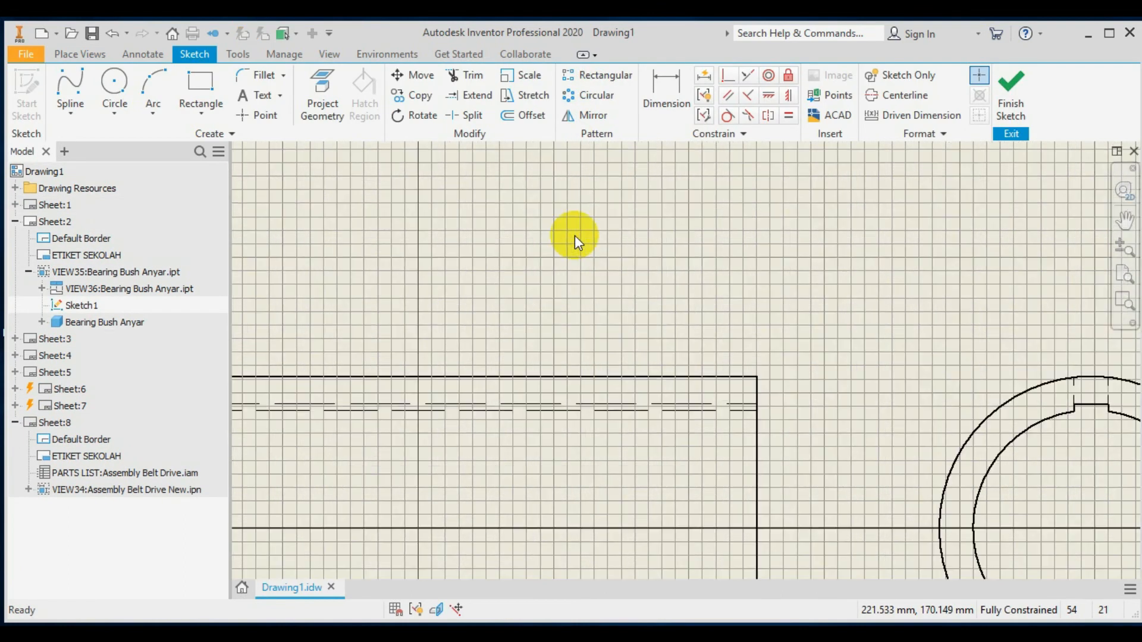
scroll(575, 263, "down", 3)
middle_click_drag(575, 263, 722, 226)
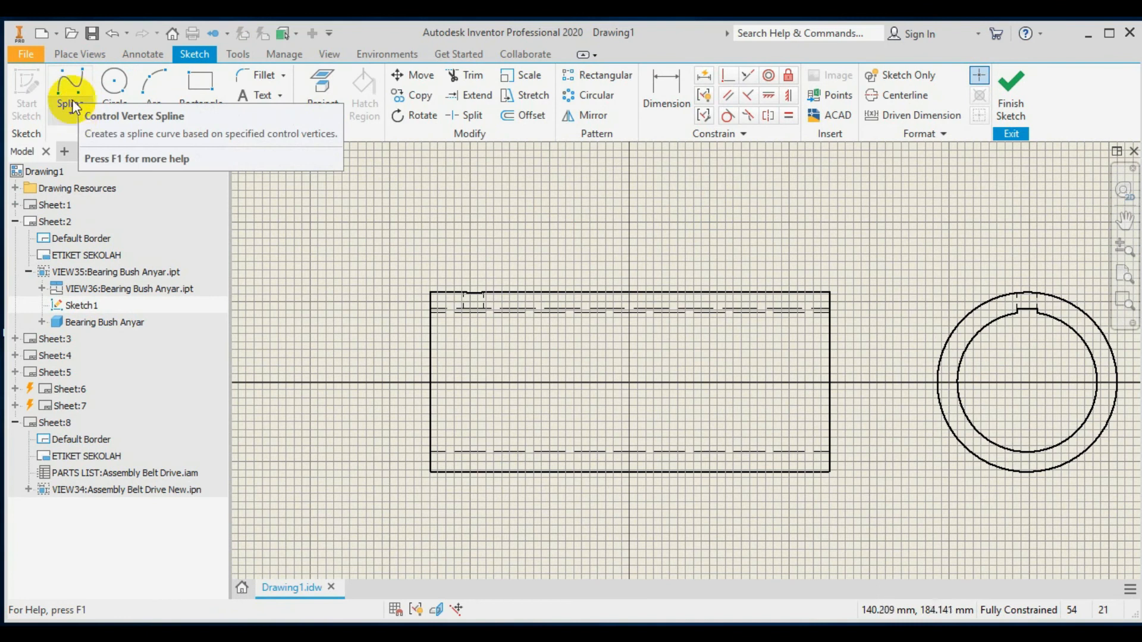
Draw a closed control vertex spline around the small hole at the upper left of the side view and finish the sketch
left_click(71, 83)
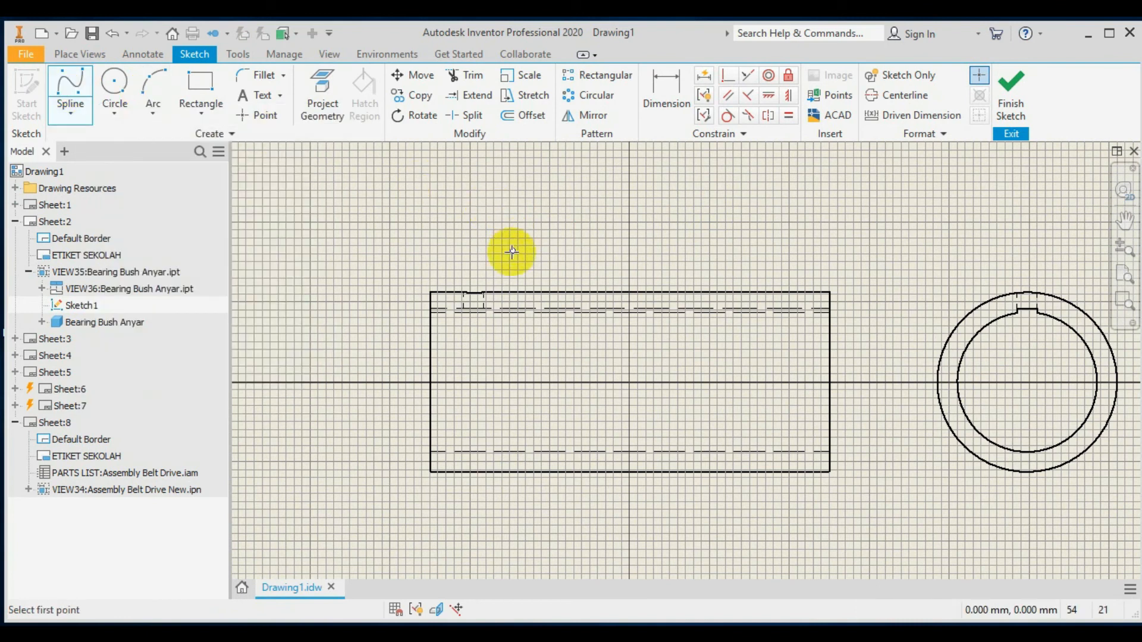
scroll(500, 257, "up", 3)
left_click(476, 274)
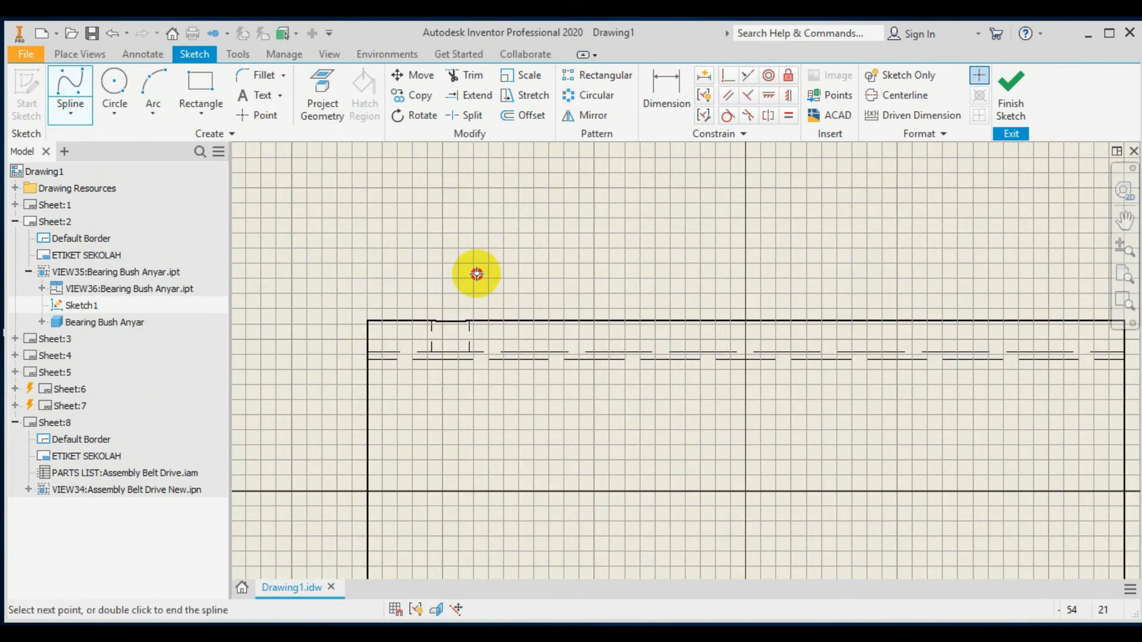
left_click(512, 341)
left_click(485, 382)
left_click(404, 371)
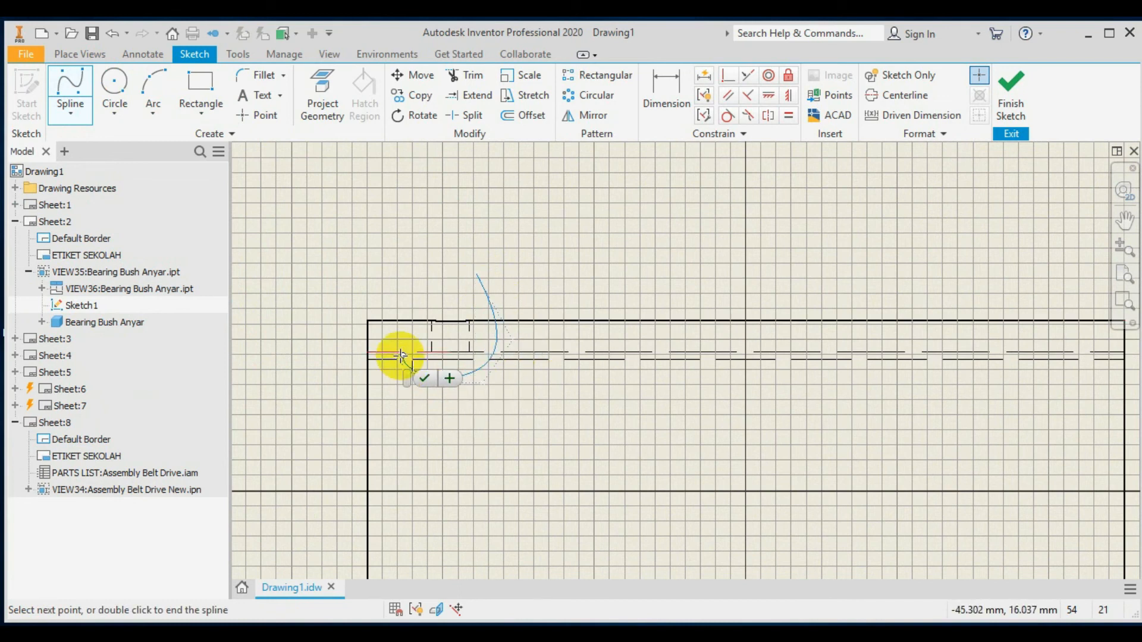
left_click(399, 294)
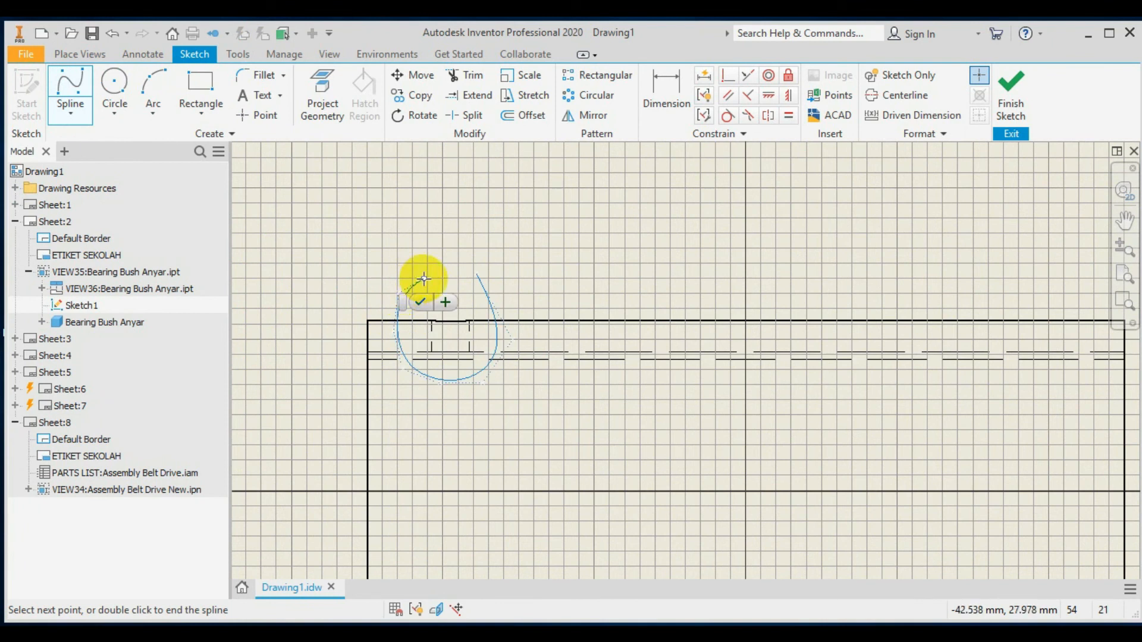
left_click(473, 273)
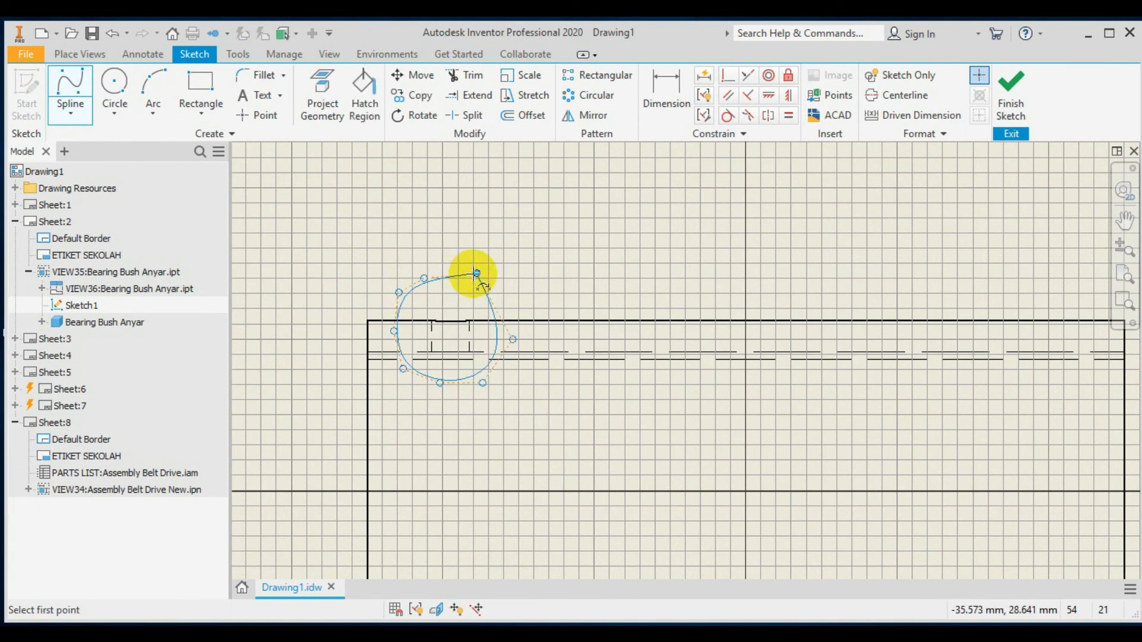
right_click(518, 249)
left_click(563, 248)
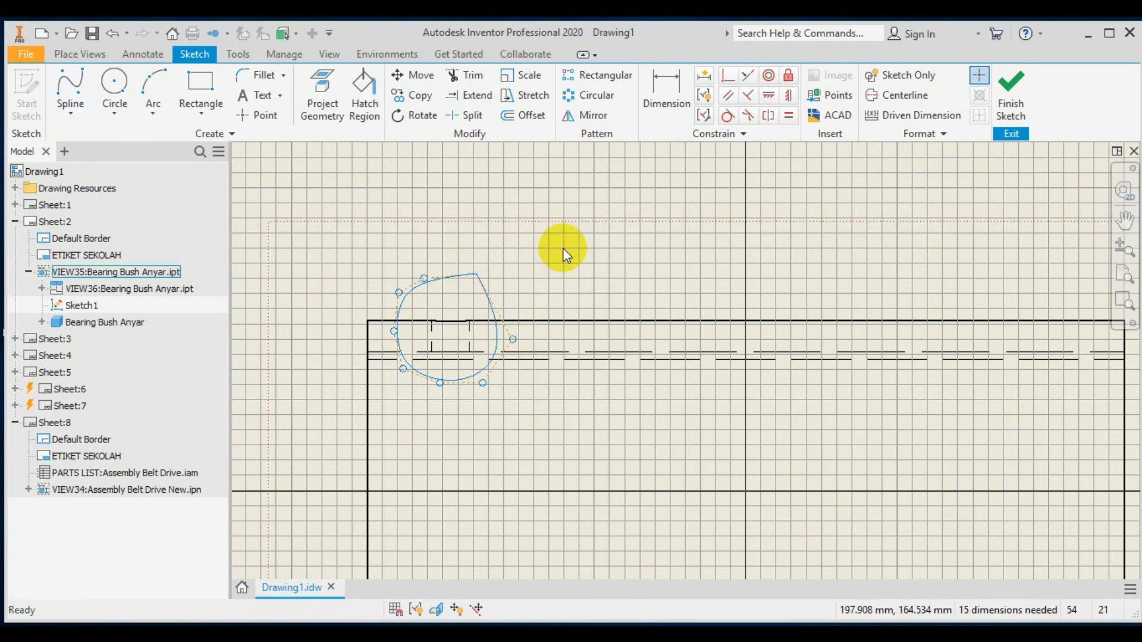
left_click(1009, 89)
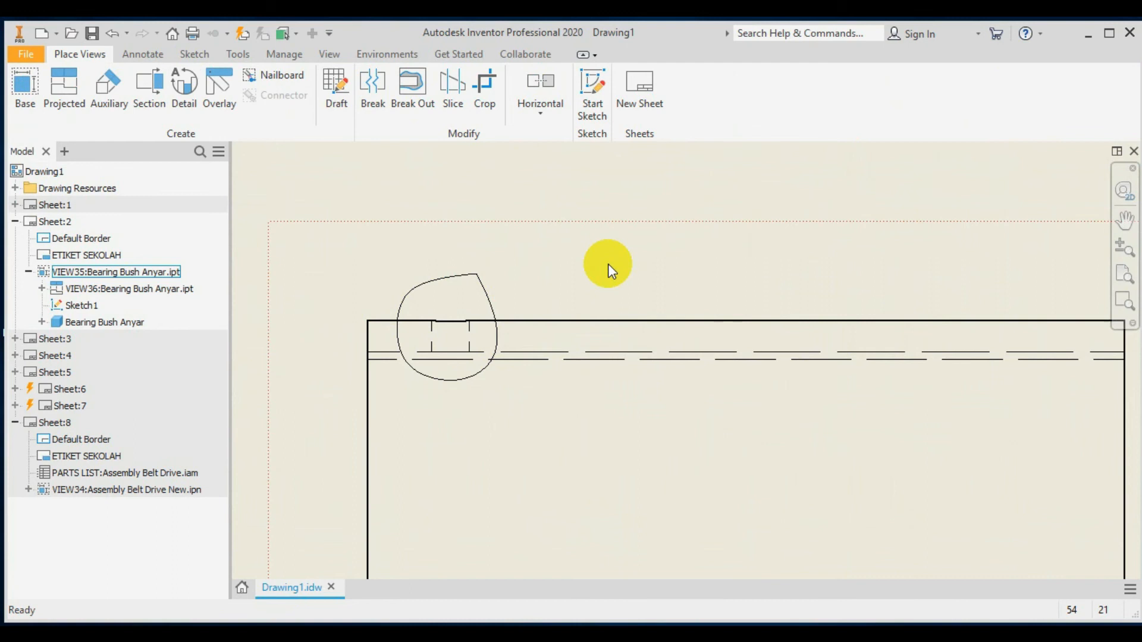
Create a break-out on the side view from the spline profile, with depth From Point 0.000 at the small hole's inner edge in the end view
left_click(416, 88)
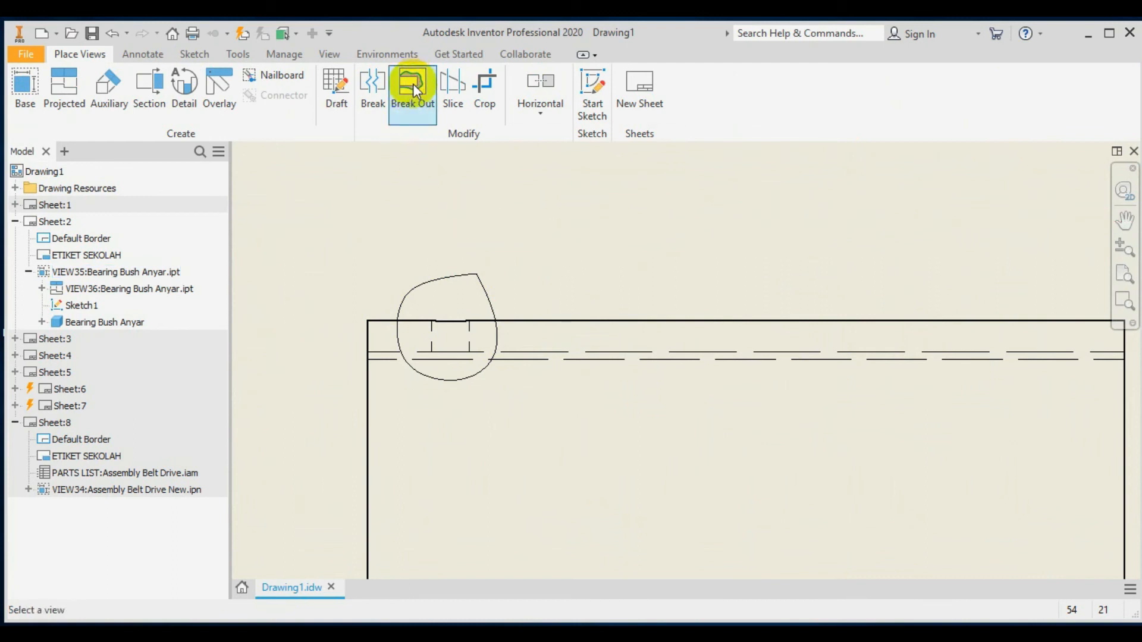
left_click(457, 286)
mouse_move(851, 268)
middle_mouse_down()
mouse_move(716, 277)
mouse_move(530, 265)
middle_mouse_up()
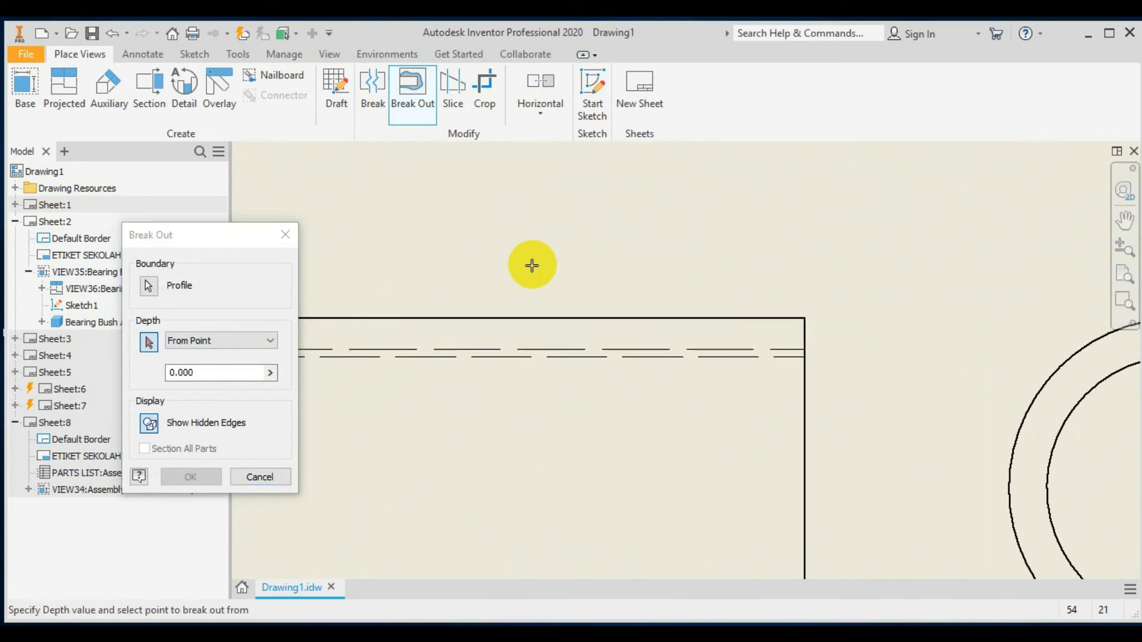
scroll(530, 266, "down", 4)
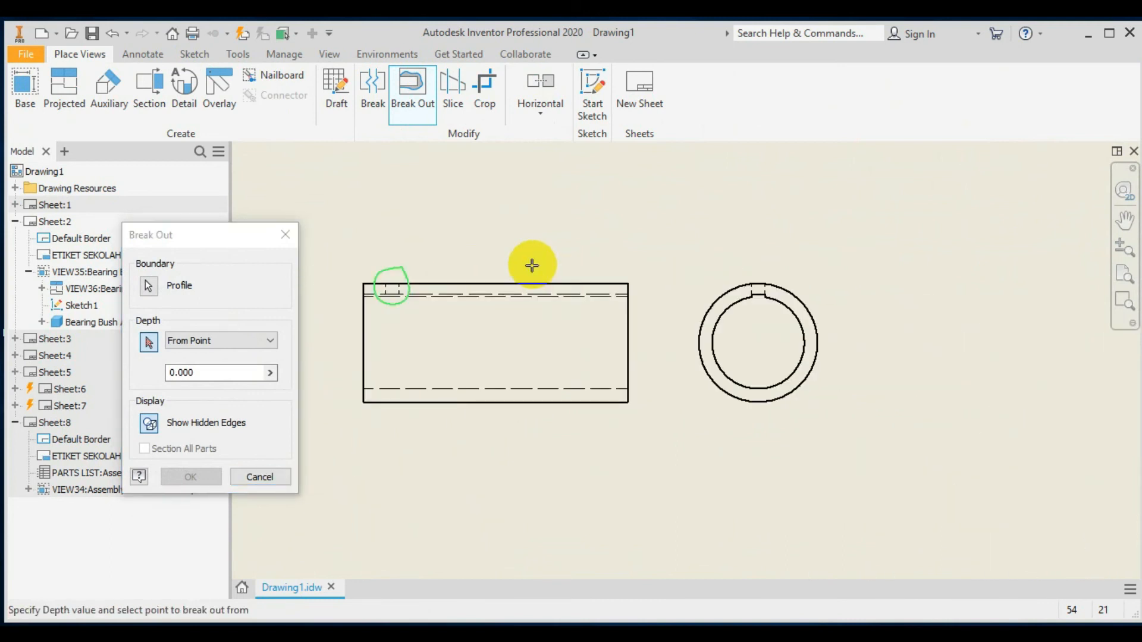
left_click(760, 295)
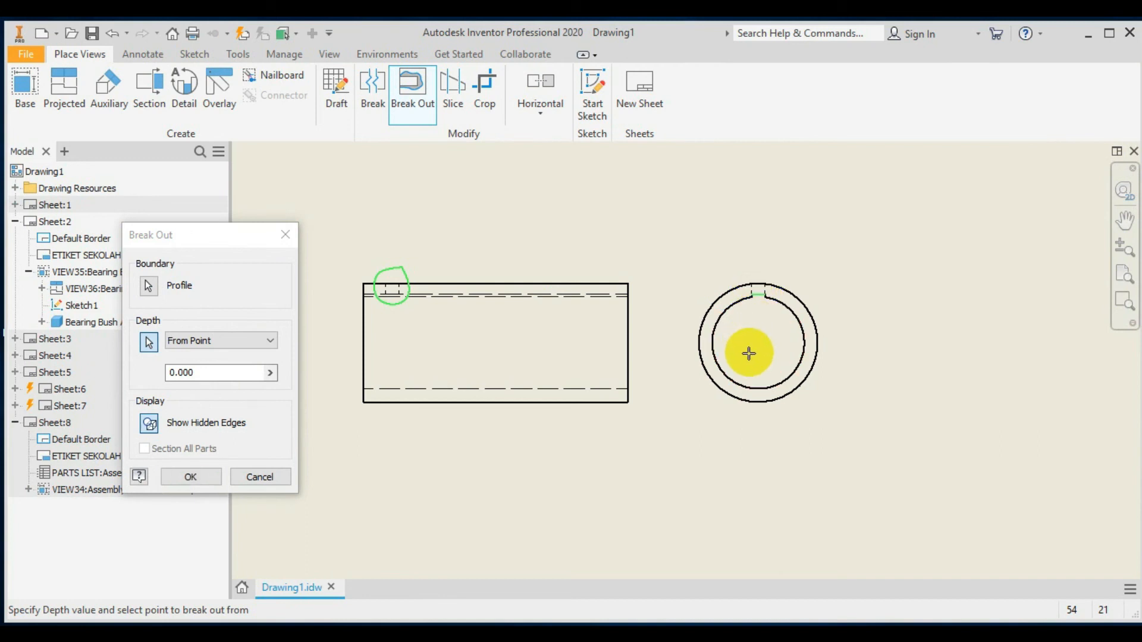
left_click(196, 476)
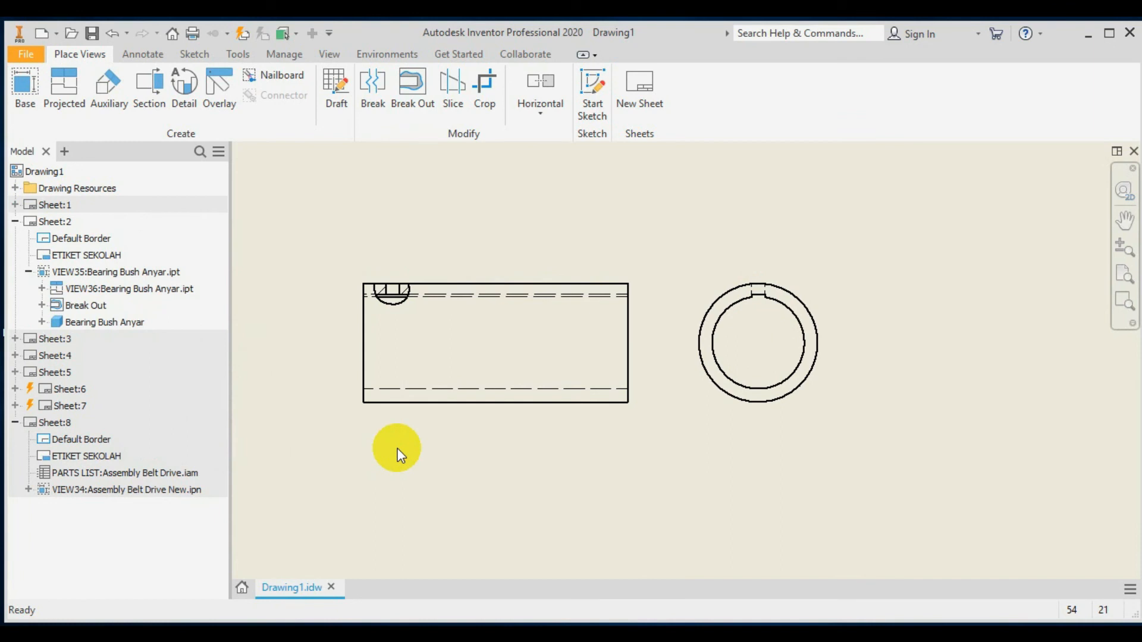
Add a horizontal centerline through the side view between the midpoints of its two end edges
scroll(397, 455, "up", 3)
scroll(396, 456, "down", 3)
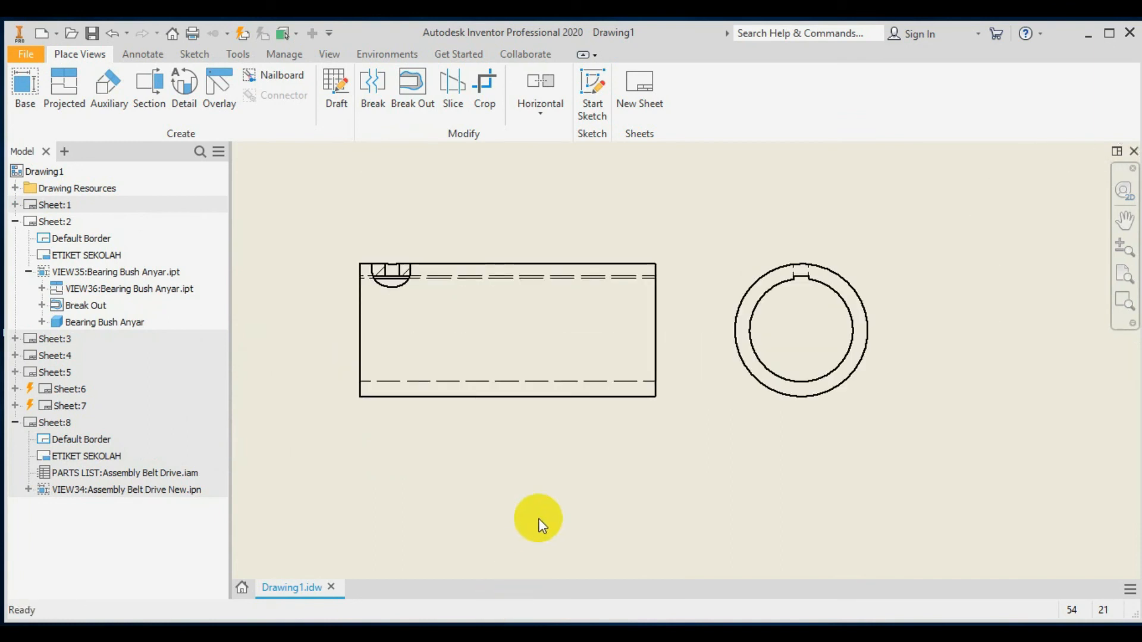
scroll(543, 510, "down", 3)
scroll(542, 511, "up", 3)
middle_click_drag(540, 464, 608, 498)
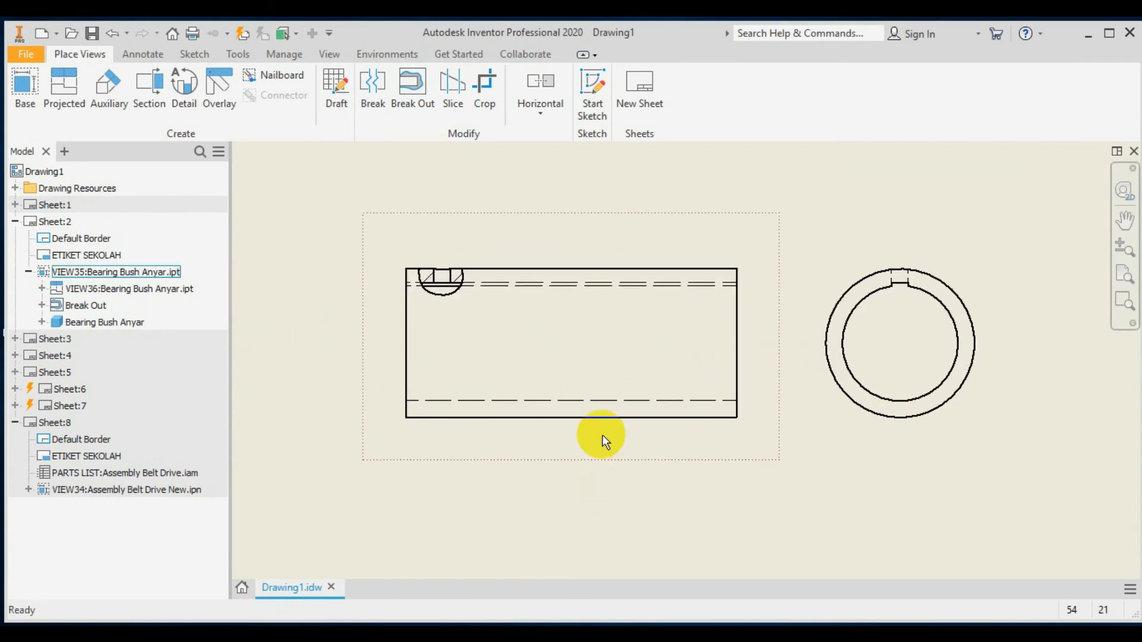
left_click(153, 57)
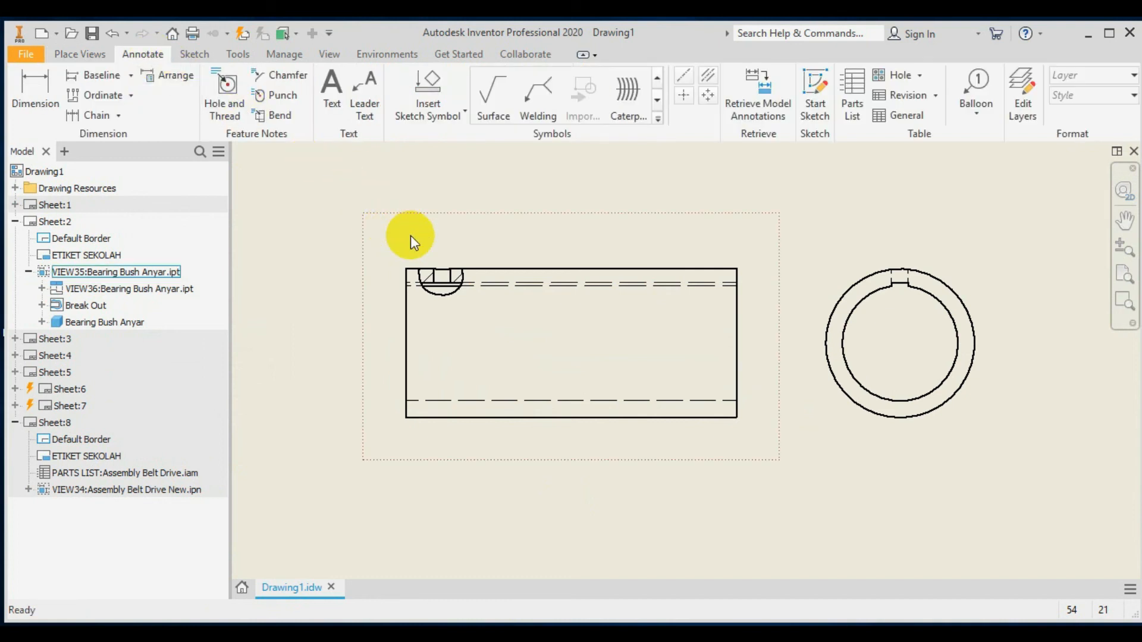
left_click(682, 77)
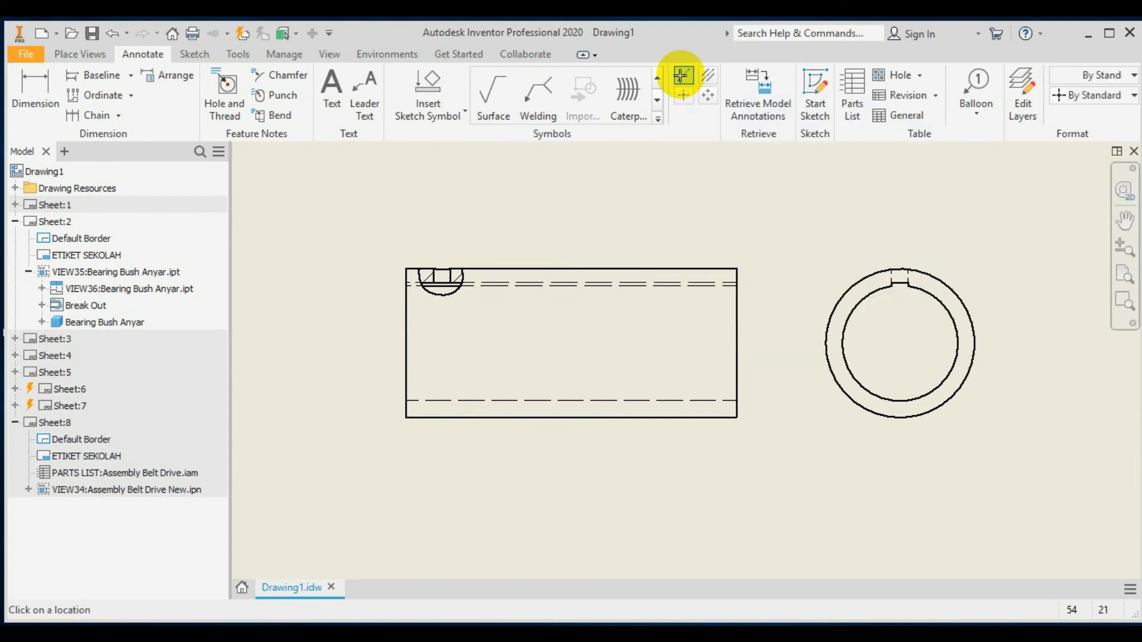
left_click(408, 345)
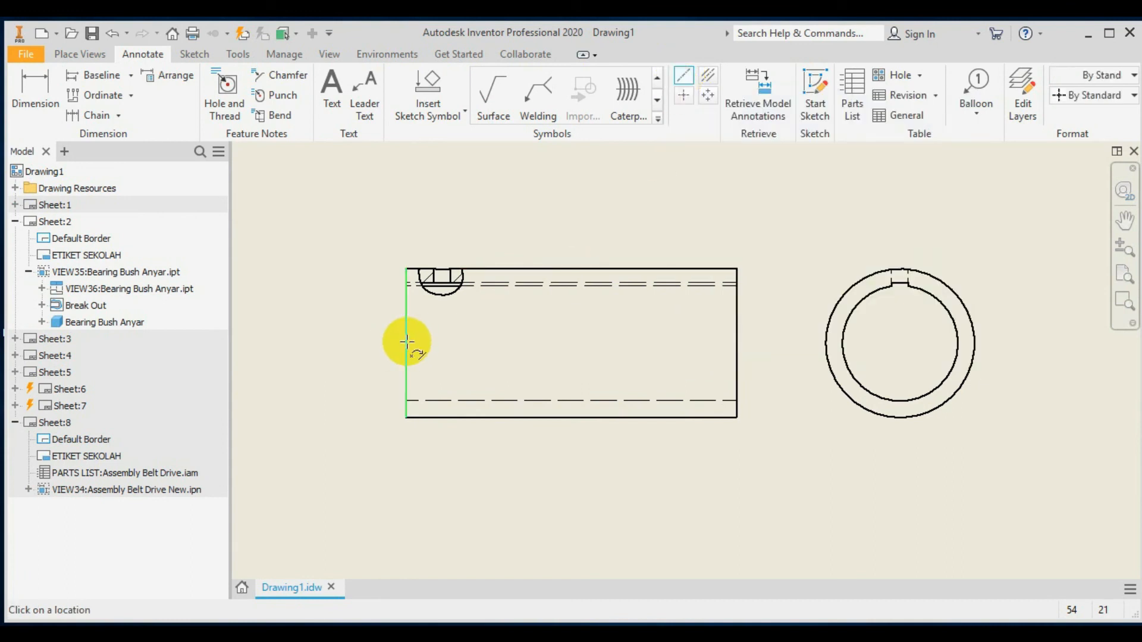
left_click(737, 343)
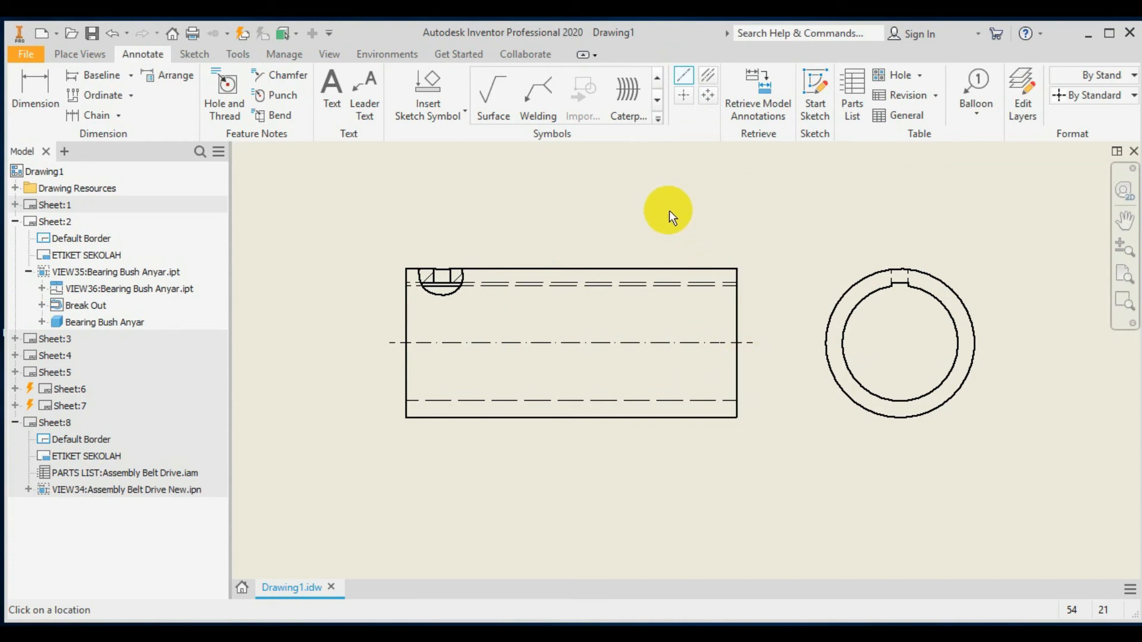
Add a centerline bisector between the two walls of the small hole in the break-out section
scroll(585, 208, "up", 3)
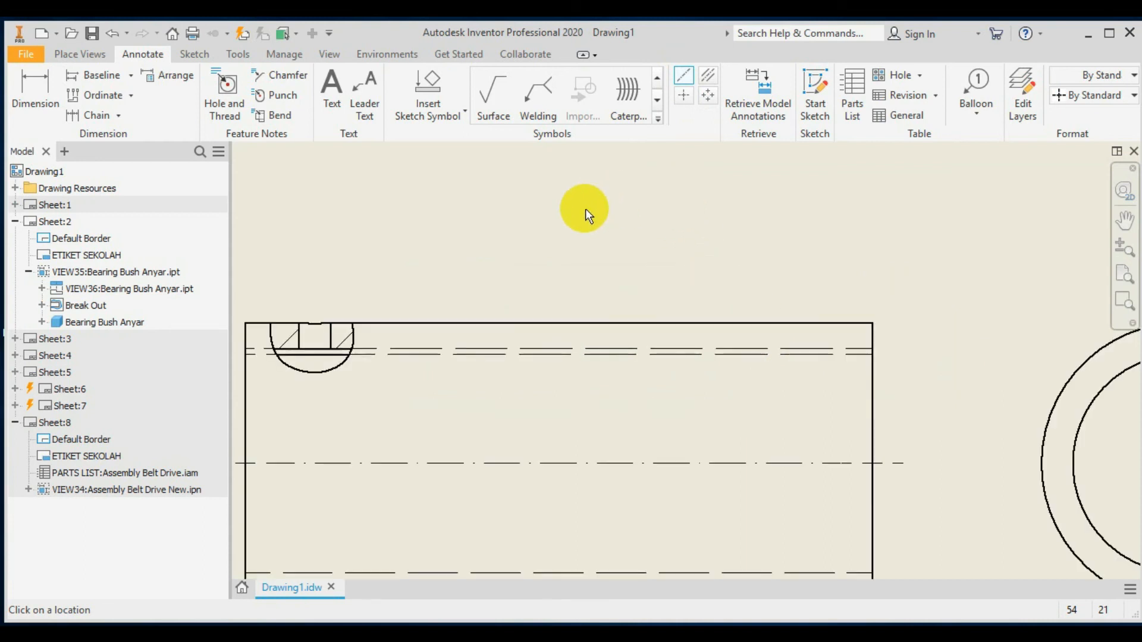
middle_click_drag(555, 238, 648, 195)
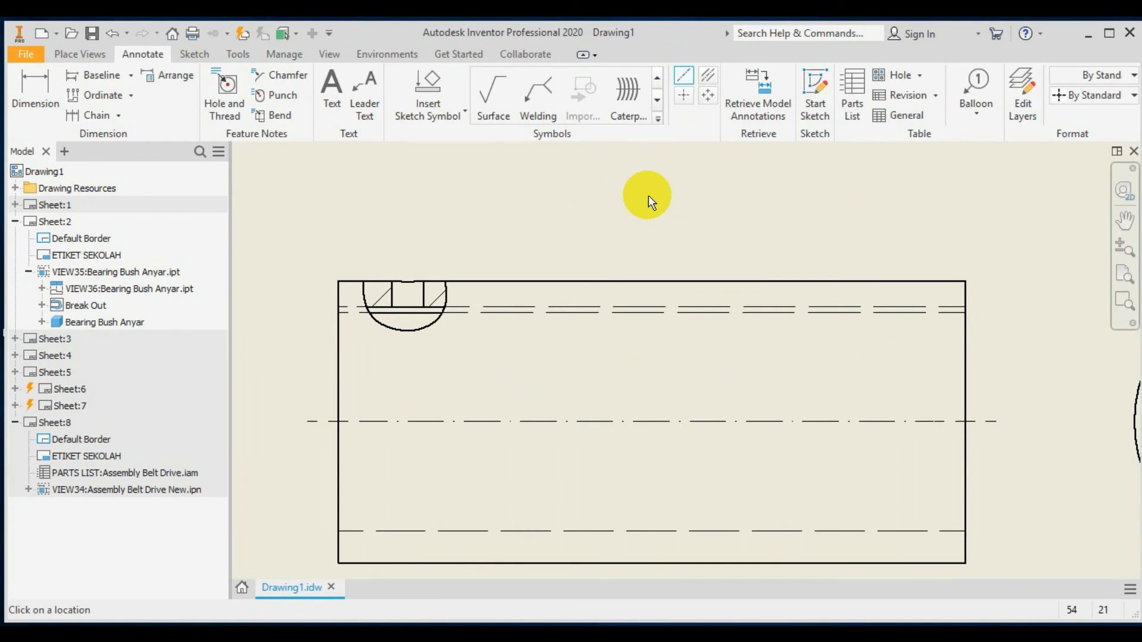
left_click(707, 77)
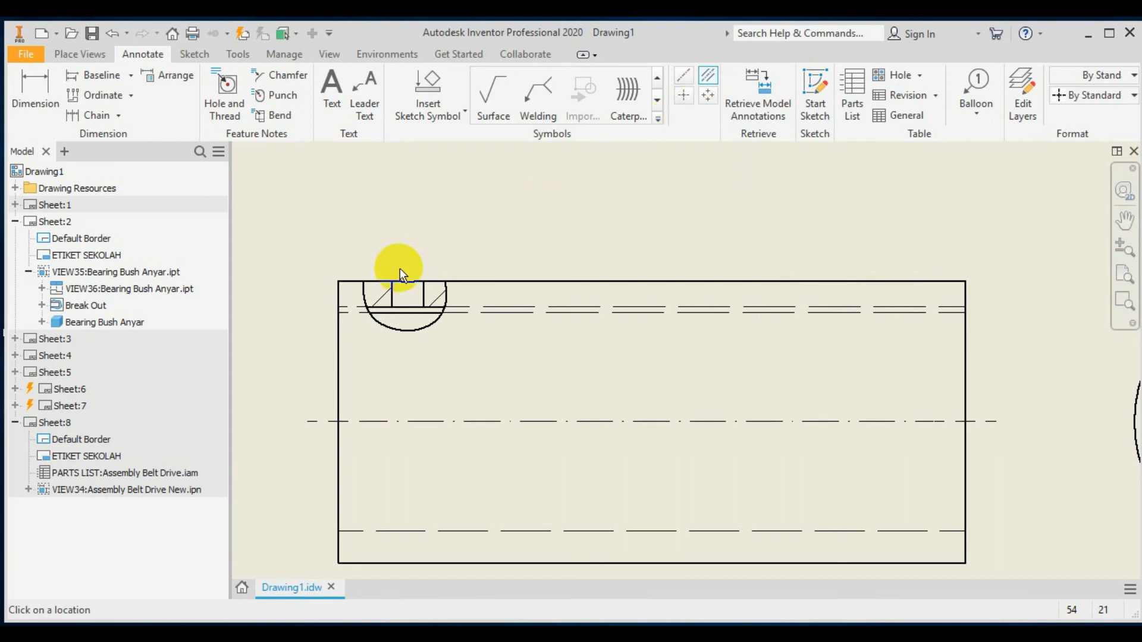
left_click(391, 293)
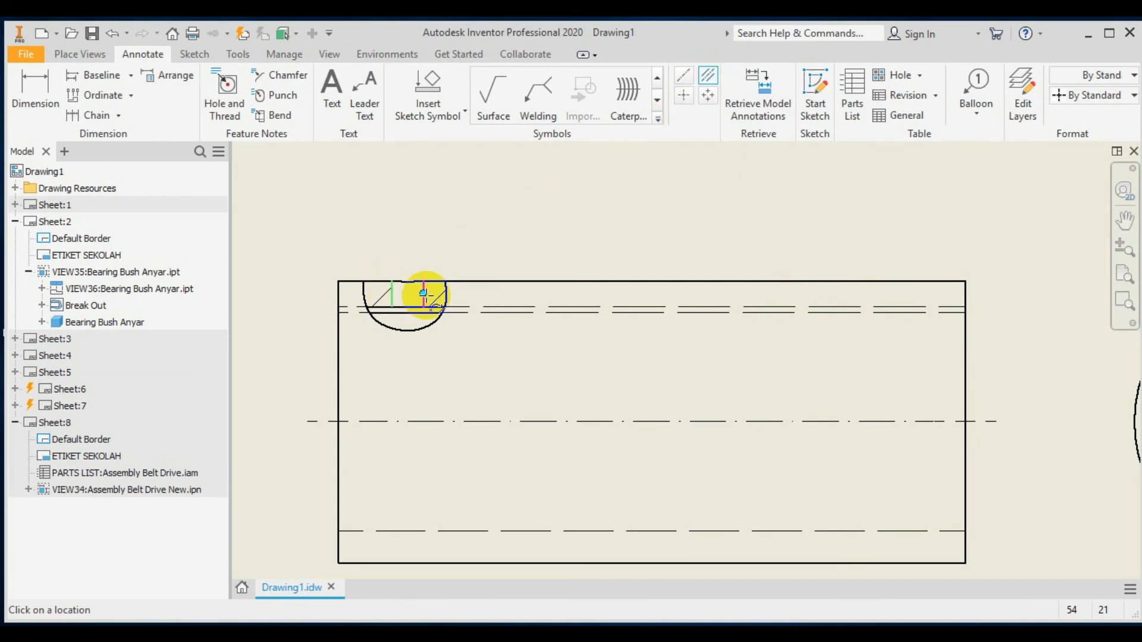
left_click(424, 296)
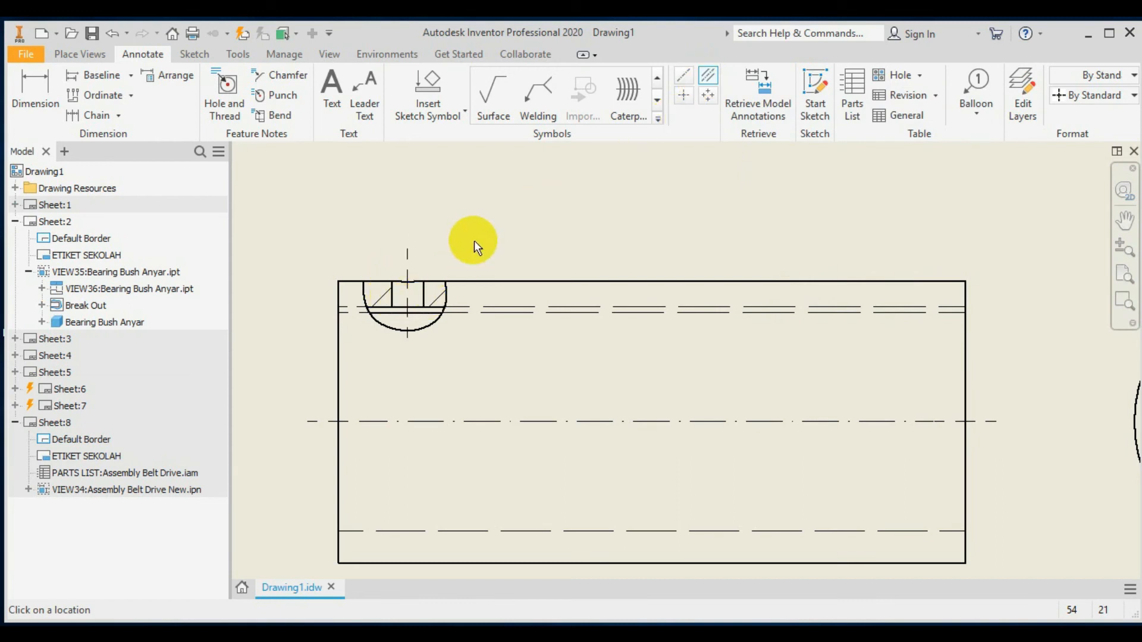
Add a center mark to the outer circle of the bush's circular end view
scroll(473, 240, "down", 2)
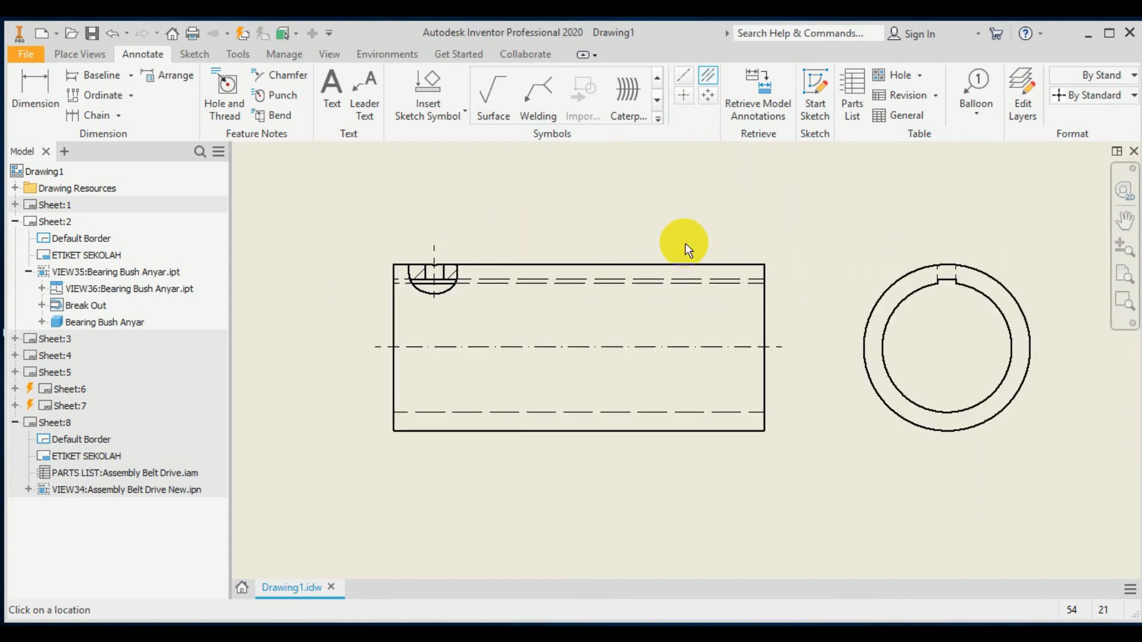
middle_click_drag(805, 234, 669, 240)
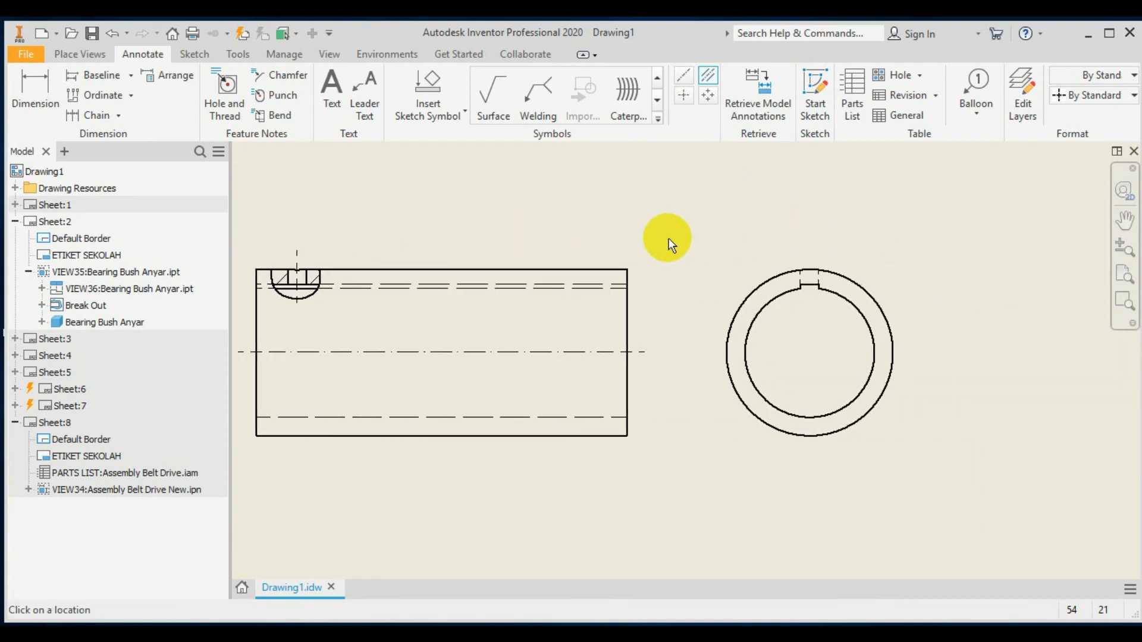
left_click(685, 100)
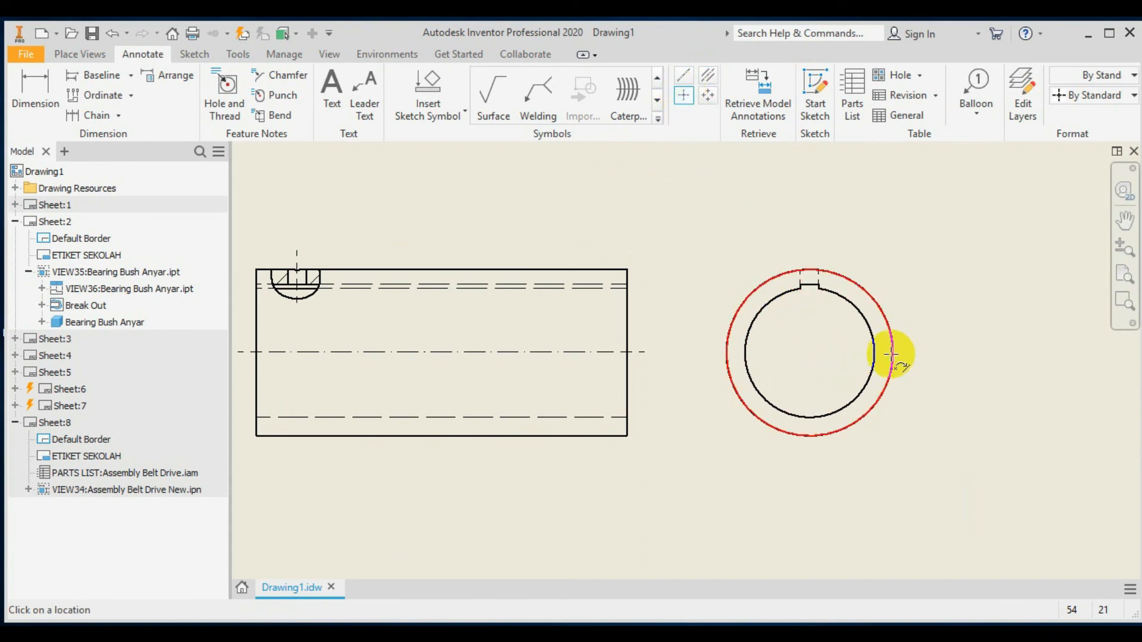
left_click(889, 354)
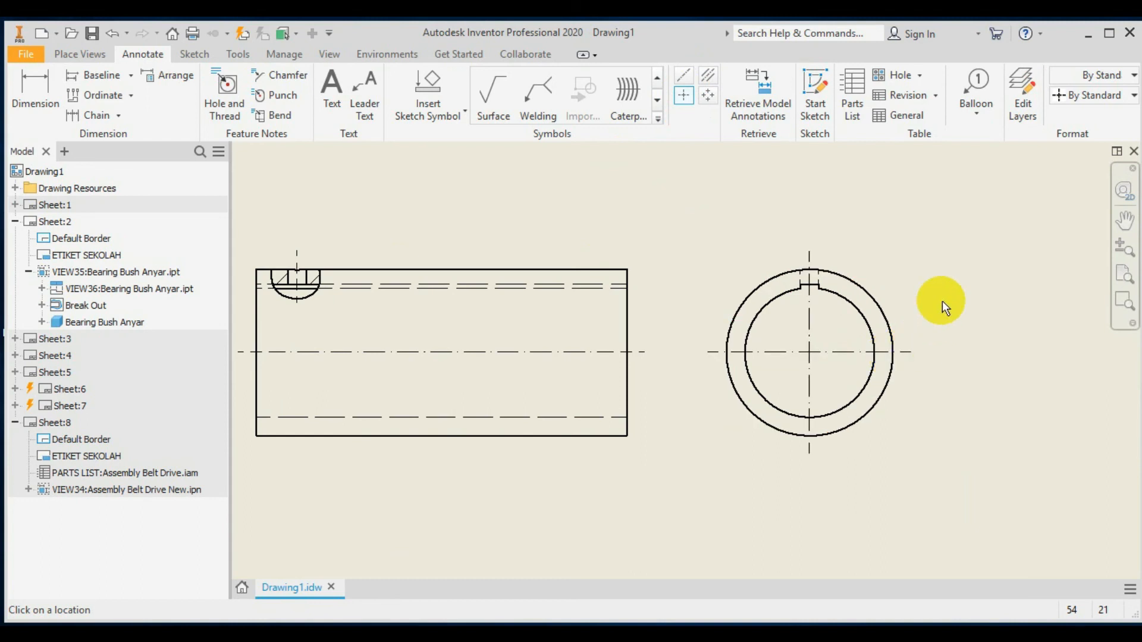
Dimension the bush's overall length below the side view, keeping the default dimension text
scroll(942, 300, "up", 3)
scroll(942, 300, "down", 5)
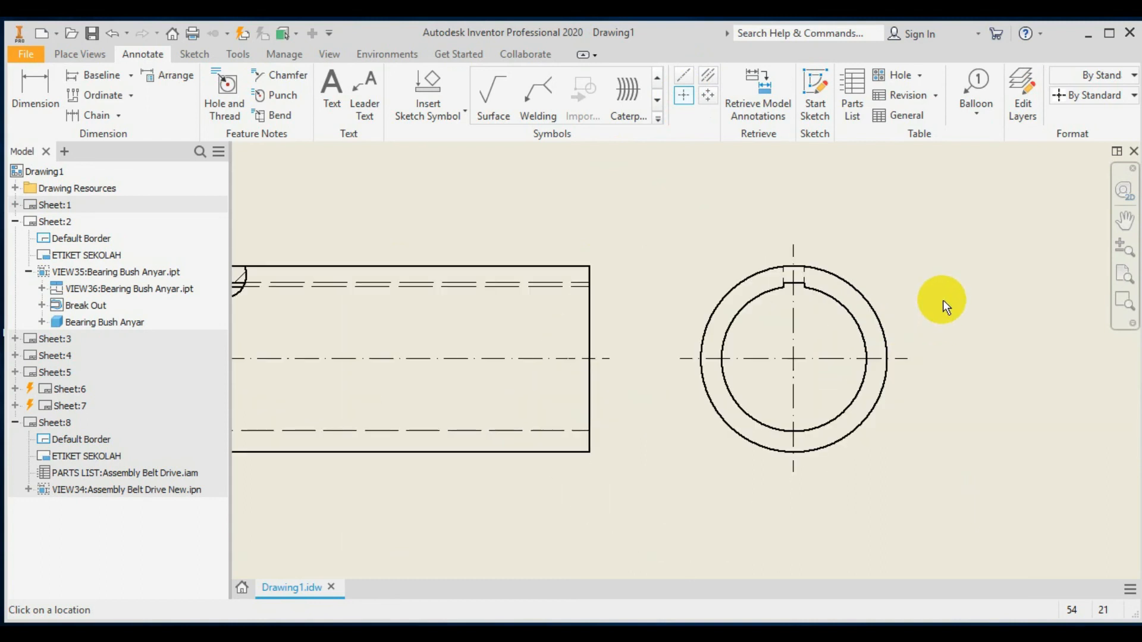
scroll(943, 300, "up", 3)
scroll(943, 300, "down", 3)
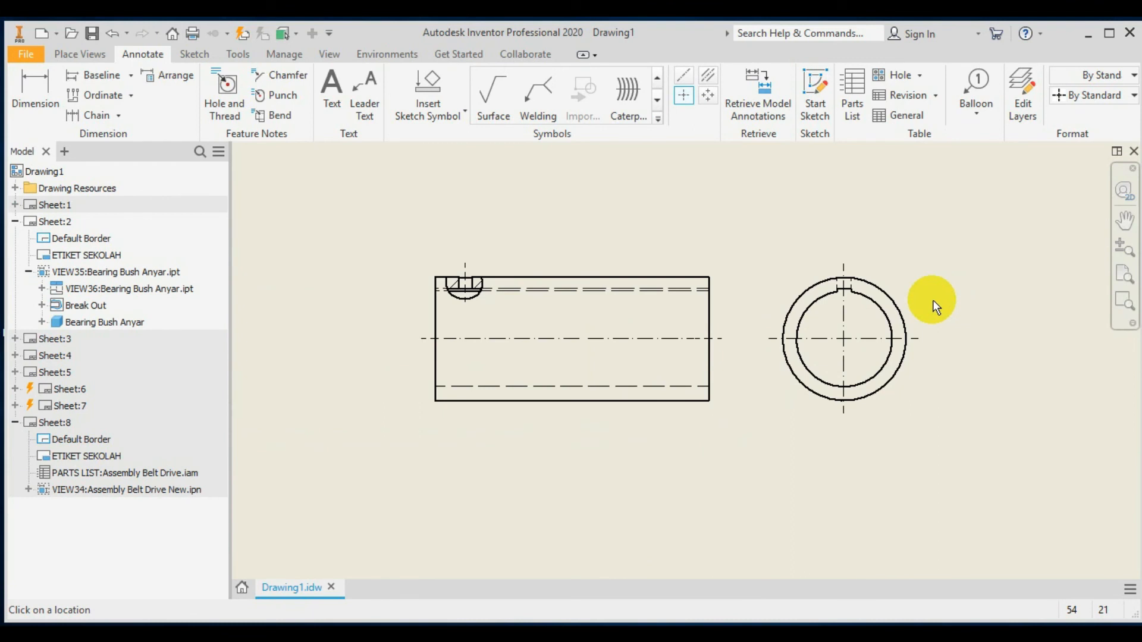
middle_click_drag(637, 237, 648, 236)
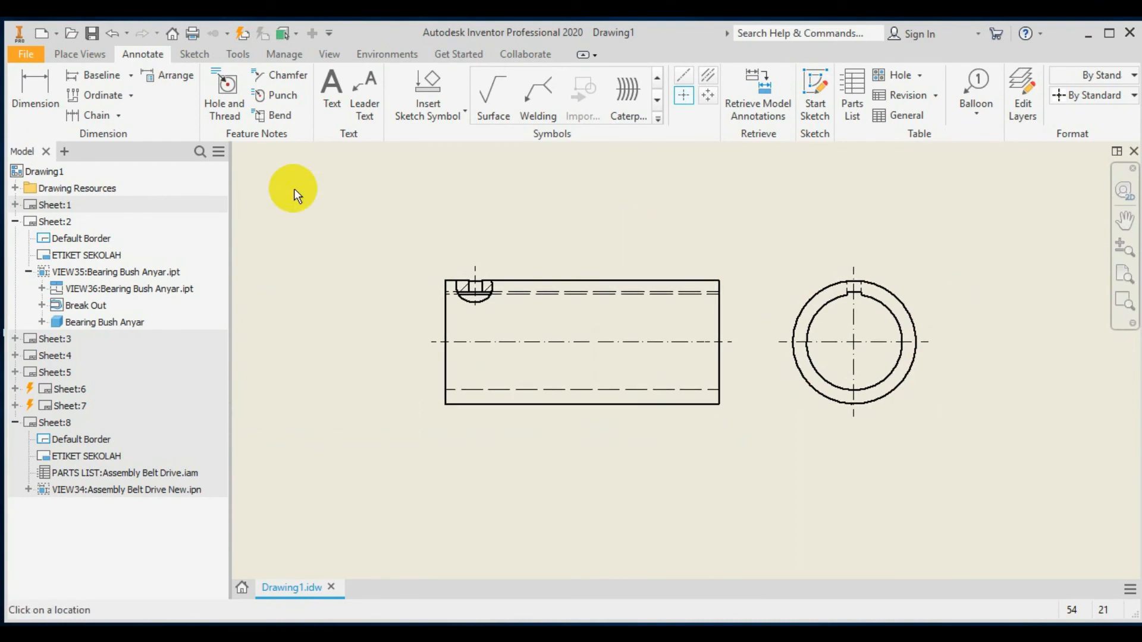
left_click(37, 86)
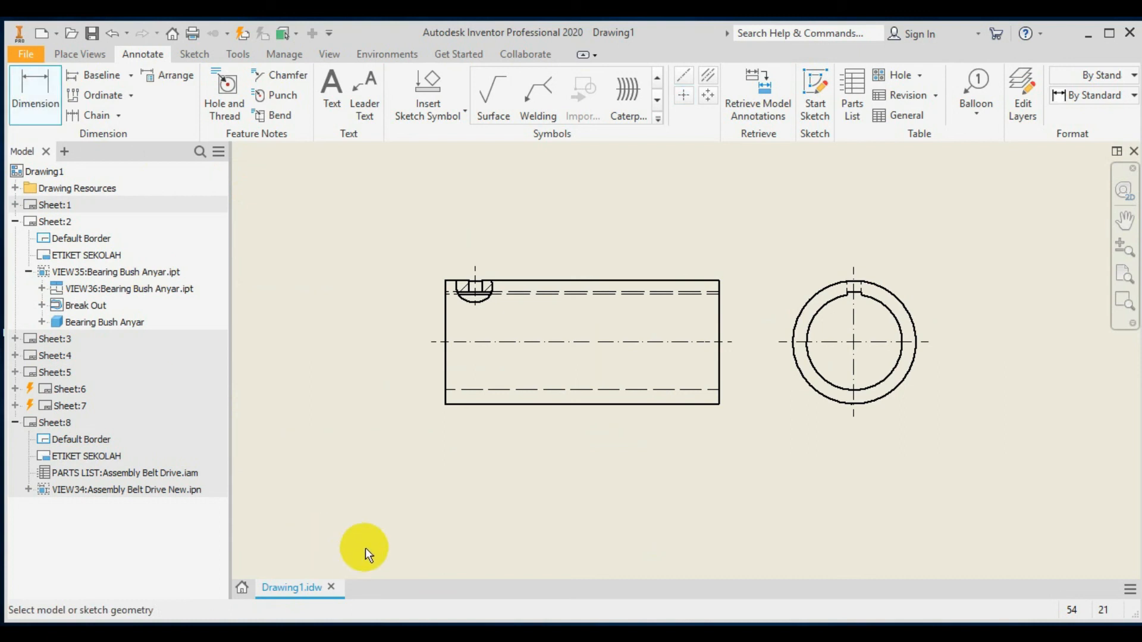
left_click(518, 405)
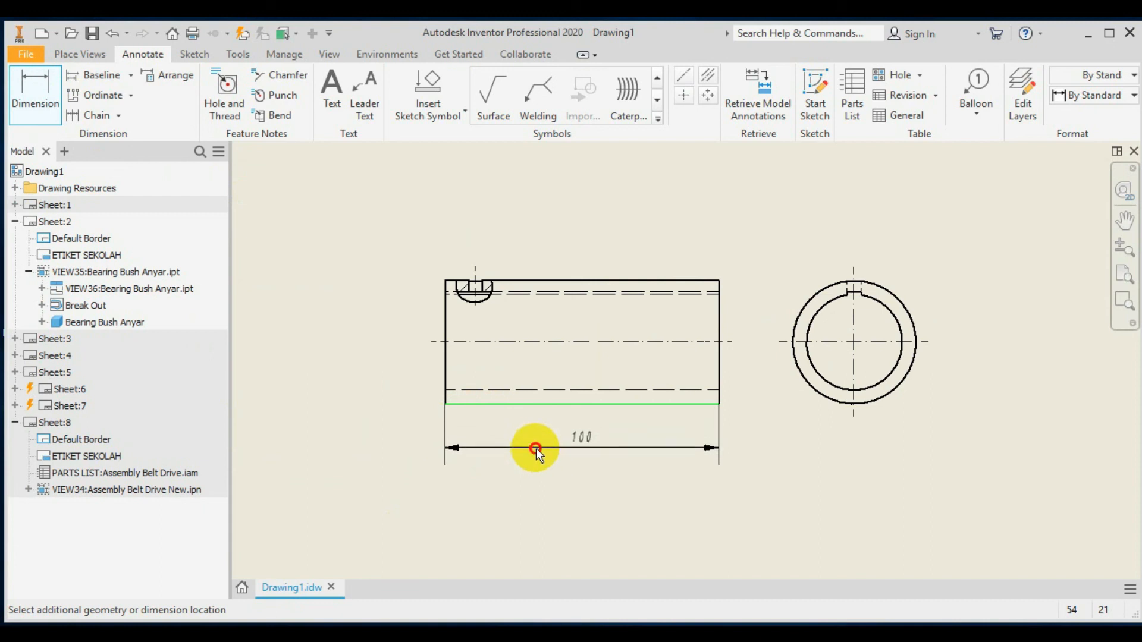
left_click(535, 448)
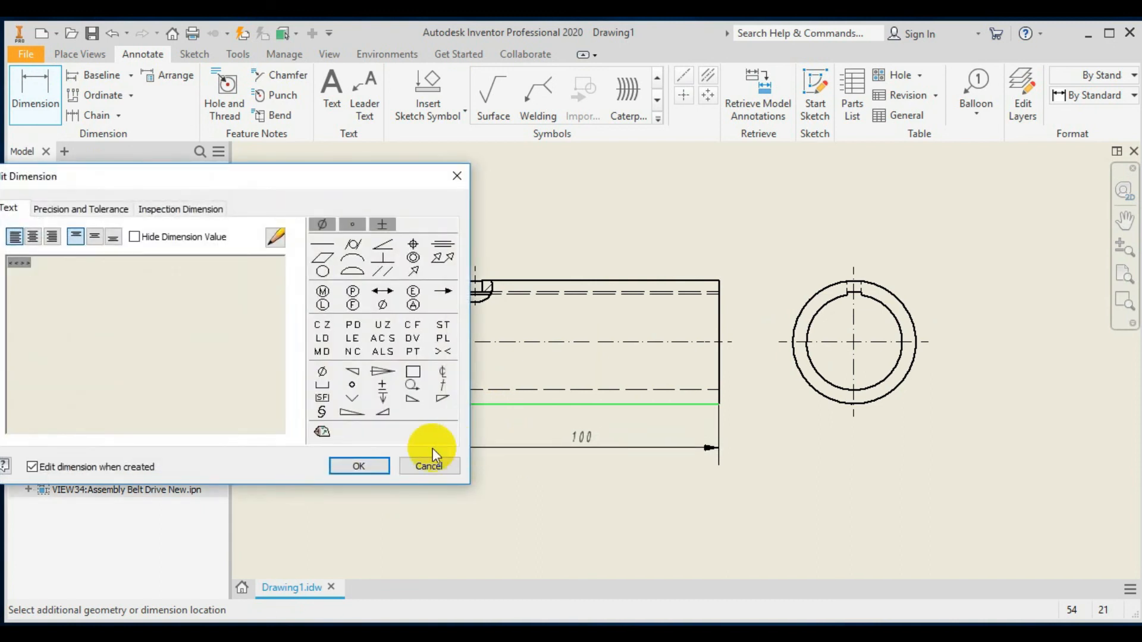
left_click(376, 465)
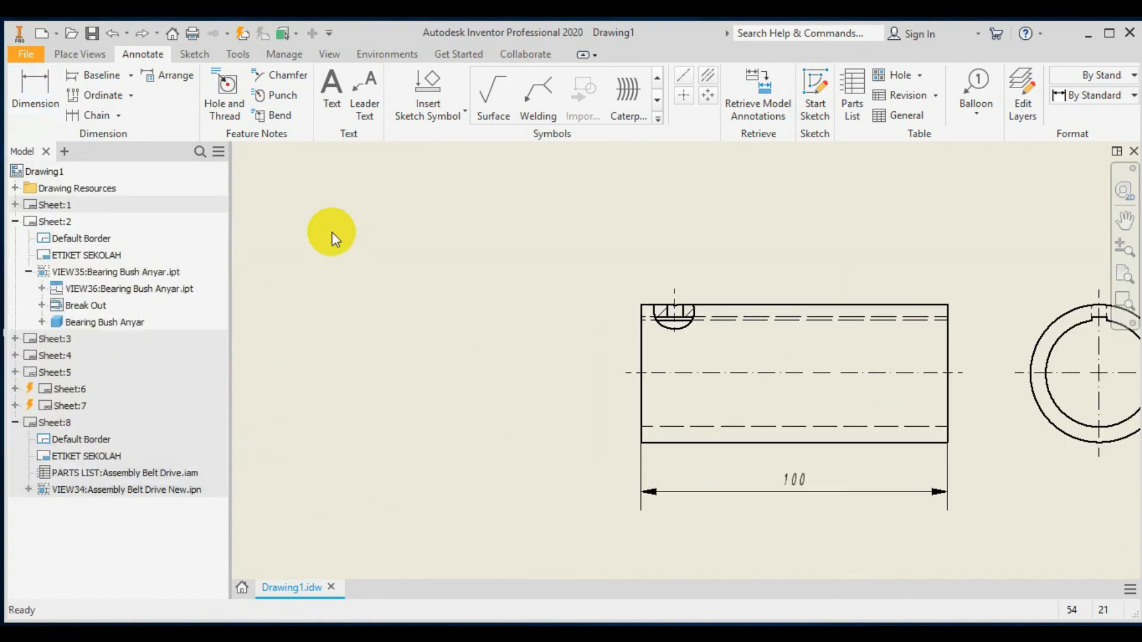
Try to dimension the small hole's width in the break-out section, and undo the placed dimension
left_click(34, 86)
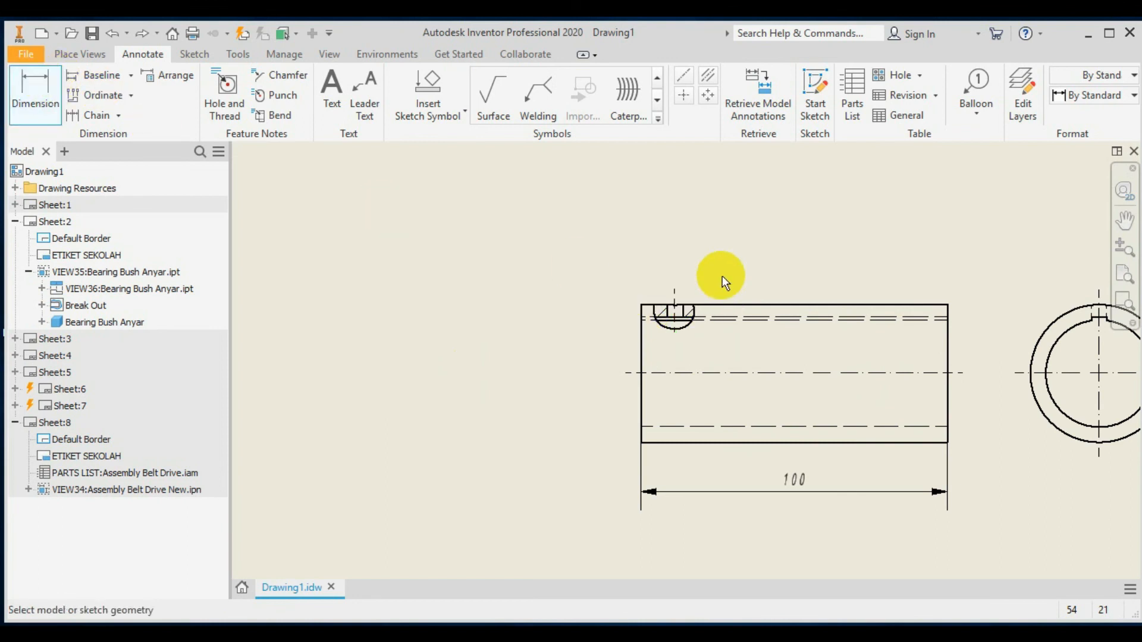
scroll(722, 276, "up", 3)
mouse_move(718, 284)
middle_mouse_down()
mouse_move(676, 235)
mouse_move(658, 184)
middle_mouse_up()
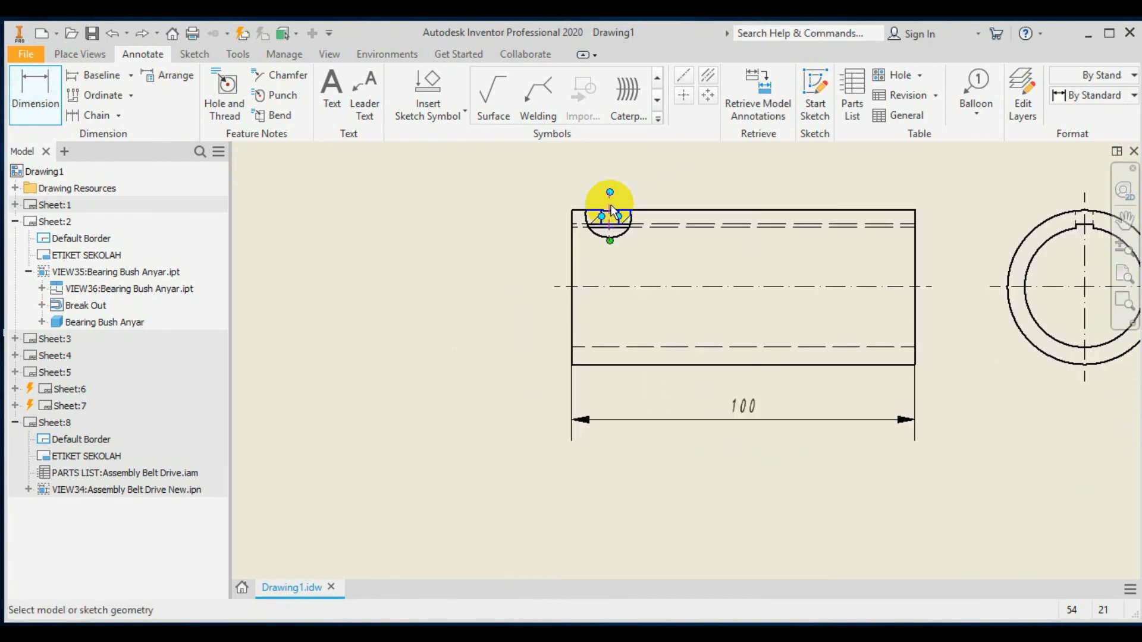
scroll(672, 193, "up", 3)
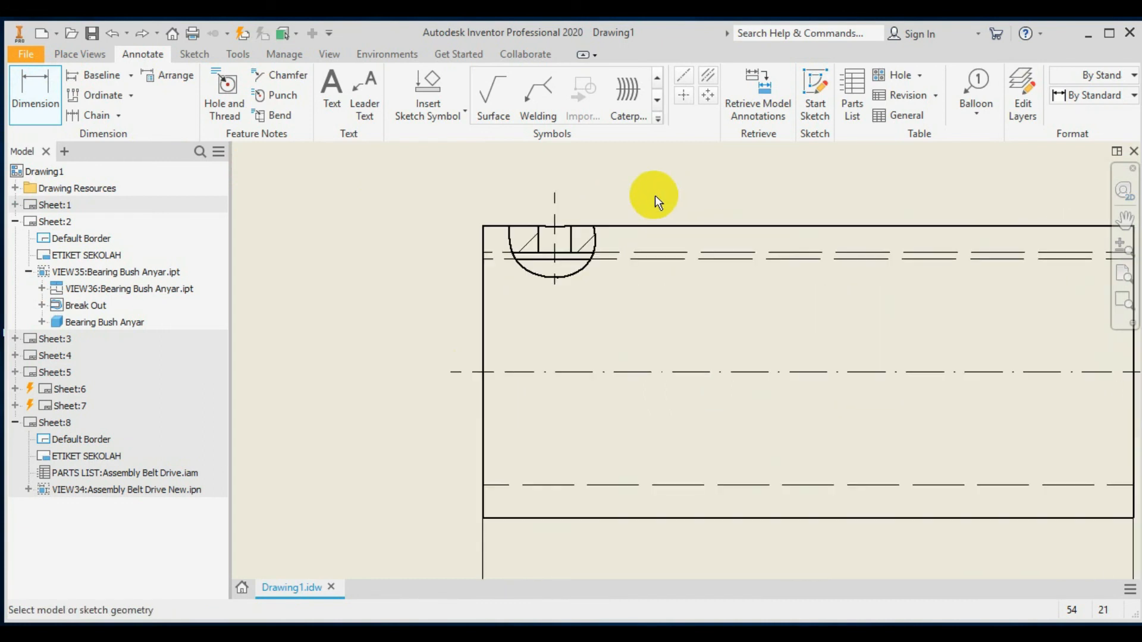
left_click(540, 233)
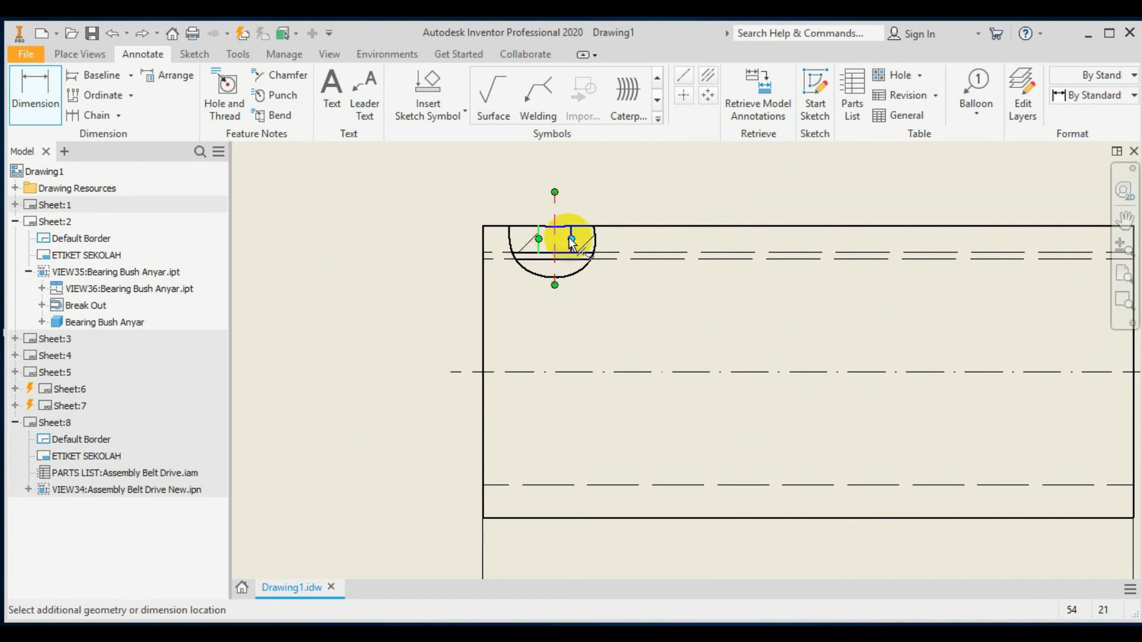
left_click(567, 215)
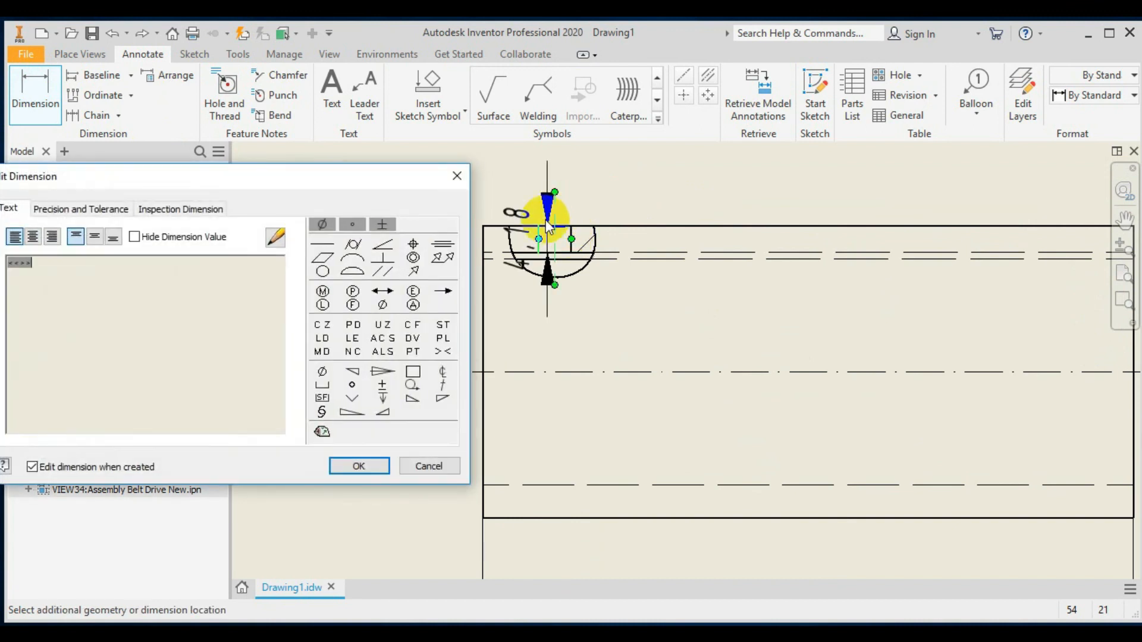
left_click(429, 467)
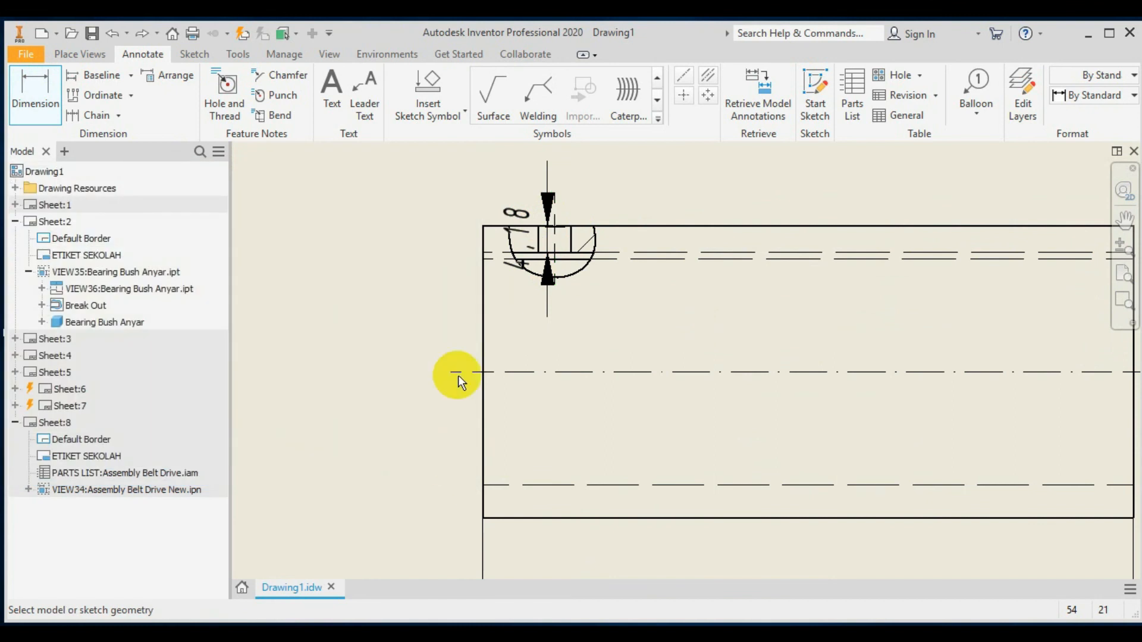
left_click(113, 35)
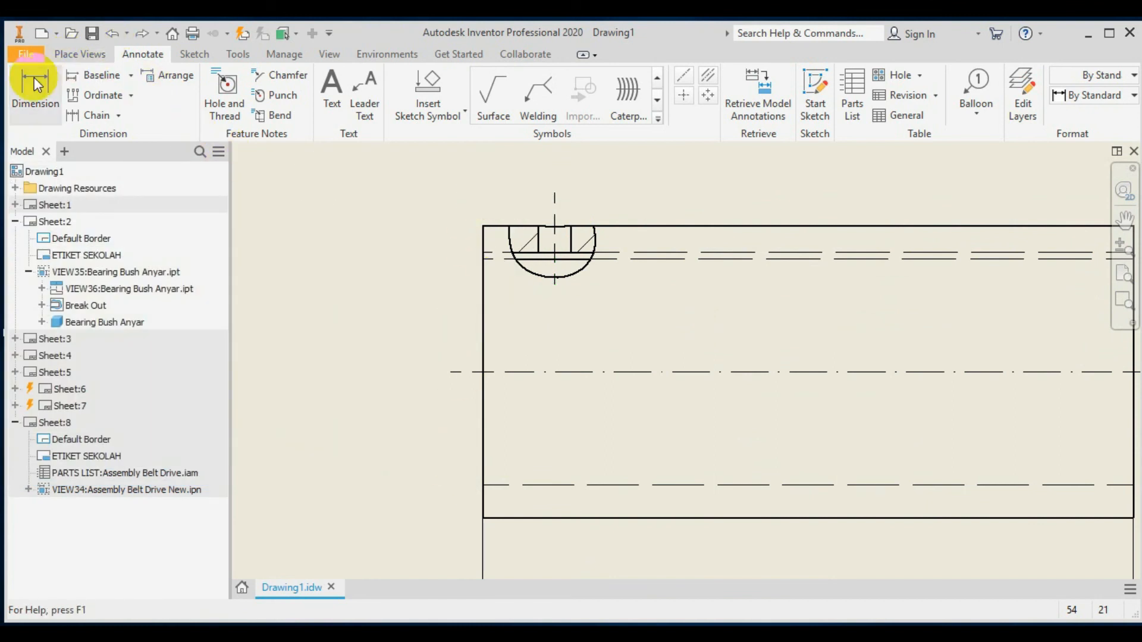
left_click(52, 88)
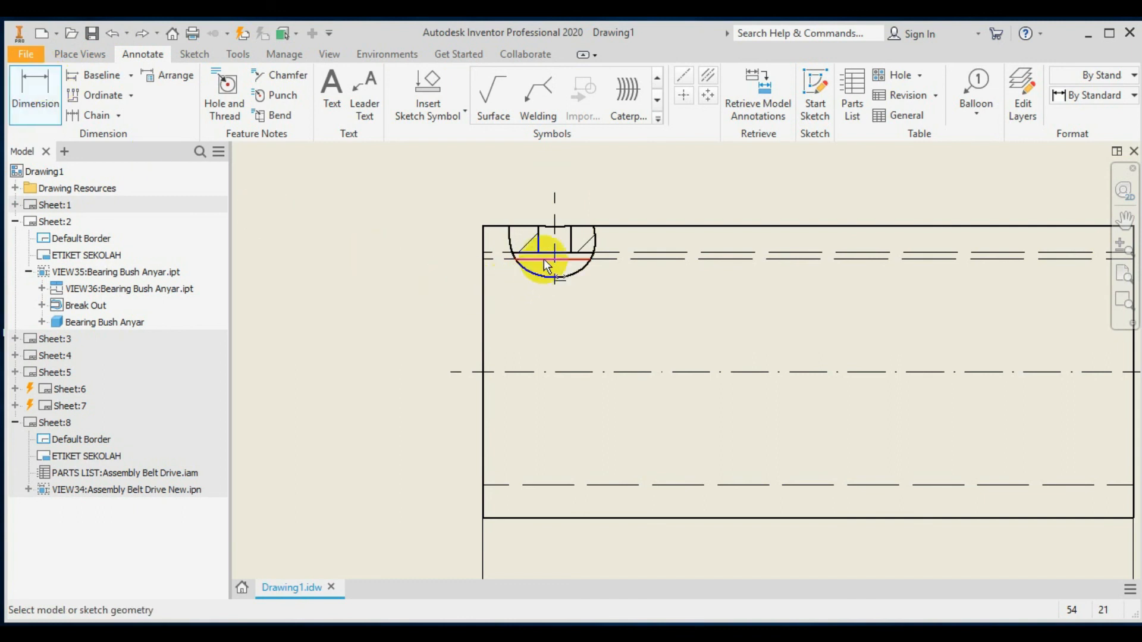
left_click(537, 225)
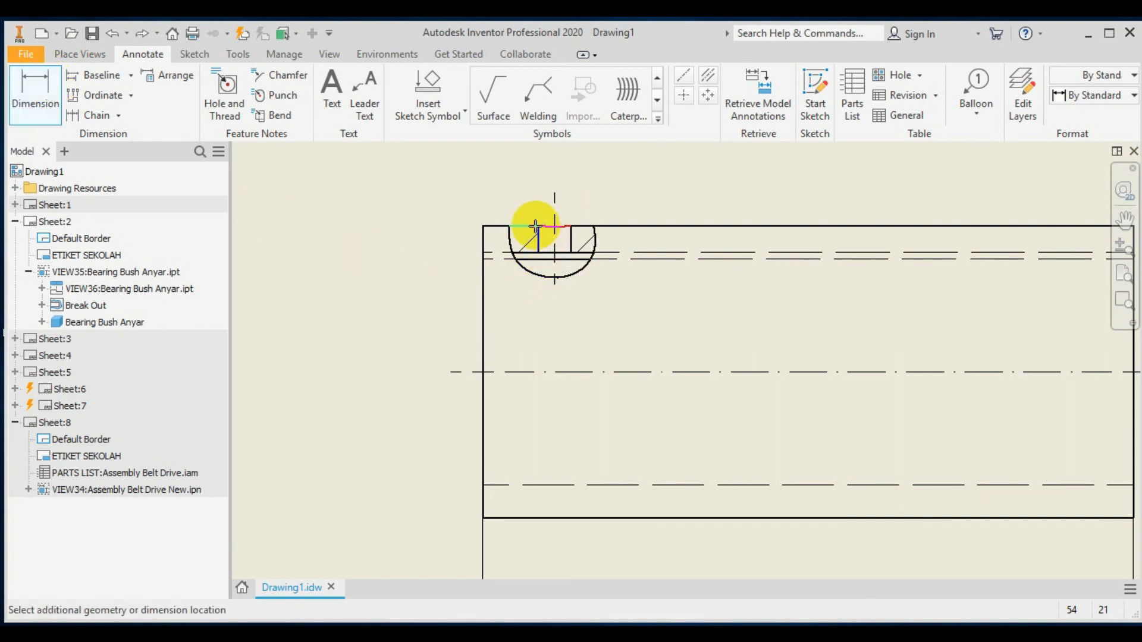
left_click(569, 229)
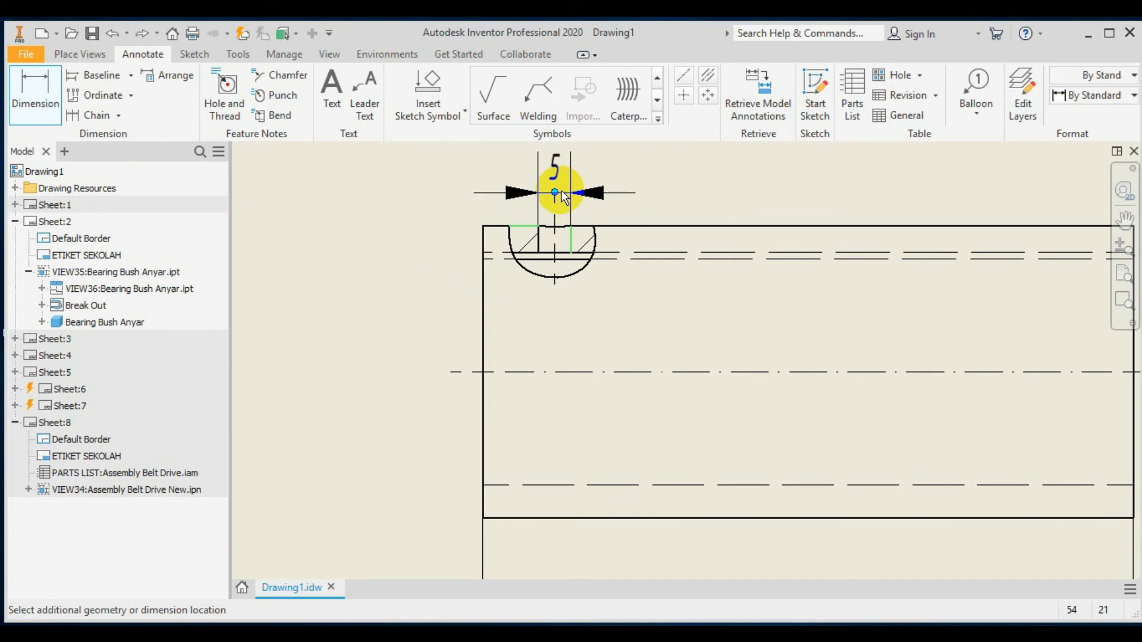
left_click(560, 189)
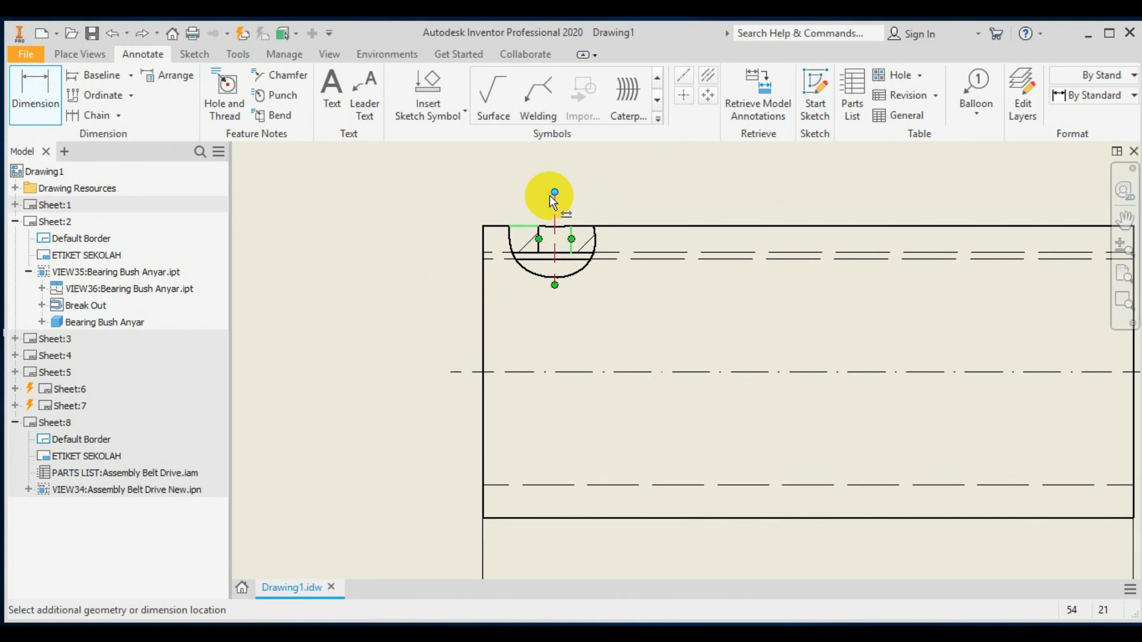
key("Escape")
key("Escape")
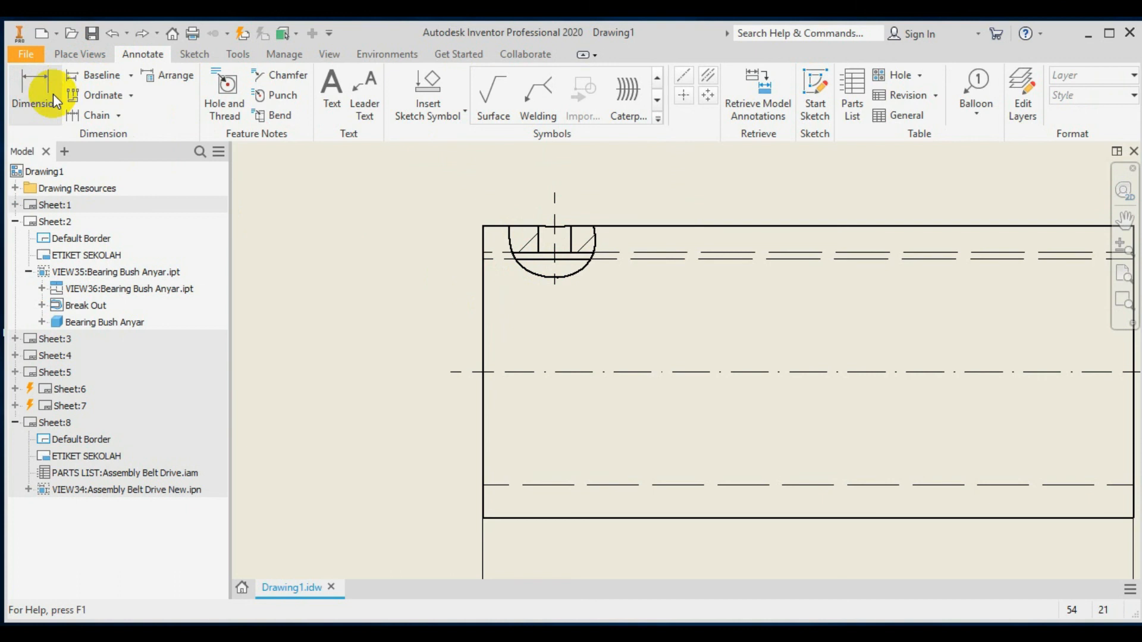
left_click(38, 79)
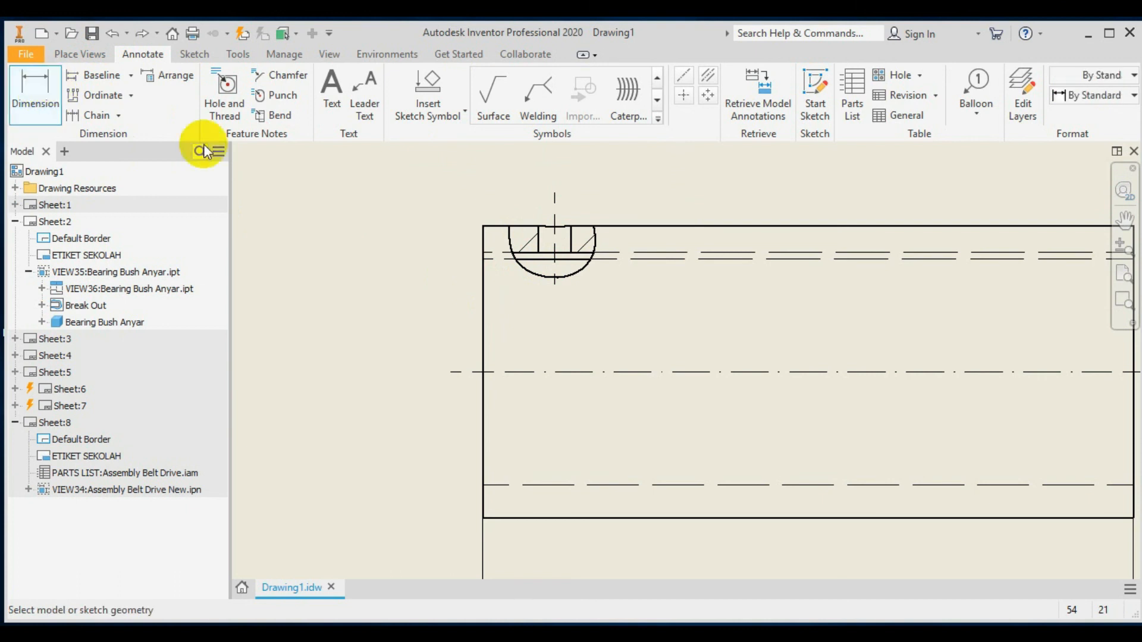
left_click(537, 227)
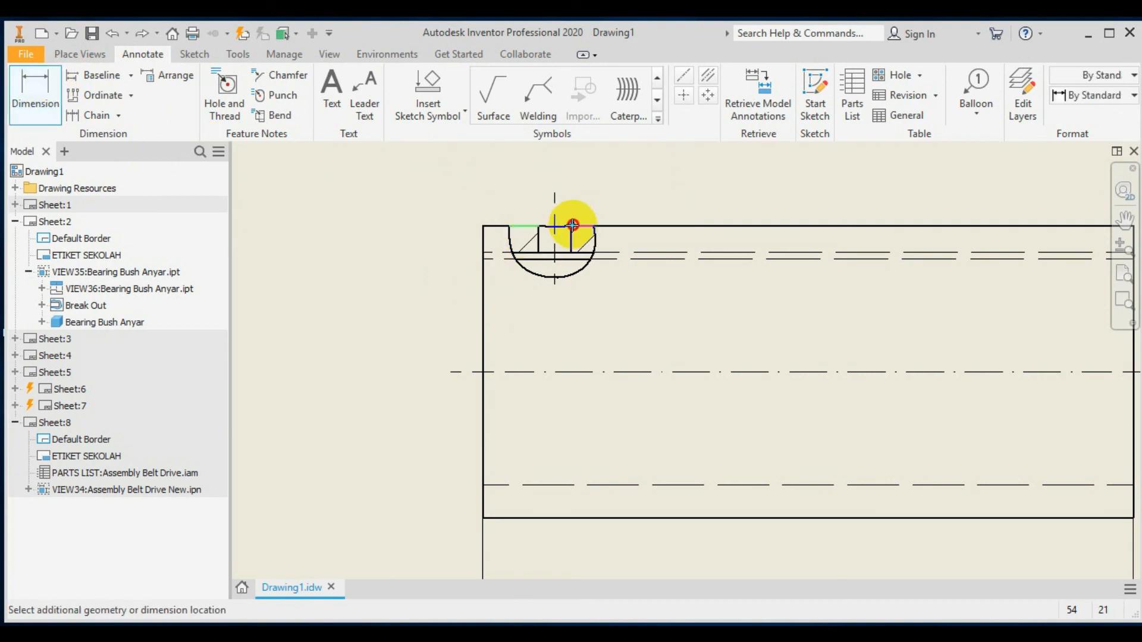
left_click(574, 226)
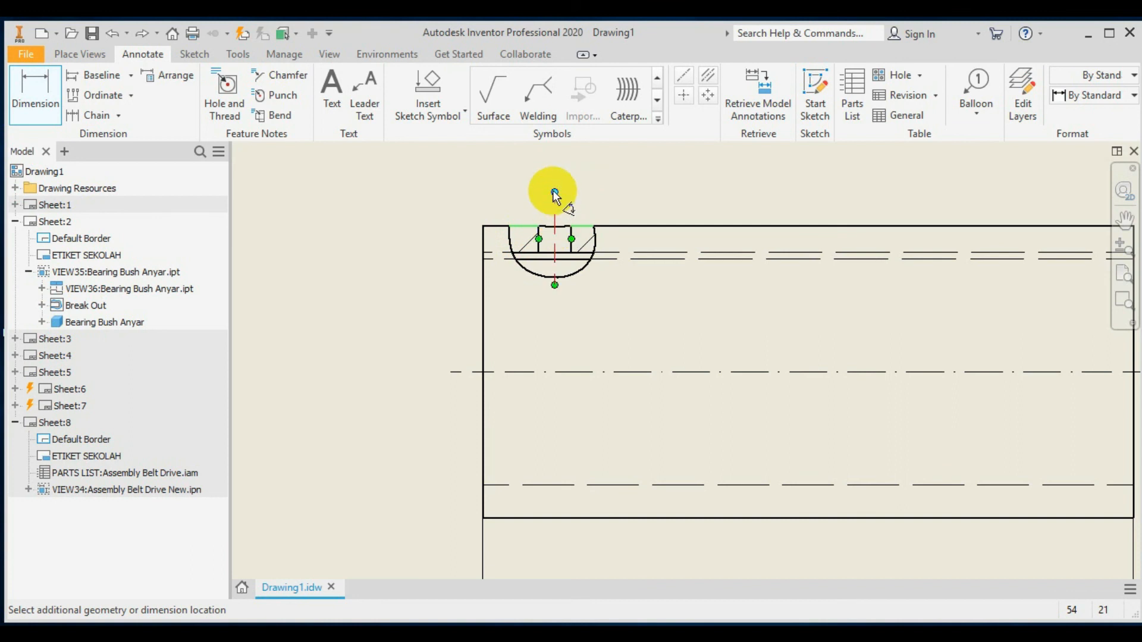
key("Escape")
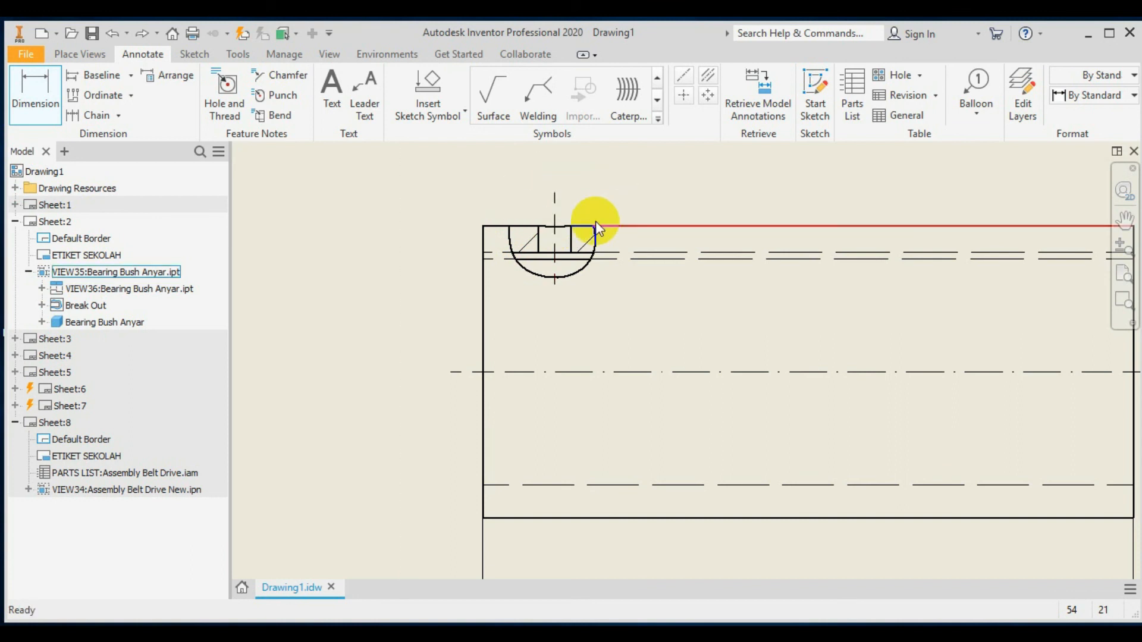
Dimension the small hole's width above the break-out section, hiding the default value and entering the text Ø5
left_click(43, 85)
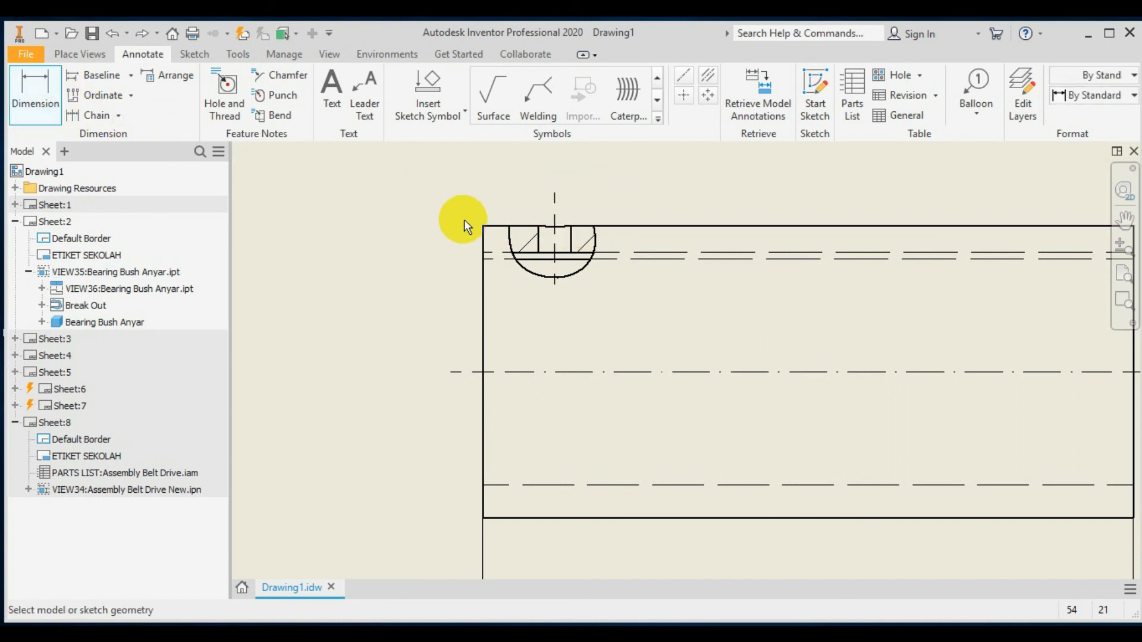
left_click(538, 231)
left_click(572, 232)
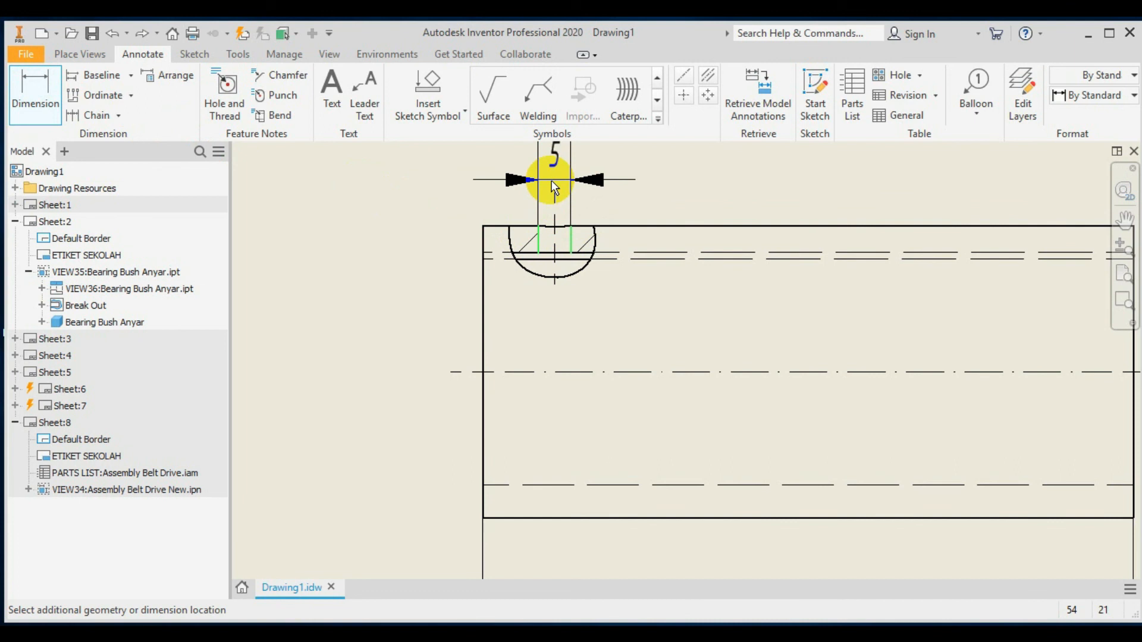
left_click(553, 186)
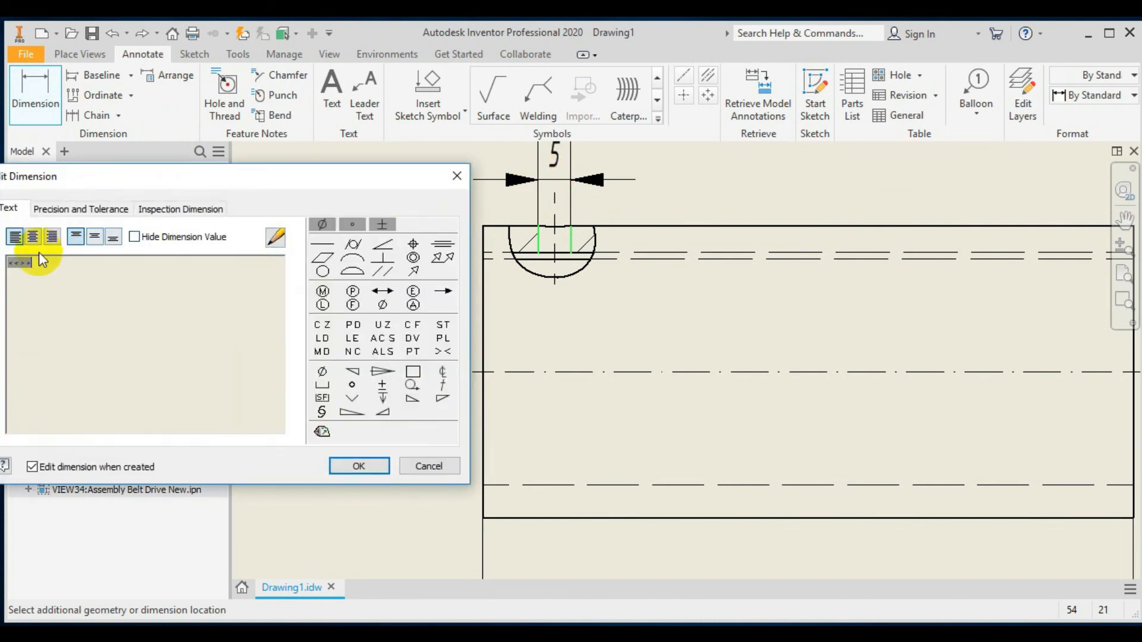
double_click(17, 262)
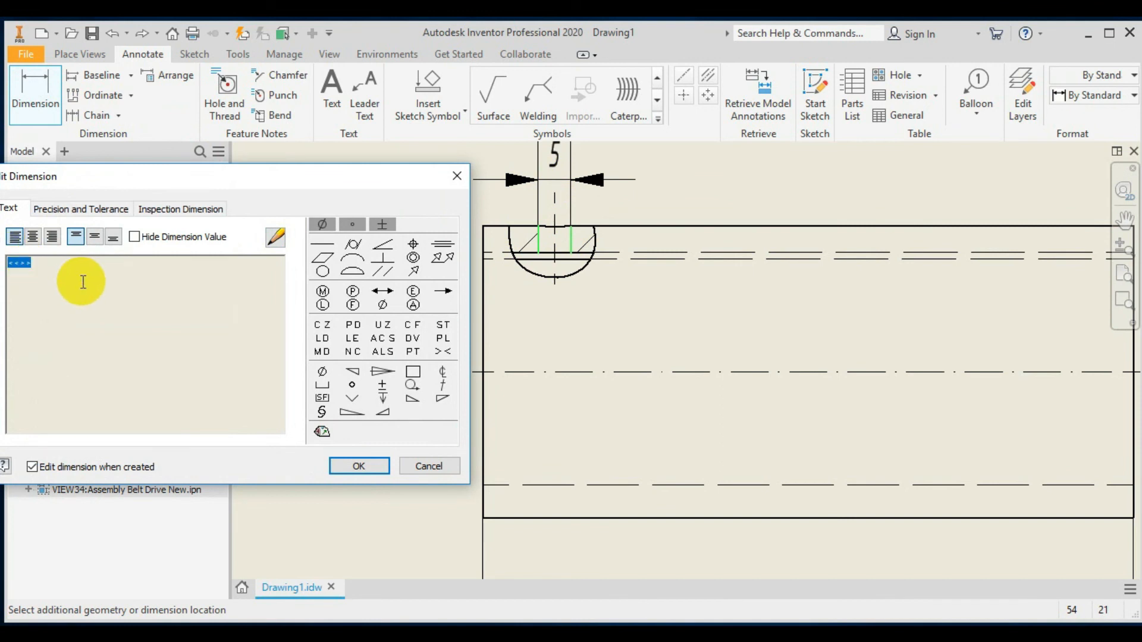
left_click(135, 236)
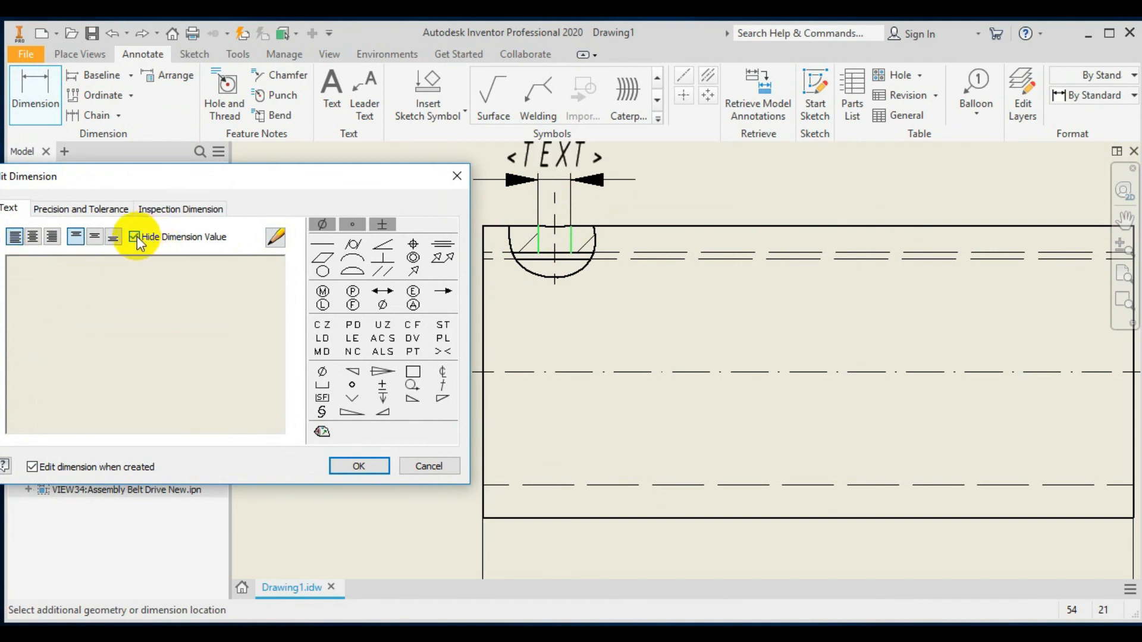
left_click(322, 372)
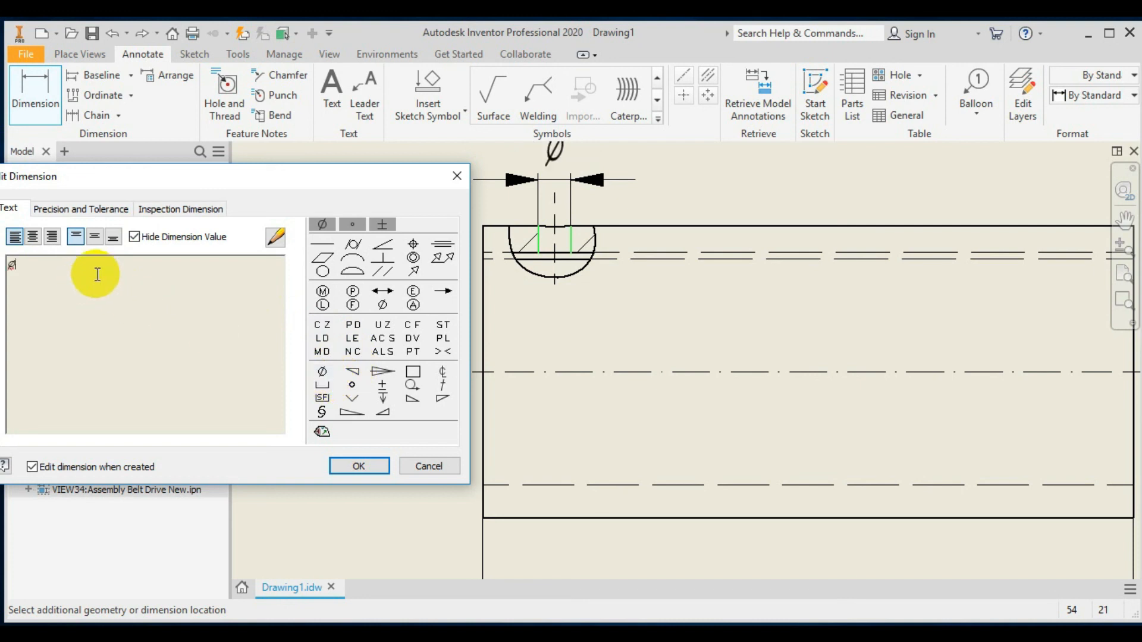
type("5")
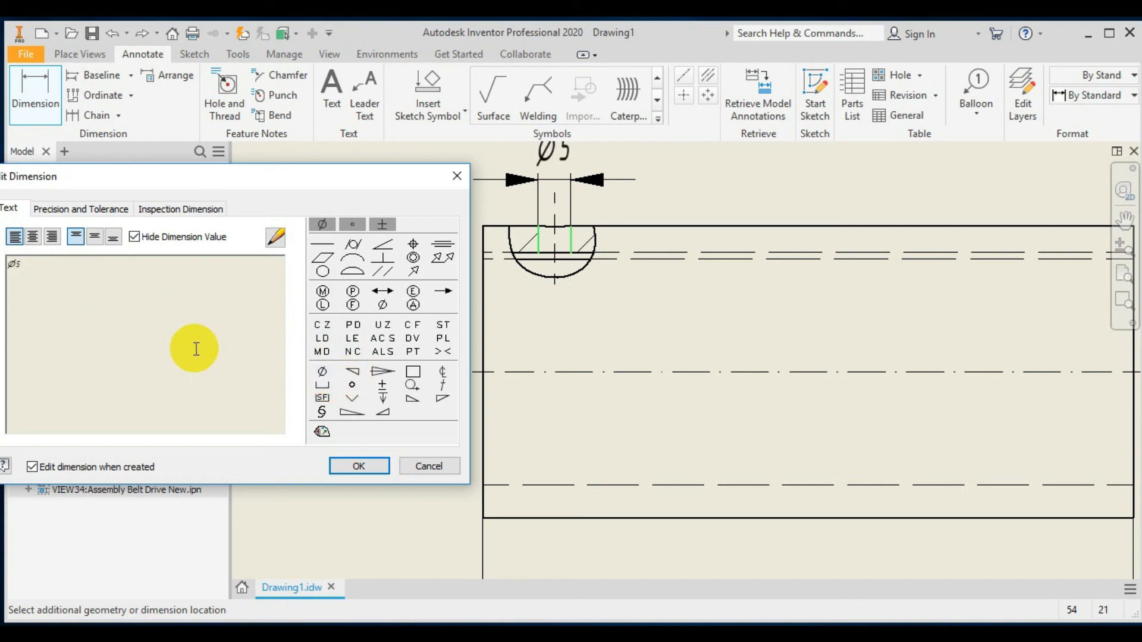
left_click(359, 466)
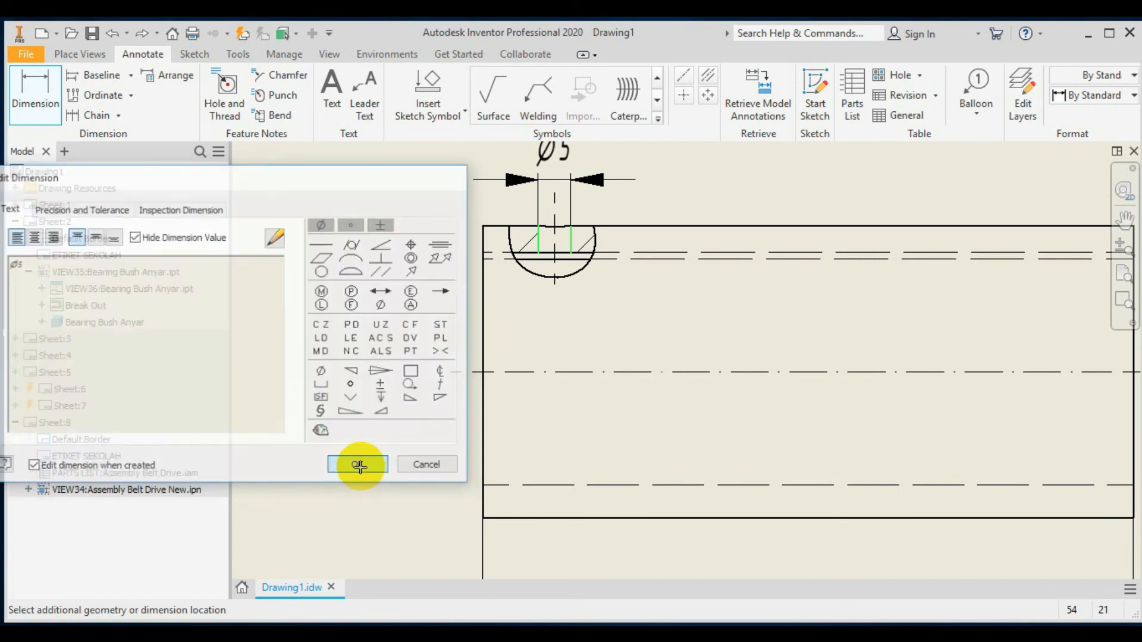
Dimension the bush's inner diameter between the hidden bore lines beside the side view, replacing the default value with Ø35 H7
scroll(716, 159, "down", 2)
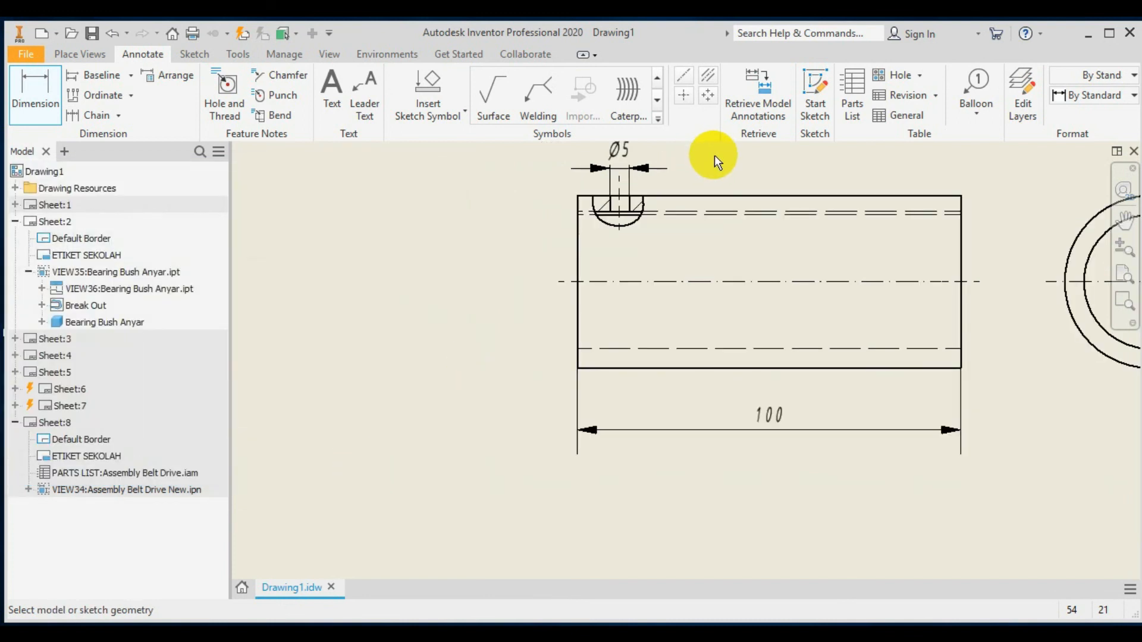
mouse_move(717, 166)
middle_mouse_down()
mouse_move(720, 198)
mouse_move(699, 229)
middle_mouse_up()
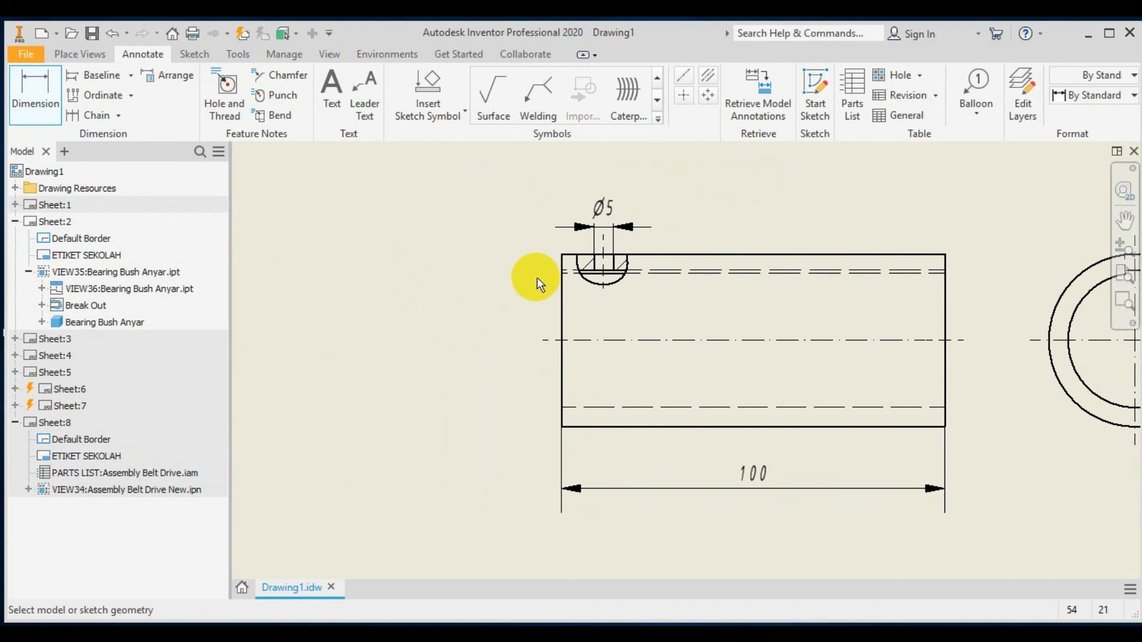
scroll(538, 270, "up", 3)
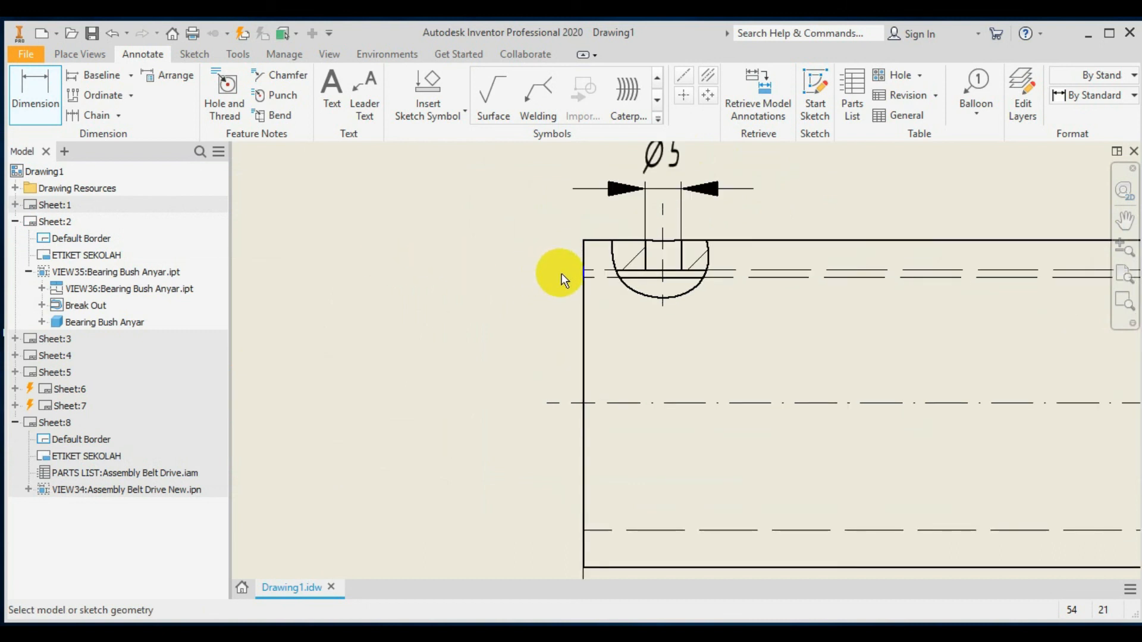
left_click(591, 271)
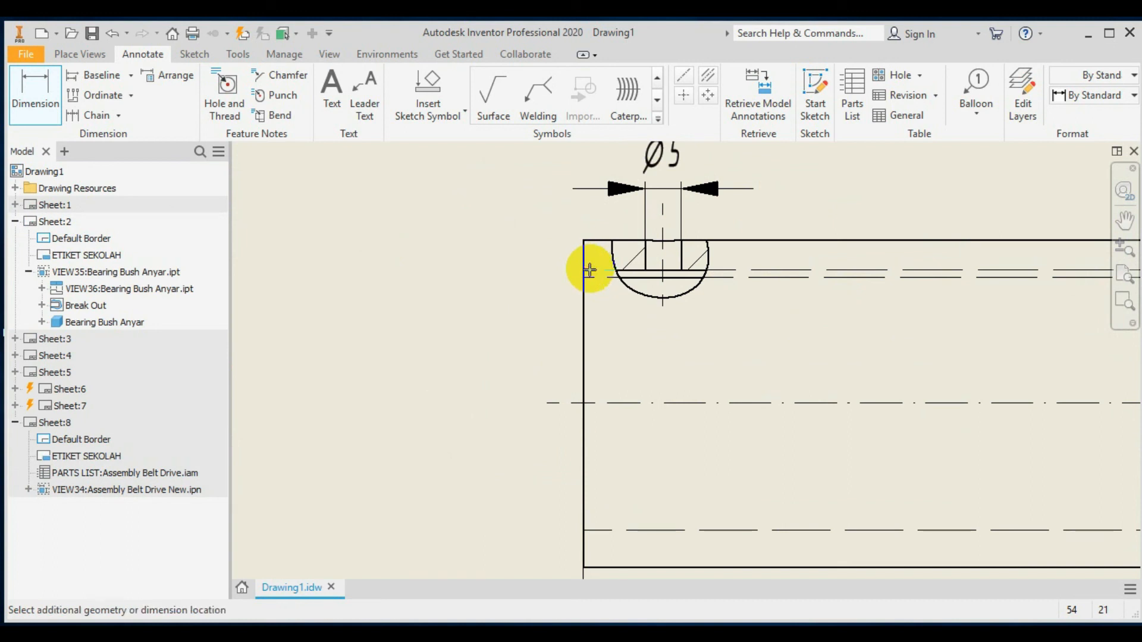
left_click(597, 529)
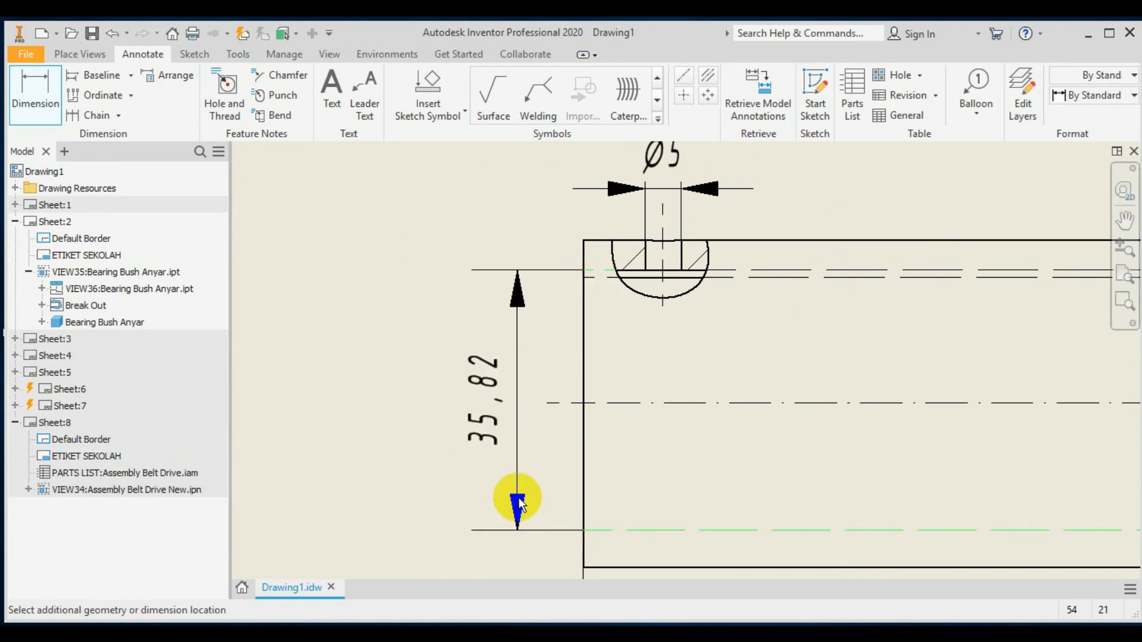
left_click(522, 504)
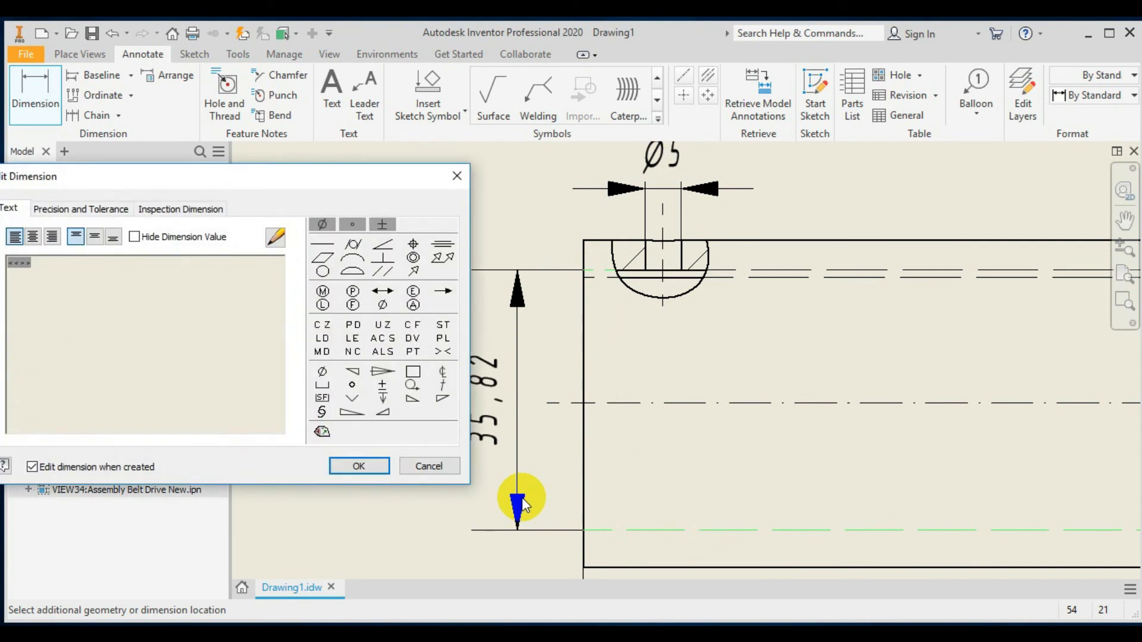
left_click(136, 237)
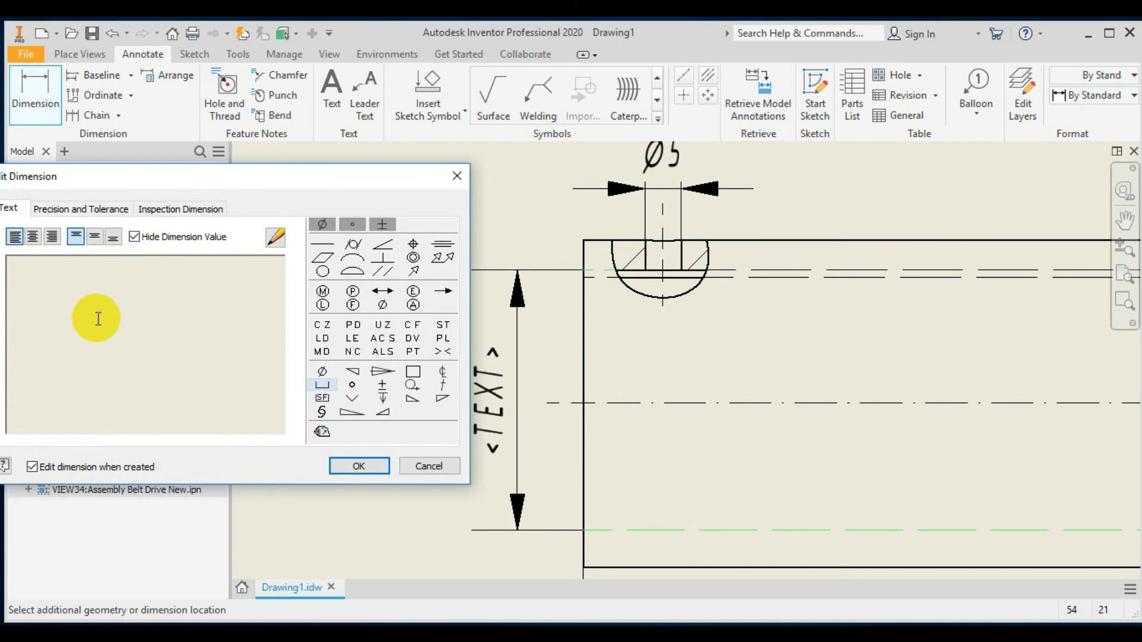
left_click(321, 371)
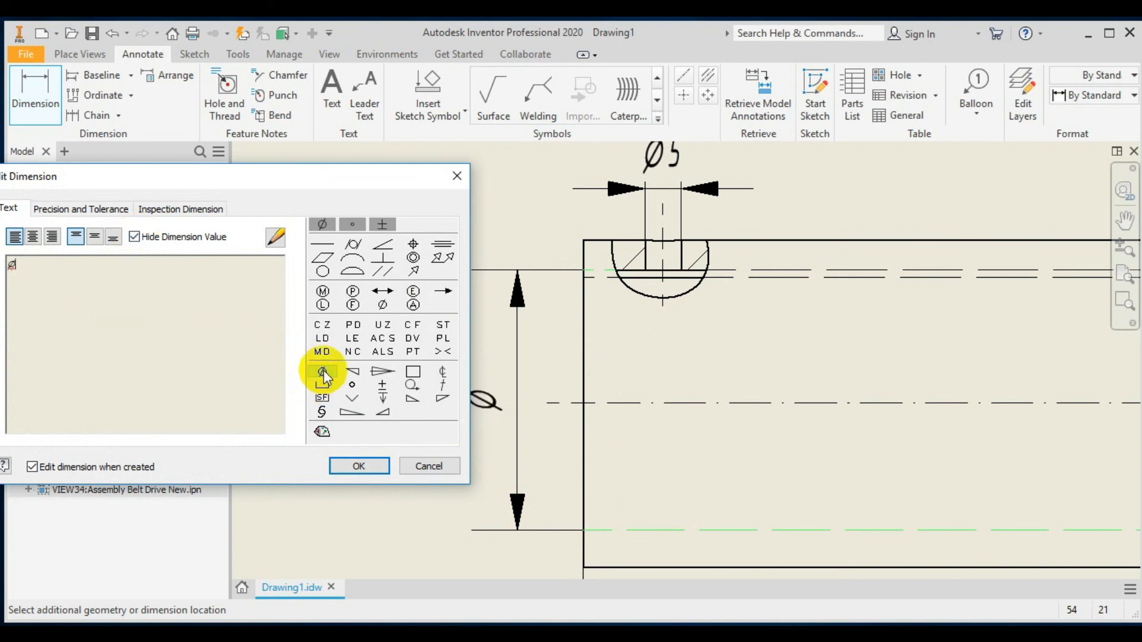
type("35")
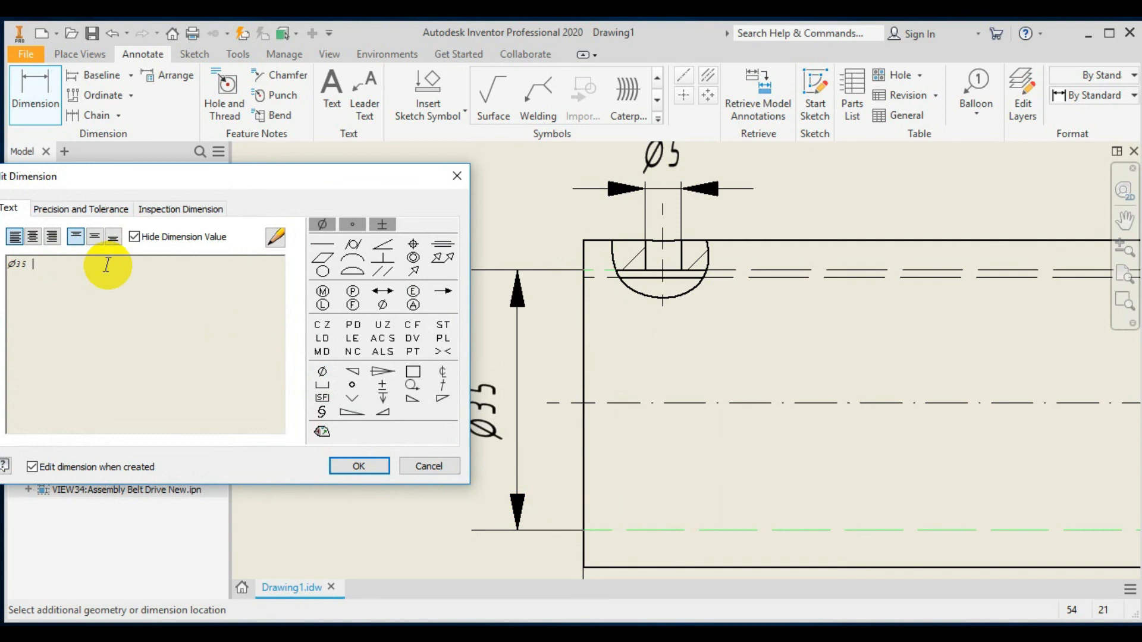
type(" H7")
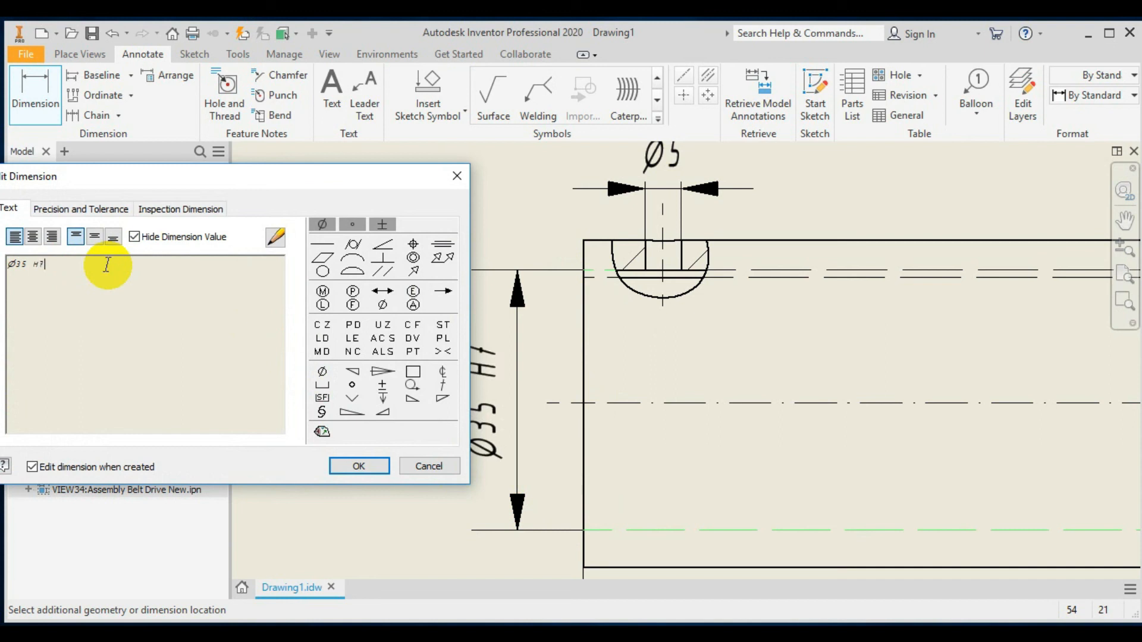
left_click(360, 466)
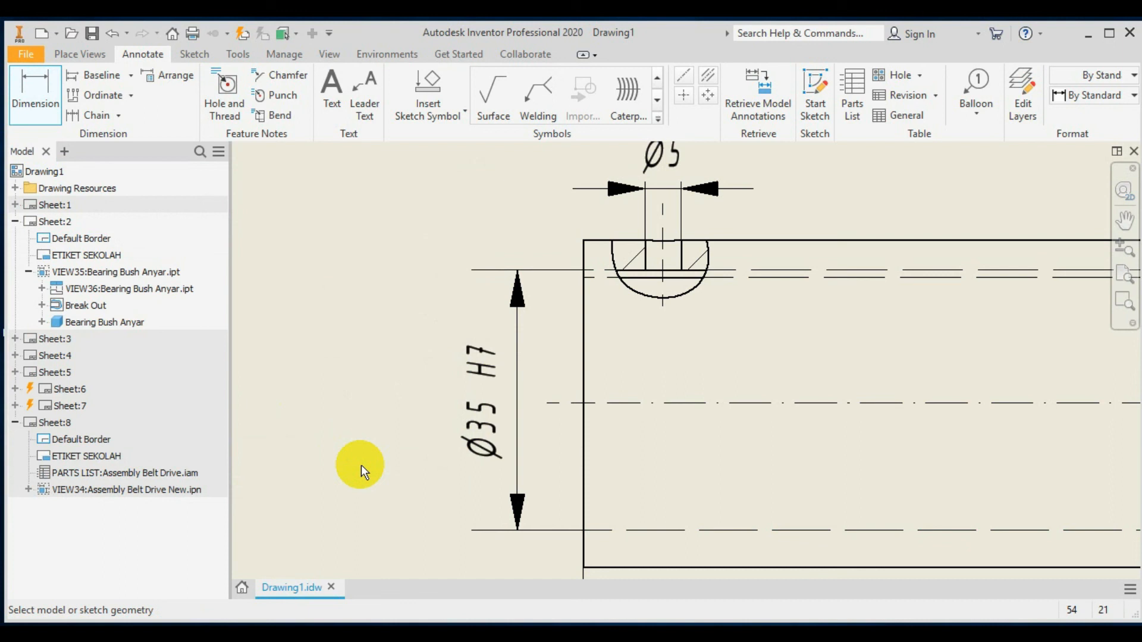
Dimension the bush's outer diameter outside the bore dimension, replacing the default value with Ø45 m4
left_click(594, 242)
left_click(595, 568)
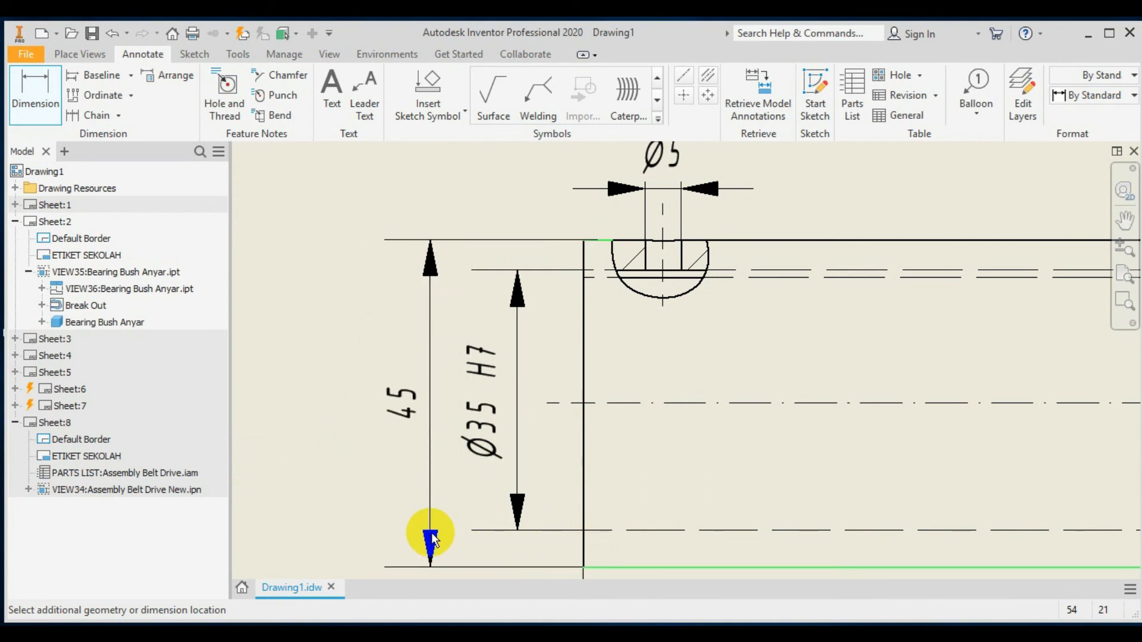
left_click(431, 539)
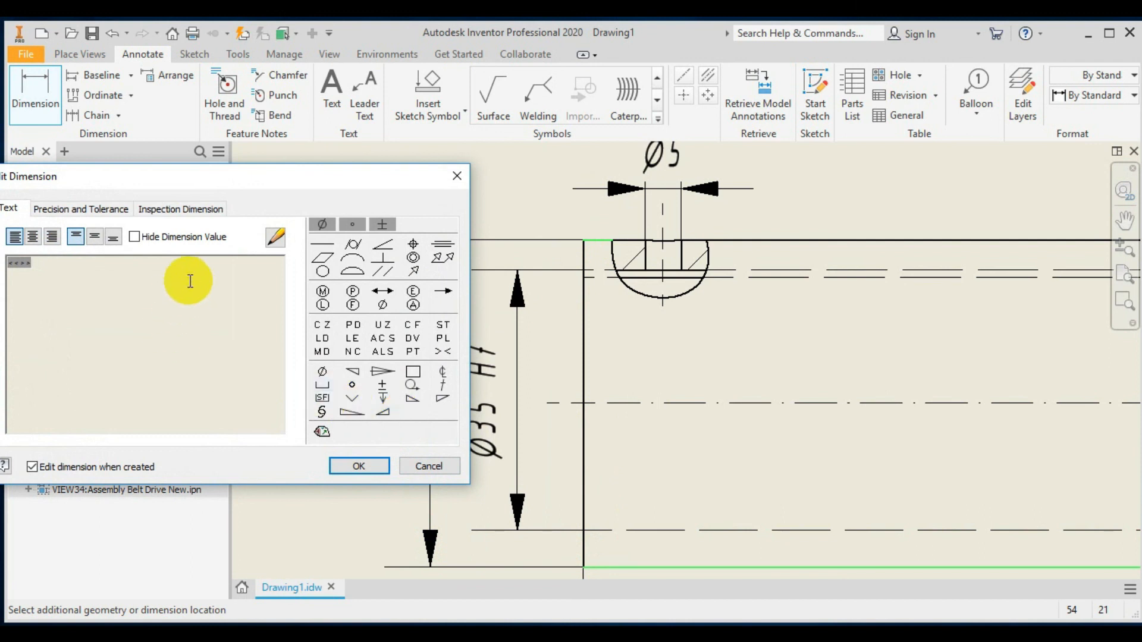
left_click(135, 237)
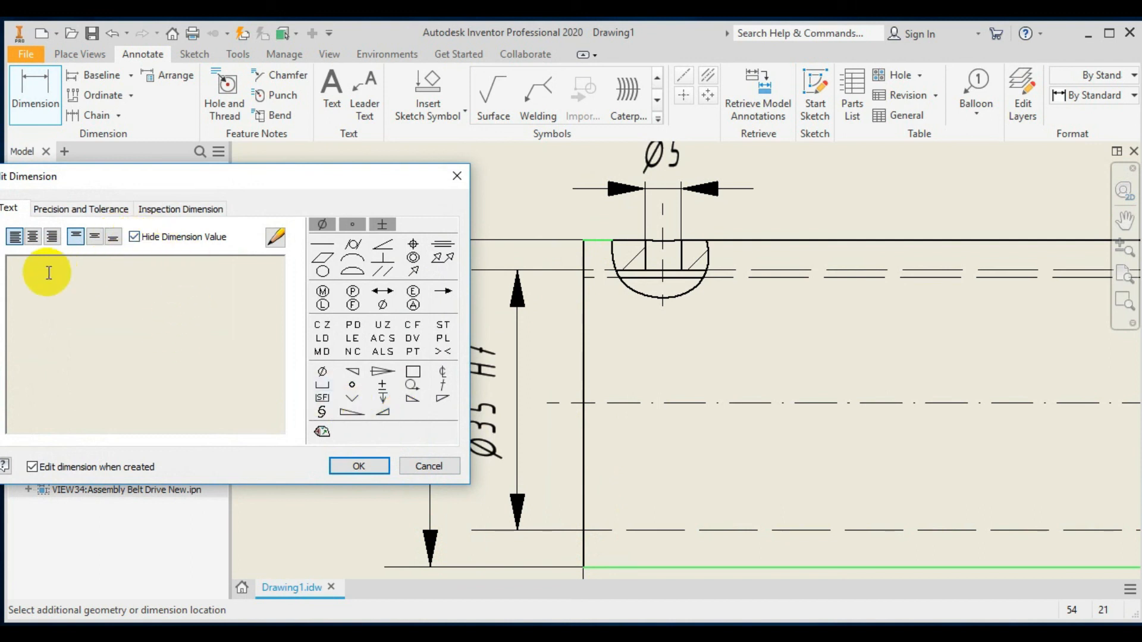
left_click(322, 371)
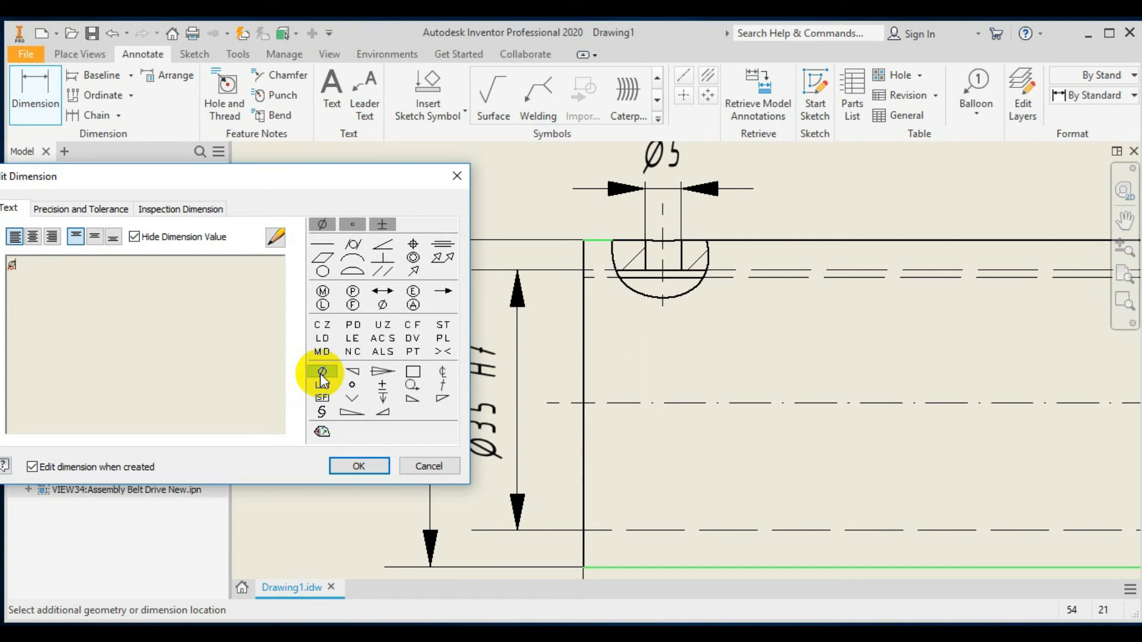
type("45")
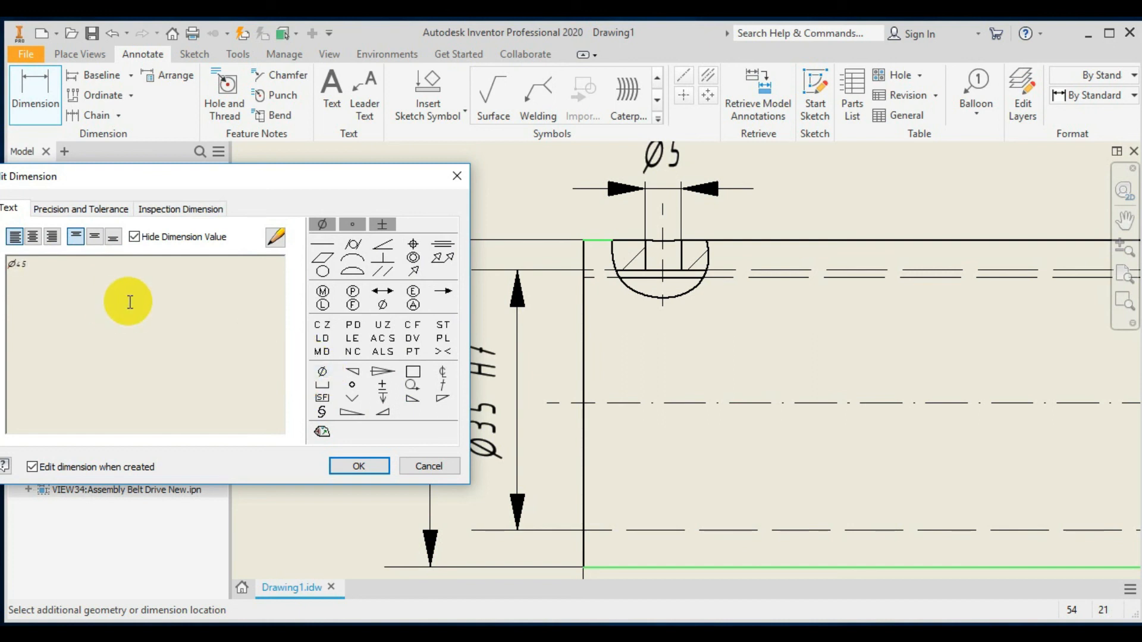
type(" m4")
left_click(380, 464)
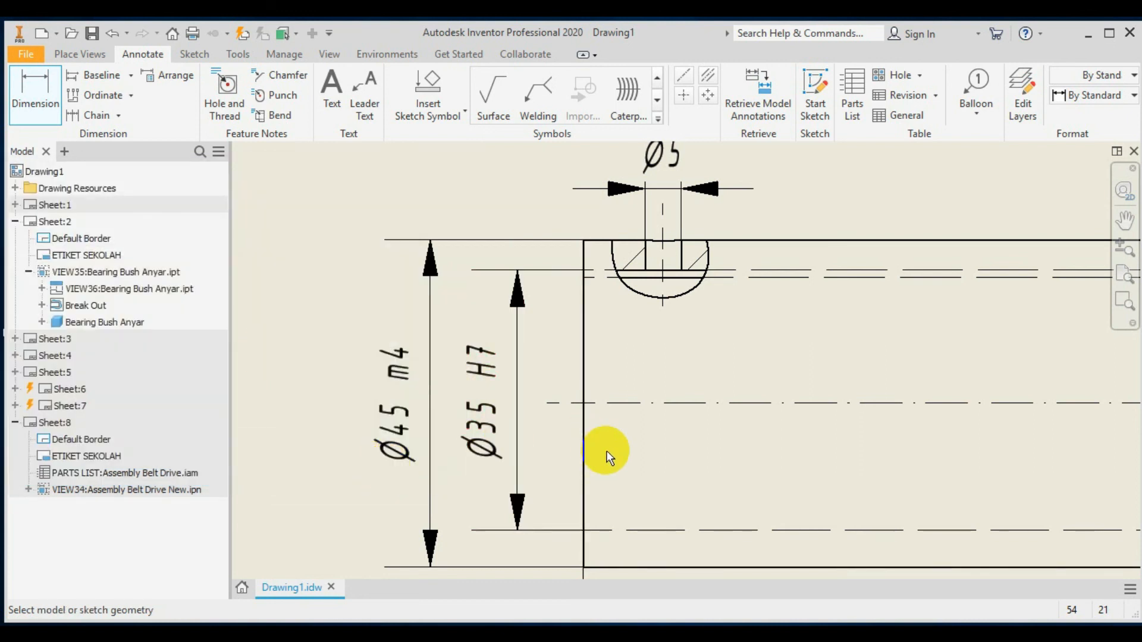
scroll(605, 455, "up", 1)
scroll(604, 455, "down", 3)
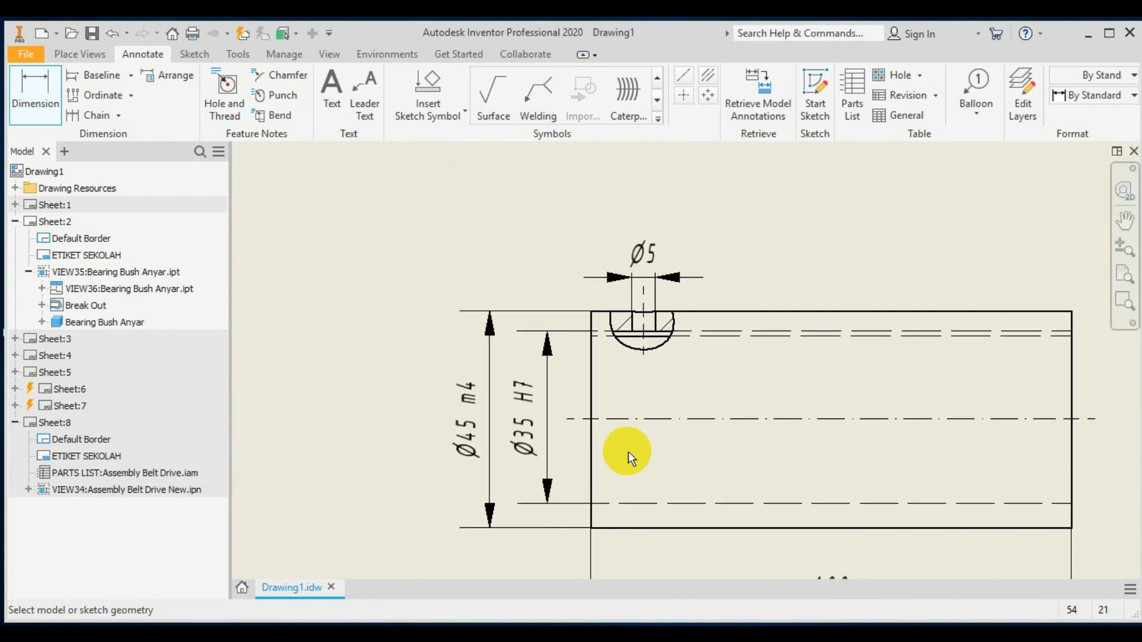
Dimension the depth of the bore's small groove in the circular end view, placing the vertical dimension beside it with the default value
middle_click_drag(744, 486, 566, 404)
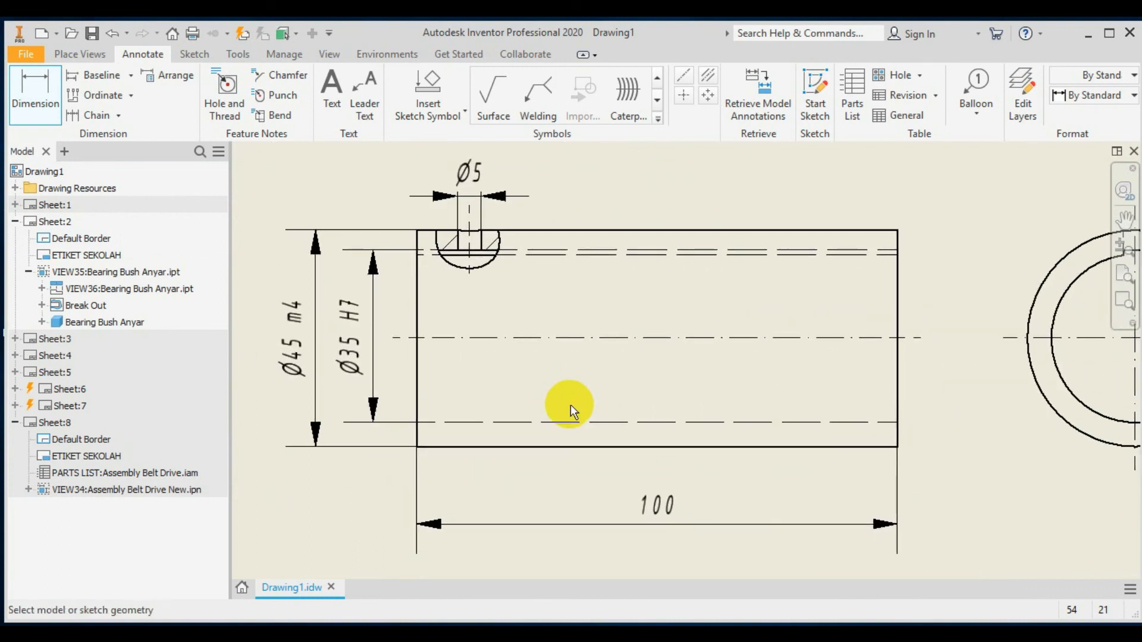
middle_click_drag(1033, 459, 868, 498)
scroll(869, 498, "down", 2)
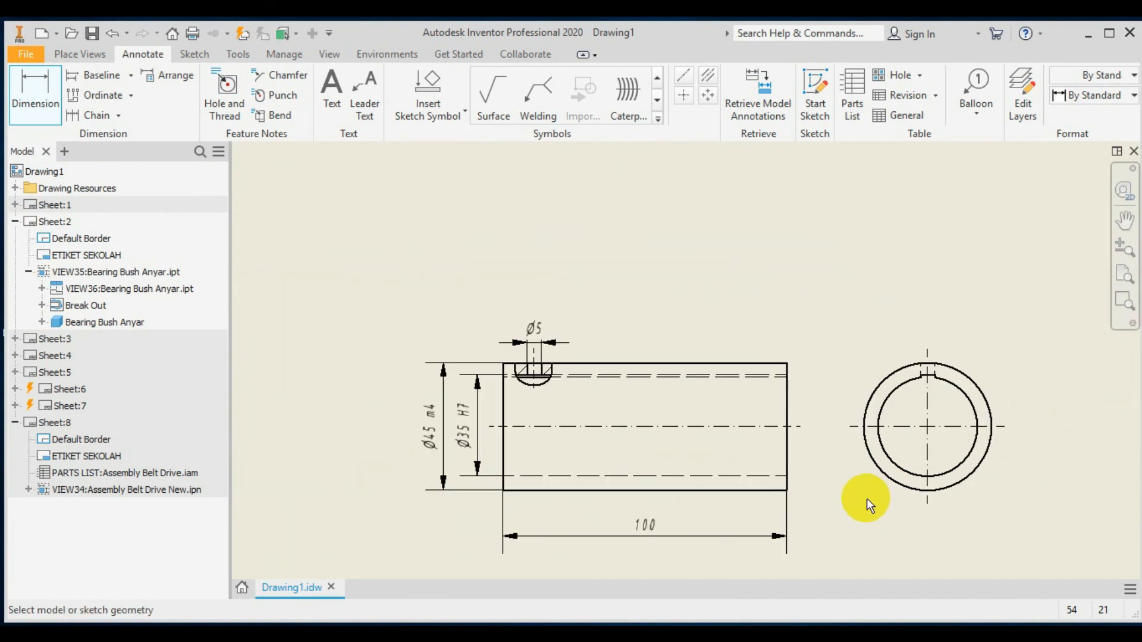
scroll(866, 498, "up", 3)
scroll(865, 498, "down", 2)
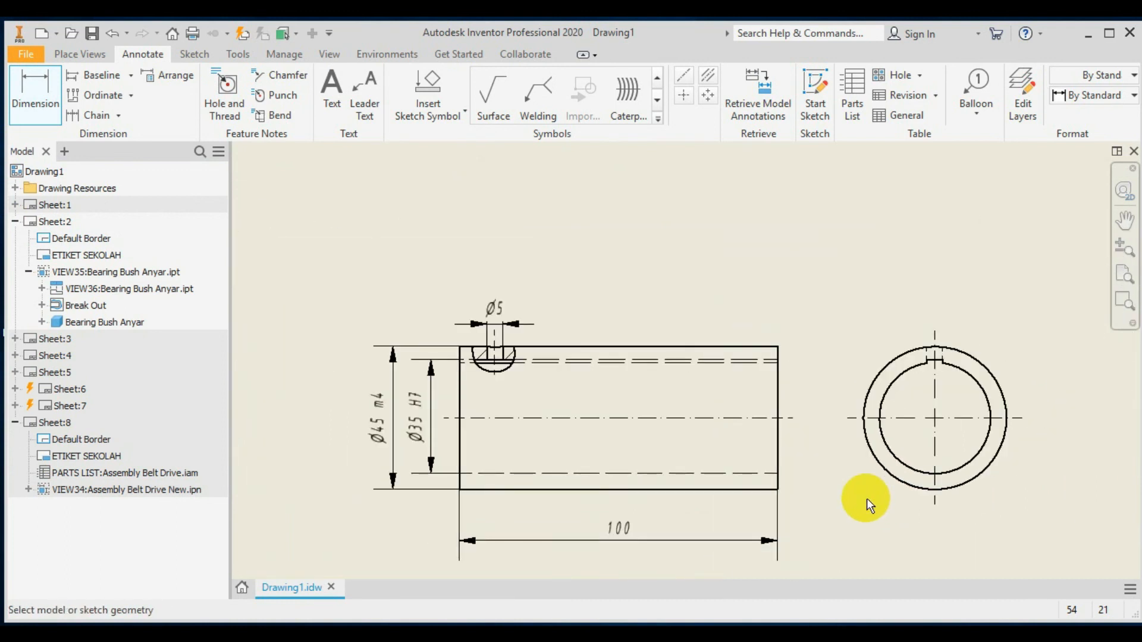
scroll(874, 498, "up", 3)
middle_click_drag(1036, 364, 784, 426)
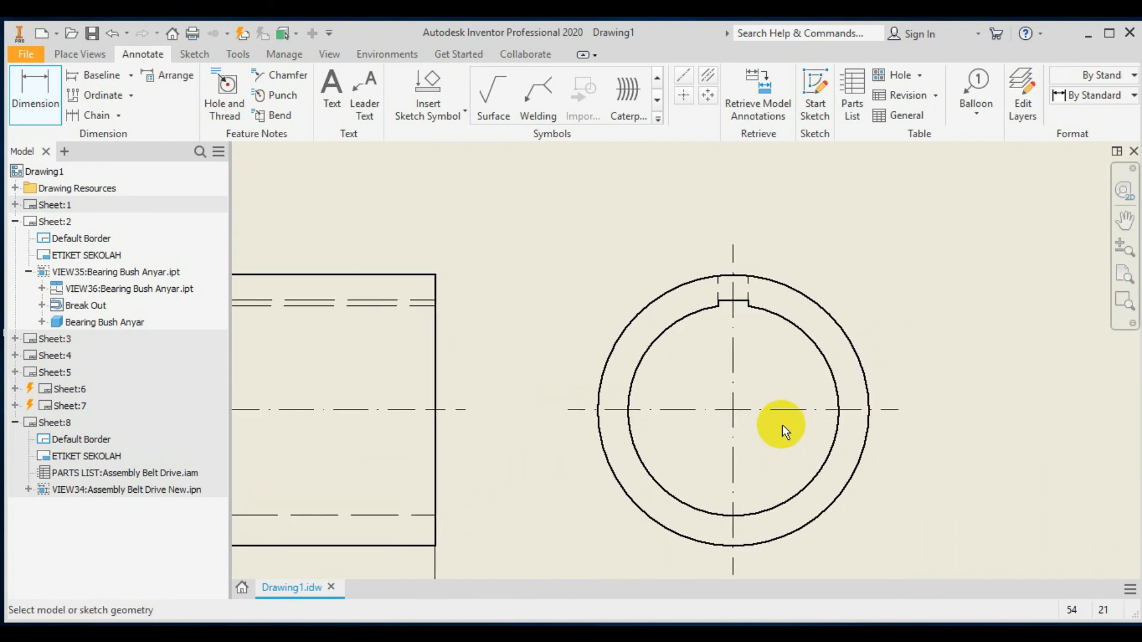
left_click(747, 298)
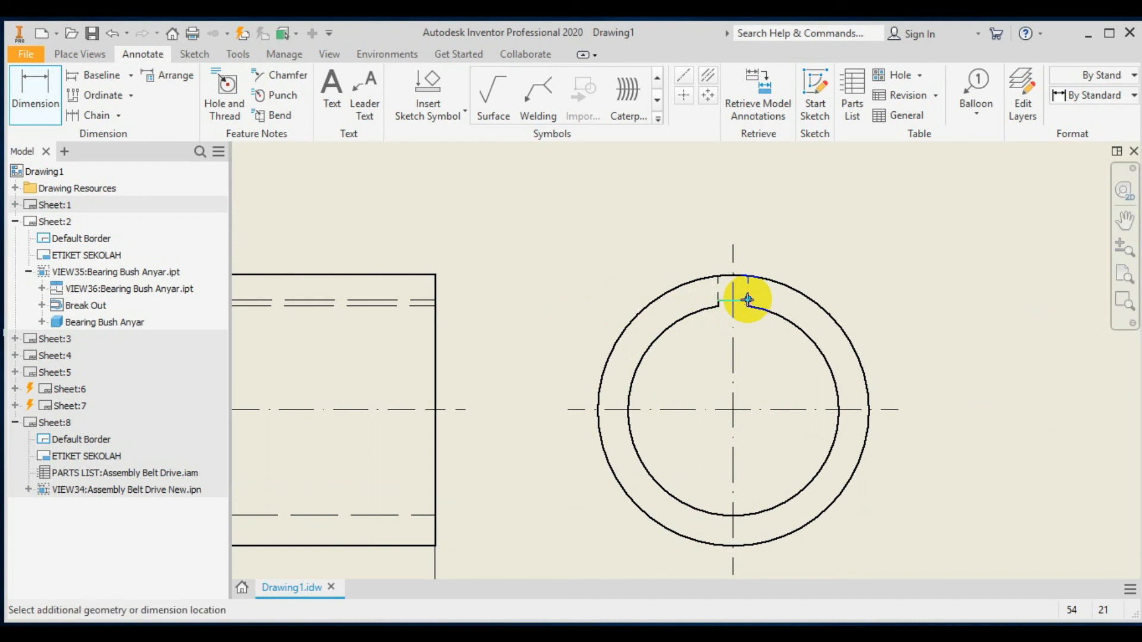
left_click(748, 305)
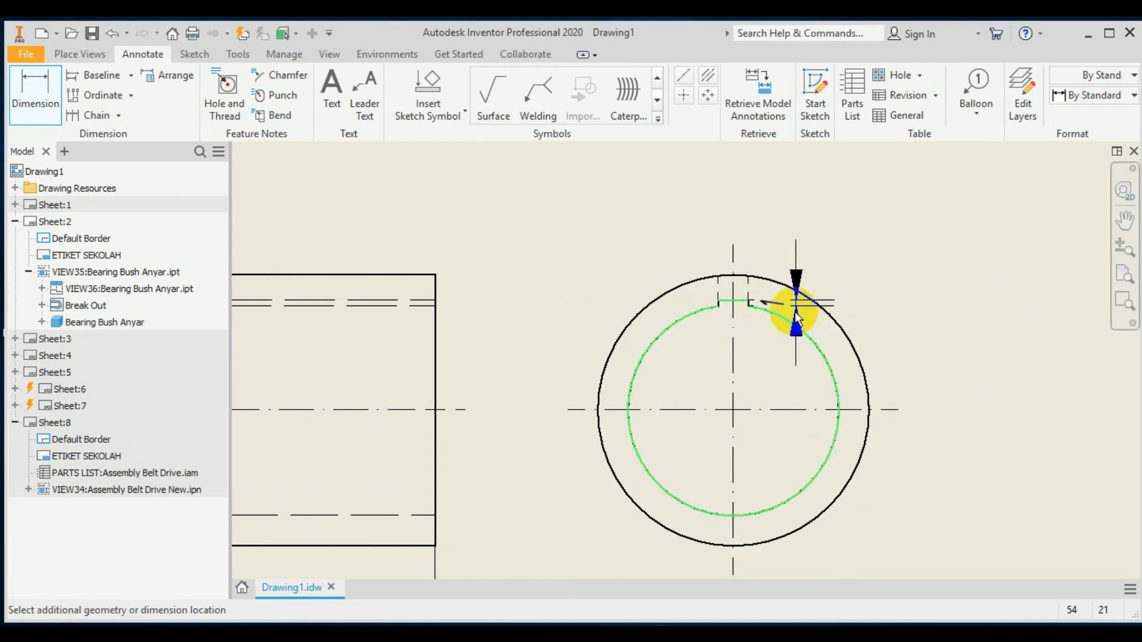
left_click(797, 314)
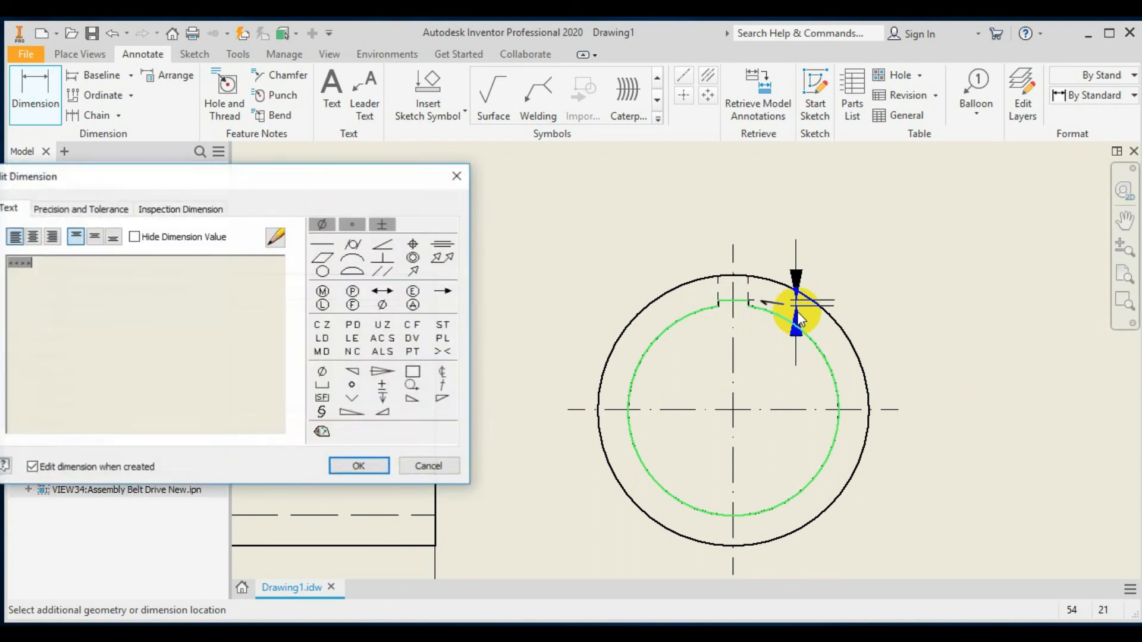
left_click(374, 465)
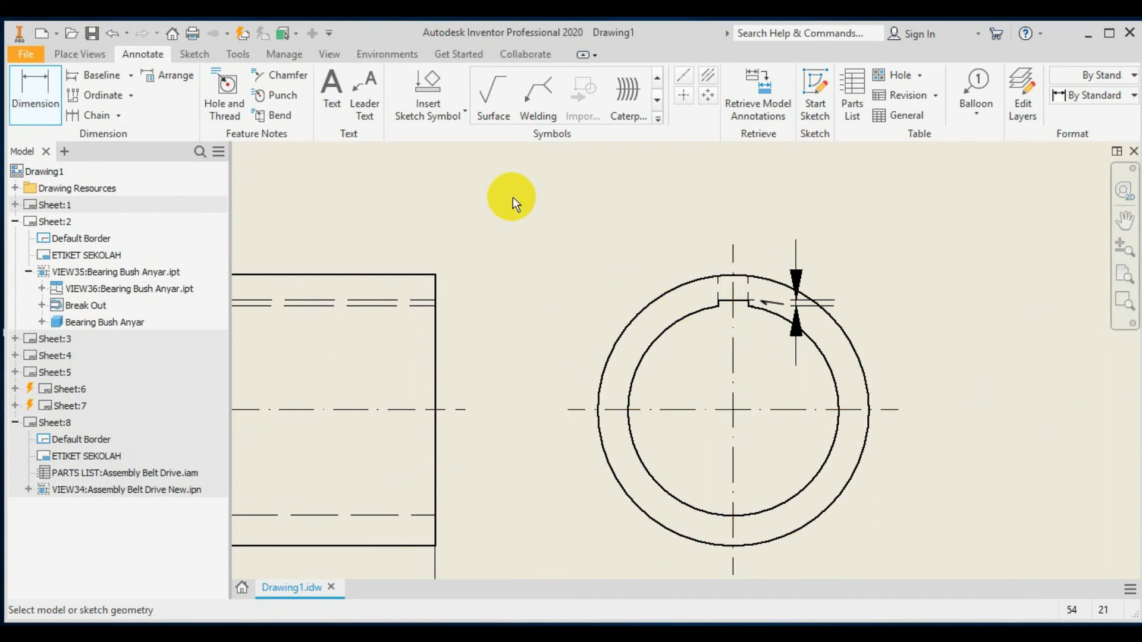
Dimension the groove's width between its two corners in the end view, placing it inside the bore with the default value
left_click(718, 304)
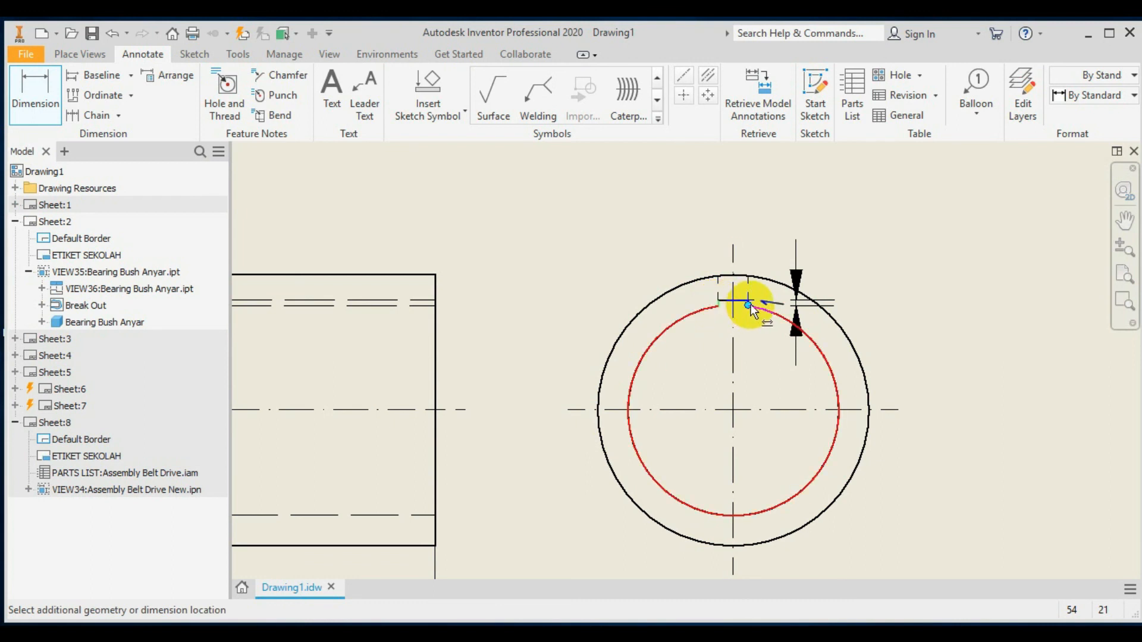
left_click(748, 302)
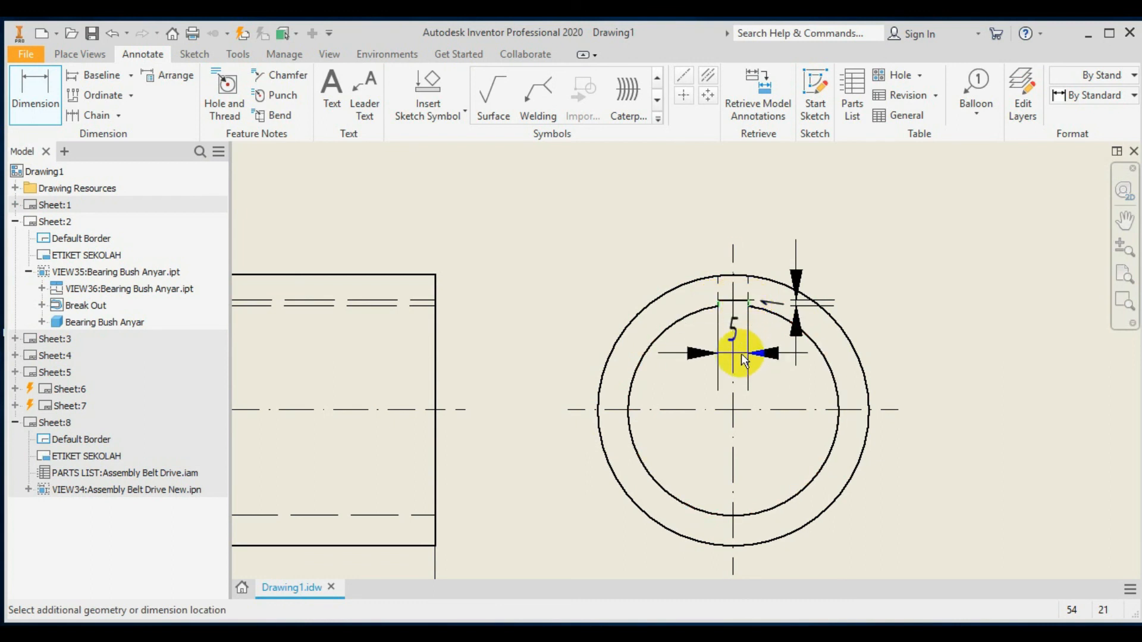
left_click(740, 353)
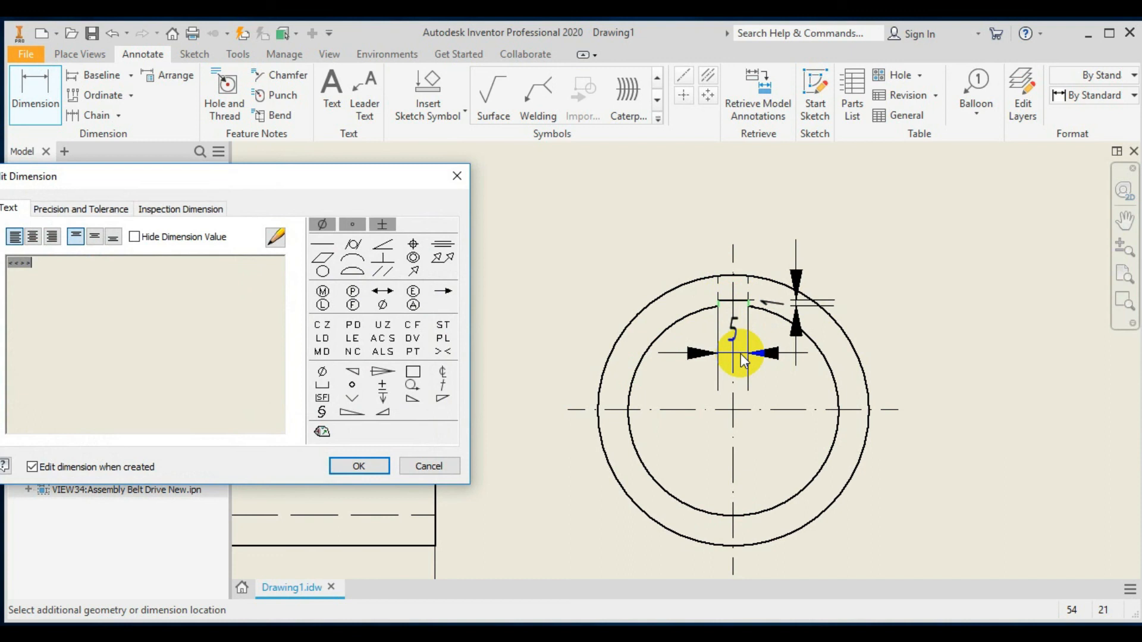
left_click(364, 466)
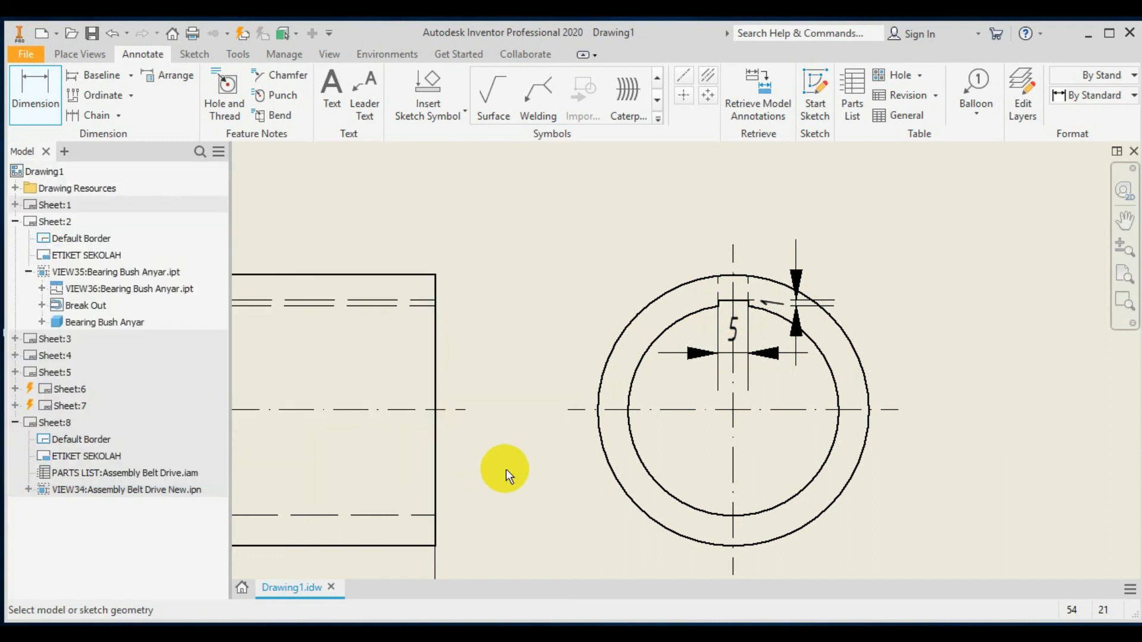
Add an N 6 surface texture symbol with material removal required to the upper outer edge of the bush's side view
scroll(505, 473, "down", 2)
mouse_move(517, 422)
middle_mouse_down()
mouse_move(678, 262)
mouse_move(697, 290)
middle_mouse_up()
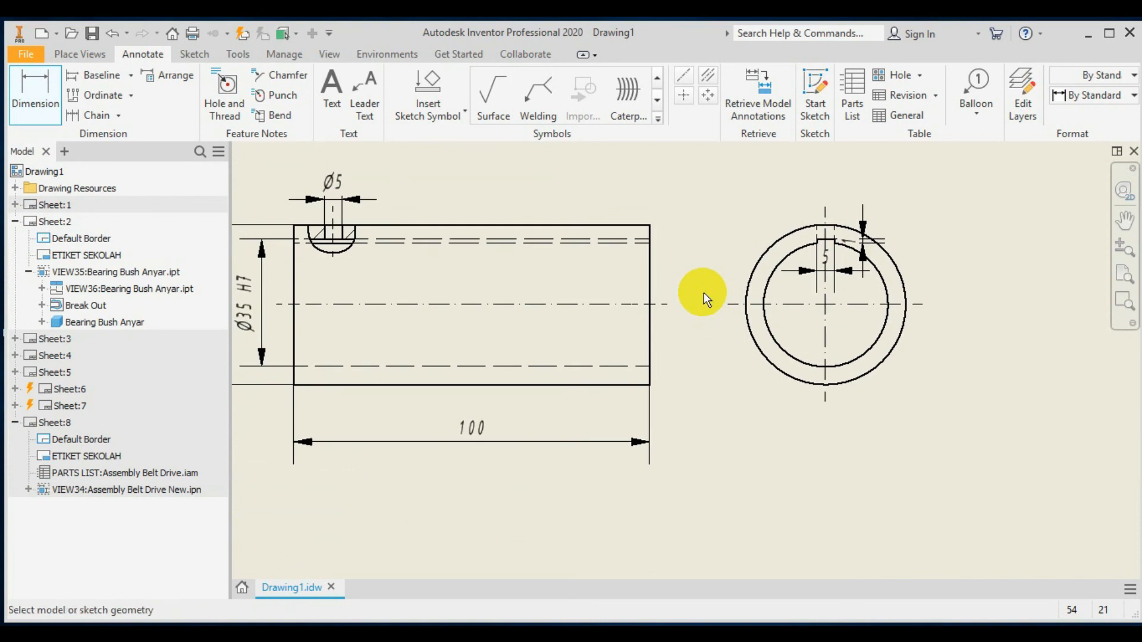
scroll(704, 293, "down", 2)
scroll(705, 291, "up", 3)
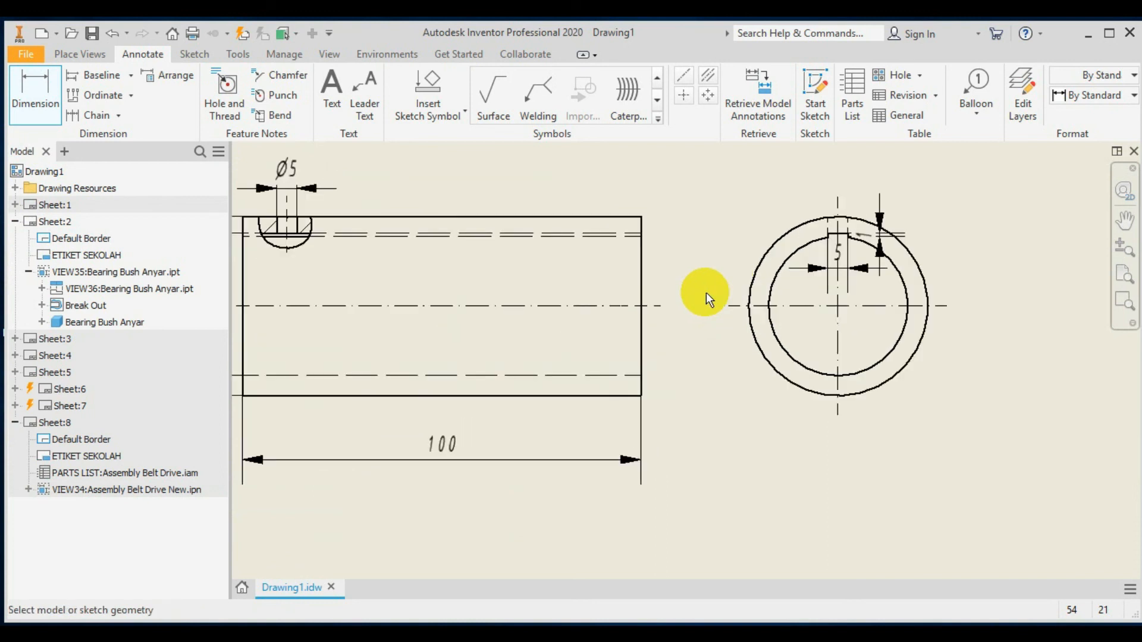
scroll(705, 291, "down", 2)
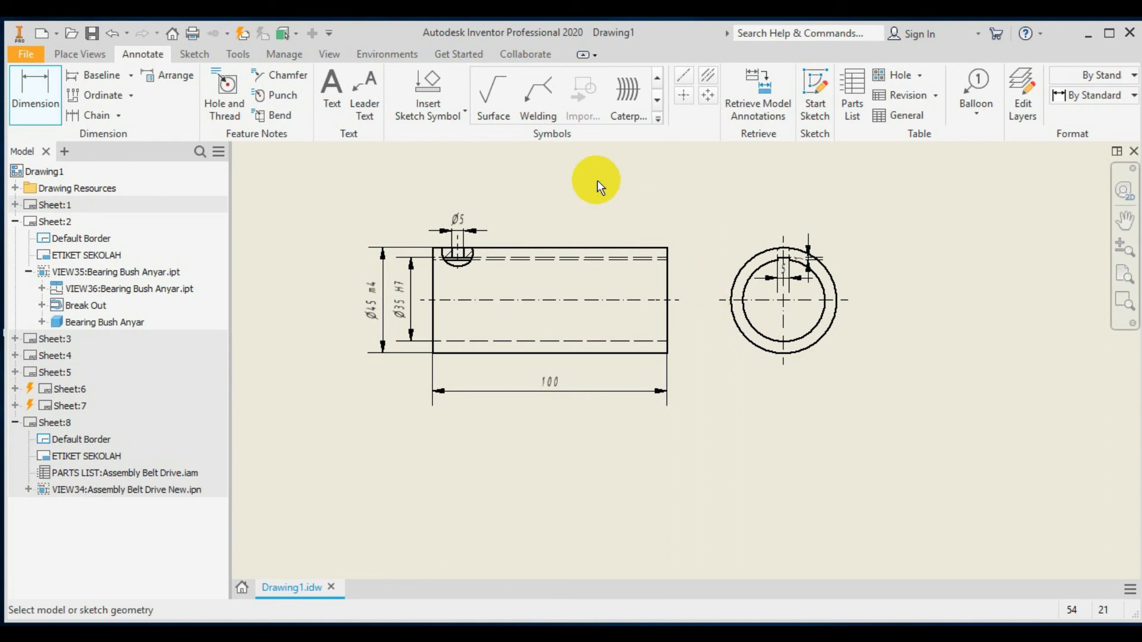
left_click(484, 96)
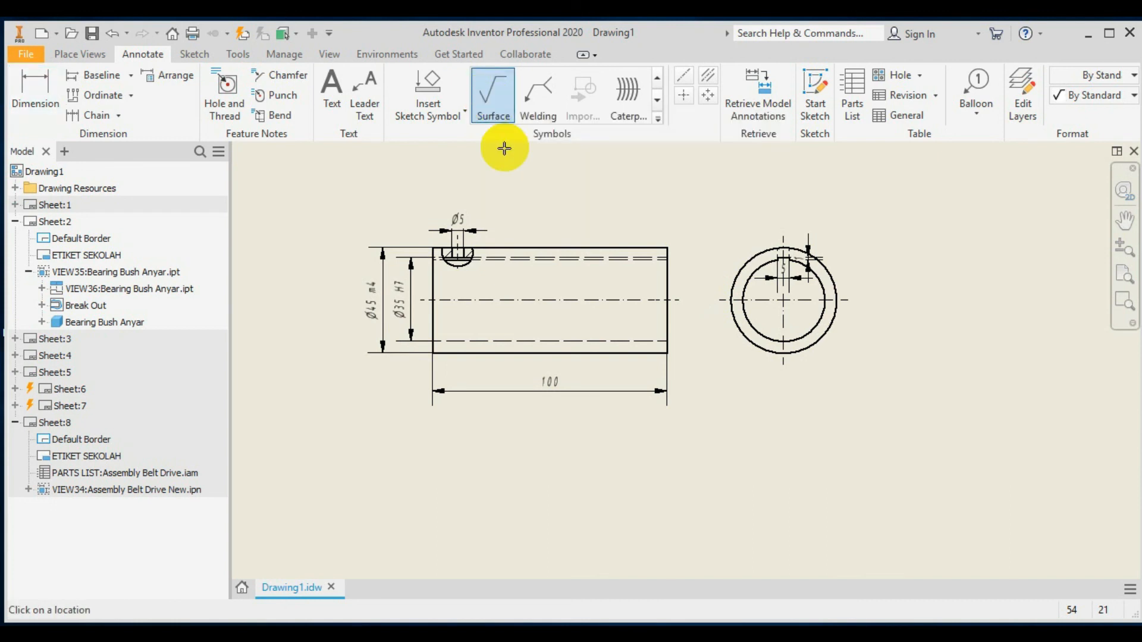
left_click(536, 246)
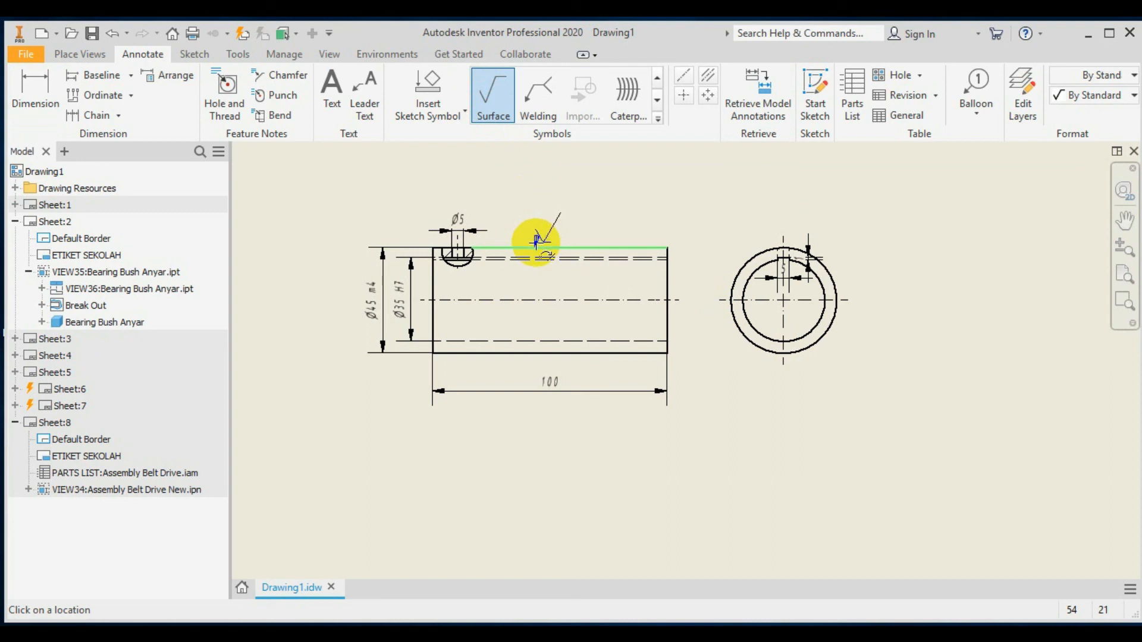
right_click(535, 241)
left_click(593, 242)
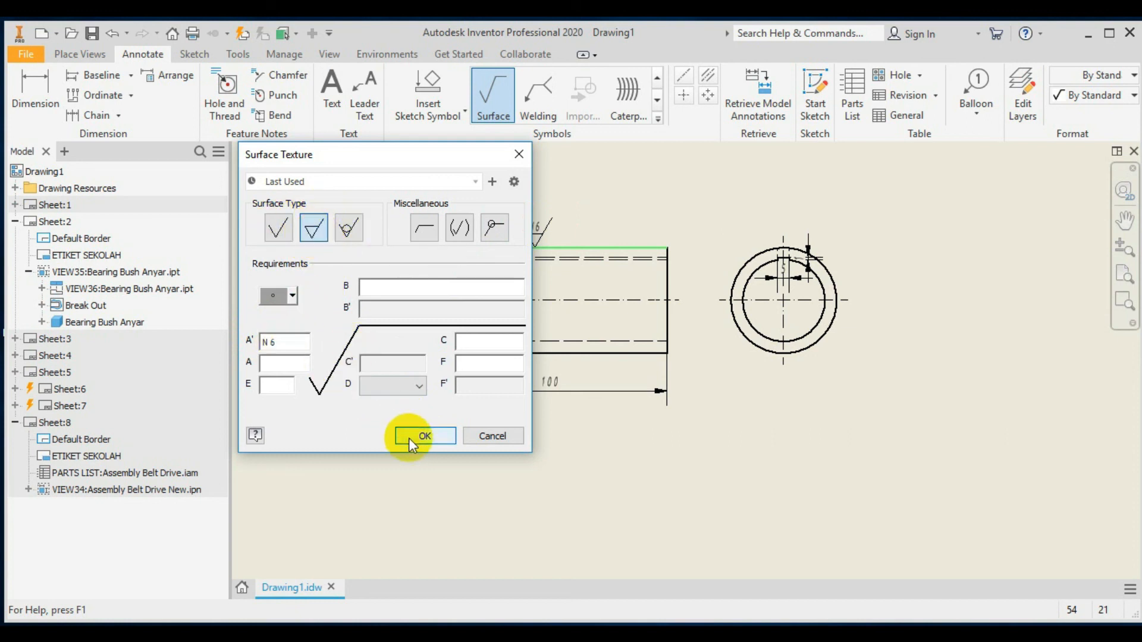
left_click(423, 437)
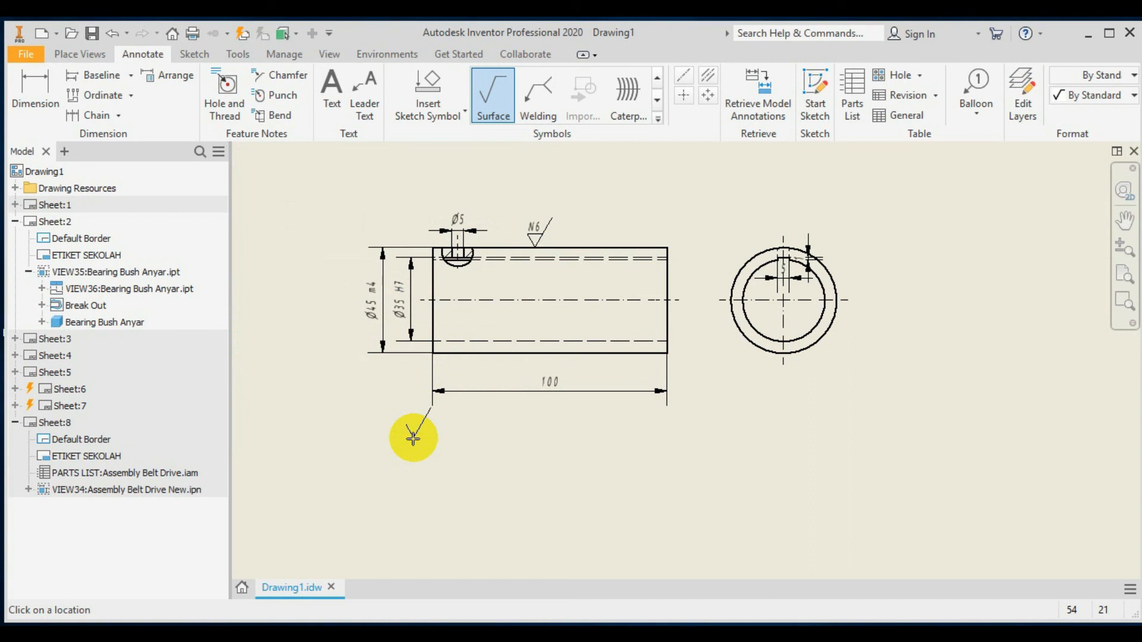
key("Escape")
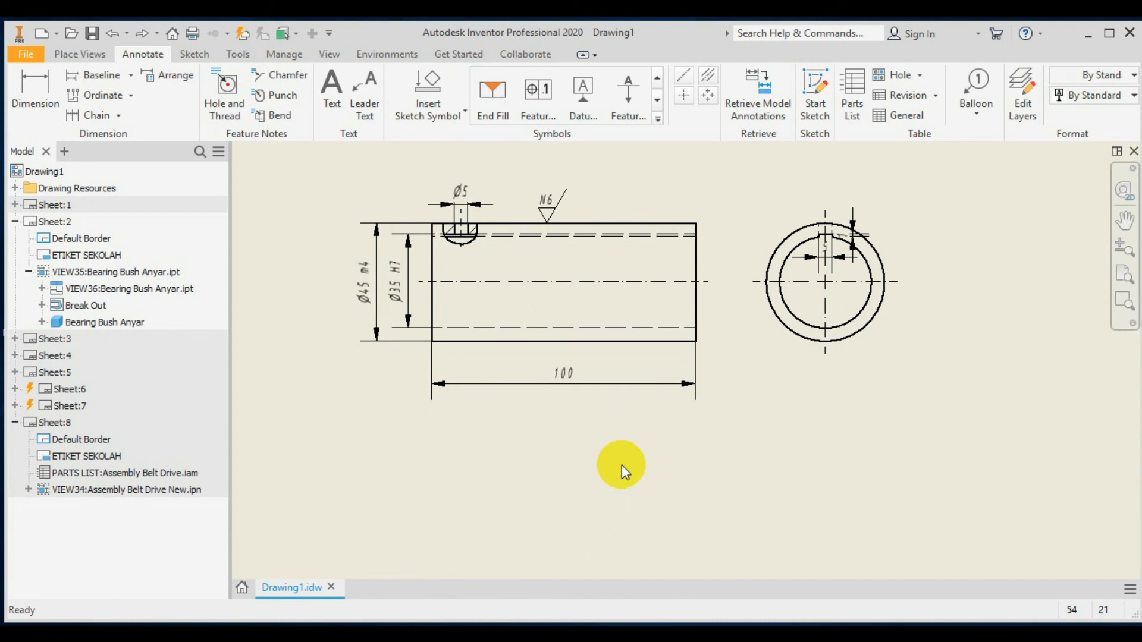
scroll(622, 465, "up", 3)
scroll(622, 465, "down", 4)
mouse_move(622, 465)
middle_mouse_down()
mouse_move(643, 474)
mouse_move(651, 541)
middle_mouse_up()
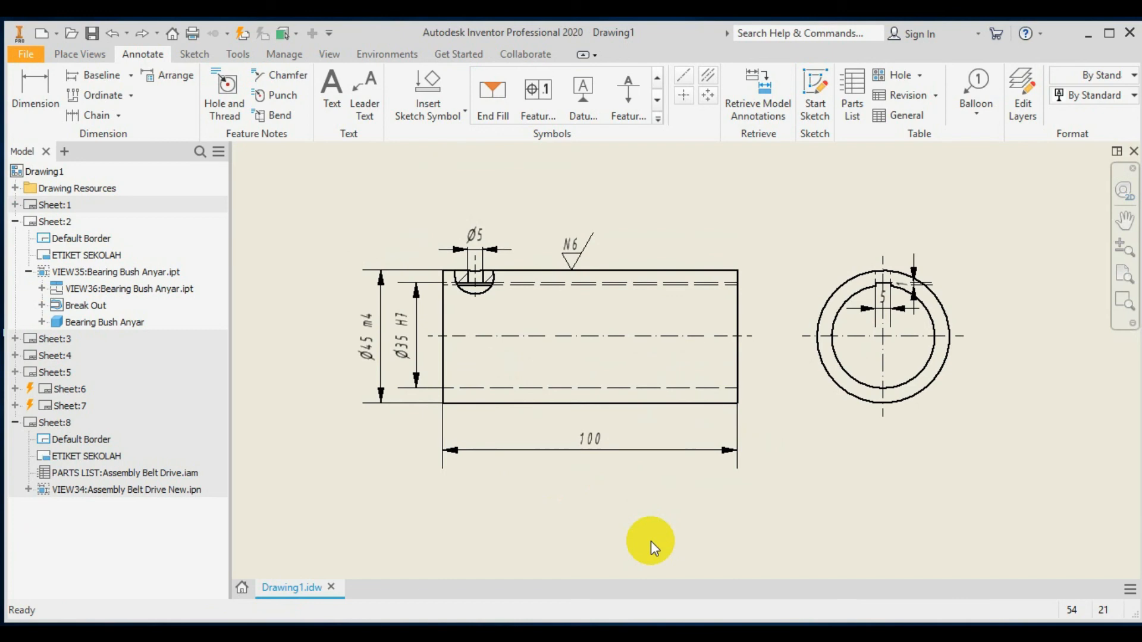